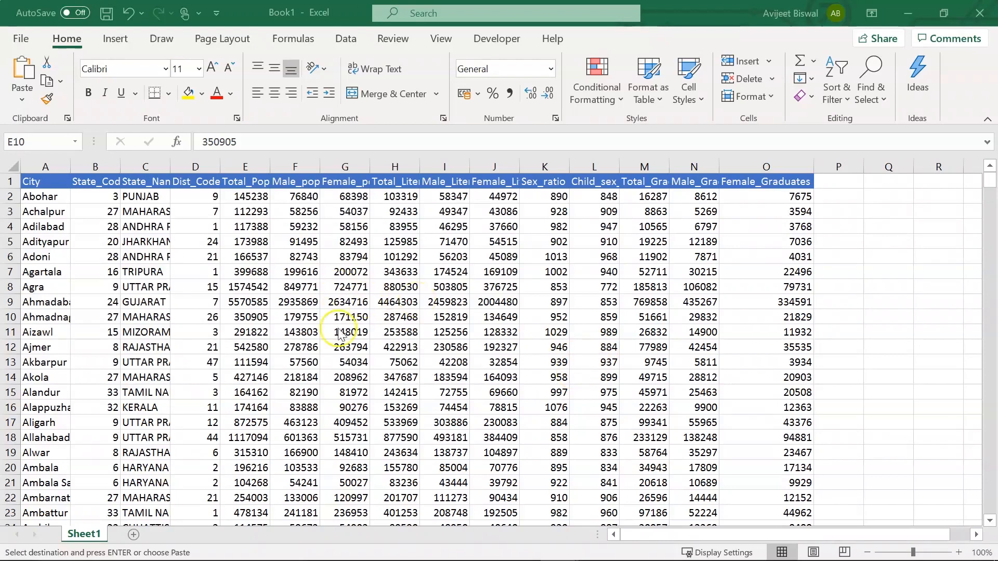
Step: Preview the Quick Analysis options for the whole dataset, including the charts, totals and suggested PivotTables
left_click(385, 320)
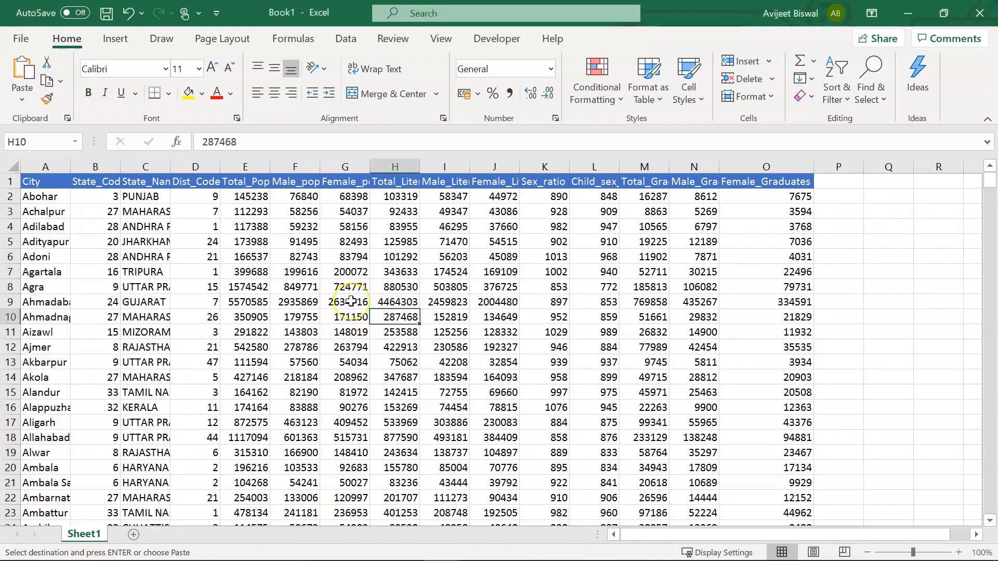
left_click(351, 288)
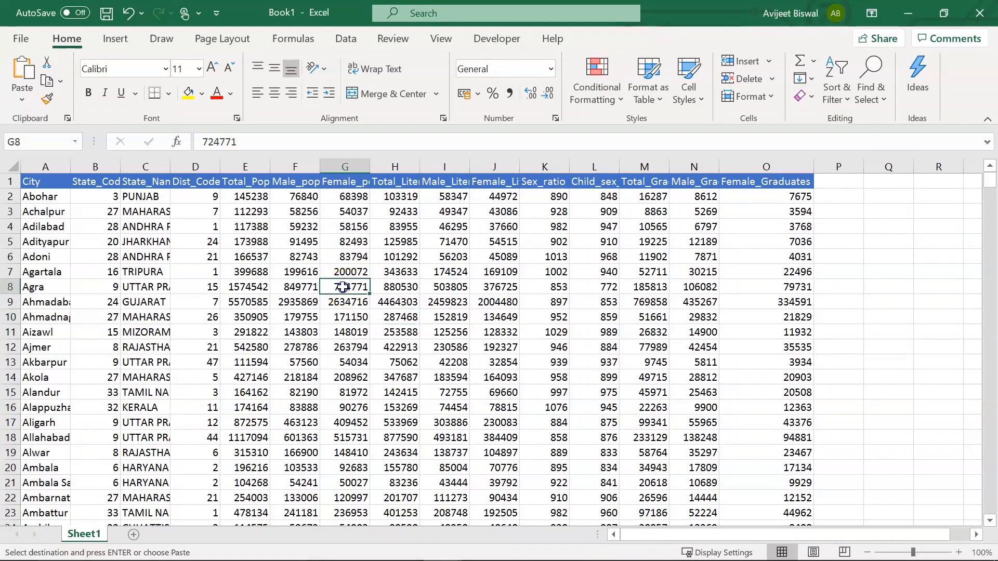
left_click(384, 287)
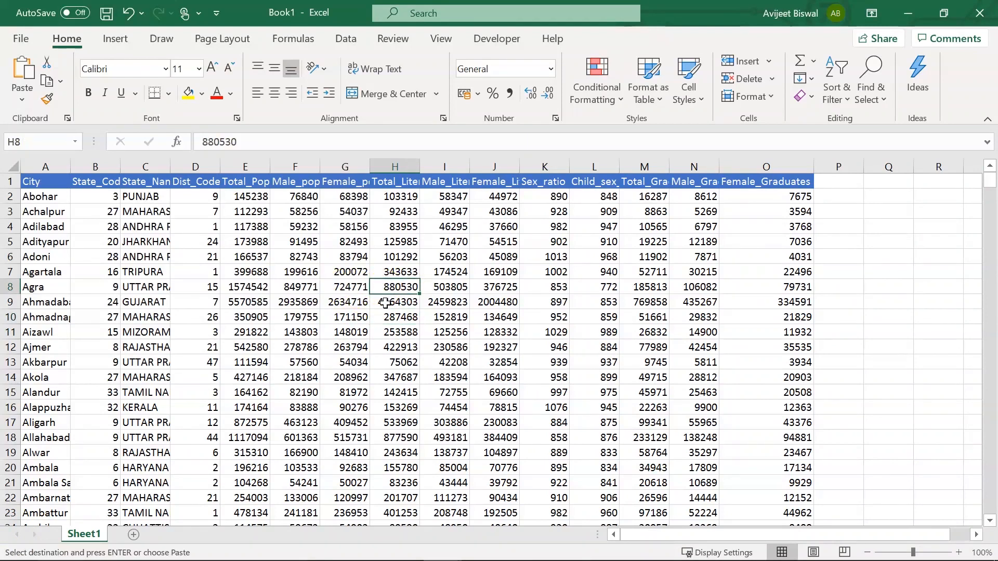
key("ctrl+a")
key("ctrl+q")
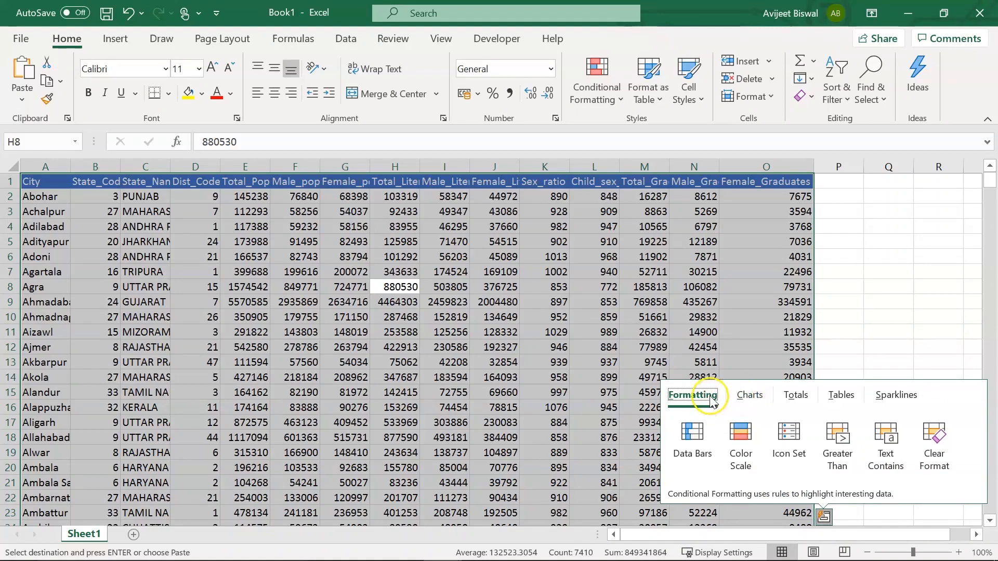
left_click(748, 396)
left_click(795, 396)
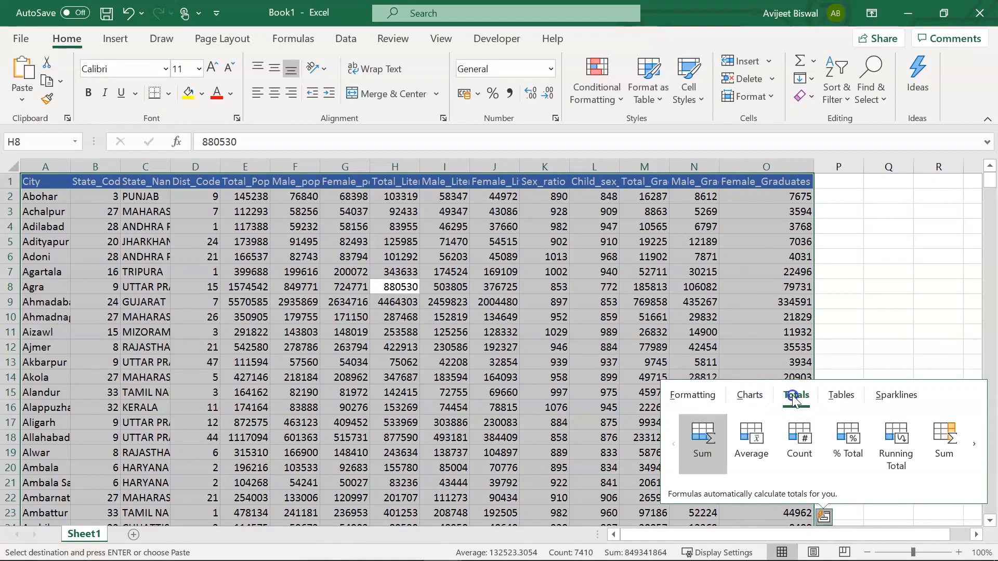
left_click(847, 396)
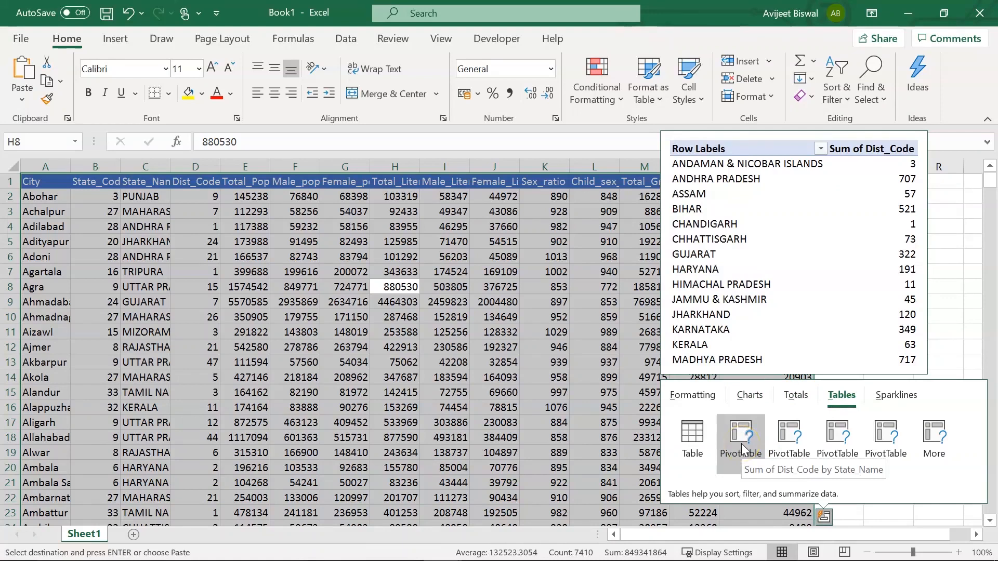
left_click(778, 445)
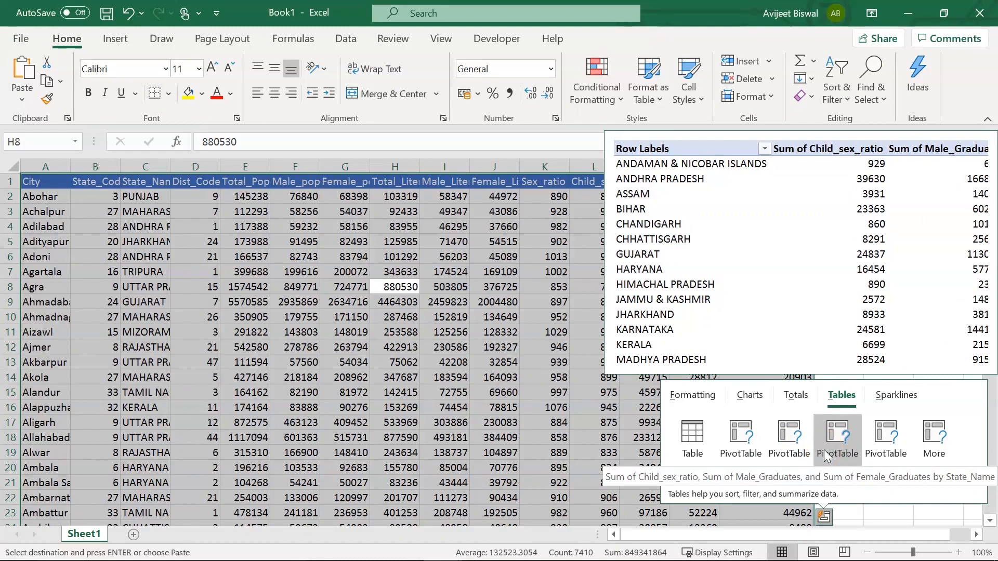
left_click(411, 350)
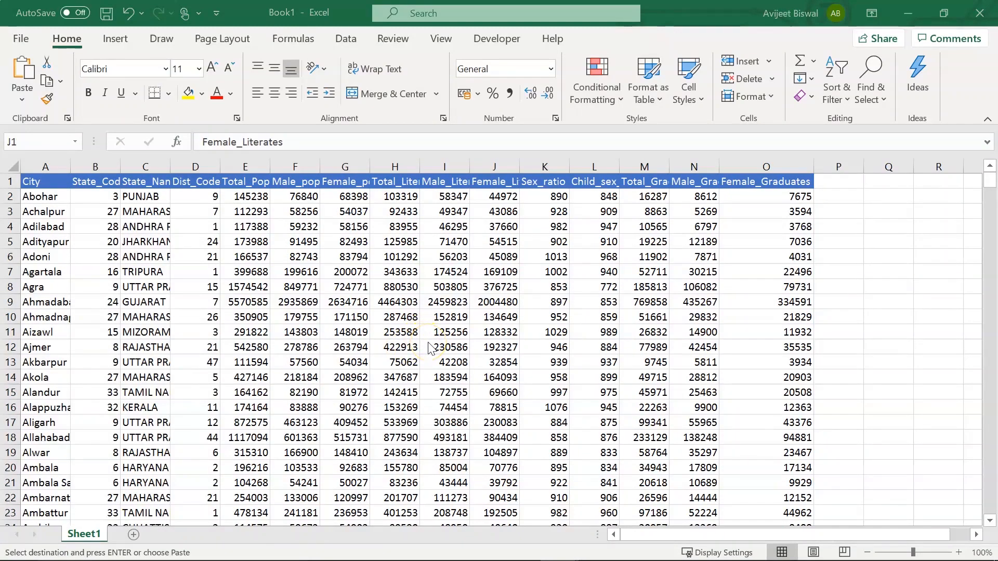
Step: Select all the city names in column A from cell A2 down to the last data row
left_click(56, 187)
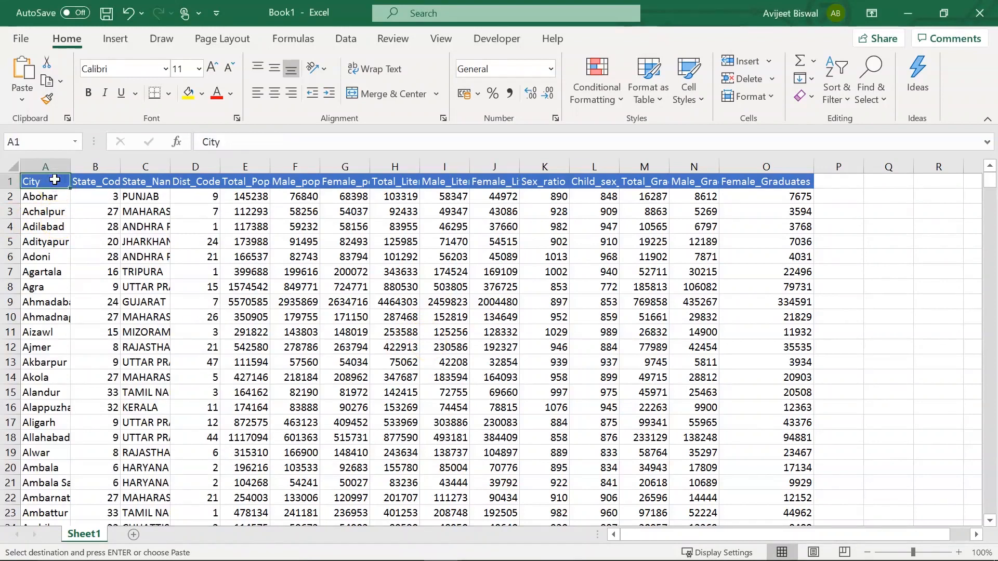
key("Down")
key("ctrl+shift+Down")
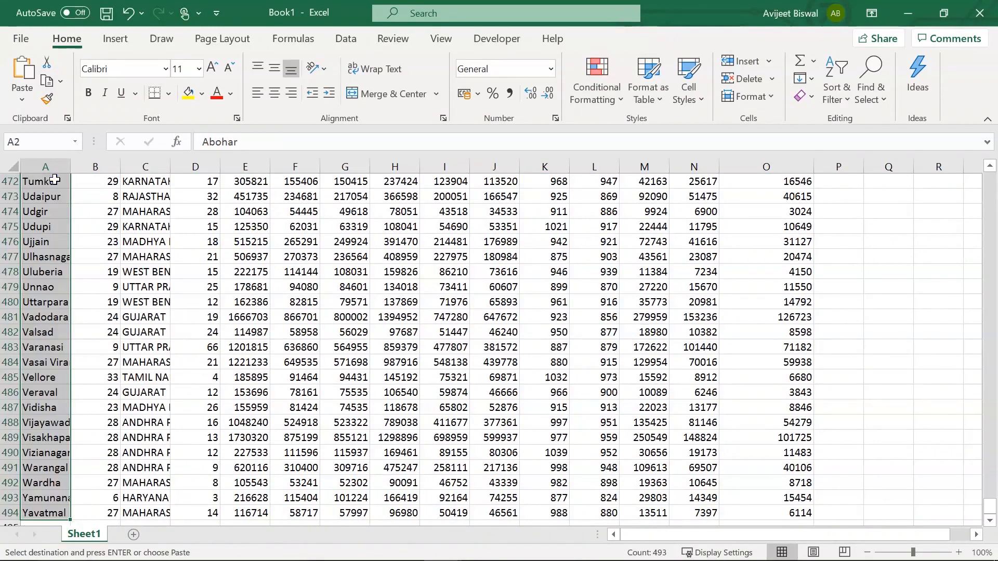
Step: Examine the column headers in row 1 one by one, from the state fields across to Female_Graduates
key("ctrl+Up")
key("Down")
key("Right")
key("Up")
key("Right")
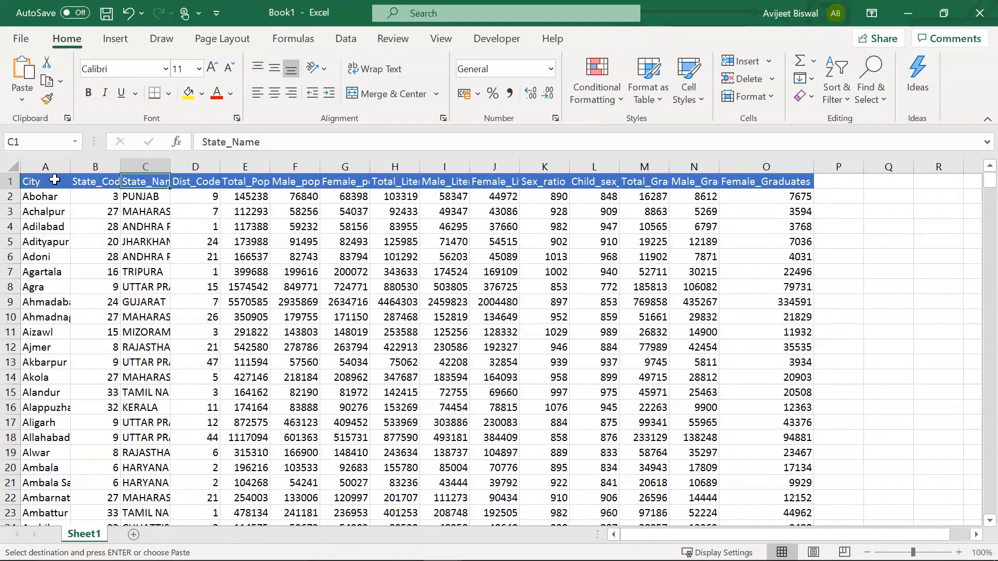
key("Right")
key("Right")
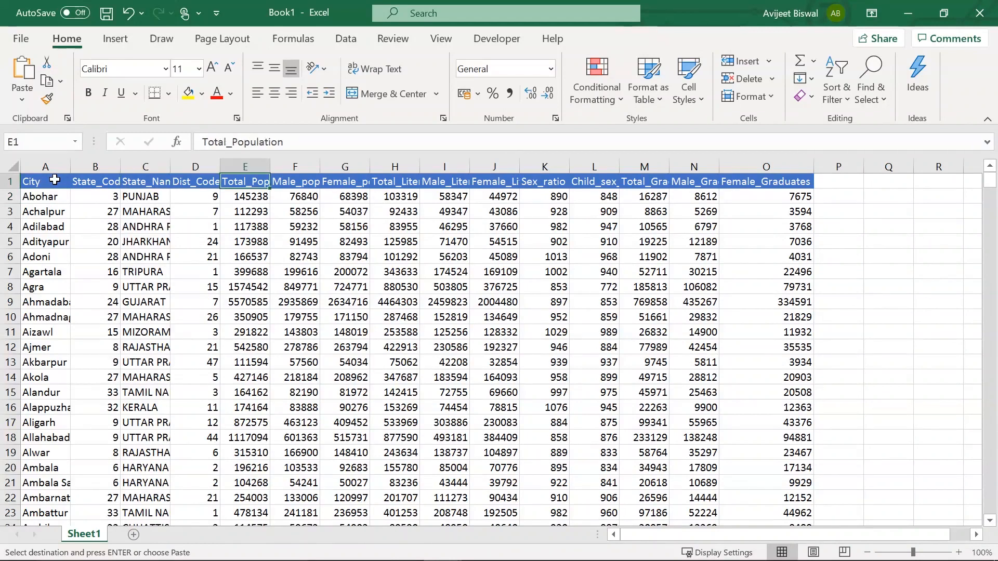
key("Right")
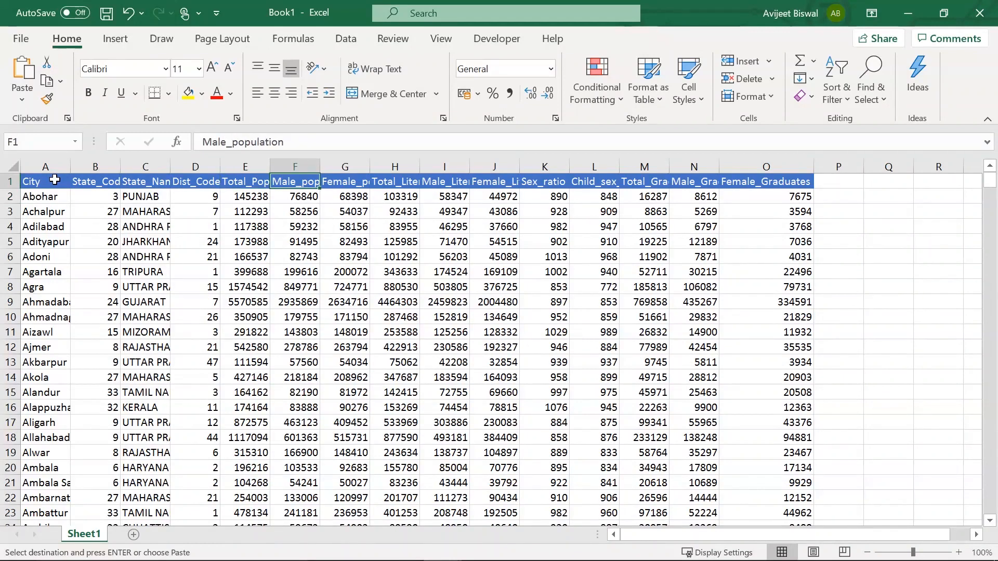
key("Right")
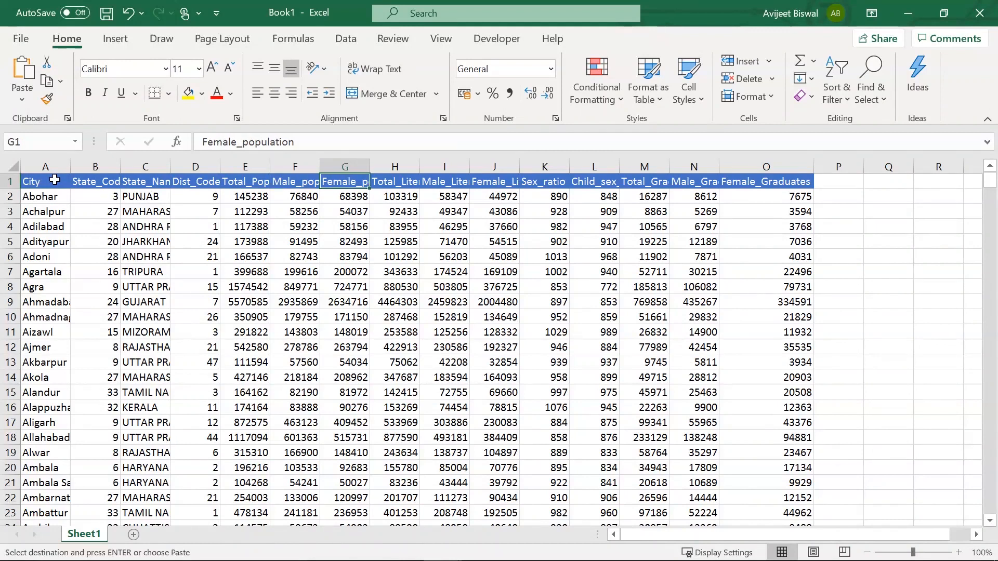
key("Right")
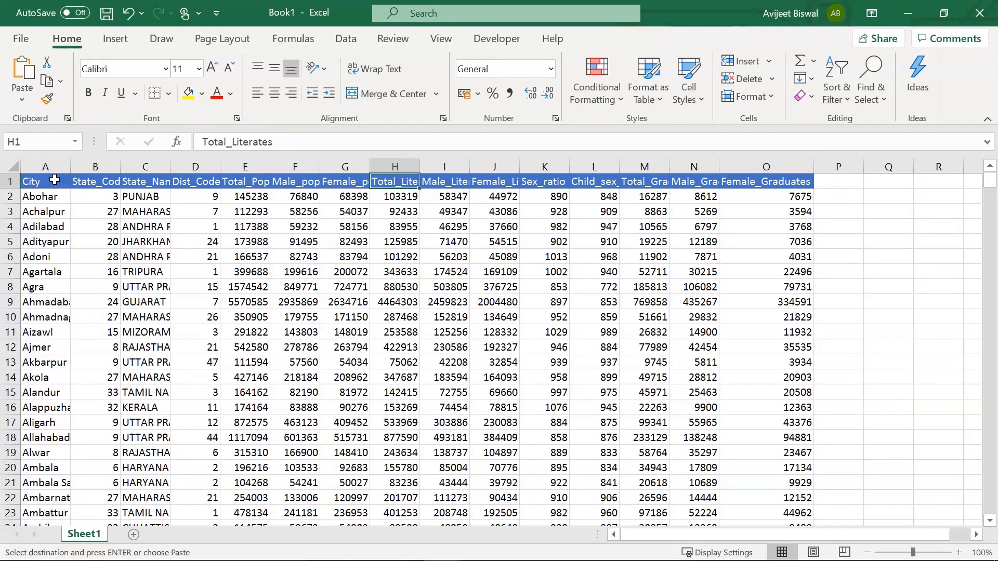
key("Right")
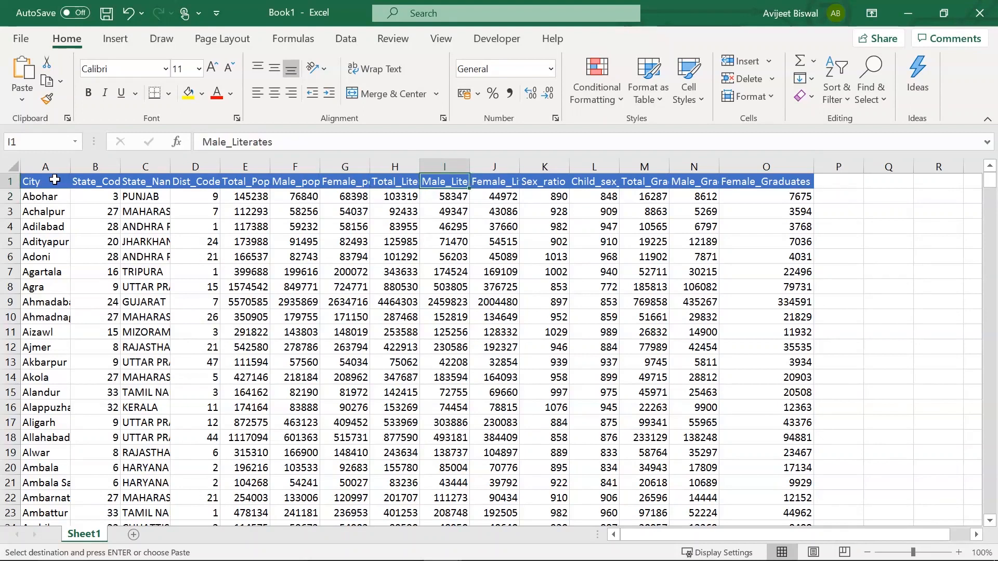
key("Right")
key("Right")
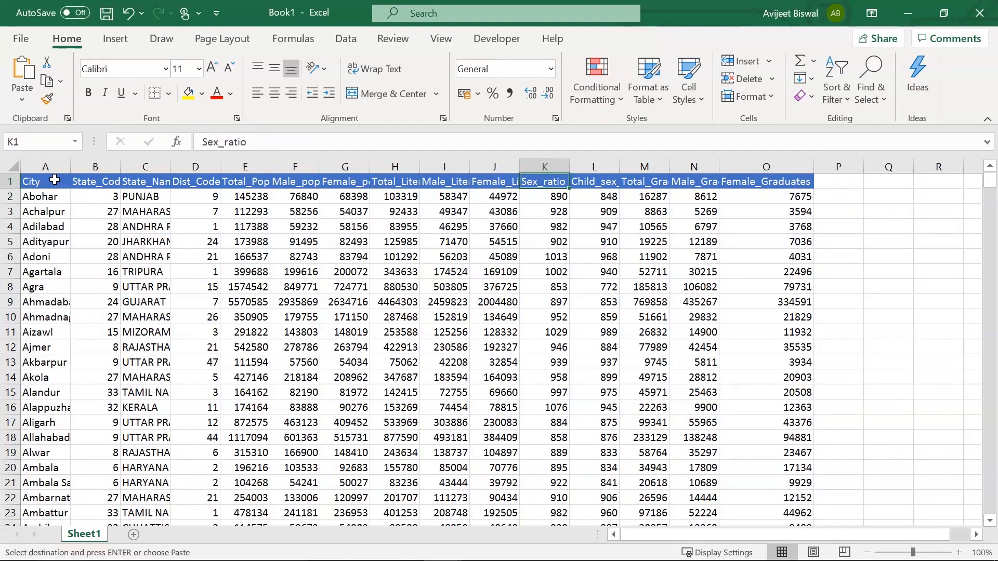
key("Right")
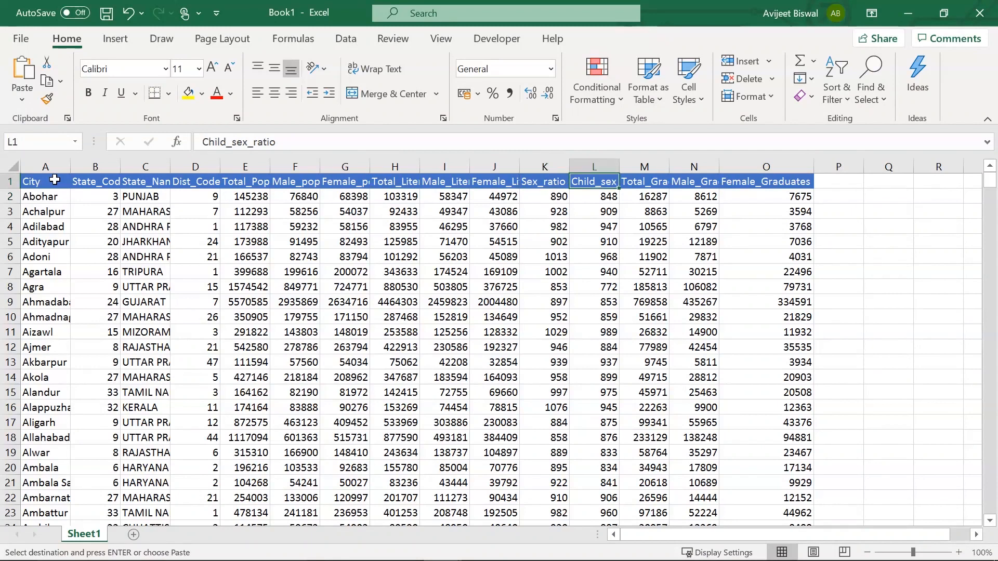
key("Right")
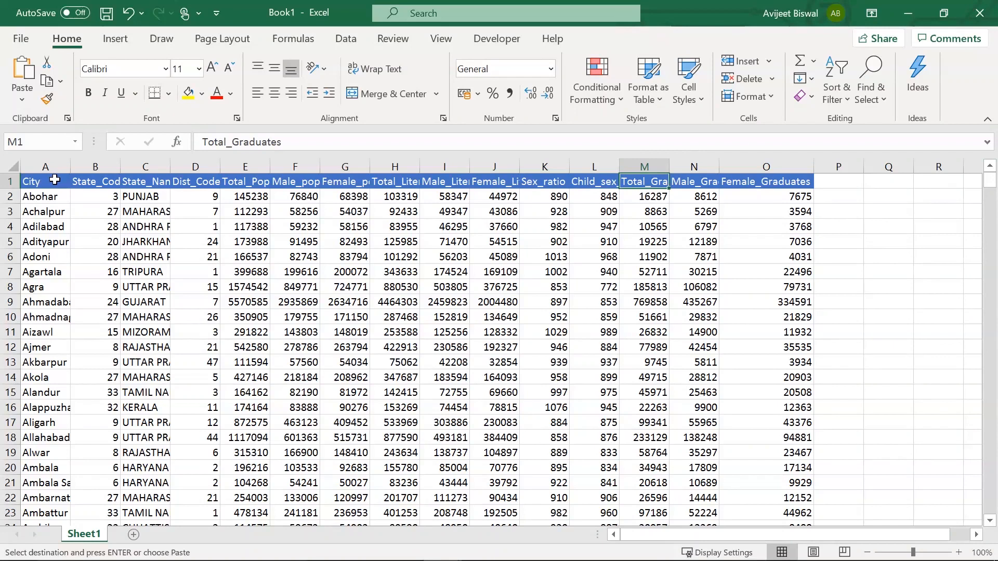
key("Right")
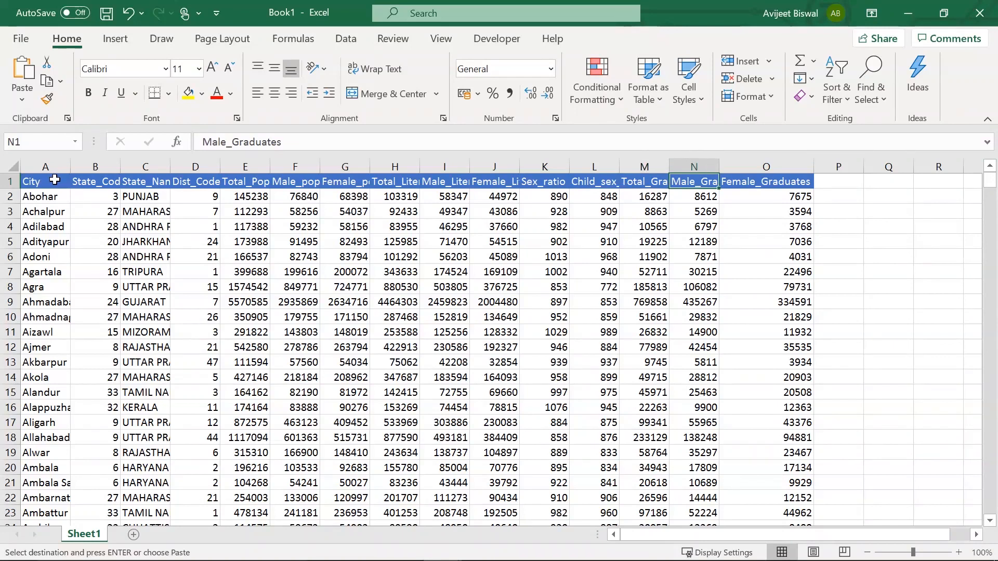
key("Right")
key("Down")
key("Down")
key("Down")
key("Down")
key("Down")
key("Left")
key("Left")
key("Left")
key("Left")
key("Left")
key("Left")
key("Left")
key("Left")
key("Left")
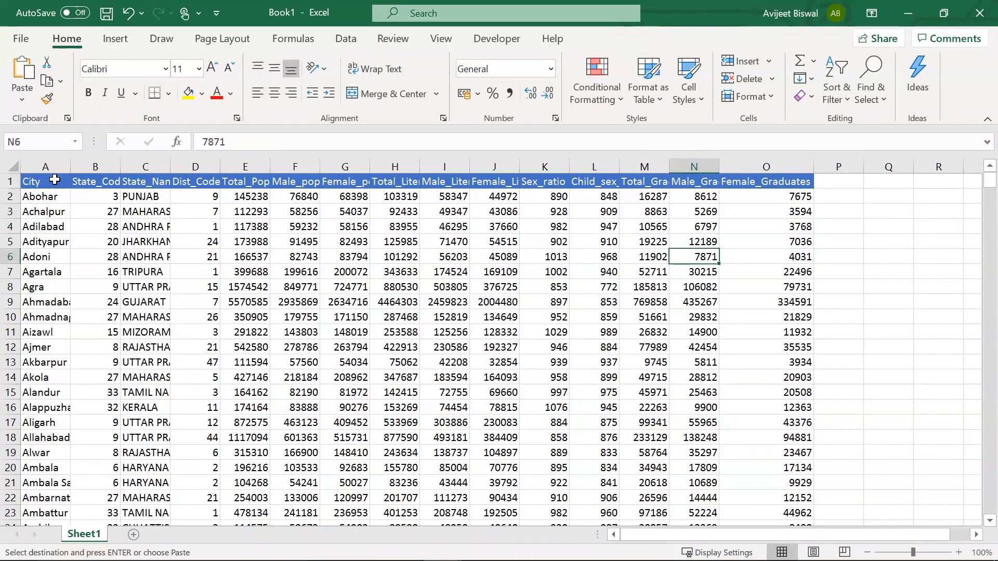
key("Down")
key("Down")
key("Down")
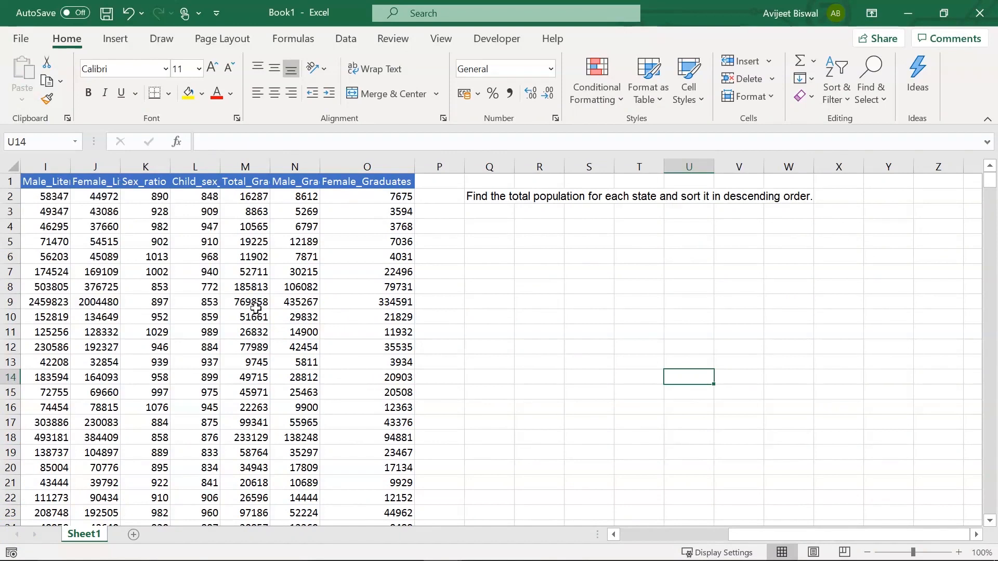
Step: Read the task in cell Q2 about total population per state and return to the dataset's City column
left_click(470, 196)
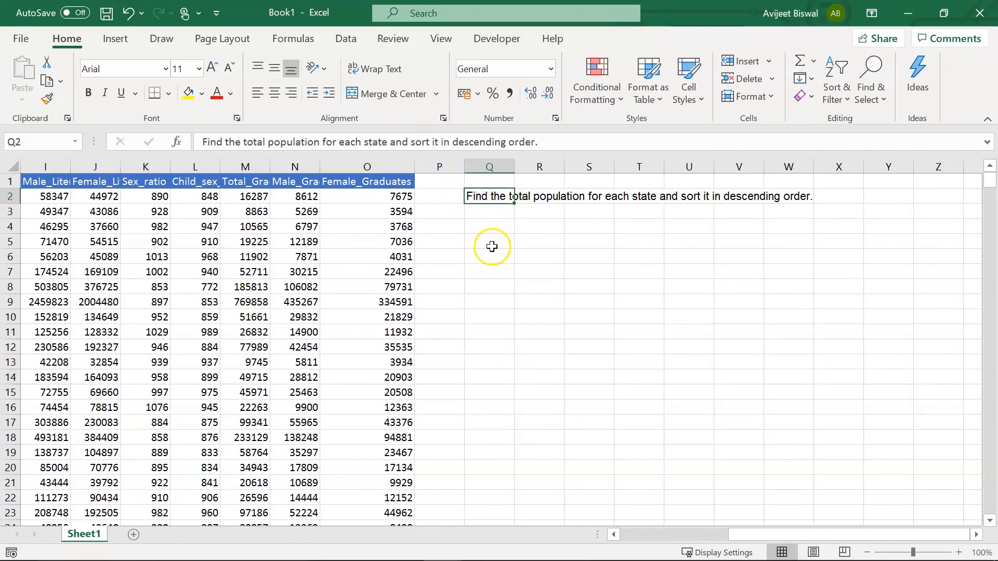
left_click(133, 318)
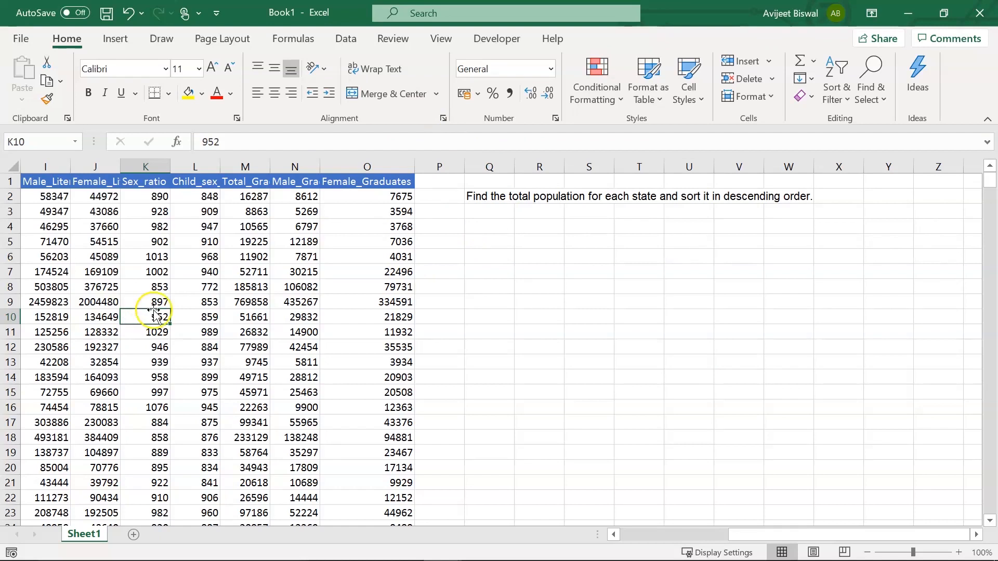
key("Left")
key("Left")
key("ctrl+Left")
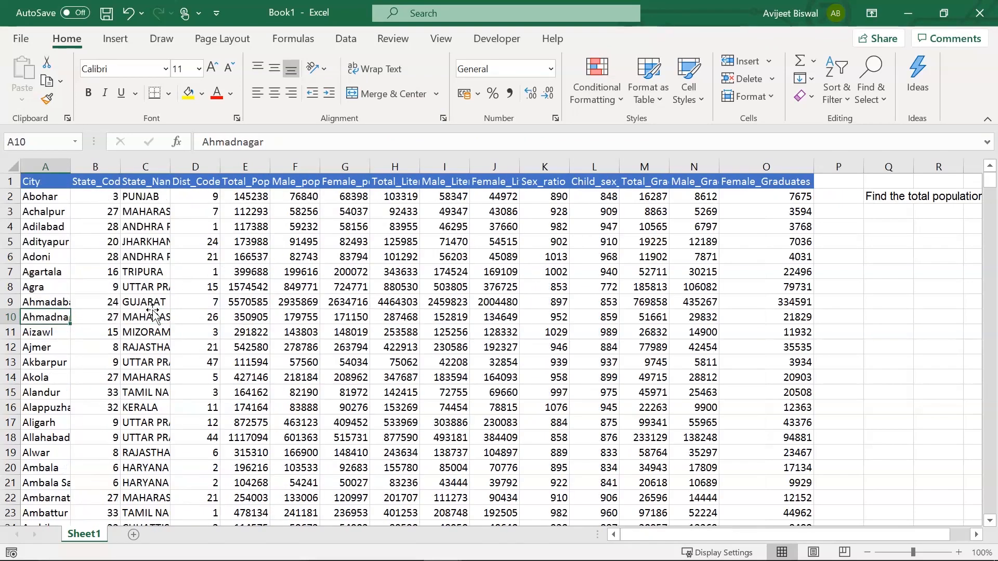
Step: Create a PivotTable from the data range Sheet1!$A$1:$O$494, placed on the existing worksheet at cell Q5
left_click(343, 305)
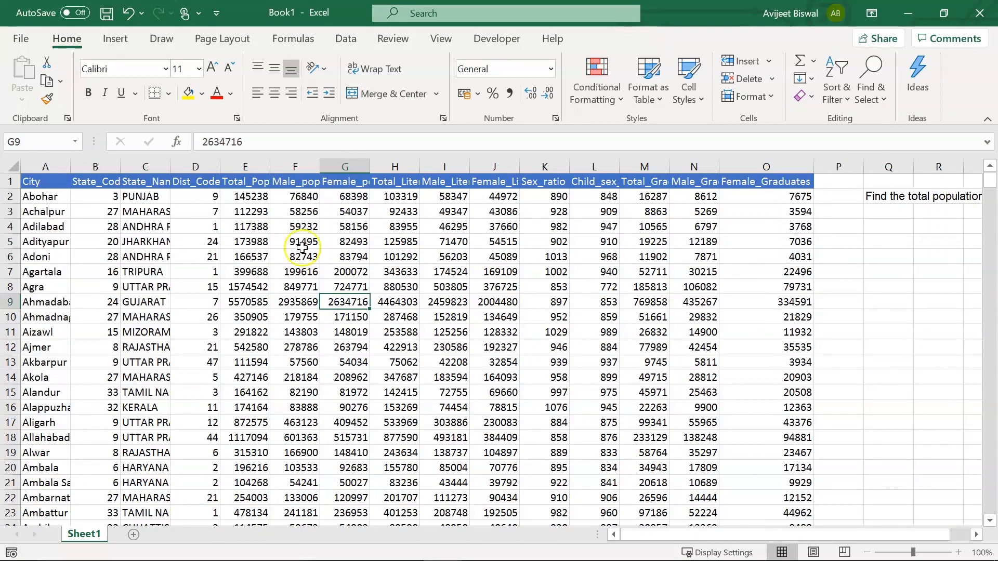
left_click(125, 39)
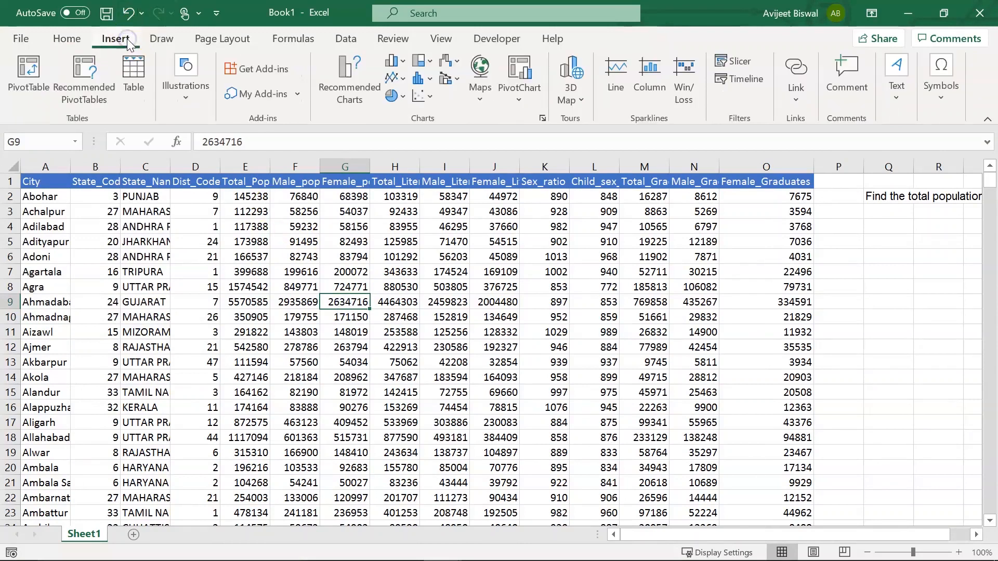
left_click(22, 72)
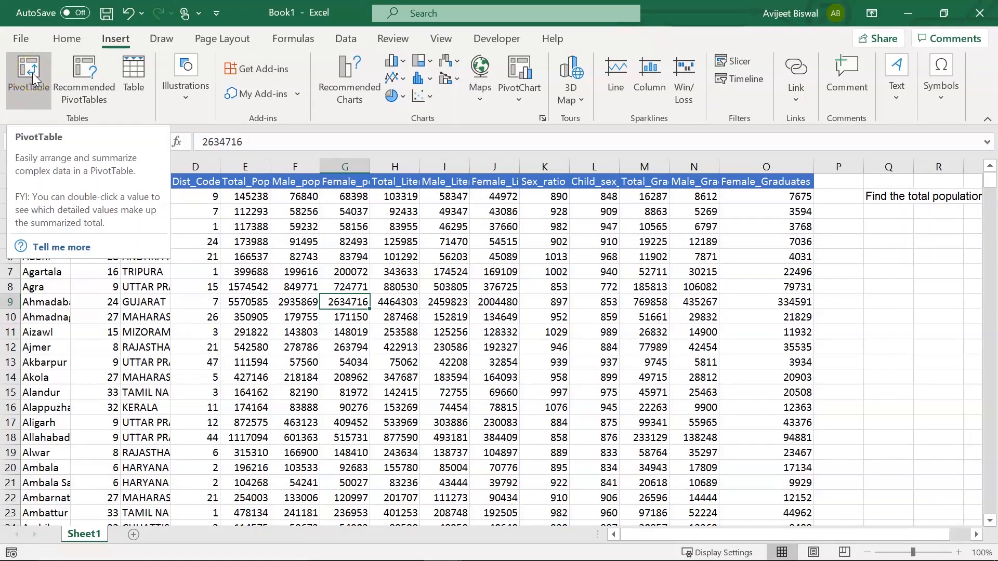
left_click(33, 78)
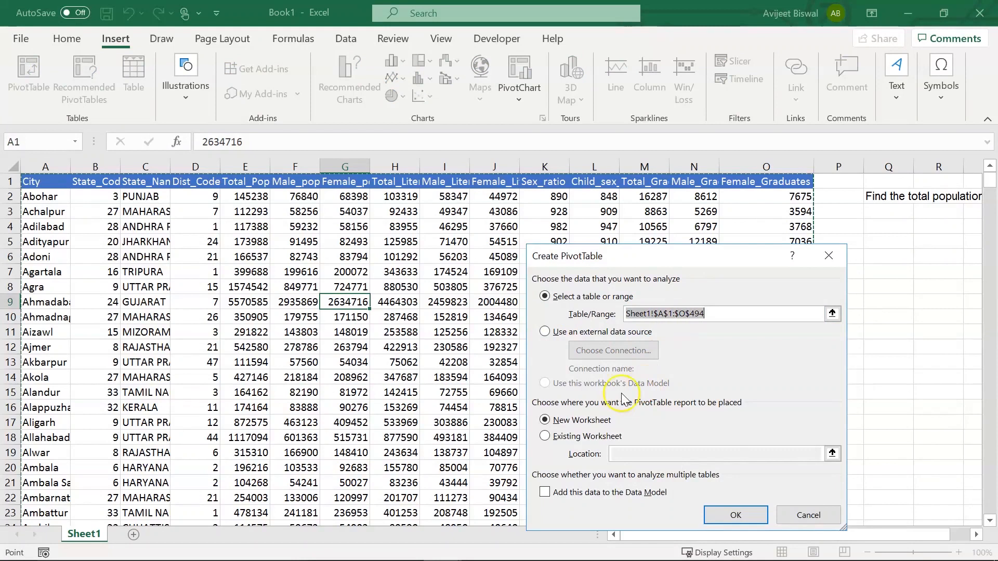
left_click(544, 436)
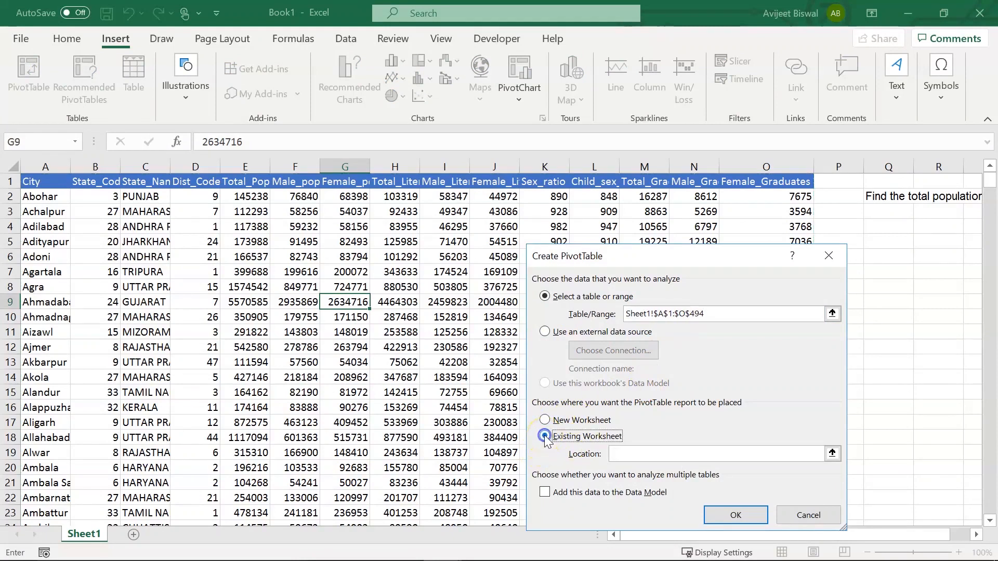
left_click_drag(684, 255, 507, 220)
left_click_drag(682, 539, 703, 539)
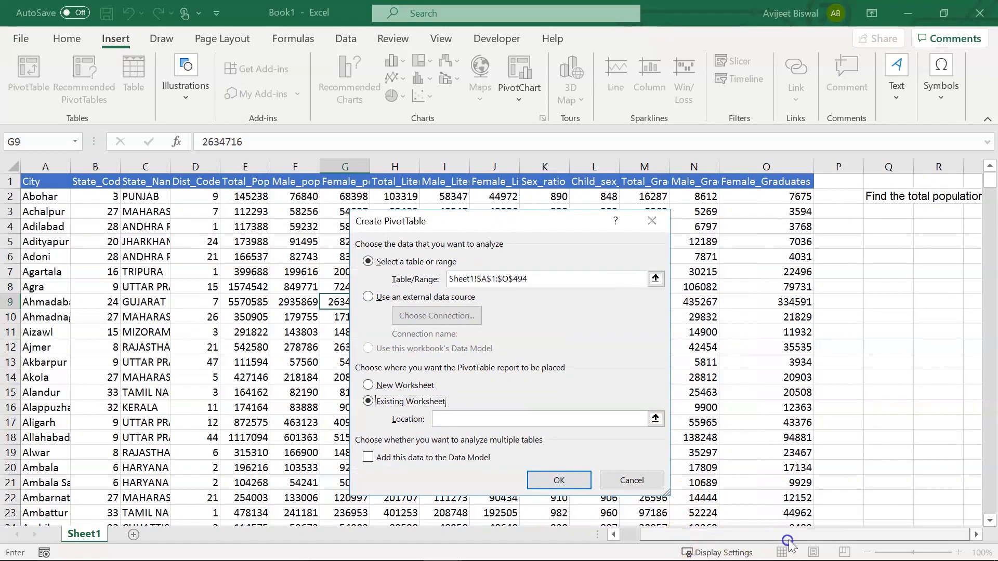
left_click(447, 417)
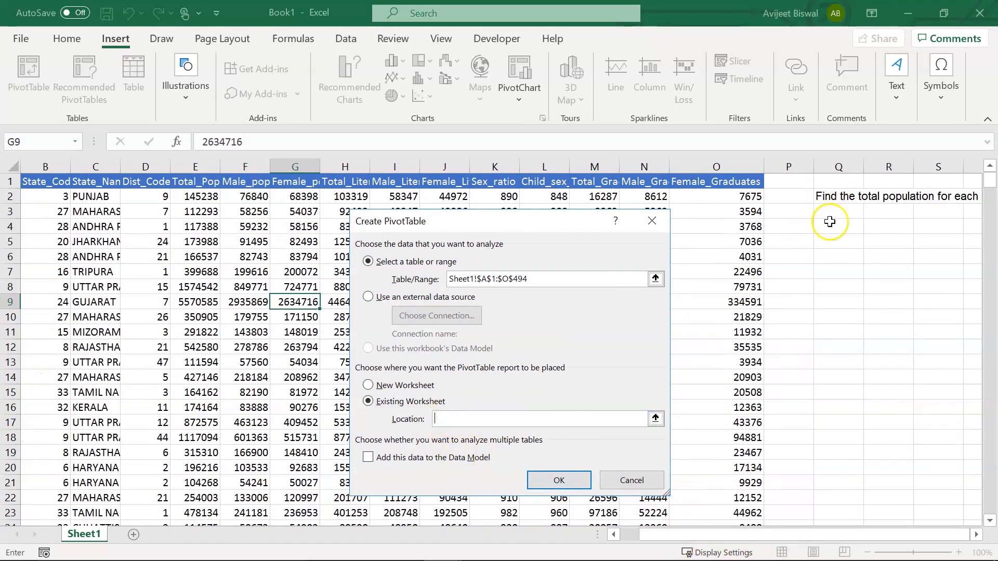
left_click(829, 237)
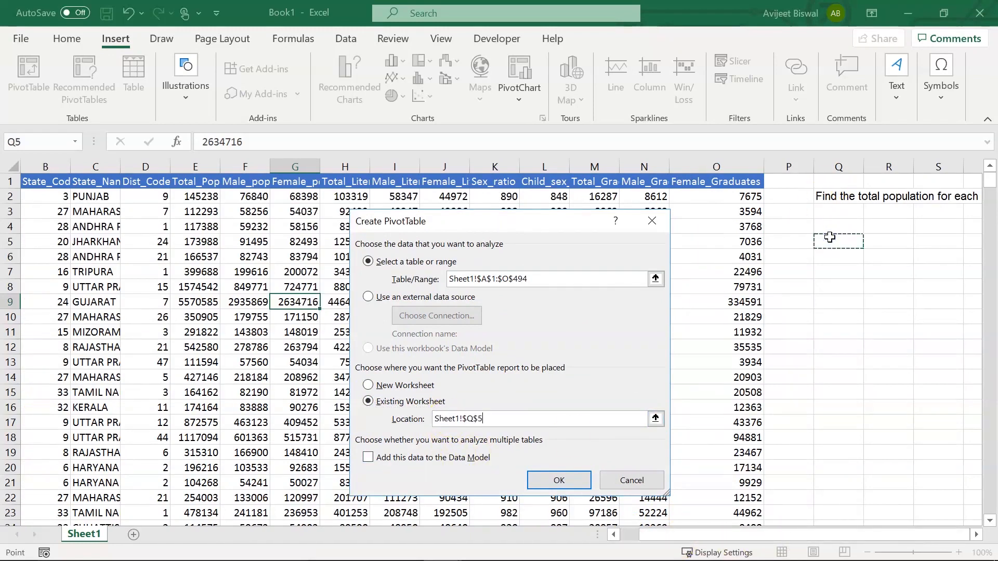
left_click(557, 483)
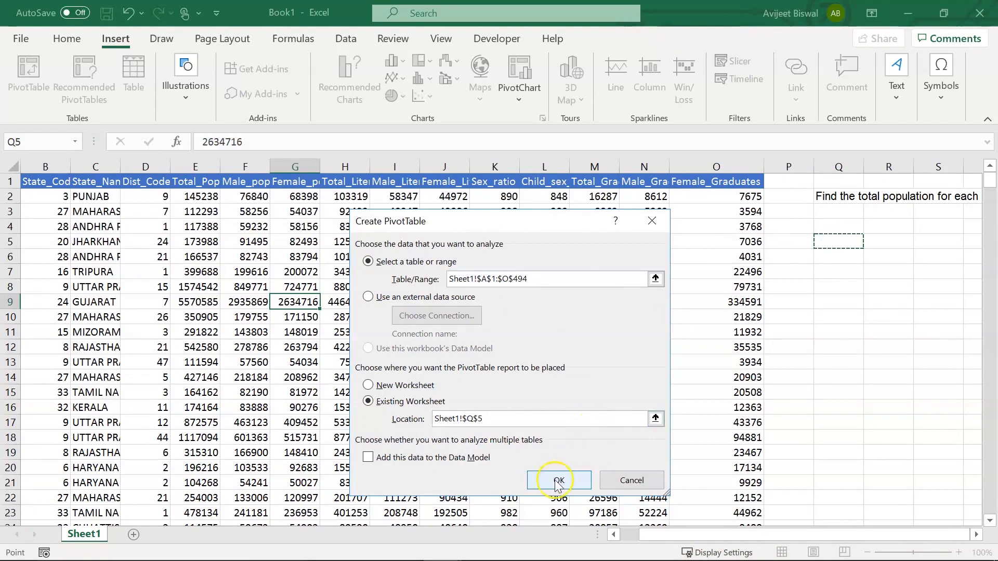
left_click_drag(542, 540, 684, 530)
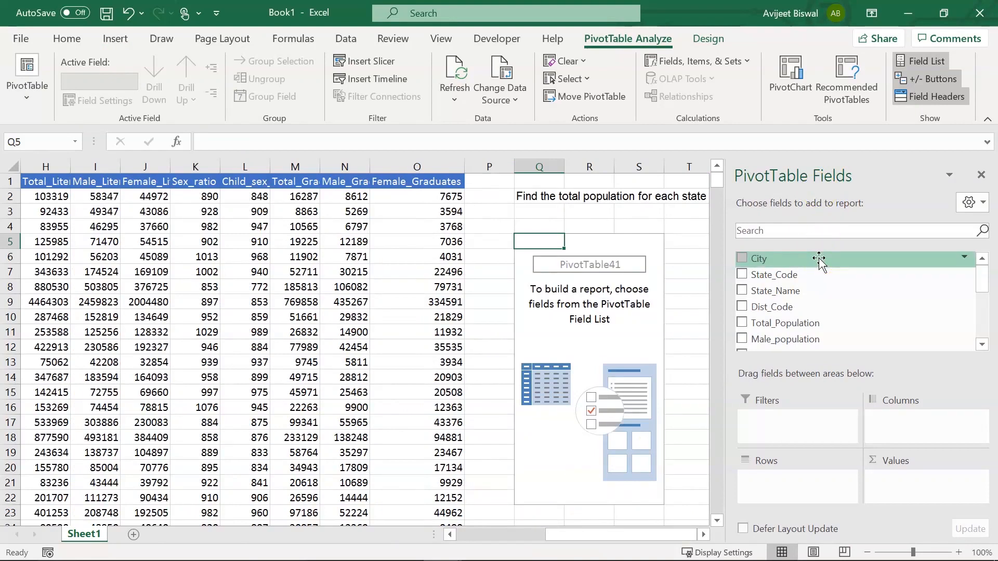
Step: Add the State_Name field to the Rows area of the PivotTable
left_click_drag(818, 260, 671, 367)
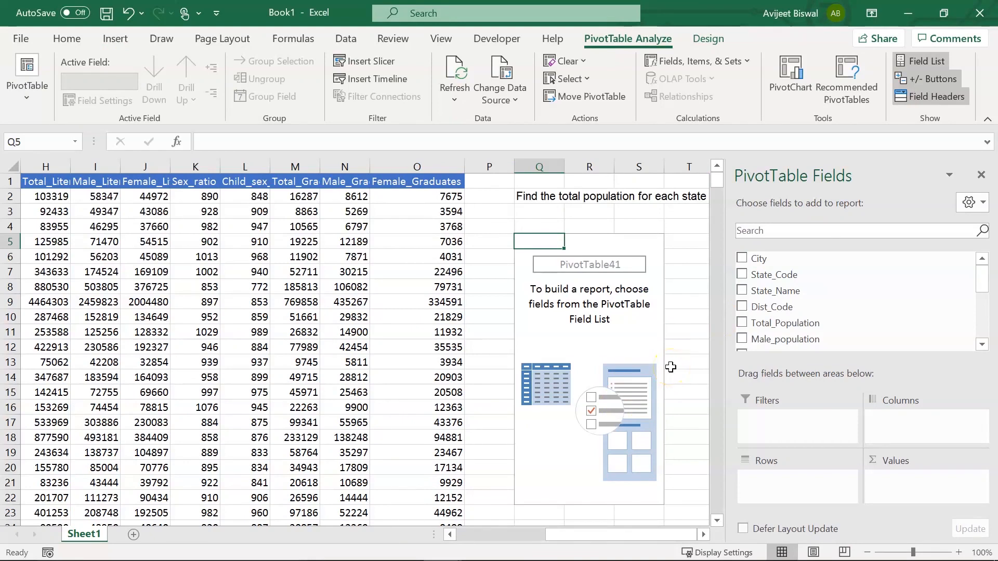
left_click_drag(859, 271, 860, 270)
left_click_drag(806, 294, 772, 486)
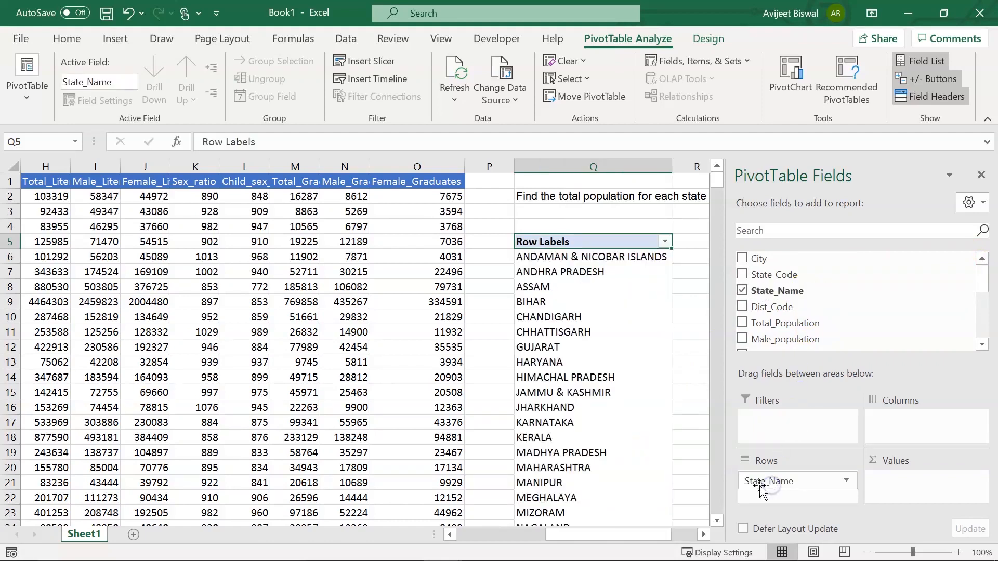
left_click_drag(597, 534, 628, 534)
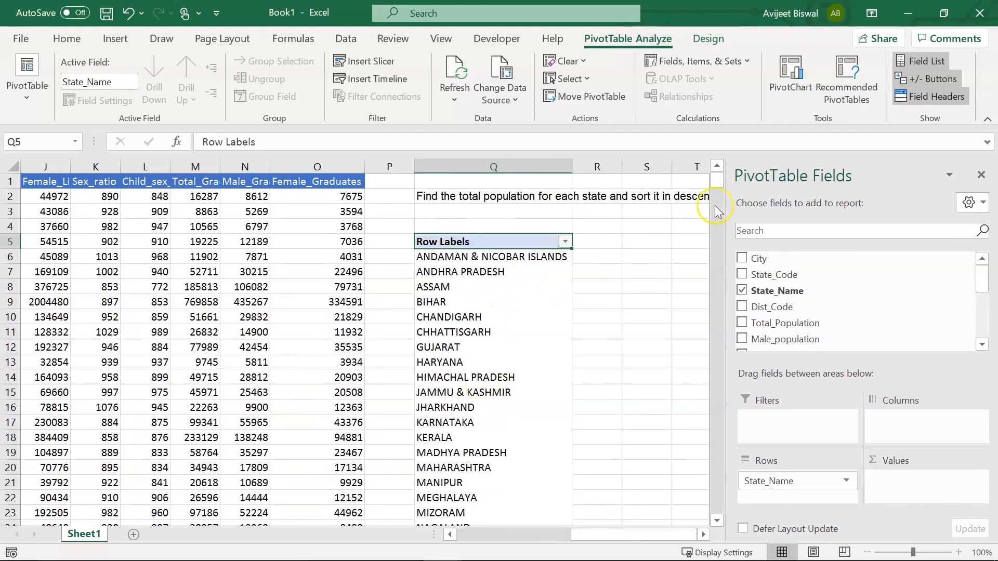
Step: Look through the state names in the PivotTable's row labels from one end of the list to the other
left_click(504, 286)
key("Down")
key("Down")
key("Down")
key("Down")
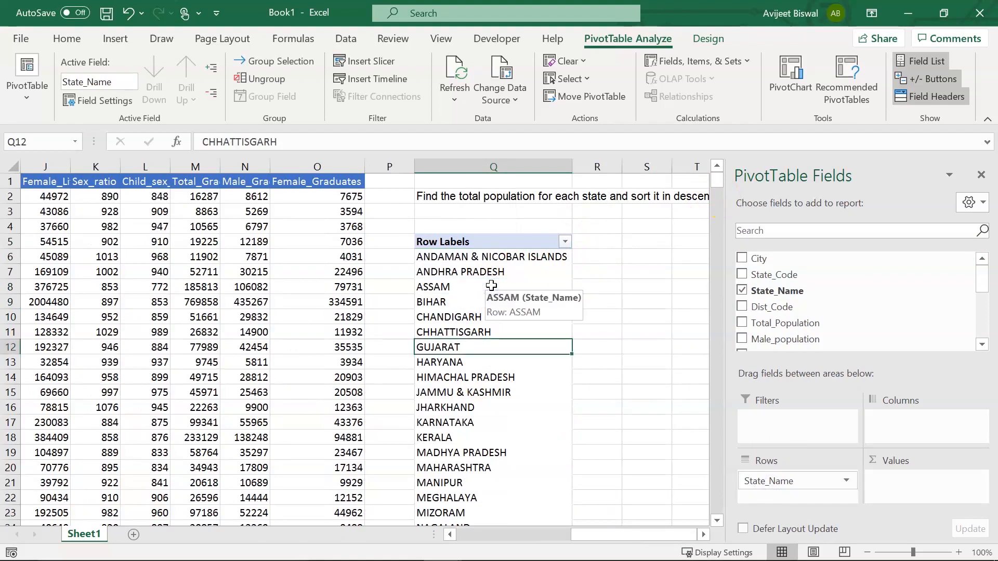
key("Down")
key("Down")
key("Down")
key("Down")
key("Down")
key("Down")
key("Down")
key("Down")
key("Down")
key("Down")
key("Down")
key("Down")
key("Down")
key("Down")
key("Down")
key("Down")
key("Down")
key("Down")
key("Down")
key("Down")
key("Up")
key("Up")
key("Up")
key("Up")
key("Up")
key("Up")
key("Up")
key("Up")
key("Up")
key("Up")
key("Up")
key("Up")
key("Up")
key("Up")
key("Up")
key("Up")
key("Up")
key("Up")
key("Up")
key("Up")
key("Up")
key("Up")
key("Up")
key("Up")
key("Up")
key("Up")
key("Up")
key("Up")
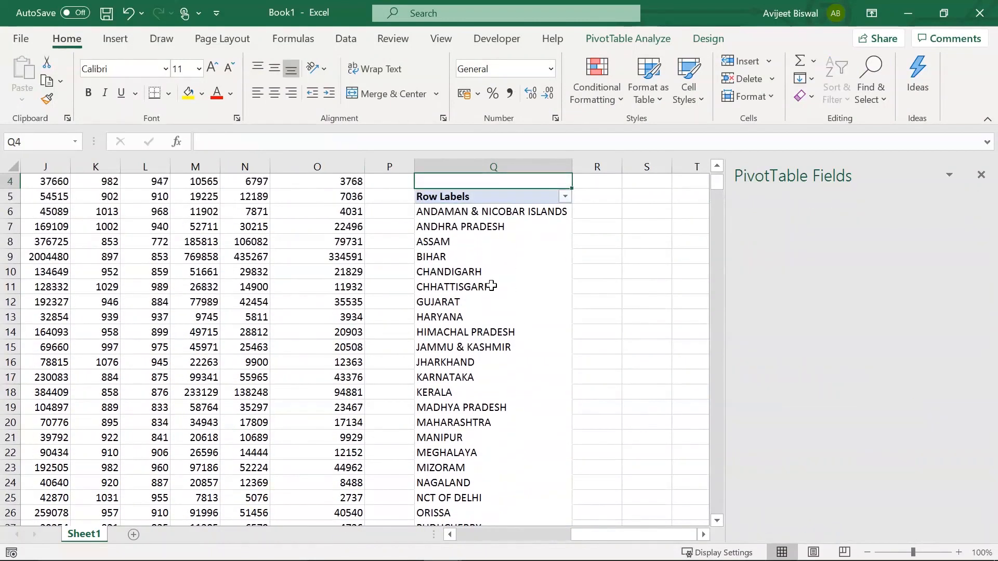
Step: Add the Total_Population field to the Values area so it is summed for each state
key("Down")
key("Down")
key("Down")
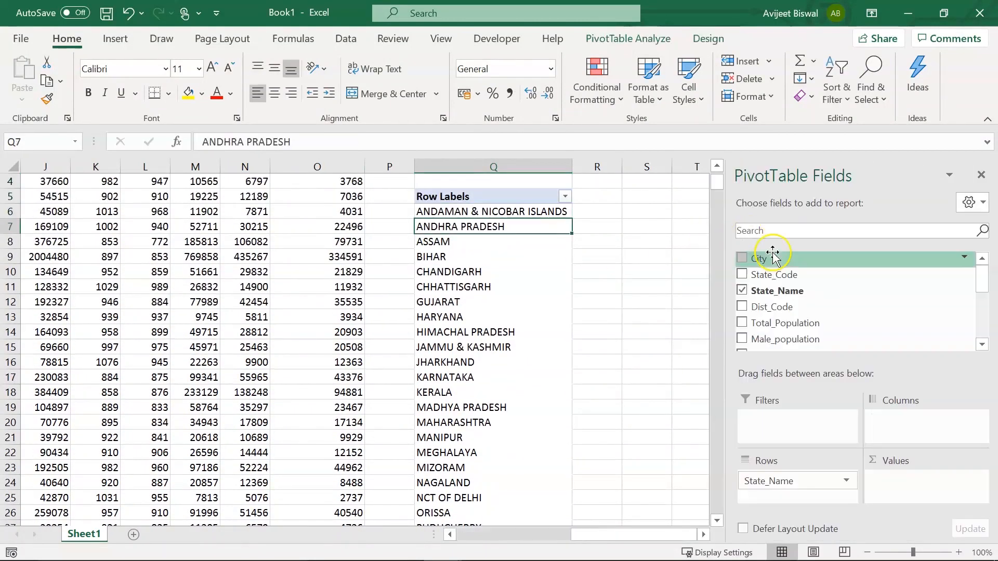
left_click_drag(986, 283, 985, 292)
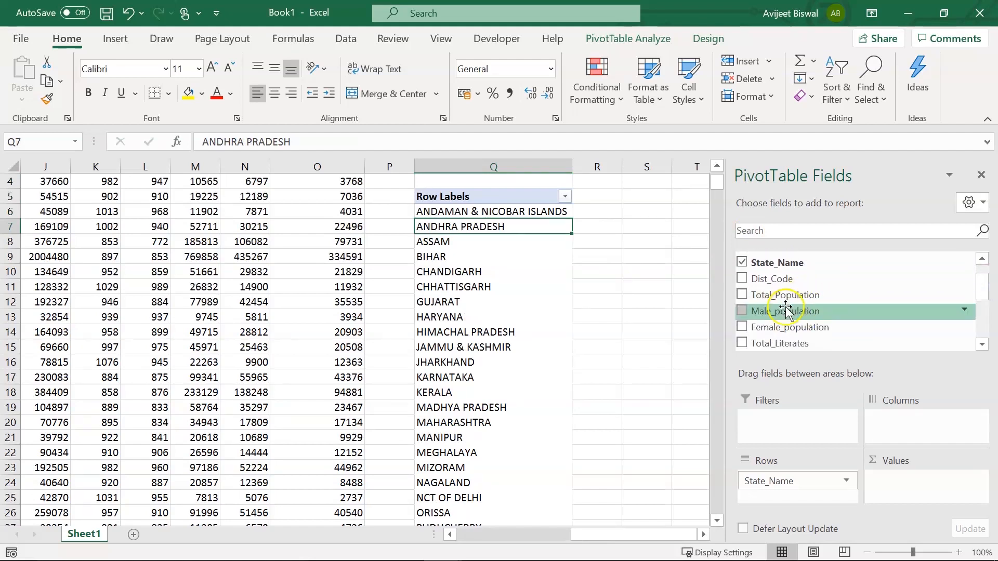
left_click_drag(785, 296, 910, 483)
left_click_drag(619, 534, 646, 534)
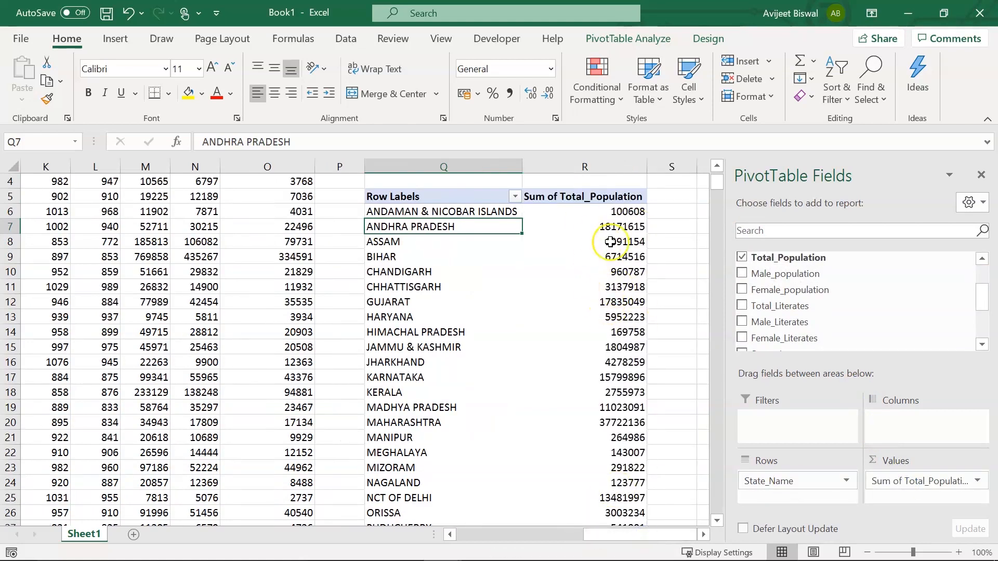
Step: Sort the states by Sum of Total_Population from largest to smallest
mouse_move(614, 211)
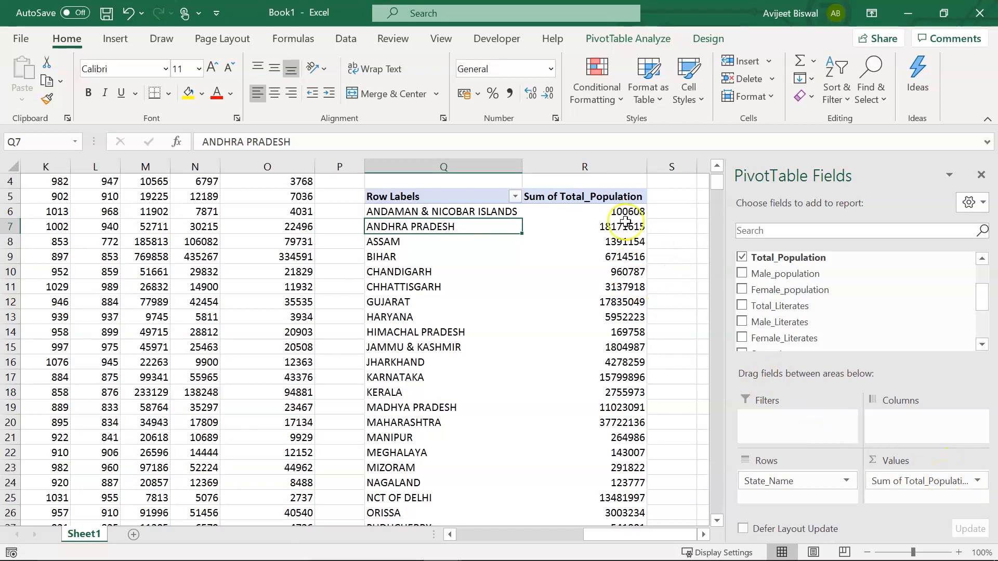
left_click(611, 211)
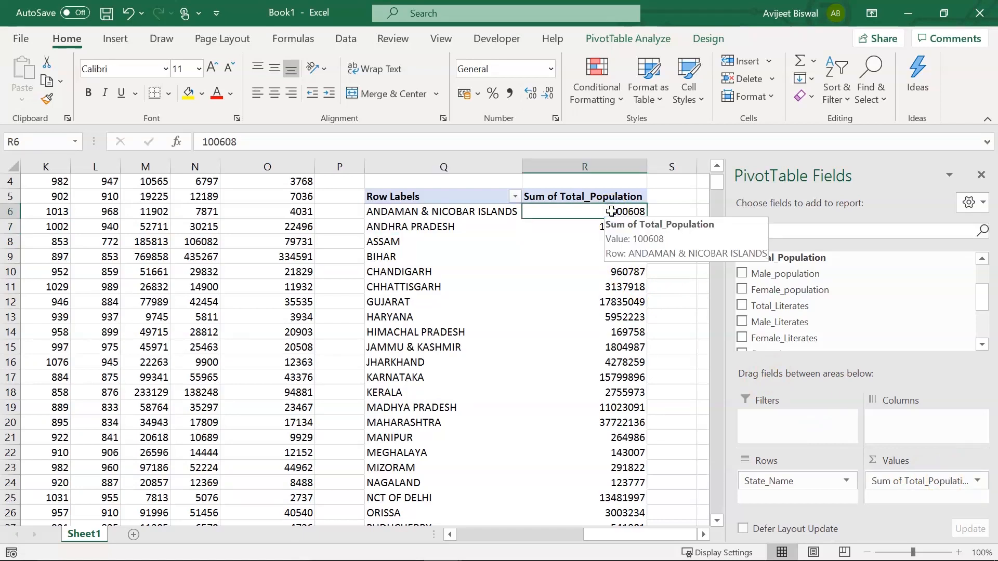
right_click(611, 211)
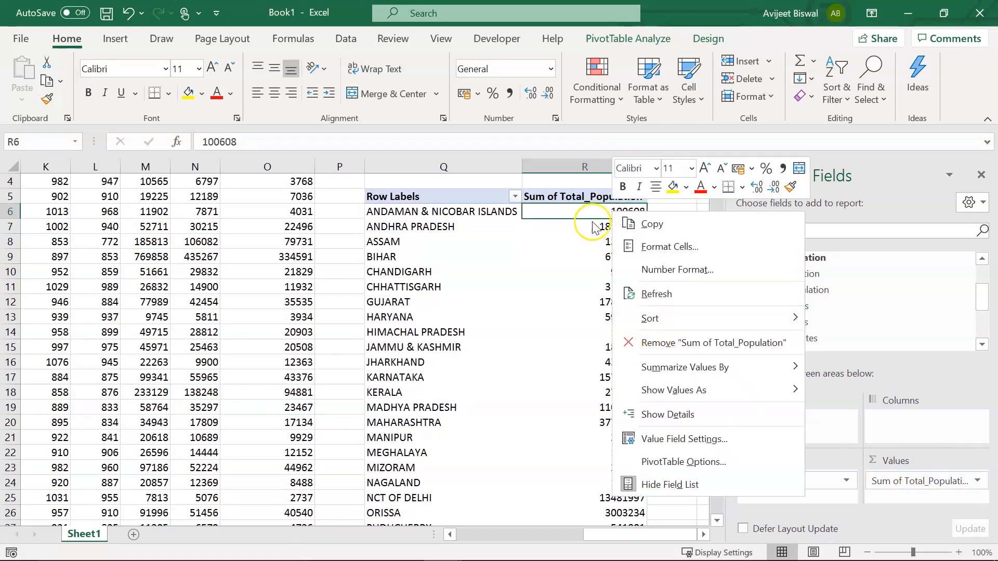
left_click(642, 323)
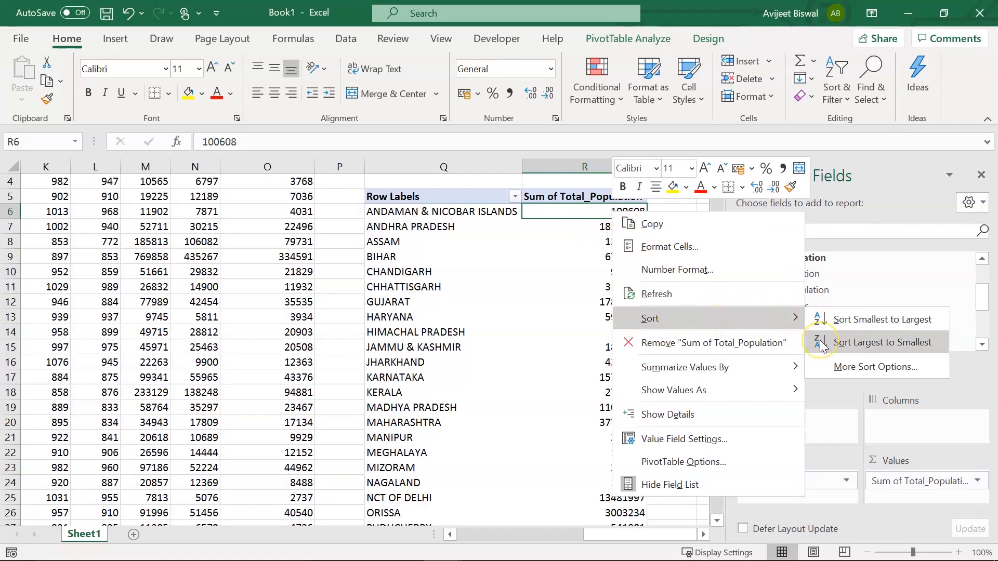
left_click(843, 346)
left_click(848, 344)
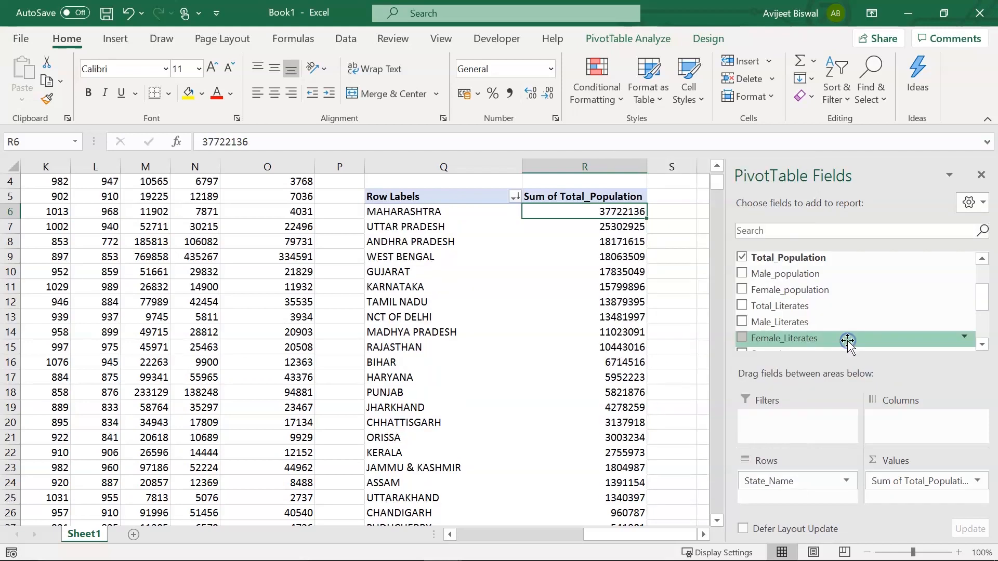
Step: Examine the first states in the sorted PivotTable together with their population totals
left_click(455, 210)
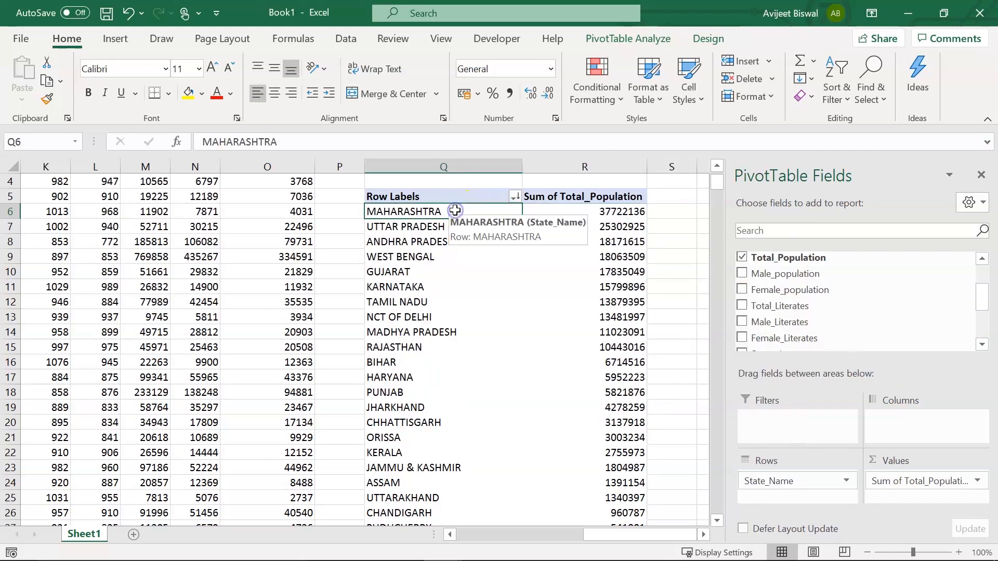
left_click(580, 212)
left_click(424, 214)
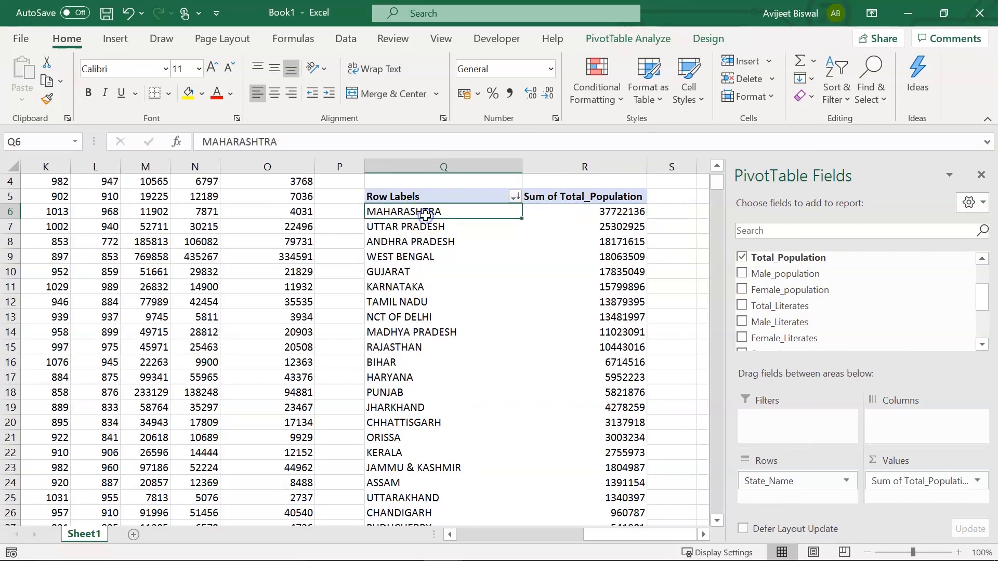
key("Right")
key("Down")
key("Down")
key("Down")
key("Down")
key("Down")
key("Down")
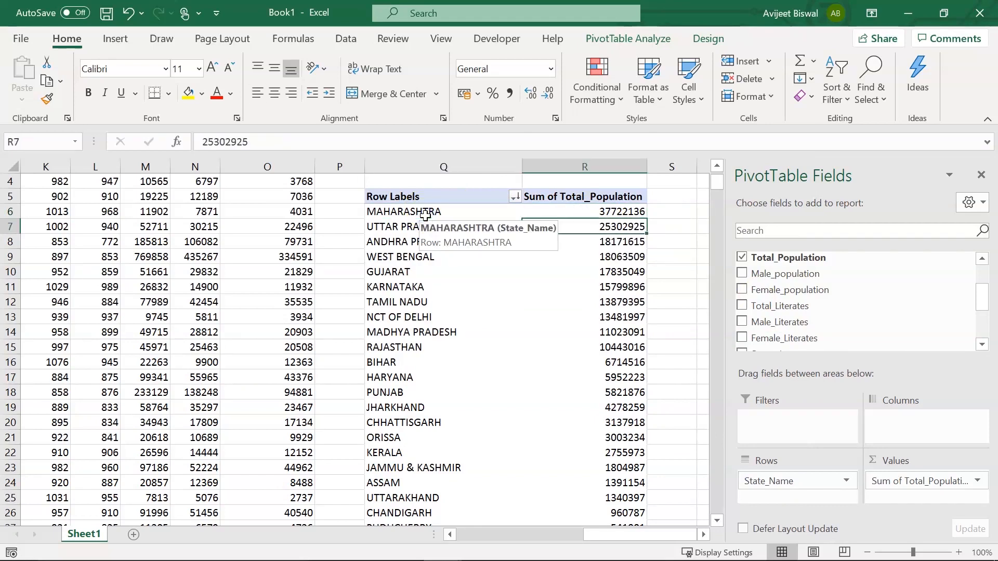
key("Up")
key("Up")
key("Up")
key("Up")
key("Up")
left_click(425, 214)
key("Down")
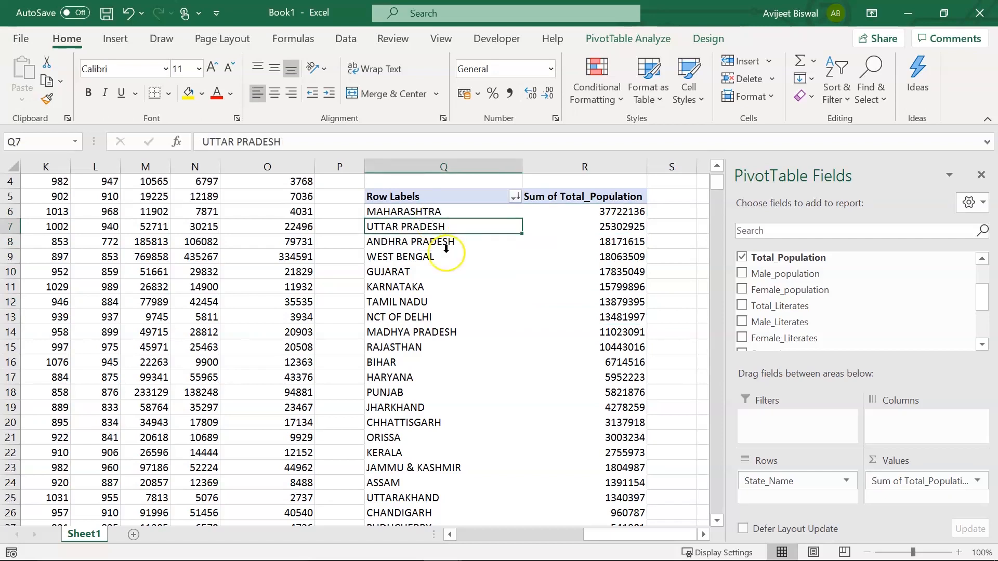
Step: Check the descending order through the whole state list down to the last state and back up to the task text
left_click(429, 243)
key("Down")
key("Down")
key("Down")
key("Down")
key("Down")
key("Down")
key("Down")
key("Down")
key("Down")
key("Down")
key("Down")
key("Down")
key("Down")
key("Down")
key("Down")
key("Down")
key("Down")
key("Down")
key("Down")
key("Down")
key("Down")
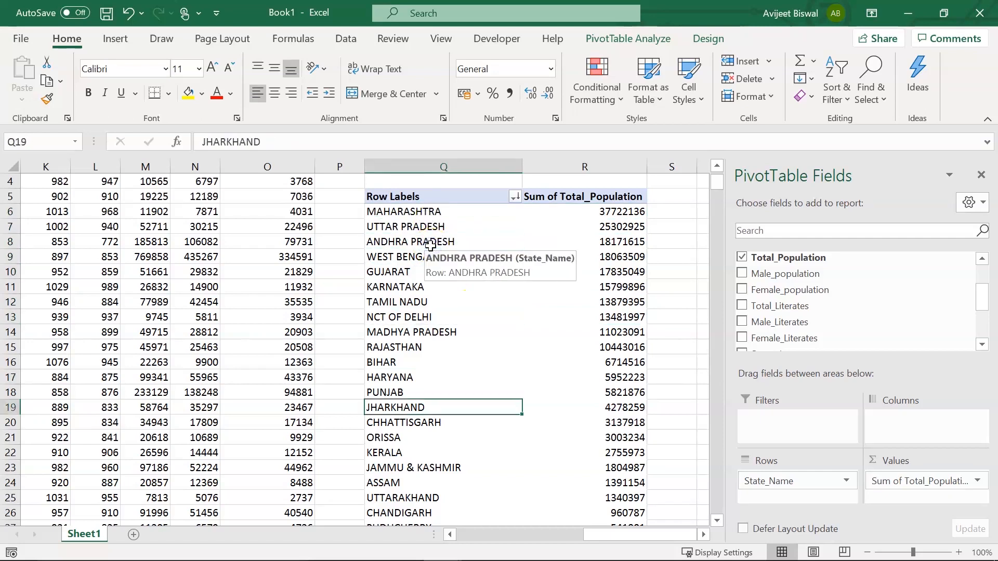
key("Up")
key("Up")
key("Down")
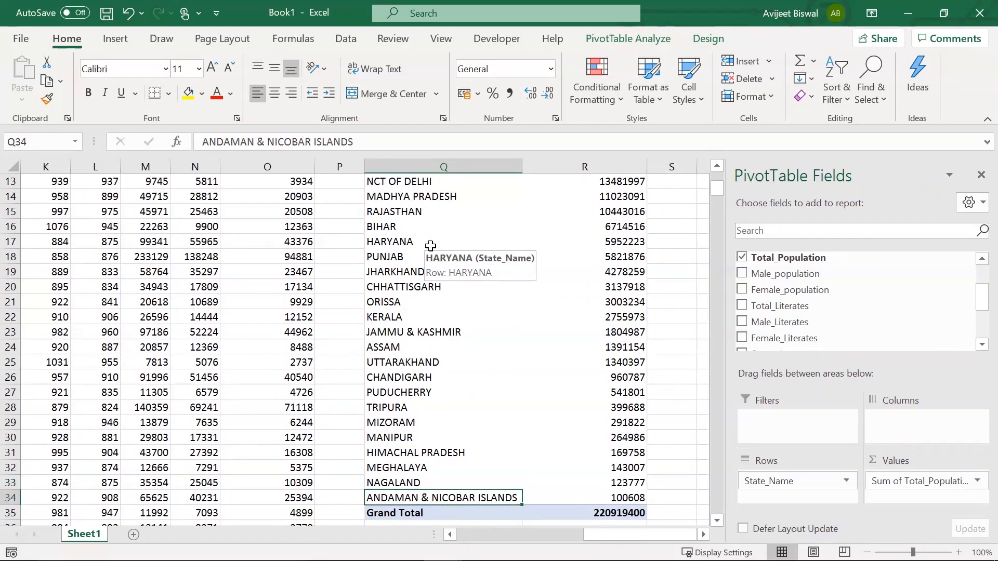
key("Up")
key("Up")
key("Up")
key("Up")
key("Up")
key("Up")
key("Up")
key("Up")
key("Up")
key("Up")
key("Up")
key("Up")
key("Up")
key("Up")
key("Up")
key("Up")
key("Up")
key("Up")
key("Up")
key("Up")
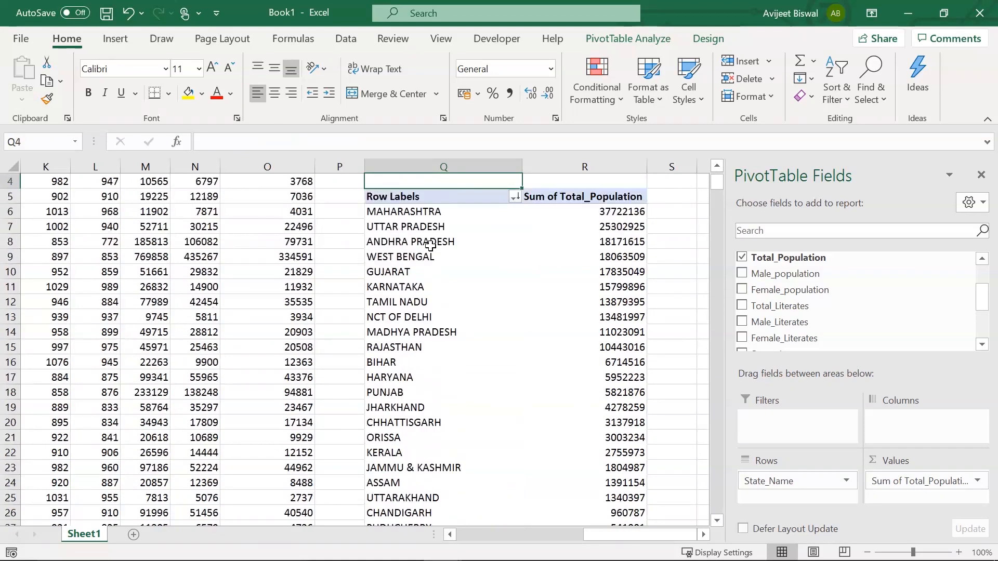
key("Down")
key("Down")
key("Down")
key("Down")
key("Down")
key("Down")
key("Down")
key("Up")
key("Up")
key("Up")
key("Up")
key("Up")
key("Up")
key("Up")
key("Up")
key("Up")
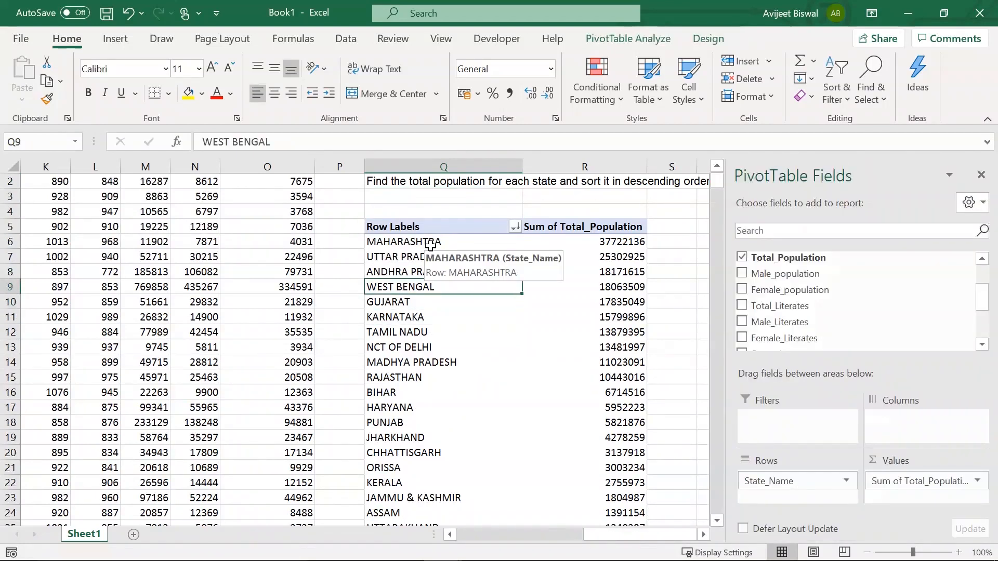
key("Down")
key("Down")
key("Down")
key("Down")
key("Down")
key("Down")
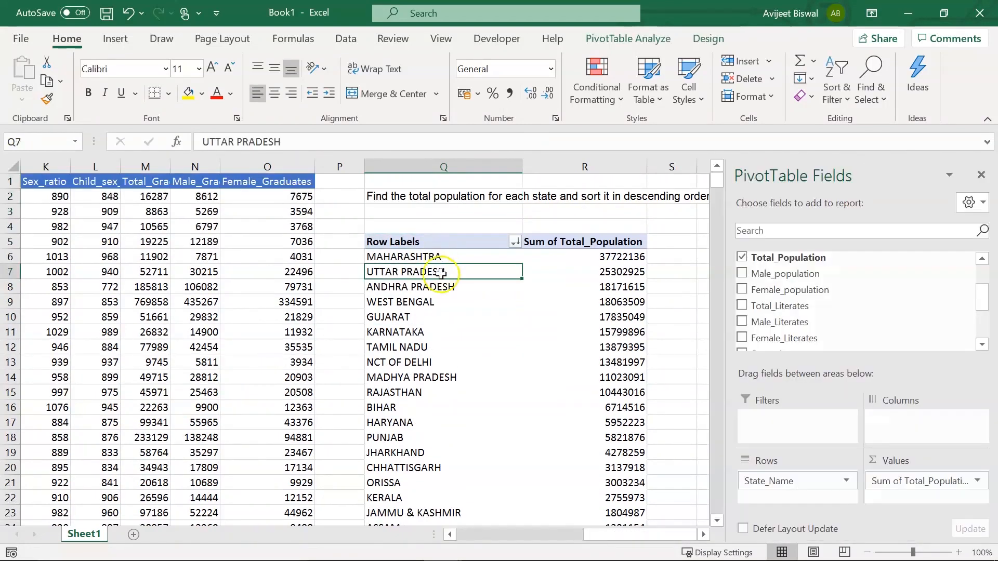
Step: On Sheet2, create a PivotTable from the whole cities dataset and place it on the existing worksheet at cell Q5
key("ctrl+Page_Down")
left_click(594, 244)
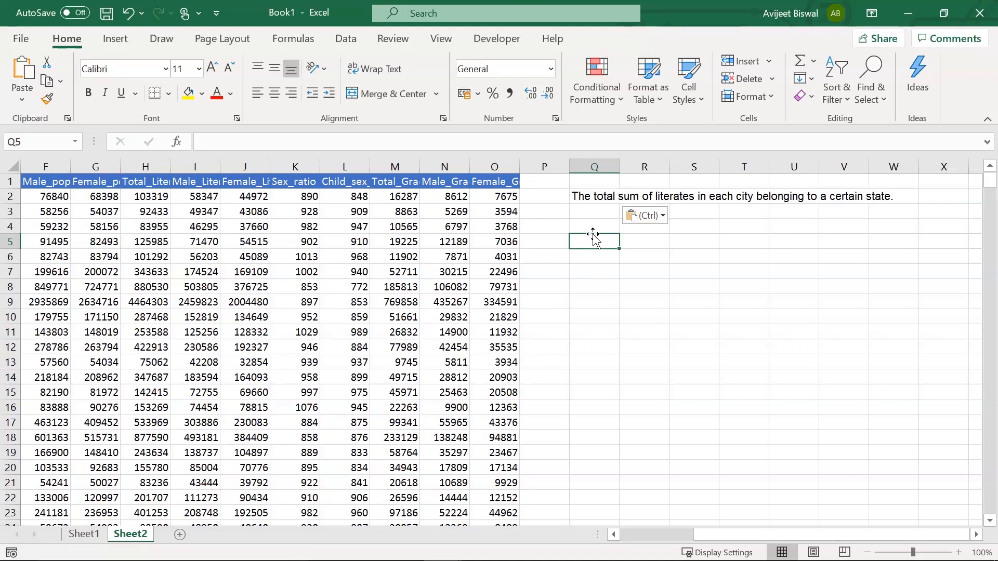
left_click_drag(702, 534, 646, 534)
left_click(254, 317)
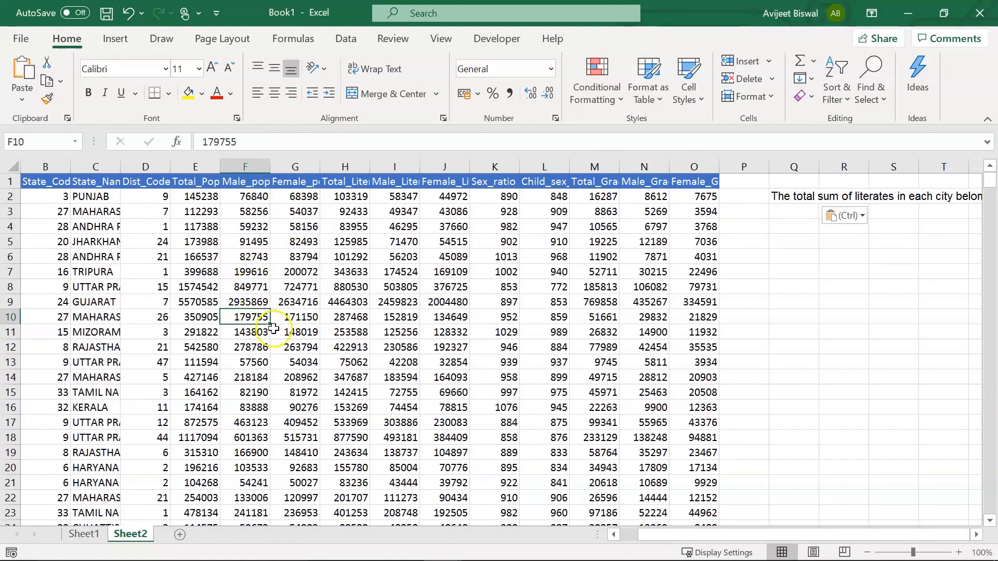
left_click(115, 39)
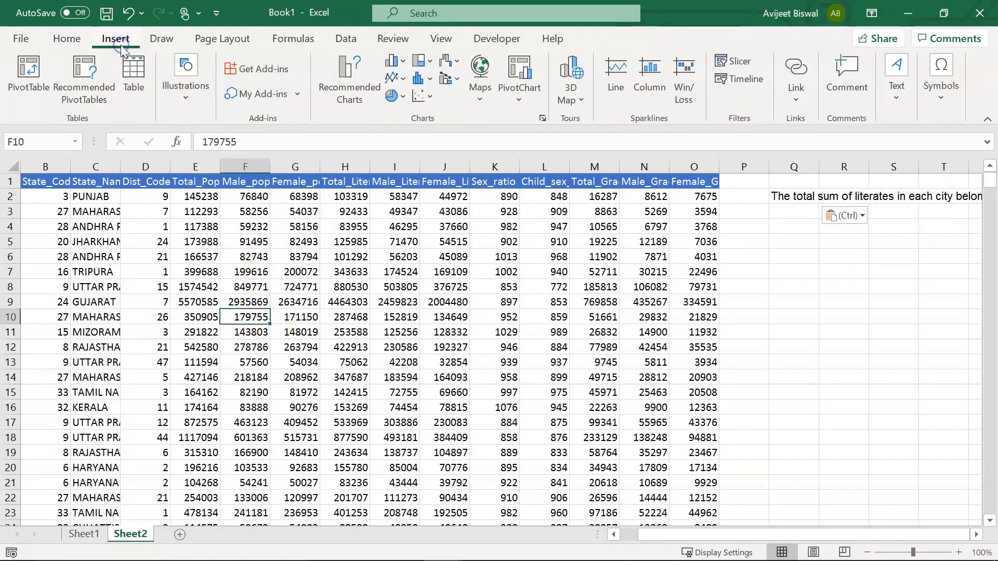
left_click(29, 83)
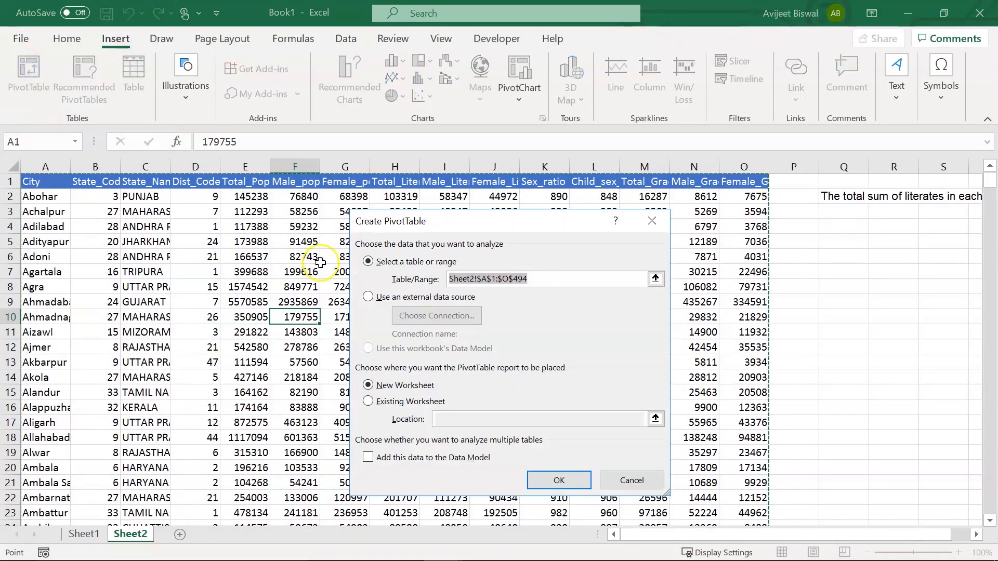
left_click(370, 407)
left_click(443, 419)
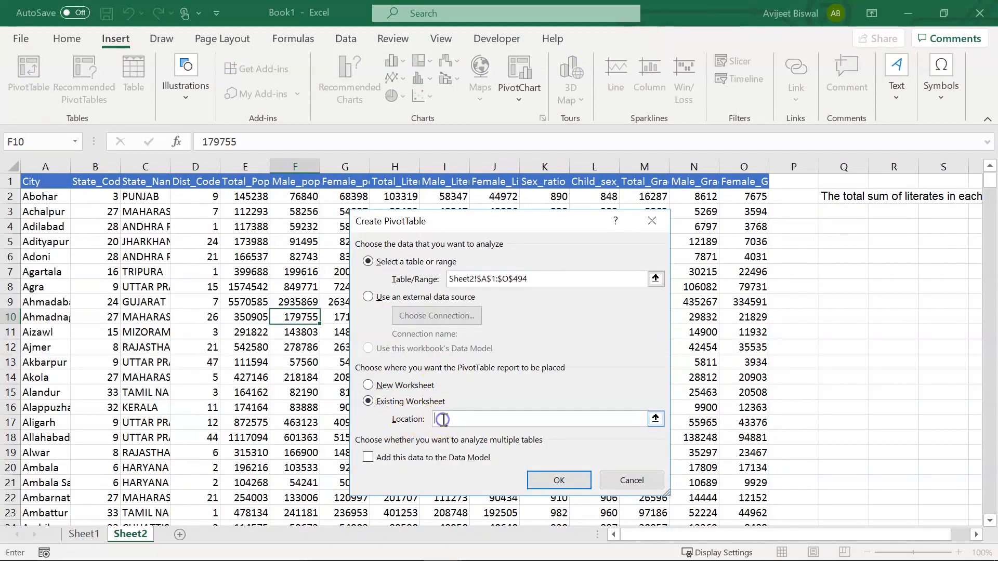
left_click(847, 248)
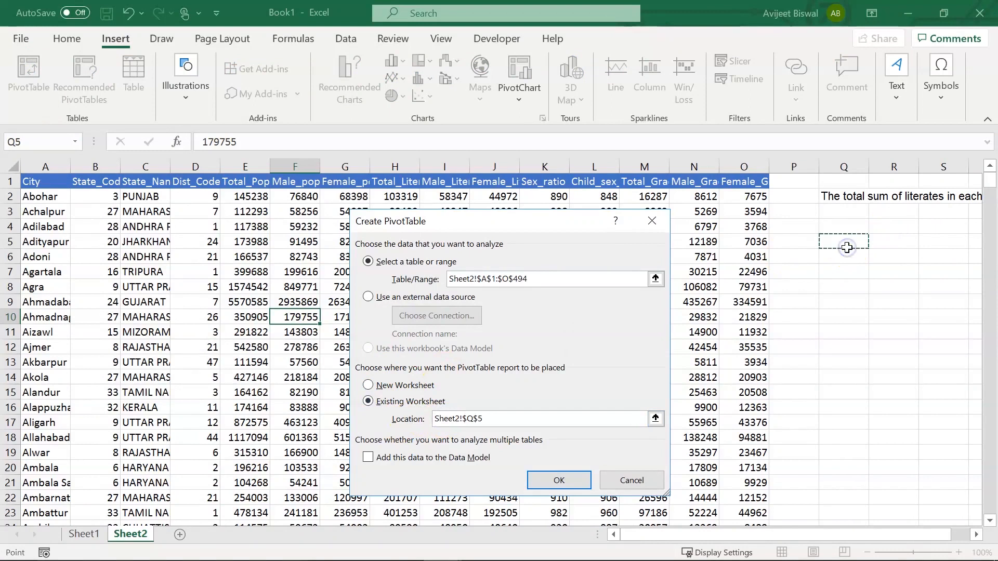
left_click(556, 489)
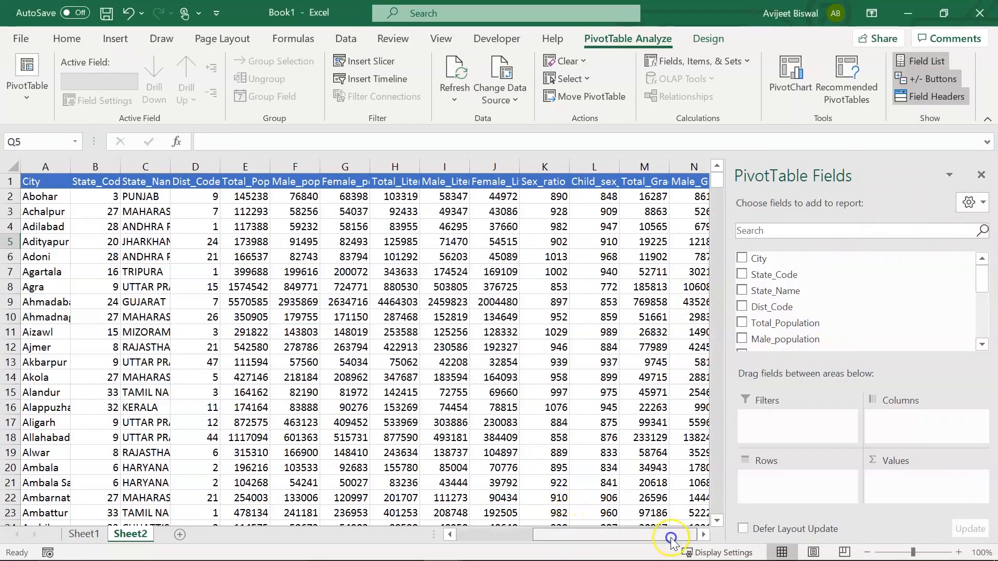
Step: Add the Total_Literates field to the Values area of the new PivotTable so it is summed
left_click_drag(671, 540, 681, 539)
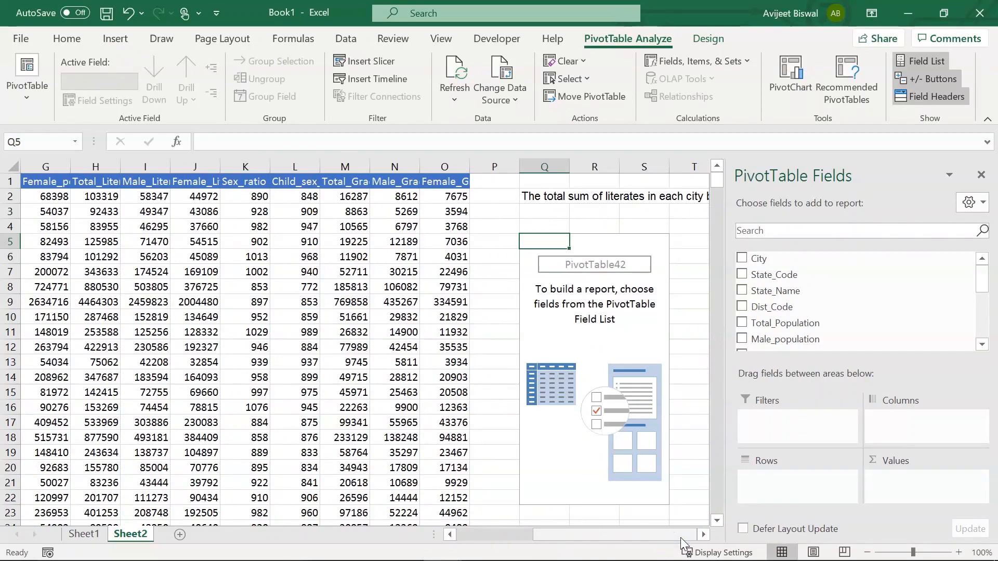
left_click_drag(982, 267, 983, 299)
left_click_drag(904, 296, 907, 478)
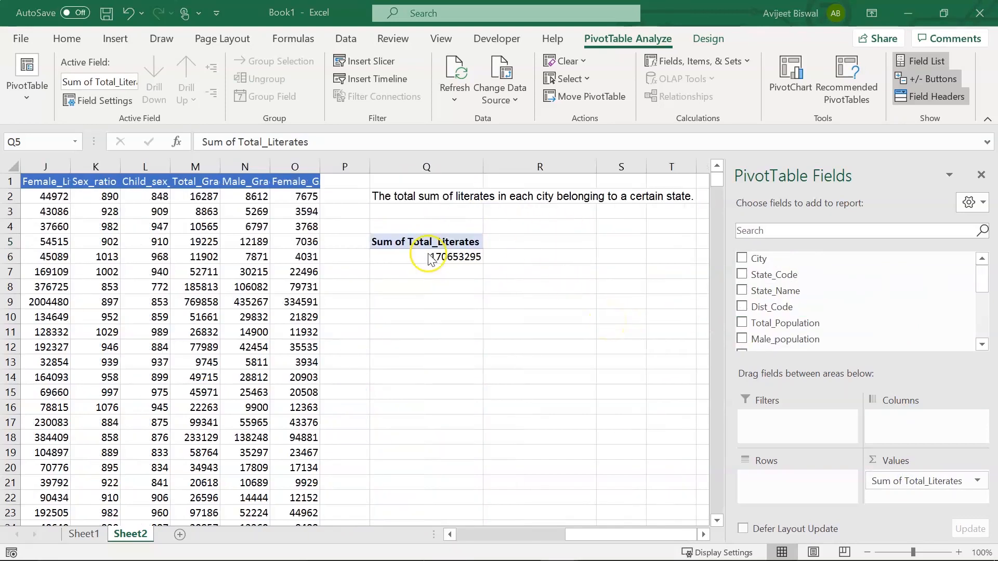
left_click(429, 254)
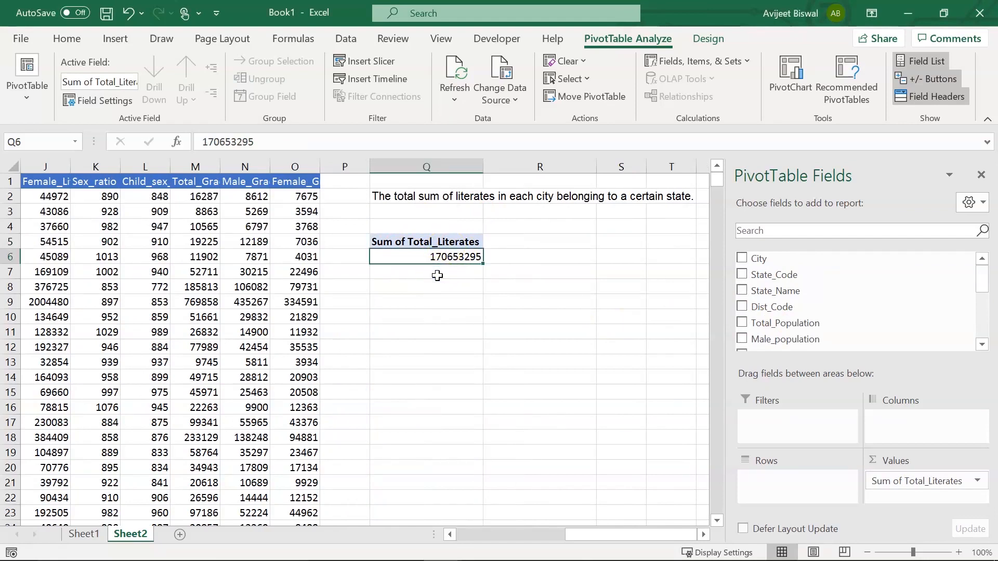
Step: Add State_Name to the Rows area and place City beneath it so cities are grouped under their state
left_click_drag(782, 292, 781, 480)
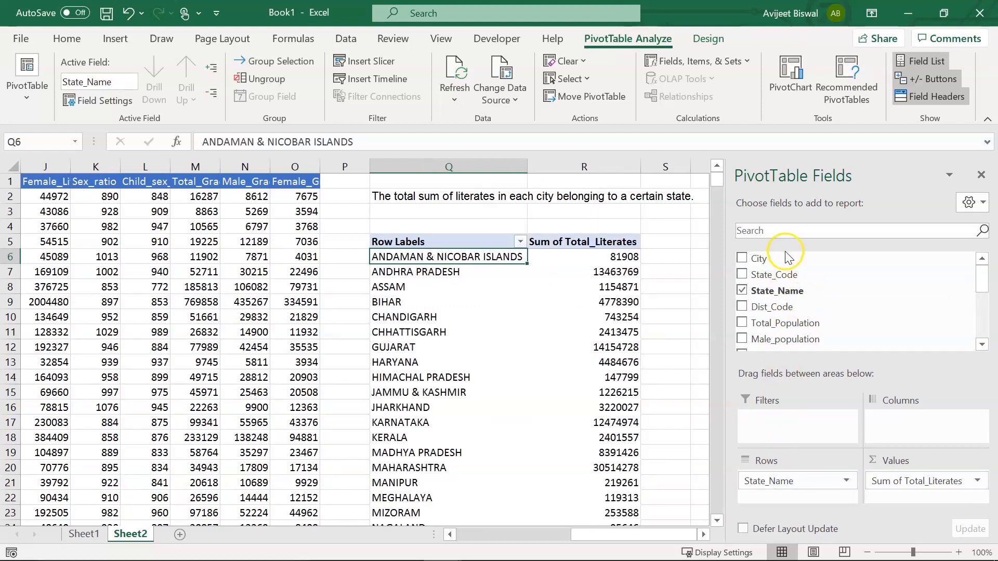
left_click_drag(785, 259, 771, 501)
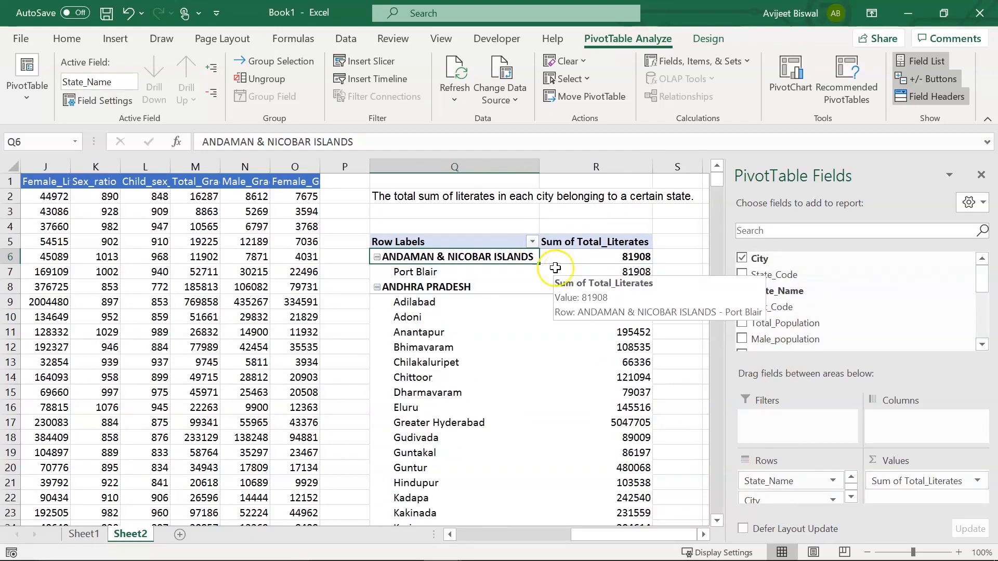
Step: Examine how the row labels nest cities under Andaman & Nicobar Islands and Andhra Pradesh
left_click(498, 242)
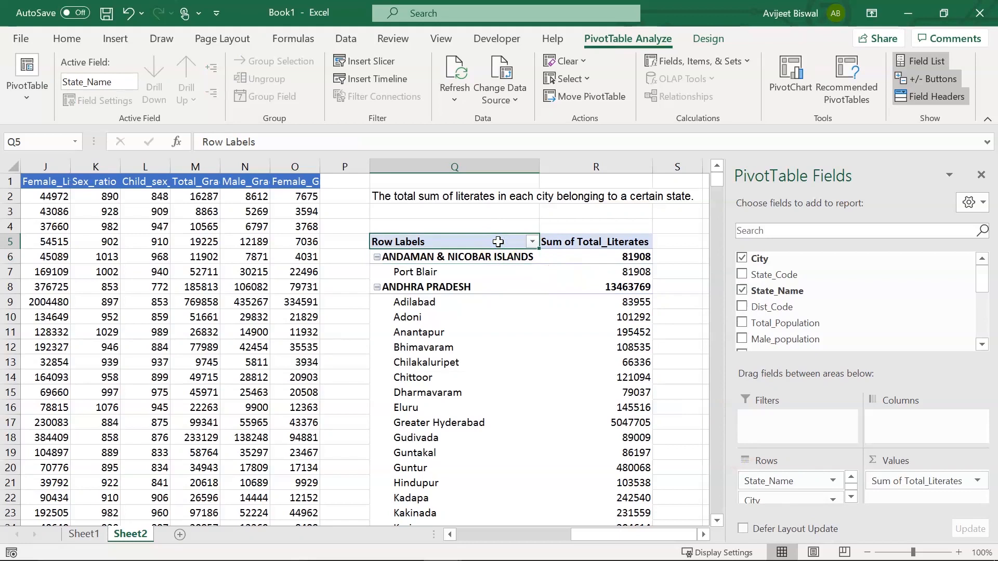
key("Down")
key("Down")
key("Down")
key("Down")
key("Down")
key("Down")
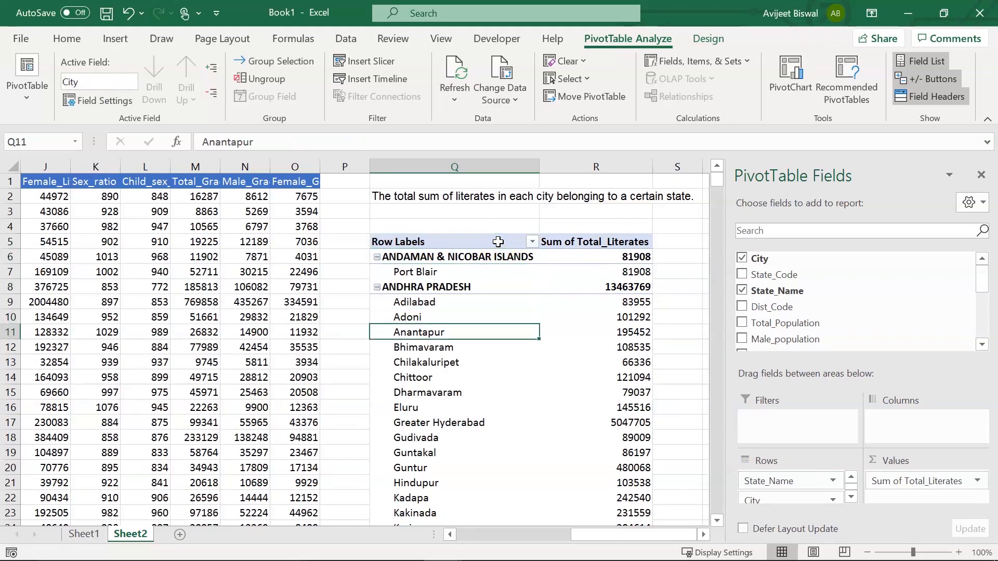
key("Up")
key("Up")
key("Up")
key("Up")
key("Up")
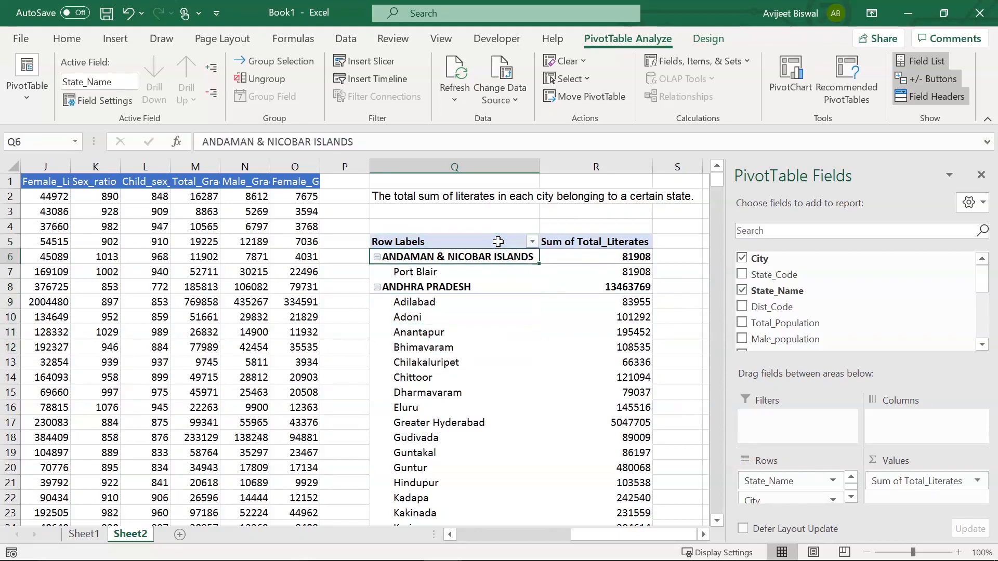
Step: Read down the list of Andhra Pradesh cities in the row labels
key("Down")
key("Down")
key("Down")
key("Down")
key("Down")
key("Down")
key("Down")
key("Down")
key("Down")
key("Down")
key("Down")
key("Down")
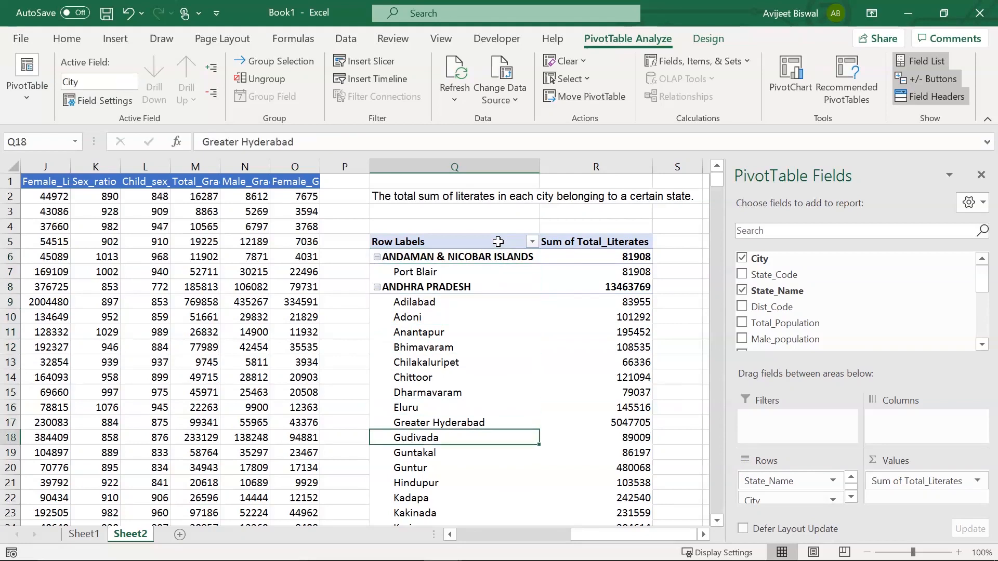
key("Down")
key("Down")
key("Down")
key("Down")
key("Down")
key("Down")
key("Down")
key("Down")
key("Down")
key("Down")
key("Down")
key("Down")
key("Down")
key("Down")
Step: Review the literate sums beside the Andhra Pradesh cities, moving back up to the start of the PivotTable
key("Right")
key("Up")
key("Up")
key("Up")
key("Up")
key("Up")
key("Up")
key("Up")
key("Up")
key("Up")
key("Up")
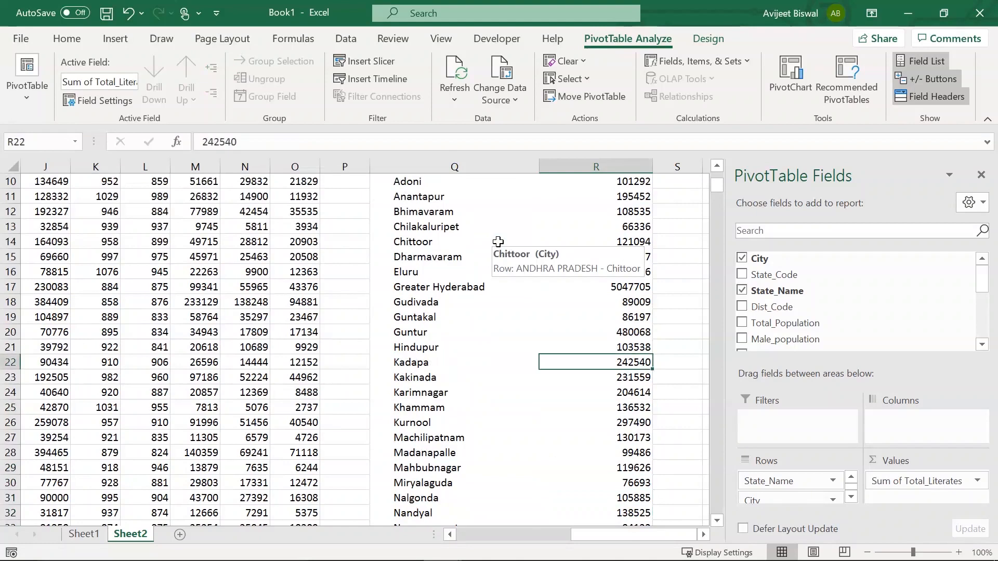
key("Up")
key("Up")
key("Up")
key("Up")
key("Up")
key("Up")
key("Up")
key("Up")
key("Up")
key("Up")
key("Up")
key("Up")
key("Up")
key("Up")
key("Up")
key("Up")
key("Up")
key("Up")
key("Up")
Step: Check the literate sums for each city from the PivotTable's start down through Assam and into Bihar
key("Down")
key("Down")
key("Down")
key("Down")
key("Down")
key("Down")
key("Down")
key("Down")
key("Down")
key("Down")
key("Down")
key("Down")
key("Down")
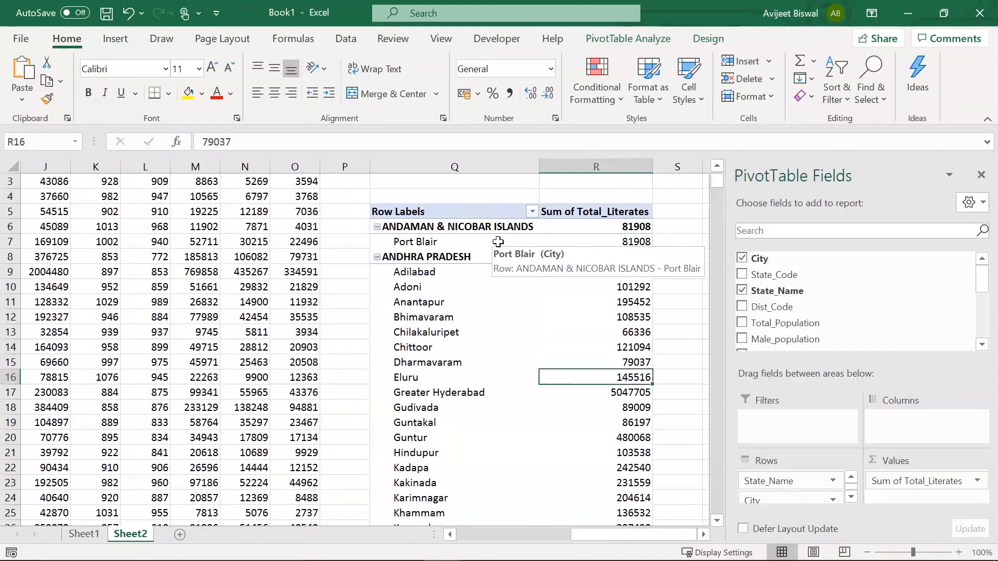
key("Down")
key("Down")
key("Down")
key("Down")
key("Down")
key("Down")
key("Down")
key("Down")
key("Down")
key("Down")
key("Down")
key("Down")
key("Down")
key("Down")
key("Down")
key("Down")
key("Down")
key("Down")
key("Down")
key("Down")
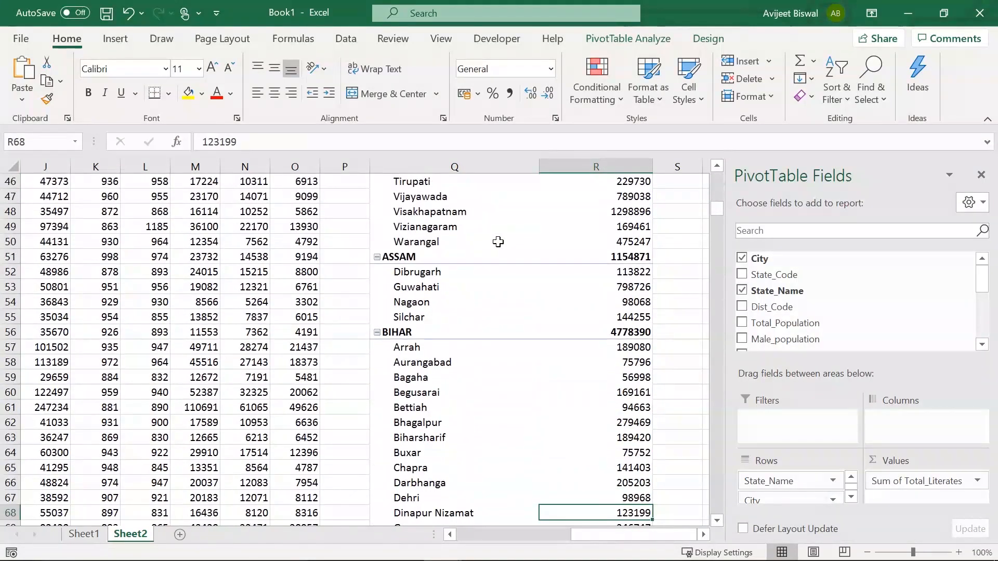
Step: Review the literate sums per city from Chhattisgarh and Gujarat down through Haryana, Jharkhand, Karnataka and Kerala
left_click(408, 335)
key("Down")
key("Down")
key("Down")
key("Down")
key("Down")
key("Down")
key("Down")
key("Down")
key("Down")
key("Down")
key("Down")
key("Down")
key("Down")
key("Down")
key("Down")
key("Down")
key("Down")
key("Down")
key("Down")
key("Down")
key("Down")
key("Down")
key("Down")
key("Down")
key("Down")
key("Down")
key("Down")
key("Down")
key("Down")
key("Down")
key("Down")
key("Down")
key("Down")
key("Down")
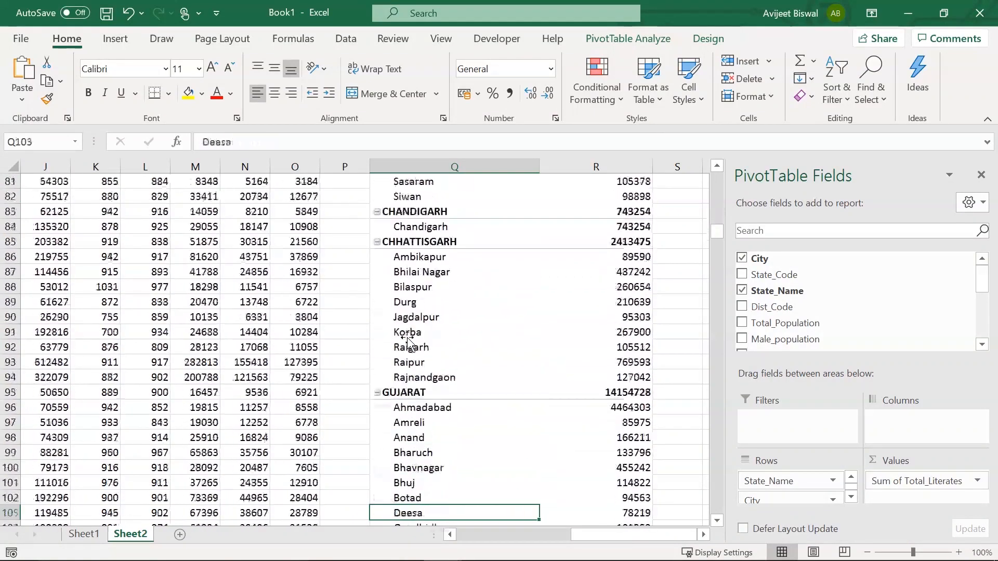
key("Down")
key("Down")
key("Down")
key("Down")
key("Down")
key("Down")
key("Down")
key("Down")
key("Down")
key("Down")
key("Down")
key("Down")
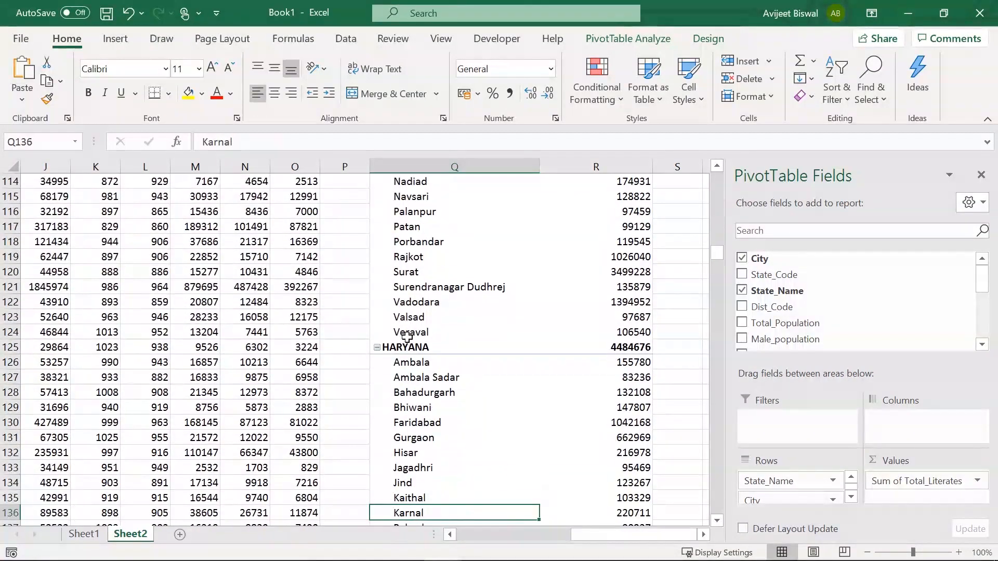
key("Down")
key("Down")
key("Down")
key("Down")
key("Down")
key("Down")
key("Down")
key("Down")
key("Down")
key("Down")
key("Down")
key("Down")
key("Down")
key("Down")
key("Down")
key("Down")
key("Down")
key("Down")
key("Down")
key("Down")
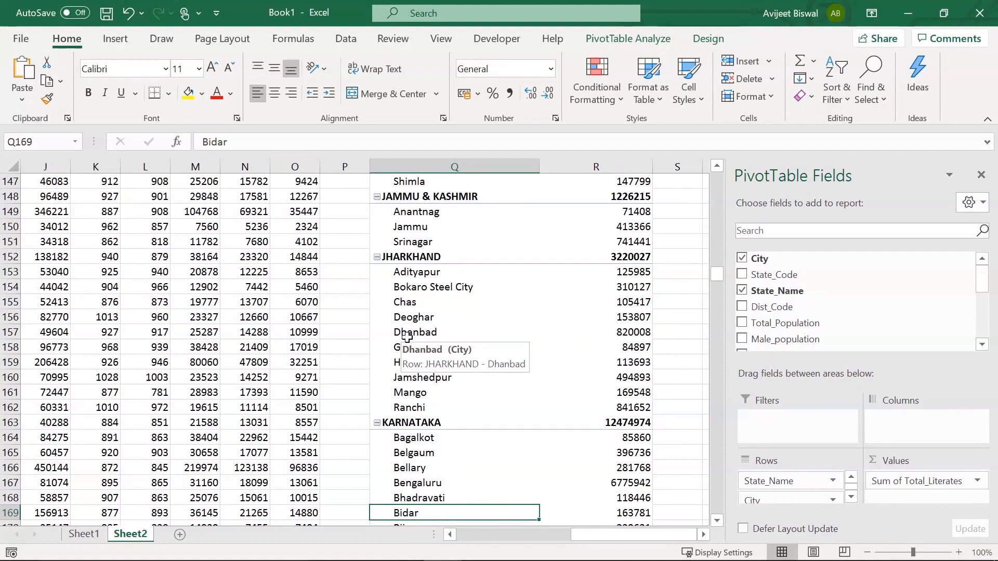
key("Down")
key("Down")
key("Down")
key("Down")
key("Down")
key("Down")
key("Down")
key("Down")
key("Down")
key("Down")
key("Down")
key("Down")
key("Down")
key("Down")
key("Down")
key("Down")
key("Down")
key("Down")
key("Down")
key("Down")
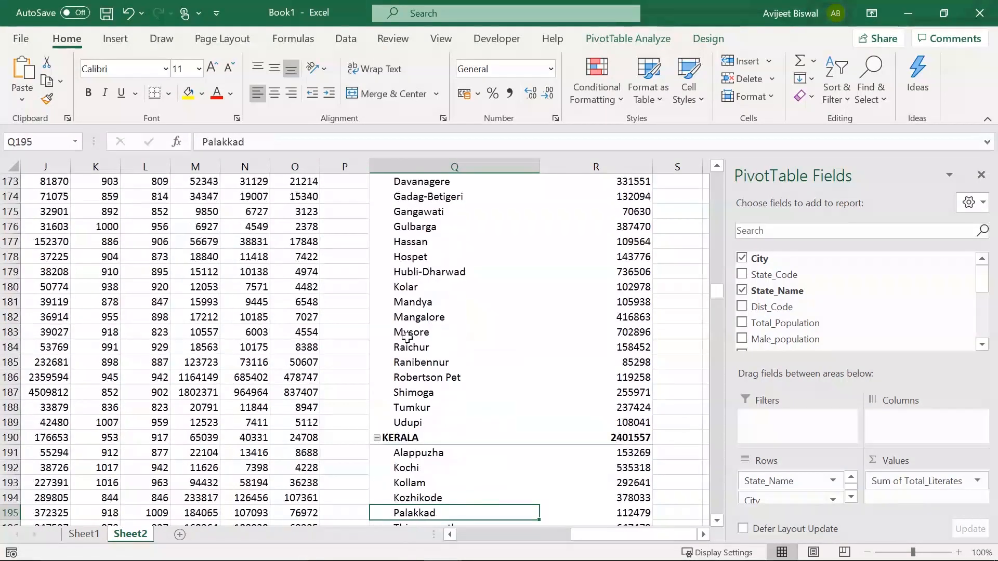
key("Down")
key("Down")
key("Down")
key("Down")
key("Down")
key("Down")
key("Down")
key("Down")
key("Down")
key("Down")
key("Down")
Step: Look back up through the city rows of the literates PivotTable from below Kerala
key("Up")
key("Up")
key("Up")
key("Up")
key("Up")
key("Up")
key("Up")
key("Up")
key("Up")
key("Up")
key("Up")
key("Up")
key("Up")
key("Up")
key("Up")
key("Up")
key("Up")
key("Up")
key("Up")
key("Up")
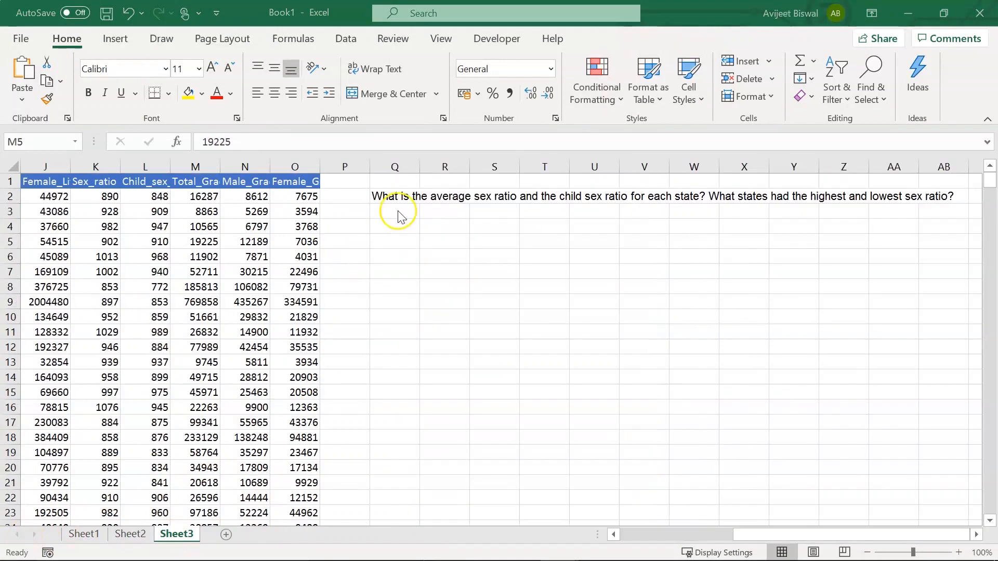
Step: Read the sex ratio question on Sheet3 and go back across to the dataset's columns
left_click(395, 197)
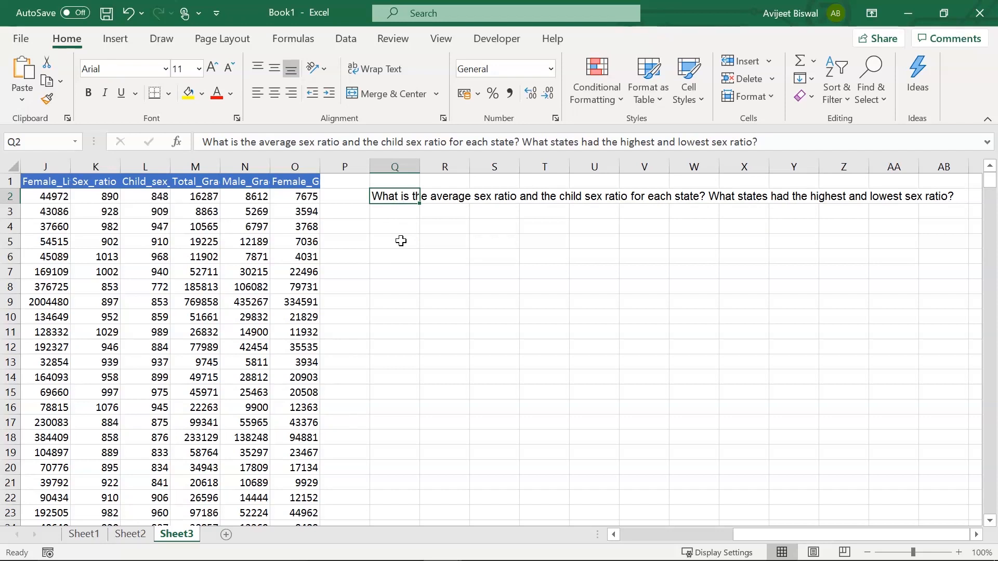
key("Left")
key("Left")
key("Left")
key("Left")
key("Left")
key("Left")
key("Left")
key("Left")
key("Left")
key("Left")
key("Left")
key("Left")
key("Left")
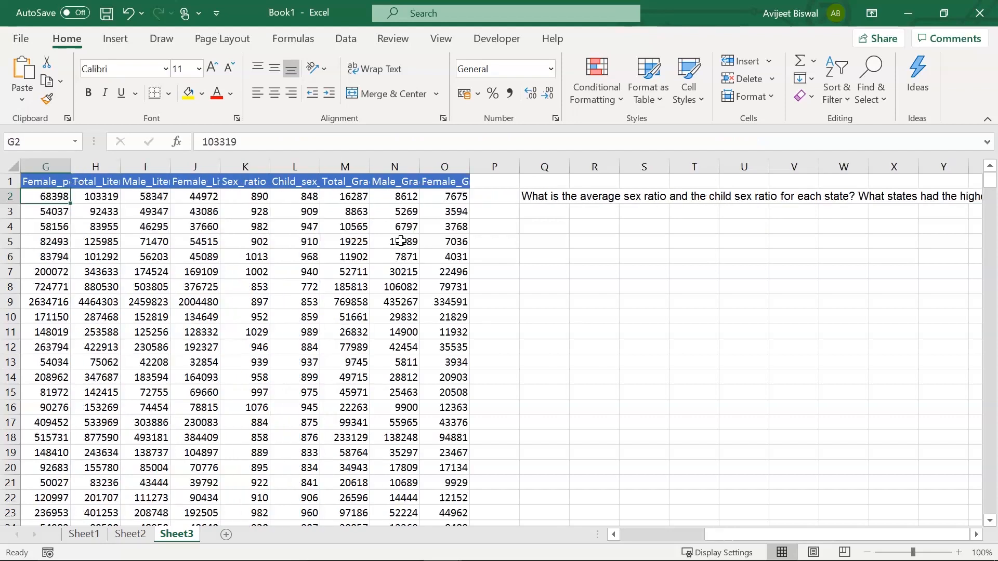
Step: Create a PivotTable from the Sheet3 dataset A1:O494, placed on the existing worksheet at cell Q5
left_click(245, 271)
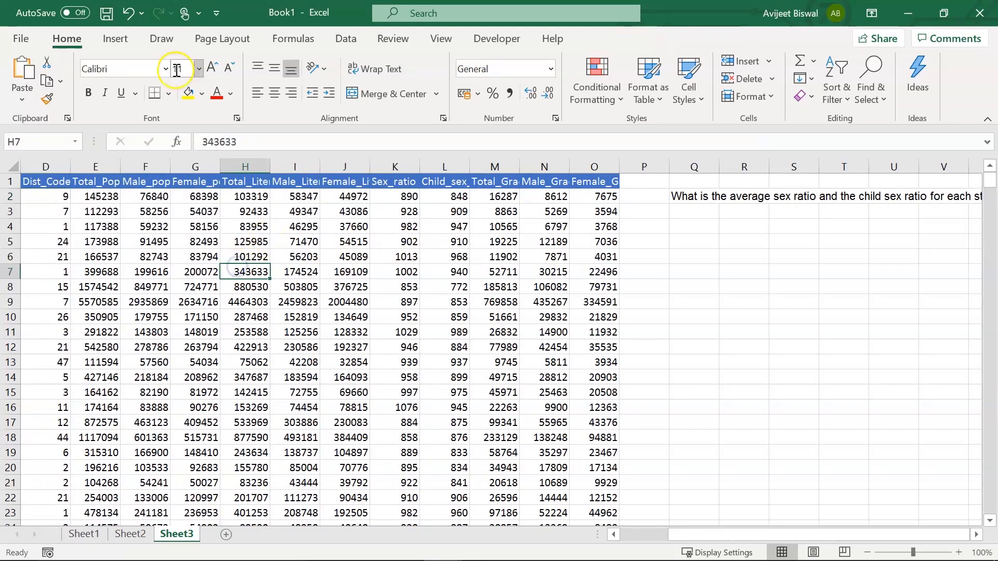
left_click(116, 41)
left_click(39, 80)
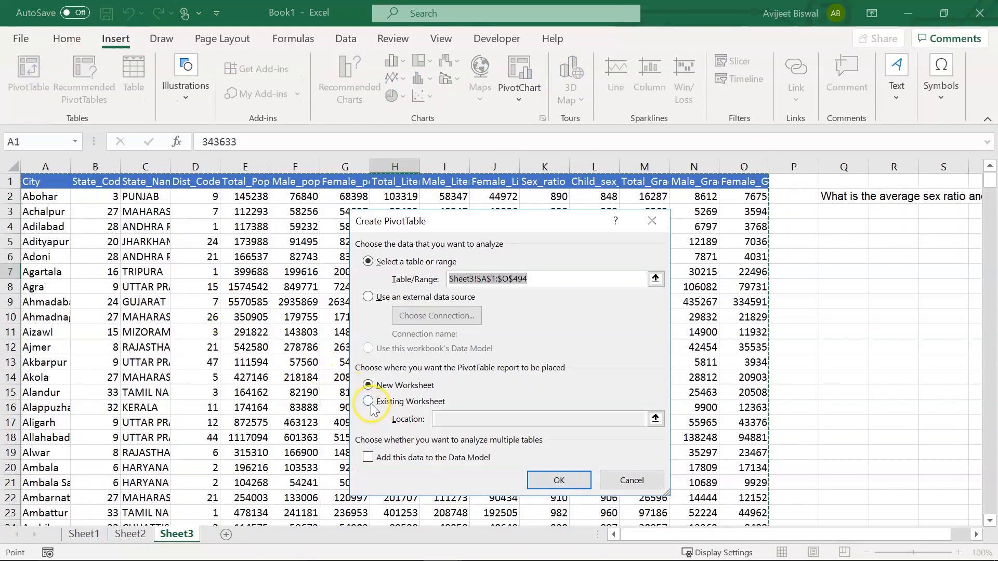
left_click(370, 406)
left_click(848, 242)
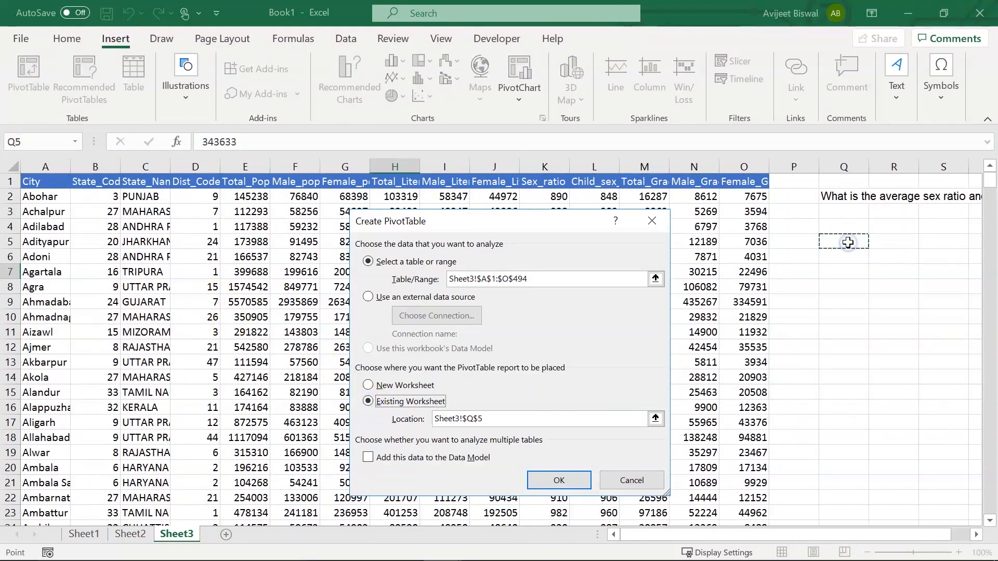
left_click(552, 483)
Step: Search the PivotTable fields for "chi" and add Child_sex_ratio to the values
left_click_drag(525, 538, 680, 541)
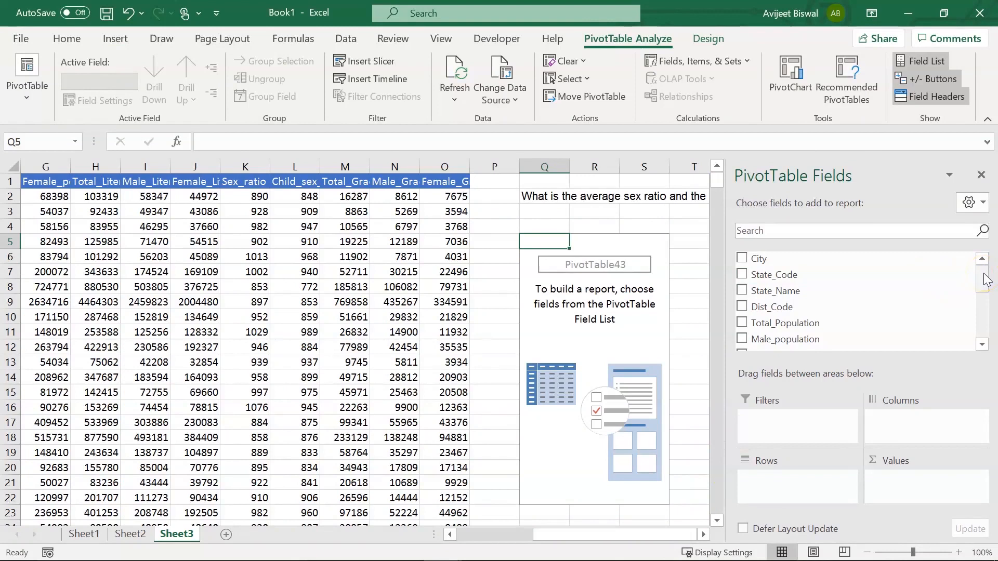
mouse_move(986, 280)
left_mouse_down()
mouse_move(982, 312)
mouse_move(983, 262)
mouse_move(982, 319)
mouse_move(982, 263)
mouse_move(983, 281)
left_mouse_up()
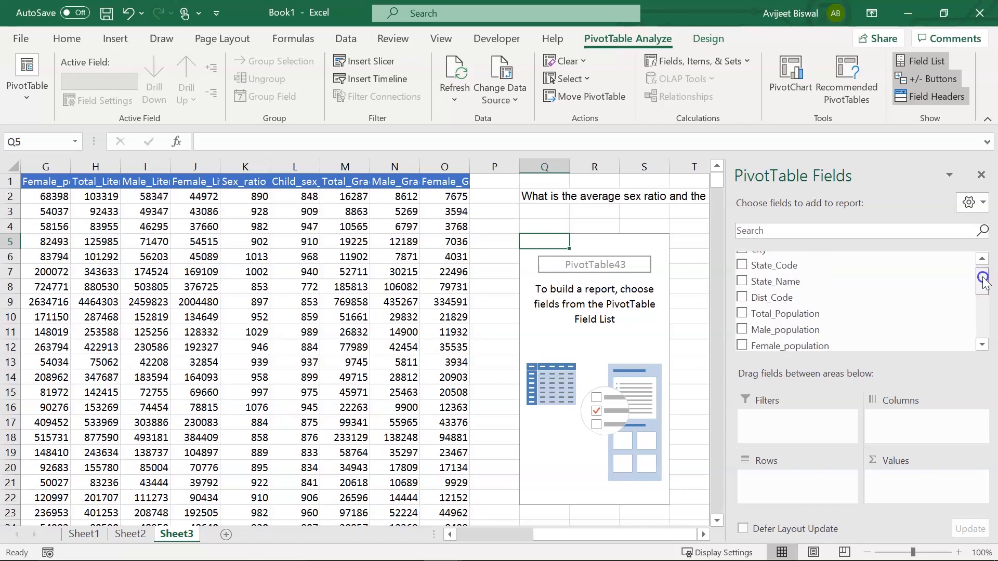
left_click(812, 231)
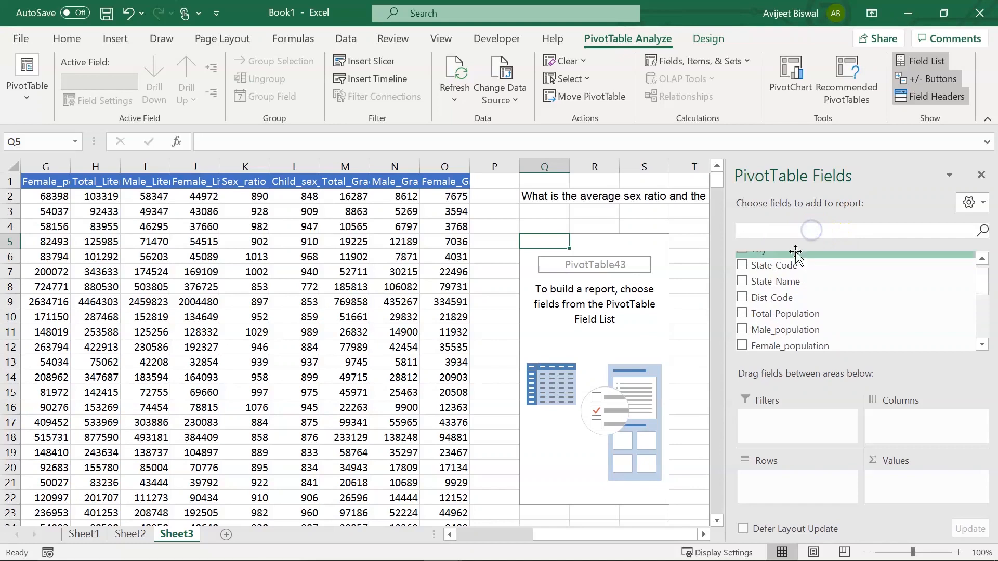
type("chi")
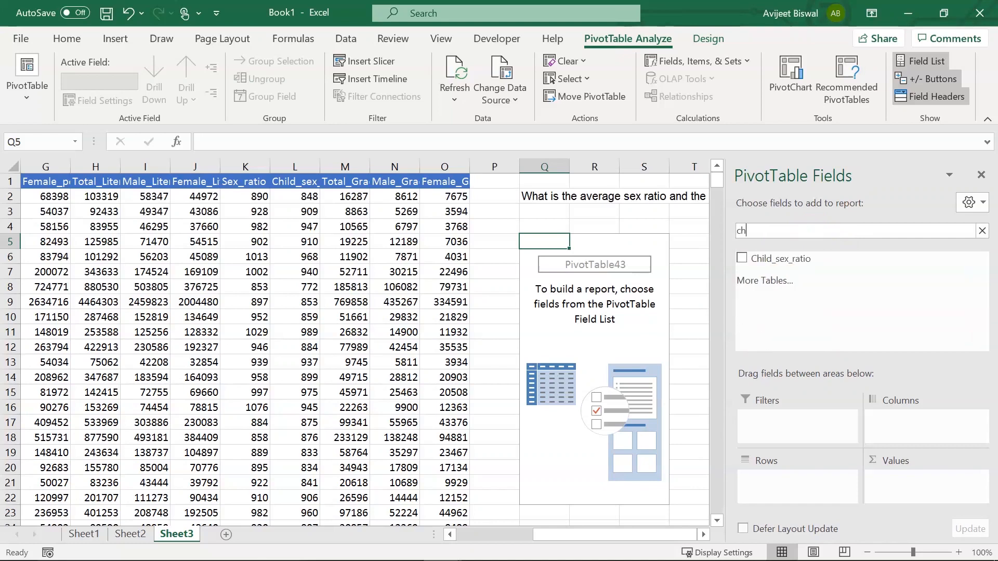
left_click(782, 258)
left_click_drag(843, 362, 906, 489)
Step: Clear the field search and add Sex_ratio to the values ahead of Child_sex_ratio
left_click(756, 230)
key("BackSpace")
key("BackSpace")
key("BackSpace")
left_click_drag(980, 267, 980, 306)
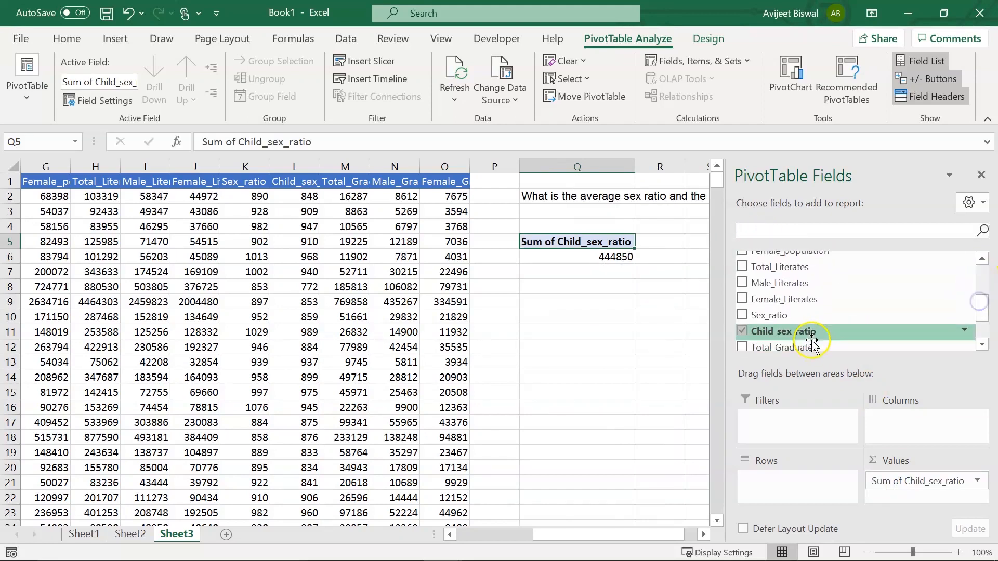
left_click_drag(780, 315, 905, 472)
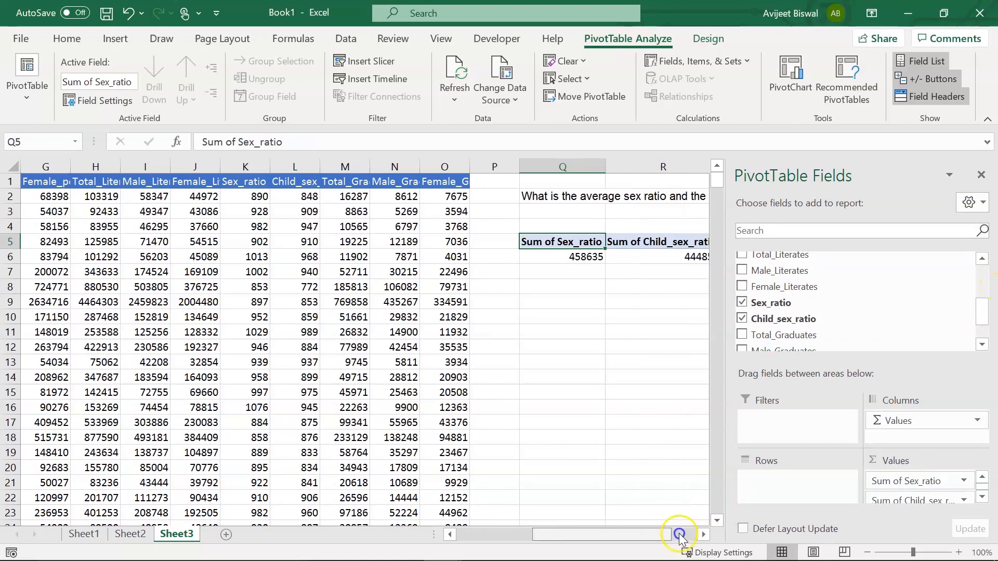
Step: Add State_Name to the PivotTable's rows and check both ratio columns beside the states
left_click_drag(670, 536, 693, 534)
left_click(428, 196)
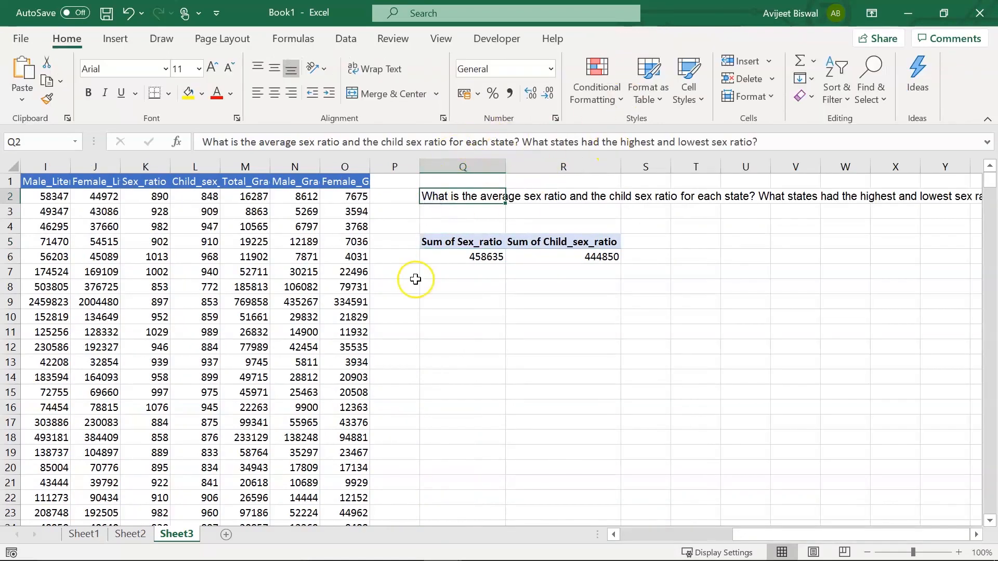
left_click(450, 258)
left_click_drag(987, 314, 987, 276)
left_click_drag(811, 288, 789, 478)
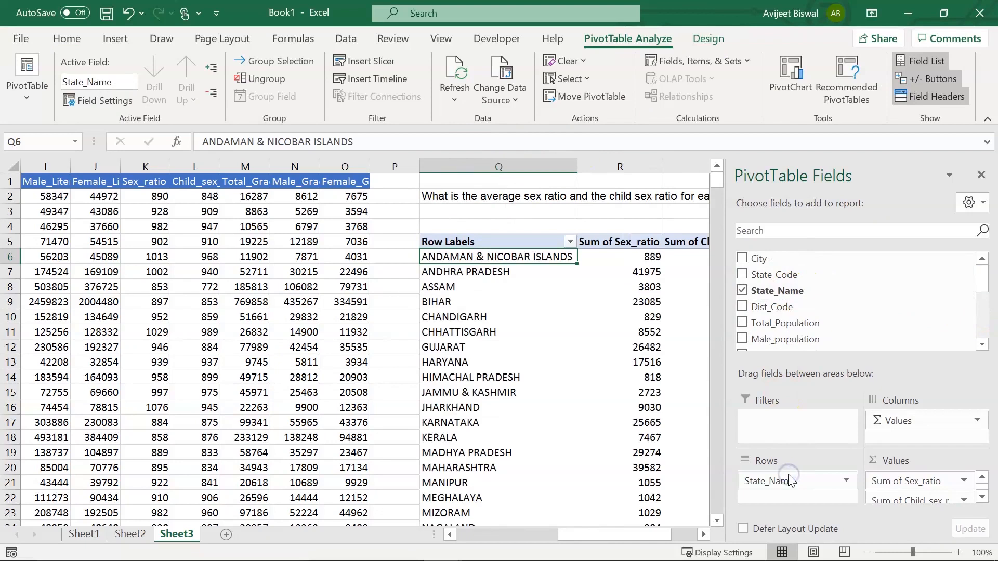
left_click(703, 534)
left_click(703, 534)
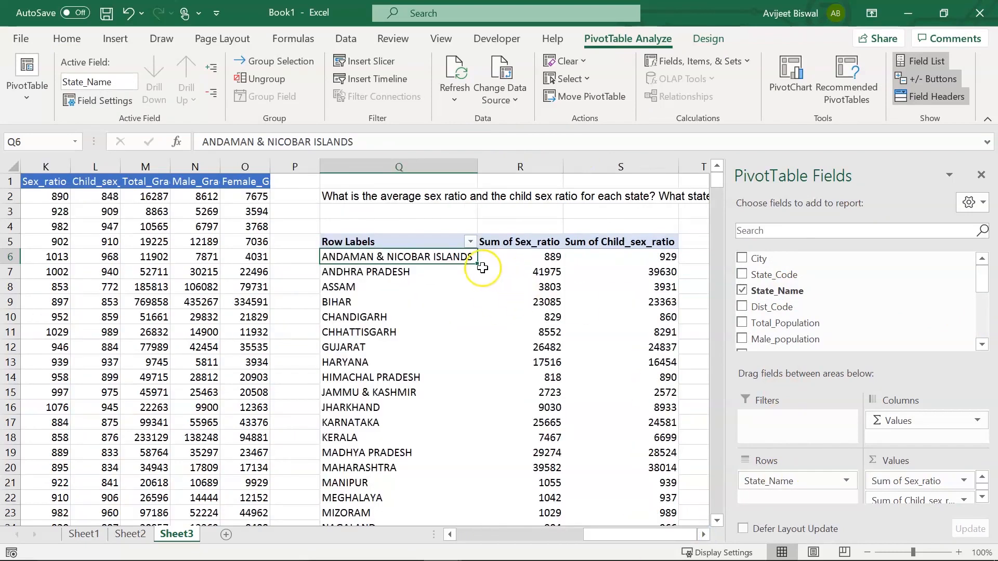
left_click(482, 267)
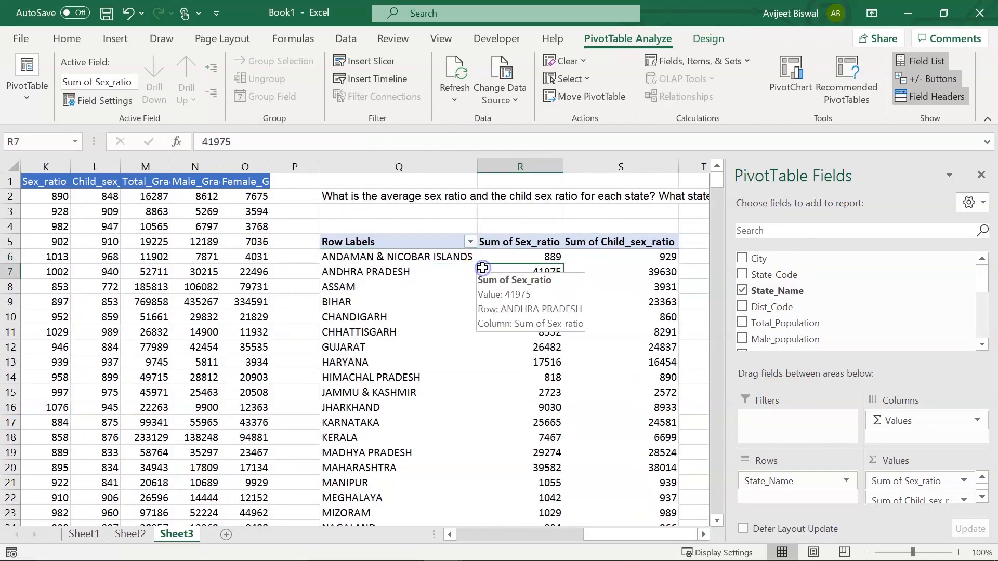
left_click(430, 257)
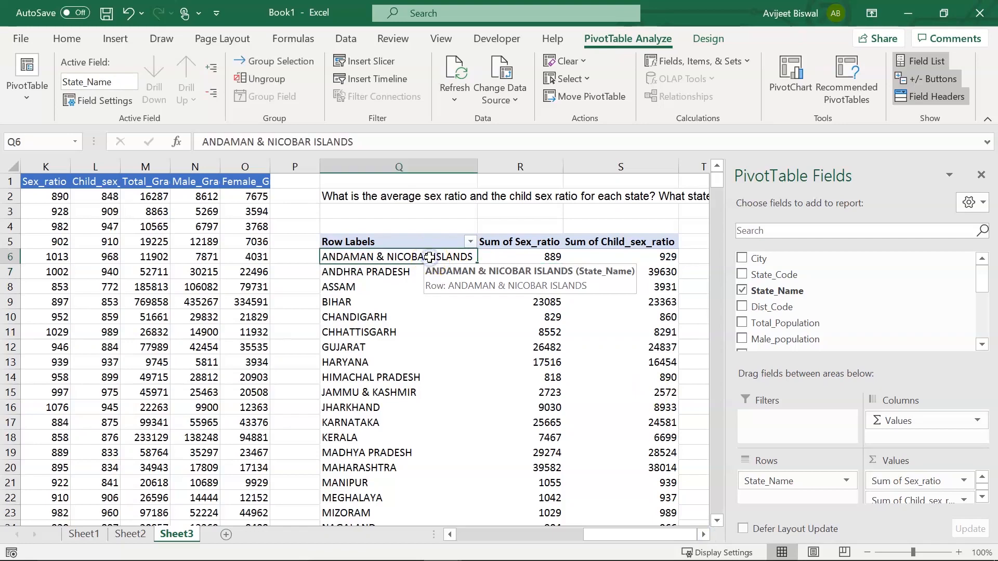
Step: Look over the state rows and their summed Sex_ratio and Child_sex_ratio values in the PivotTable
key("Down")
key("Down")
key("Down")
key("Down")
key("Down")
key("Down")
key("Up")
key("Up")
key("Up")
key("Up")
key("Up")
key("Right")
key("Right")
key("Left")
left_click(423, 257)
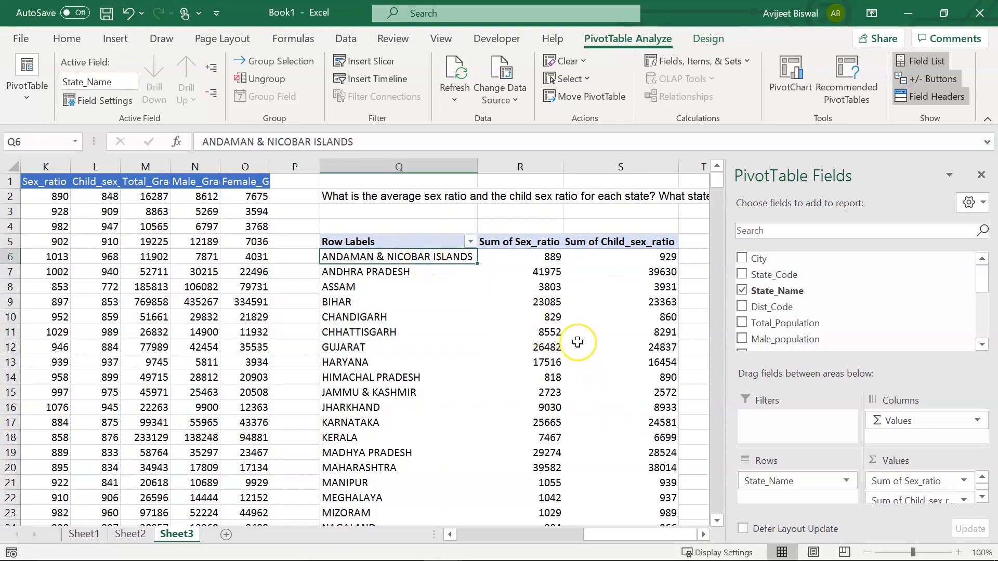
Step: Change the PivotTable's Sex_ratio value field to summarize by Average
mouse_move(577, 342)
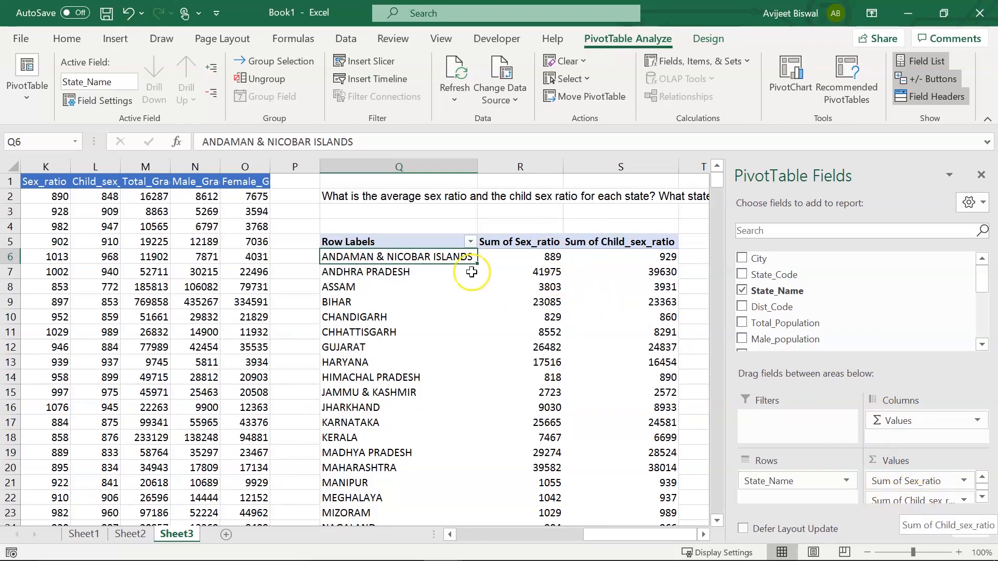
left_click(963, 482)
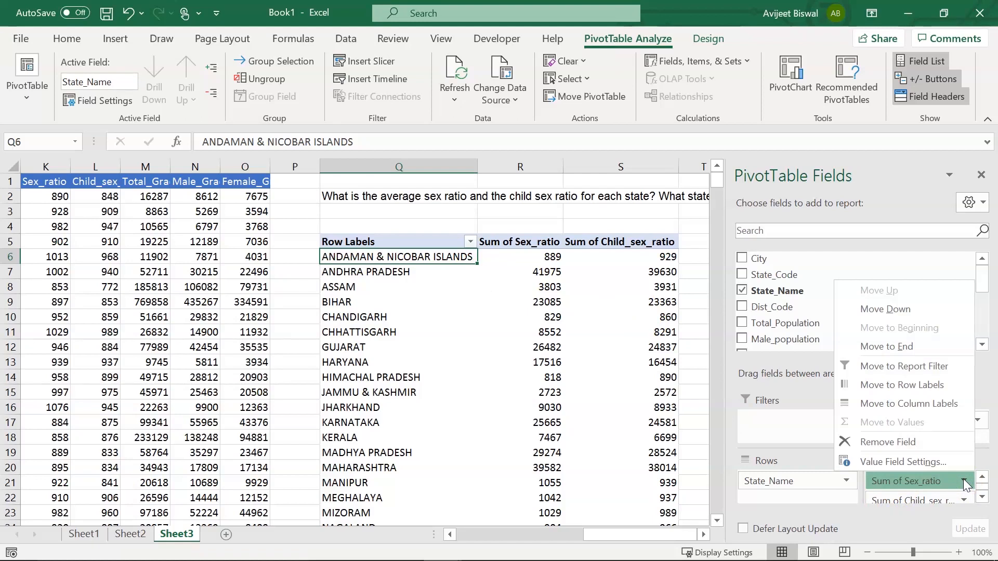
left_click(904, 462)
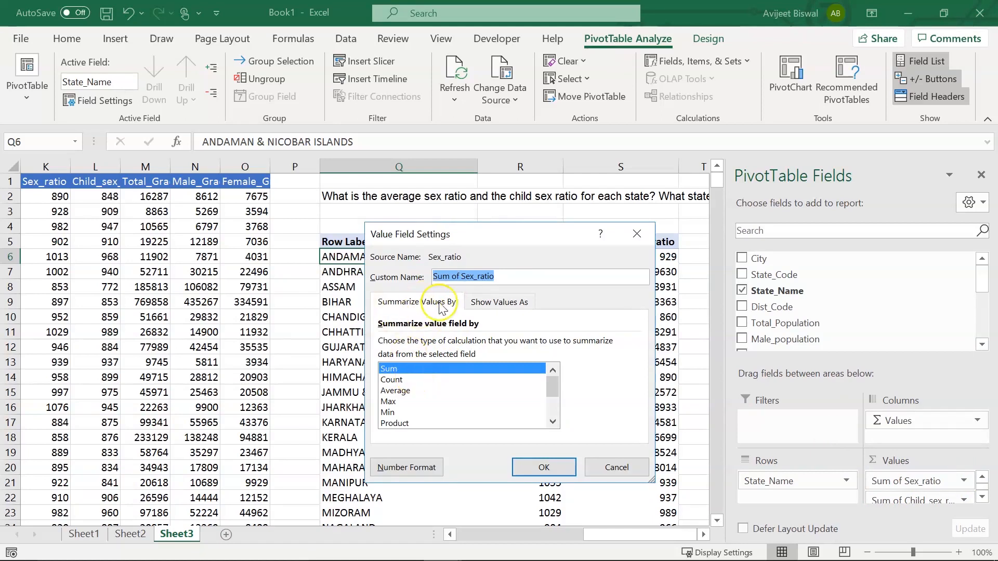
left_click(398, 393)
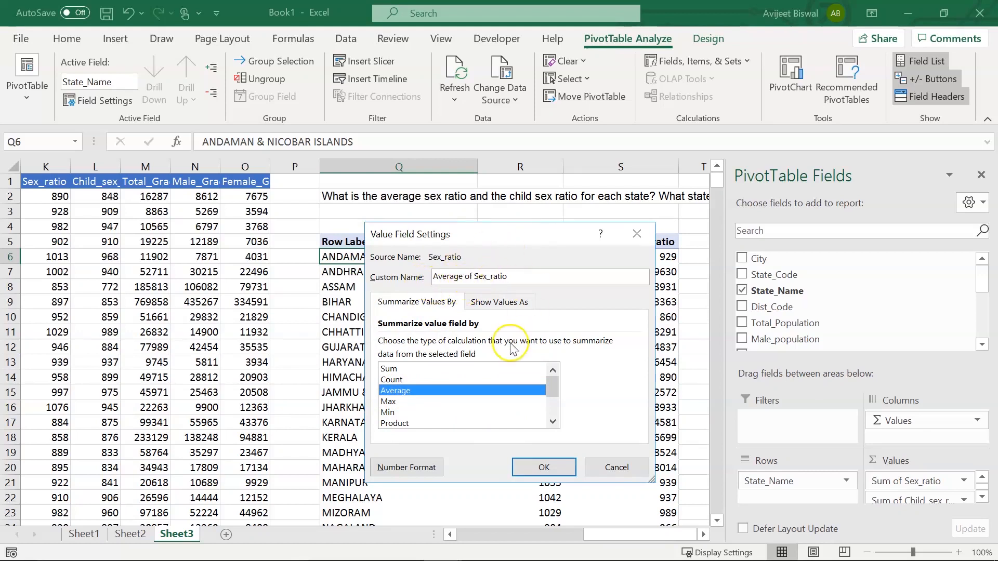
left_click(539, 466)
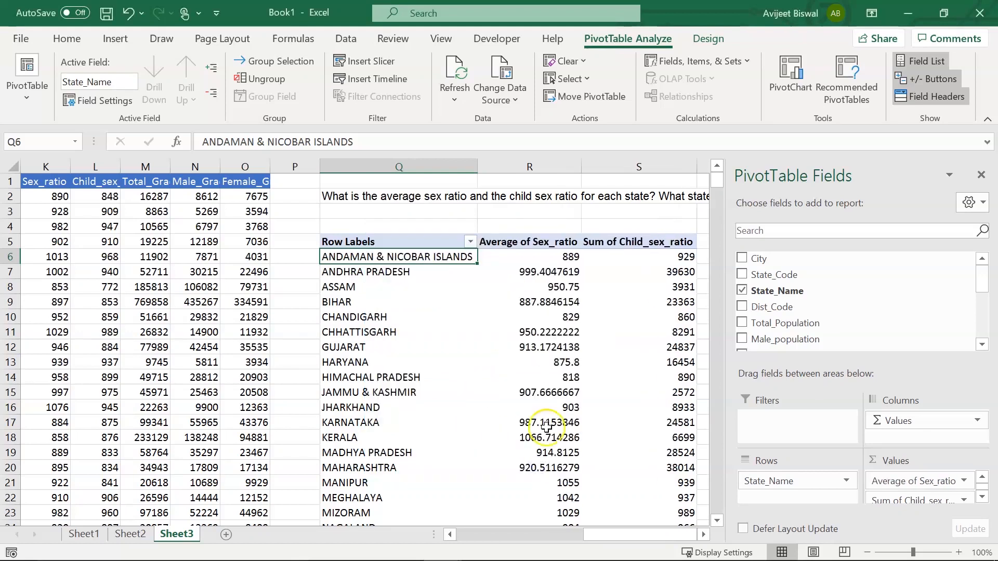
Step: Review the average Sex_ratio column for all states, down to the Grand Total row and back up
left_click(550, 256)
key("Down")
key("Down")
key("Down")
key("Down")
key("Down")
key("Down")
key("Down")
key("Down")
key("Down")
key("Down")
key("Down")
key("Down")
key("Down")
key("Down")
key("Down")
key("Down")
key("Down")
key("Down")
key("Down")
key("Down")
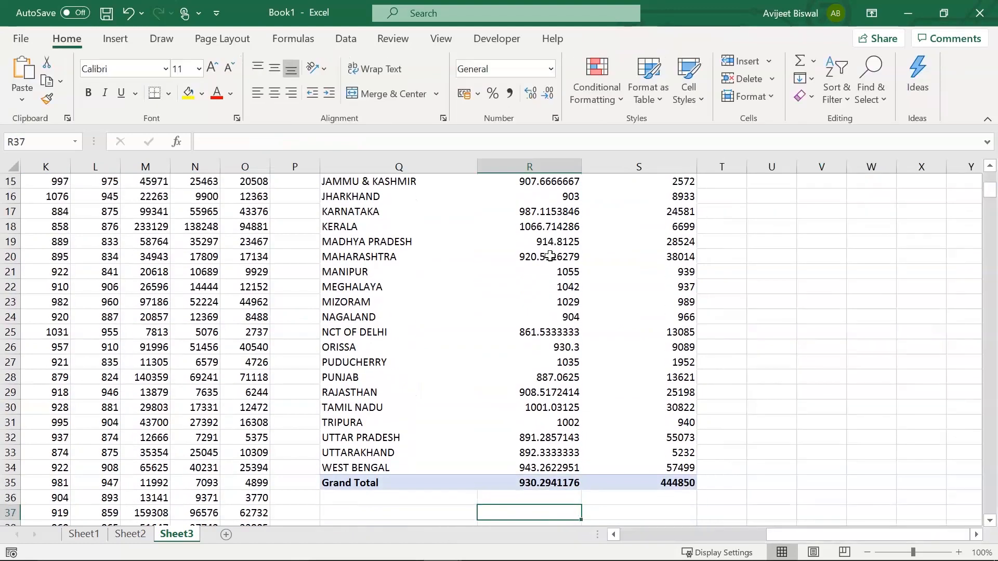
key("Up")
key("Up")
key("Up")
key("Up")
key("Up")
key("Up")
key("Up")
key("Up")
key("Up")
key("Up")
key("Up")
key("Up")
key("Up")
key("Up")
key("Up")
key("Up")
key("Up")
key("Up")
key("Up")
key("Up")
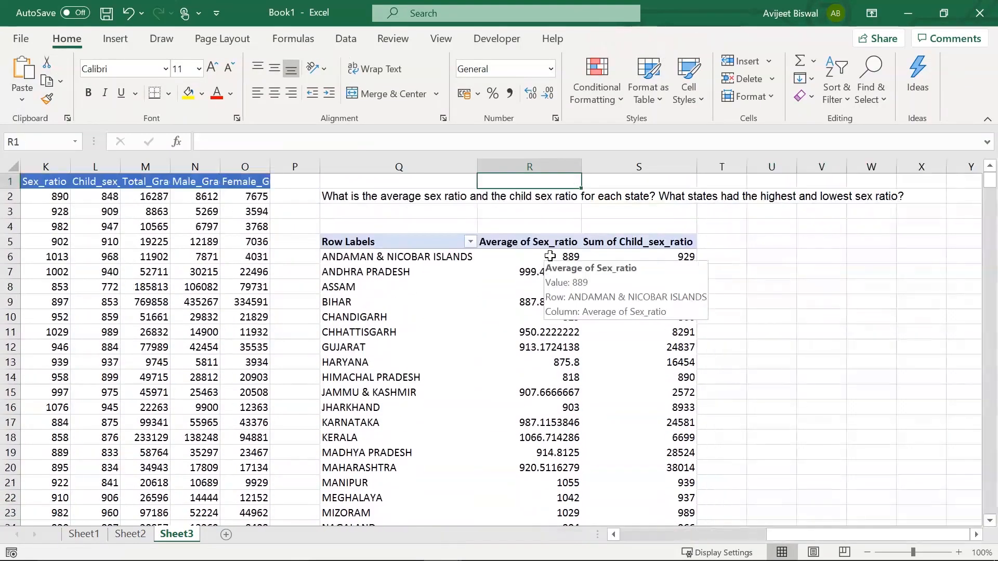
Step: Change the PivotTable's Child_sex_ratio value field to summarize by Average
left_click(636, 257)
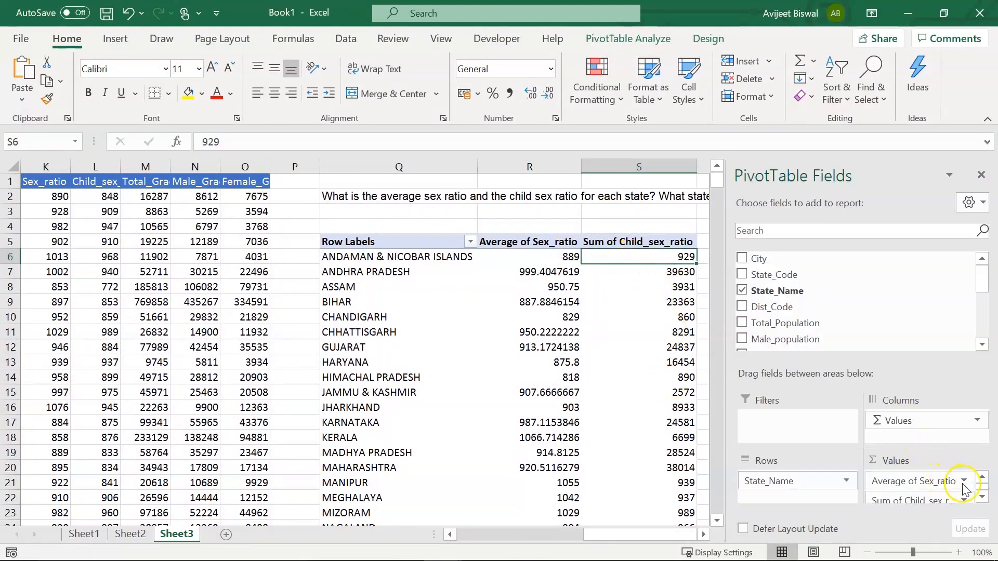
left_click(964, 500)
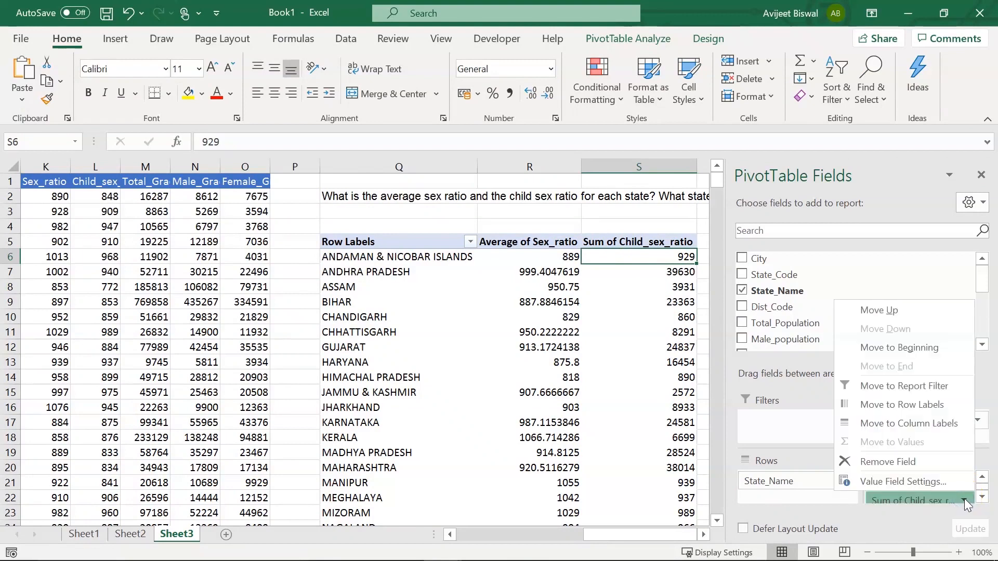
left_click(937, 481)
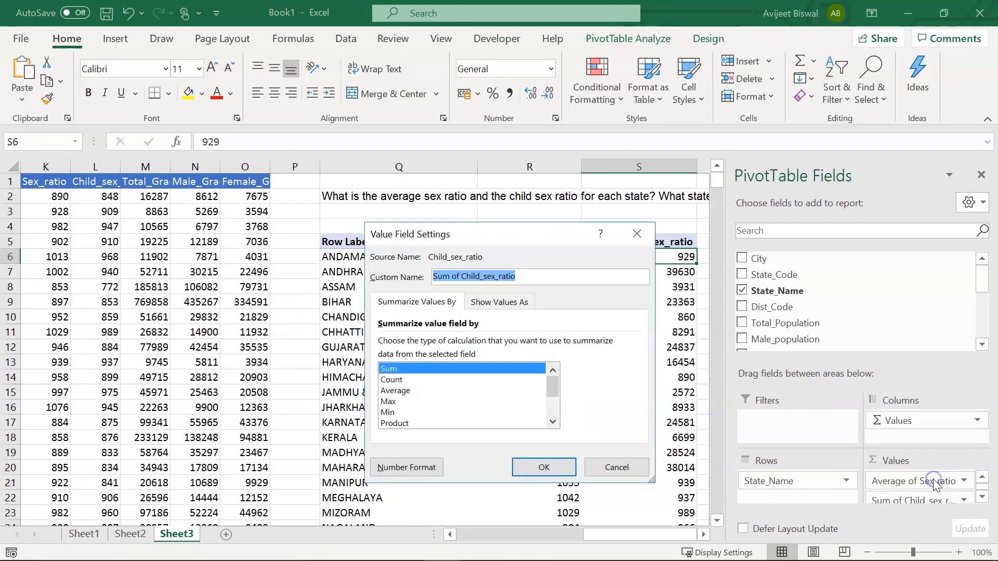
left_click(411, 391)
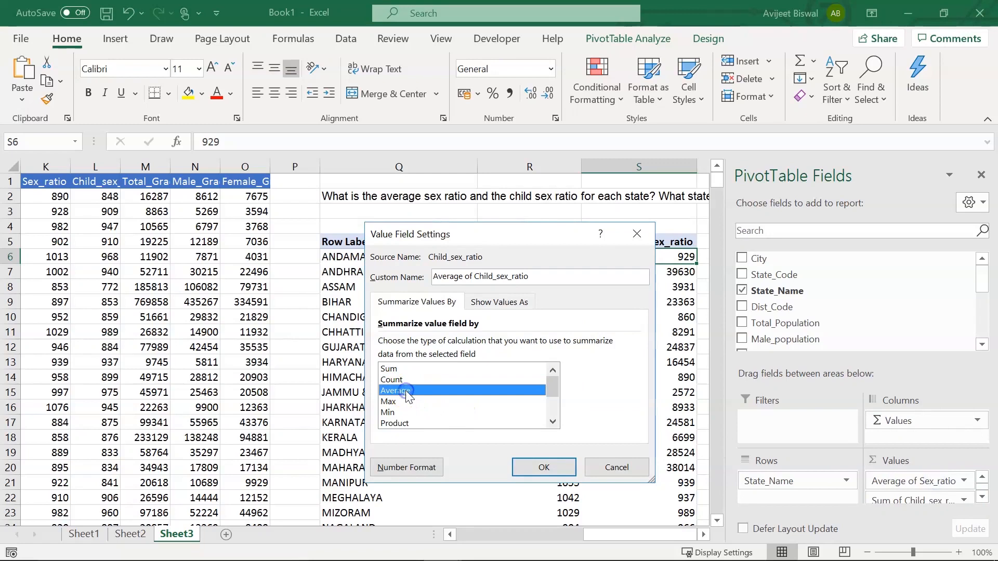
left_click(544, 467)
Step: Review the average Child_sex_ratio column for all states, down to the Grand Total row and back up
left_click_drag(598, 531, 673, 532)
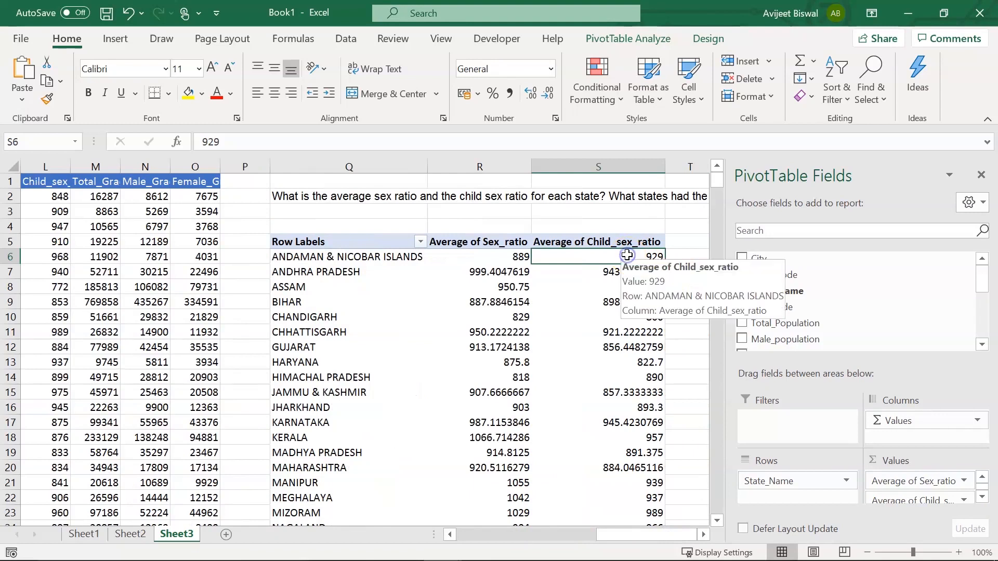
key("Down")
key("Down")
key("Down")
key("Down")
key("Down")
key("Down")
key("Down")
key("Down")
key("Down")
key("Down")
key("Down")
key("Down")
key("Down")
key("Down")
key("Down")
key("Down")
key("Down")
key("Down")
key("Down")
key("Down")
key("Down")
key("Down")
key("Down")
key("Down")
key("Down")
key("Down")
key("Down")
key("Down")
key("Down")
key("Down")
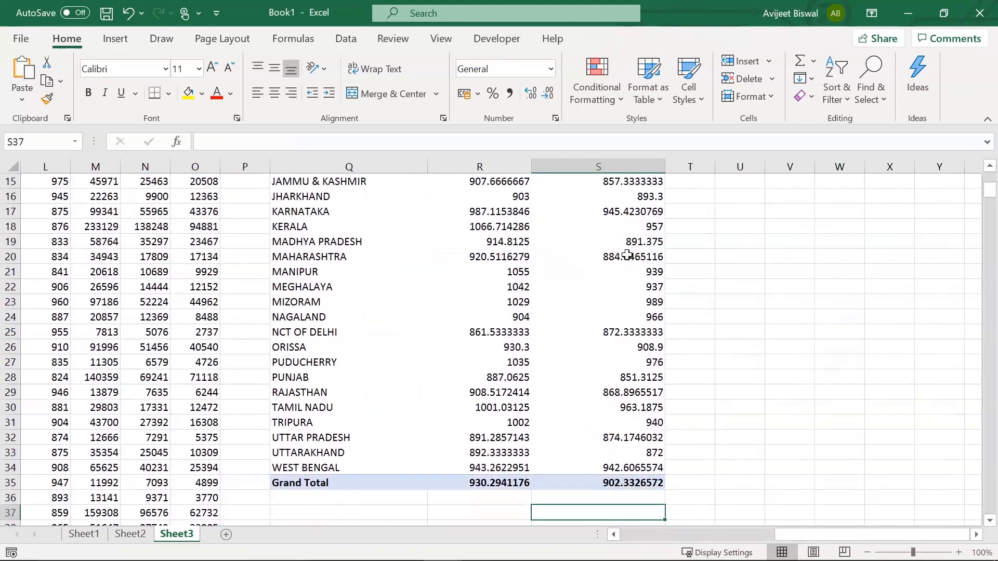
key("Up")
key("Up")
key("Up")
key("Up")
key("Up")
key("Up")
key("Up")
key("Up")
key("Up")
key("Up")
key("Up")
key("Up")
key("Up")
key("Up")
key("Up")
key("Up")
key("Up")
key("Up")
key("Up")
key("Up")
key("Up")
key("Up")
key("Up")
key("Up")
key("Up")
key("Up")
key("Up")
key("Up")
key("Up")
key("Up")
key("Up")
key("Up")
key("Up")
key("Up")
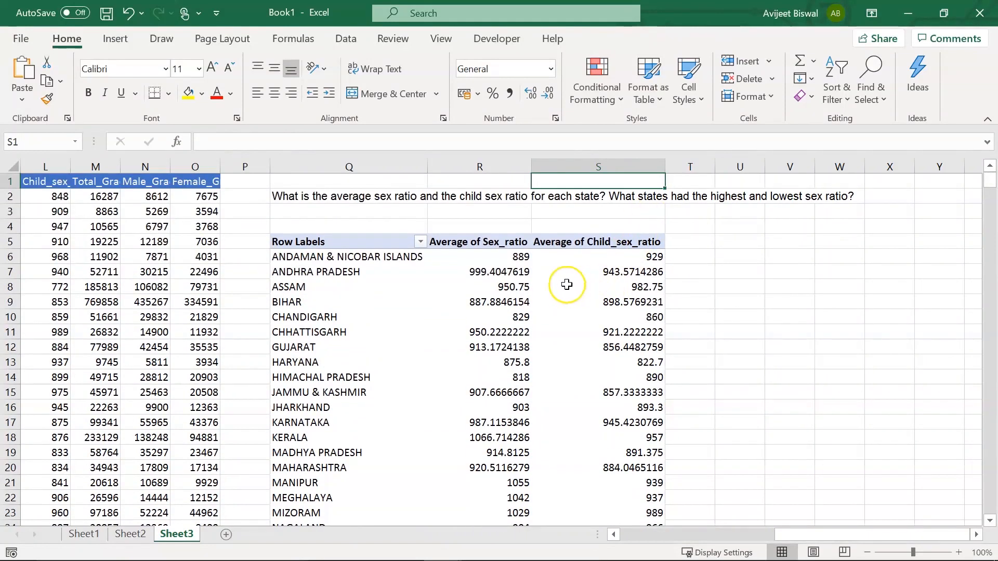
Step: Sort the PivotTable's states by Average of Sex_ratio from largest to smallest
left_click(504, 237)
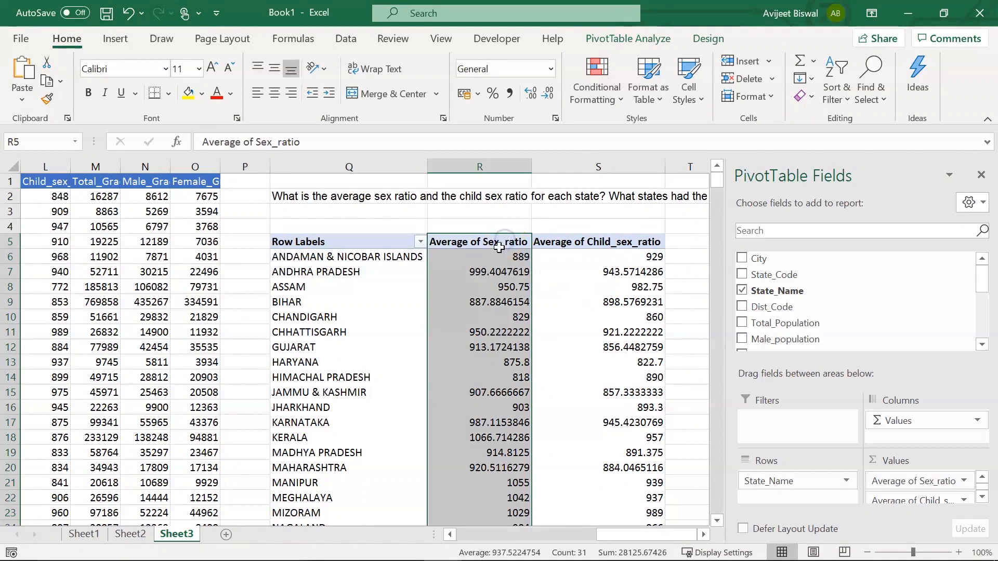
left_click(498, 257)
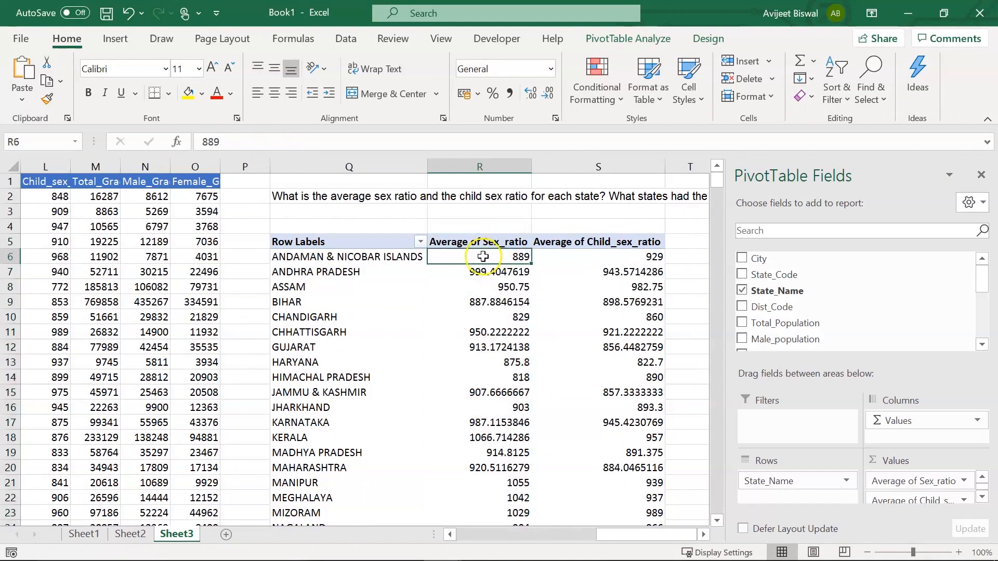
right_click(481, 254)
mouse_move(530, 364)
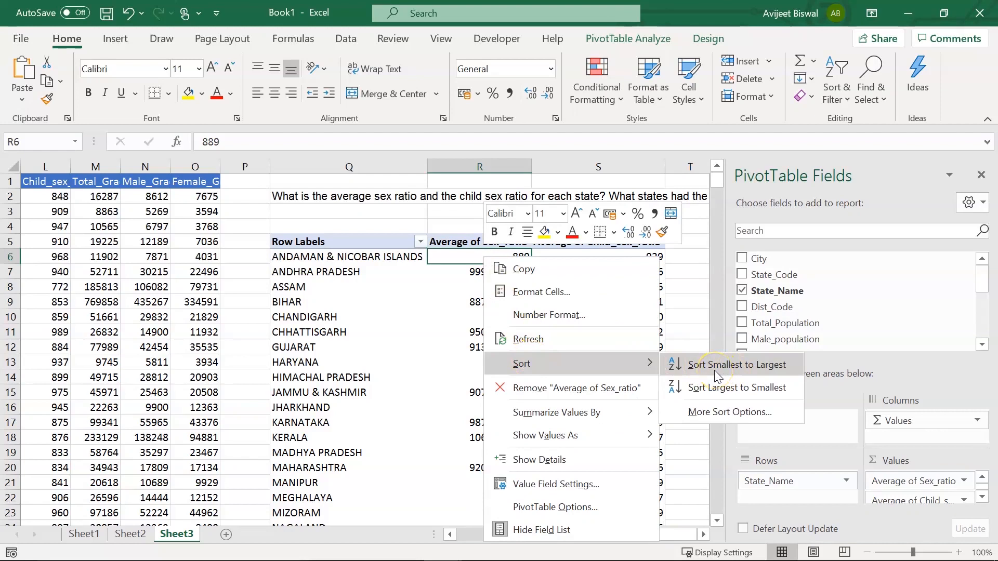
left_click(710, 382)
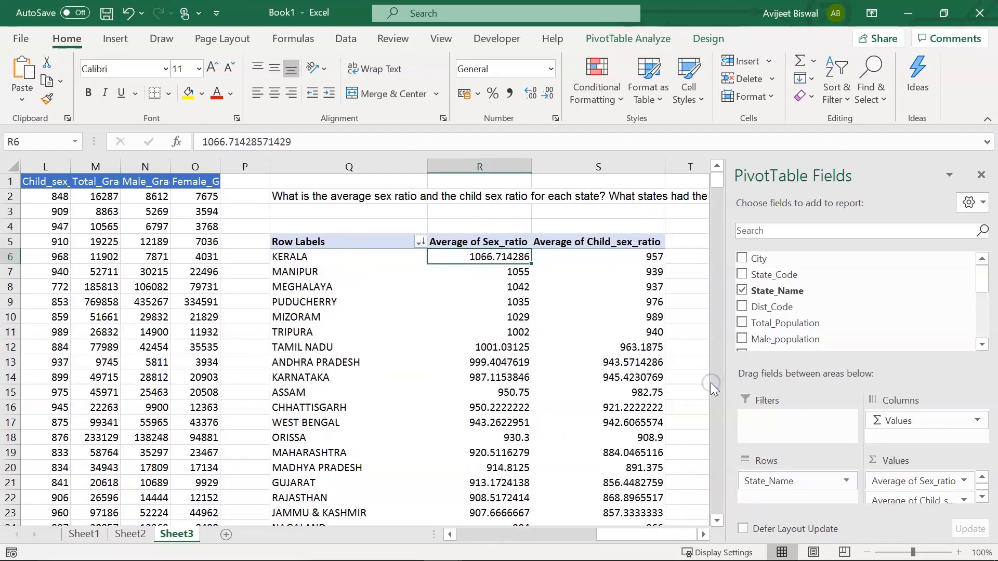
Step: Examine the sorted PivotTable for the states with the highest and lowest average sex ratio
mouse_move(451, 267)
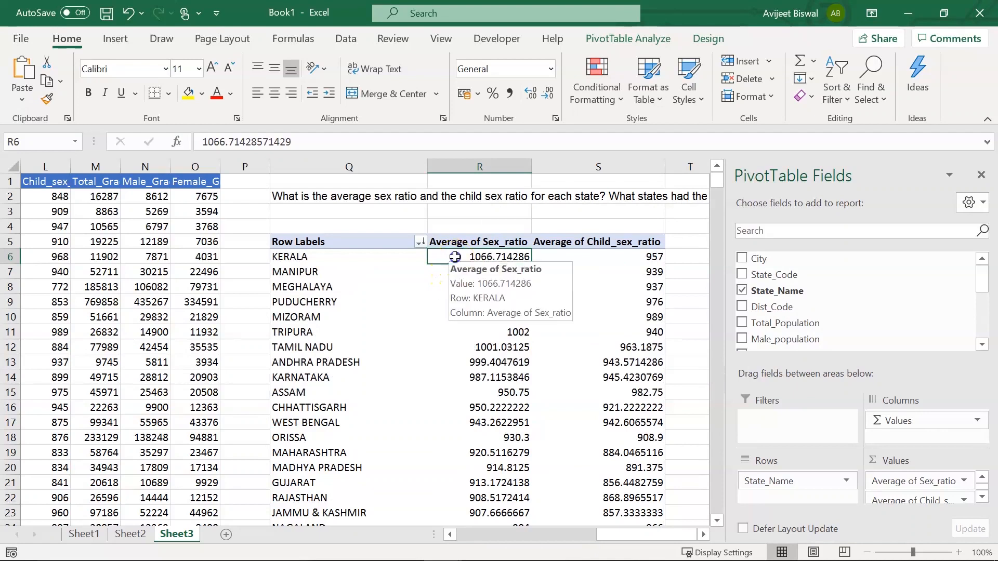
left_click(372, 255)
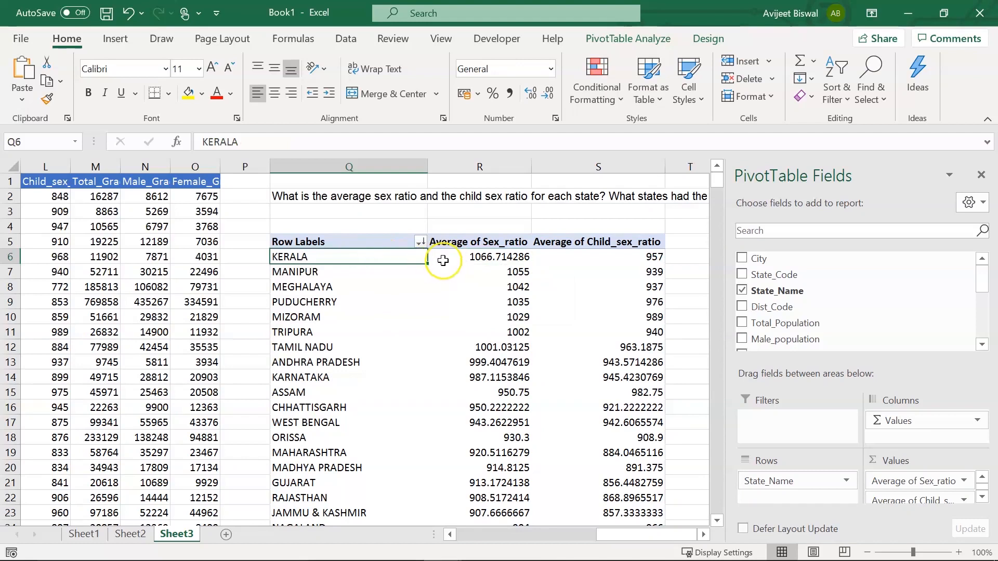
key("Right")
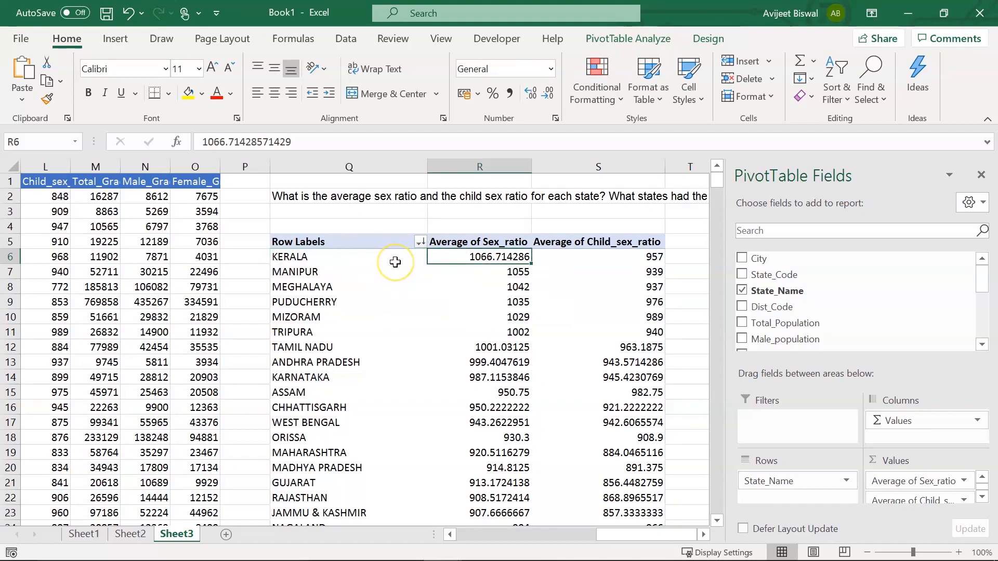
key("Down")
key("Down")
key("Down")
key("Down")
key("Down")
key("Down")
key("Down")
key("Down")
key("Down")
key("Down")
key("Down")
key("Down")
key("Down")
key("Down")
key("Down")
key("Down")
key("Down")
key("Down")
key("Down")
key("Down")
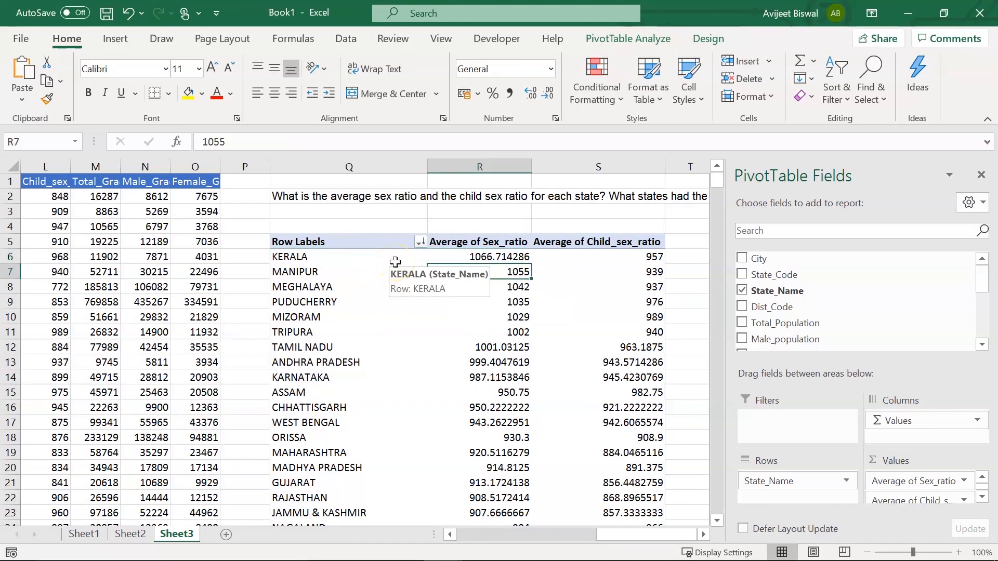
scroll(395, 262, "down", 1)
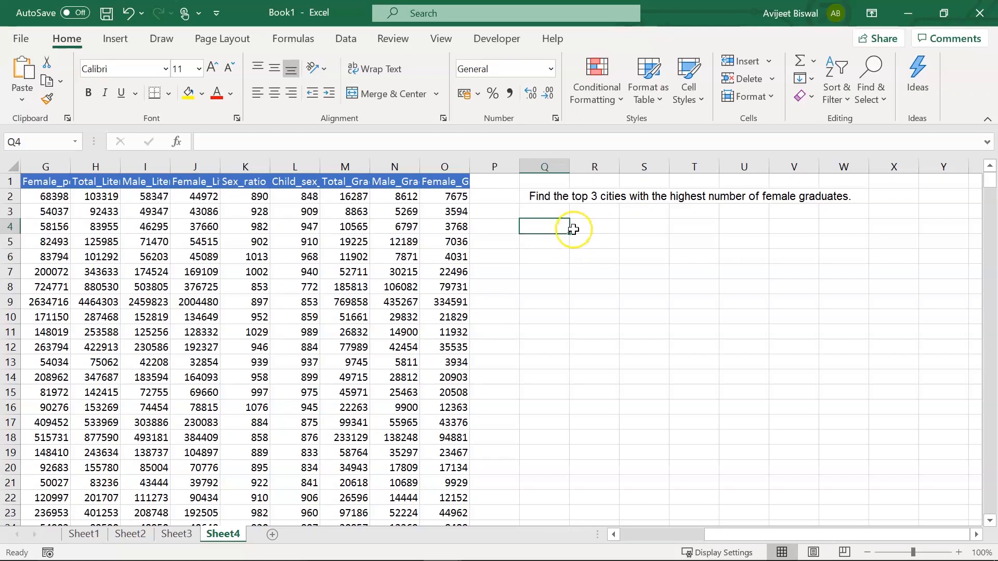
Step: Create a PivotTable from the data range A1:O494 on Sheet4, placed on the same worksheet at cell Q5
left_click(559, 247)
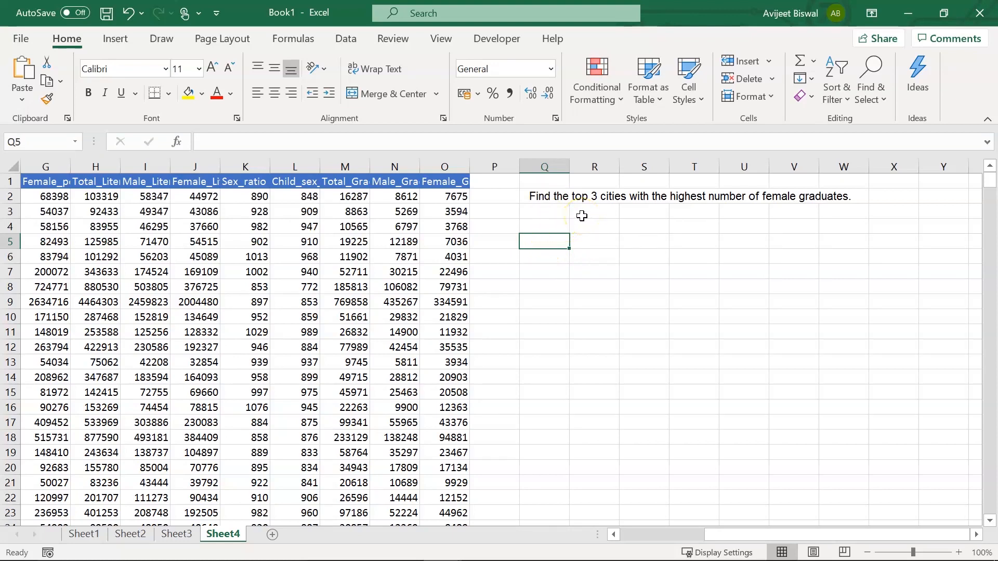
left_click(222, 326)
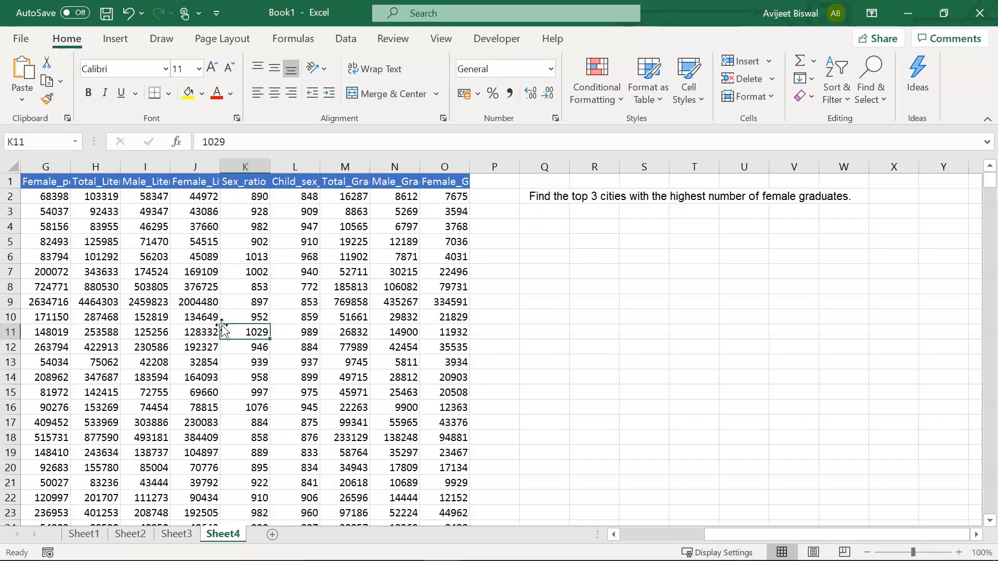
left_click(200, 302)
left_click(121, 44)
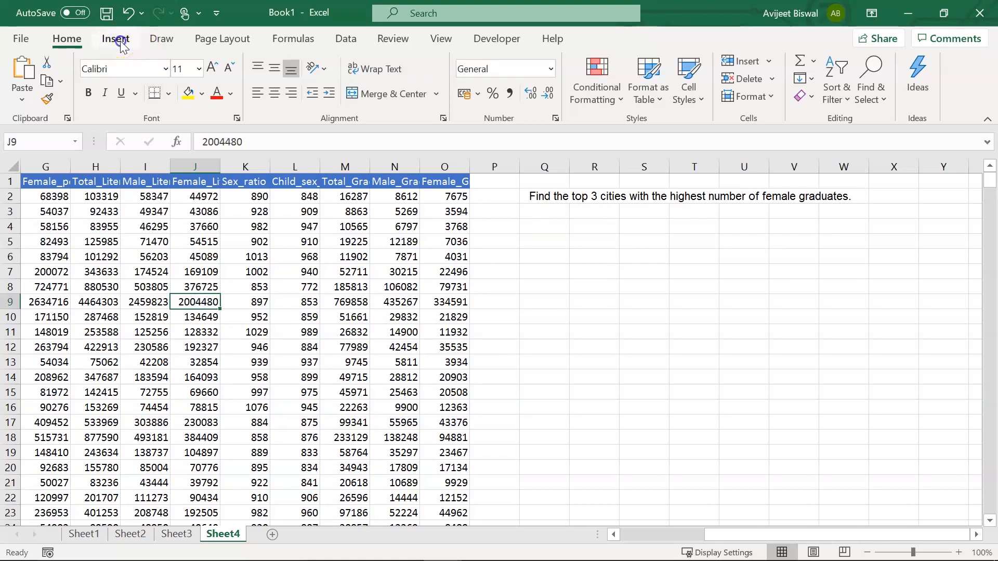
left_click(30, 92)
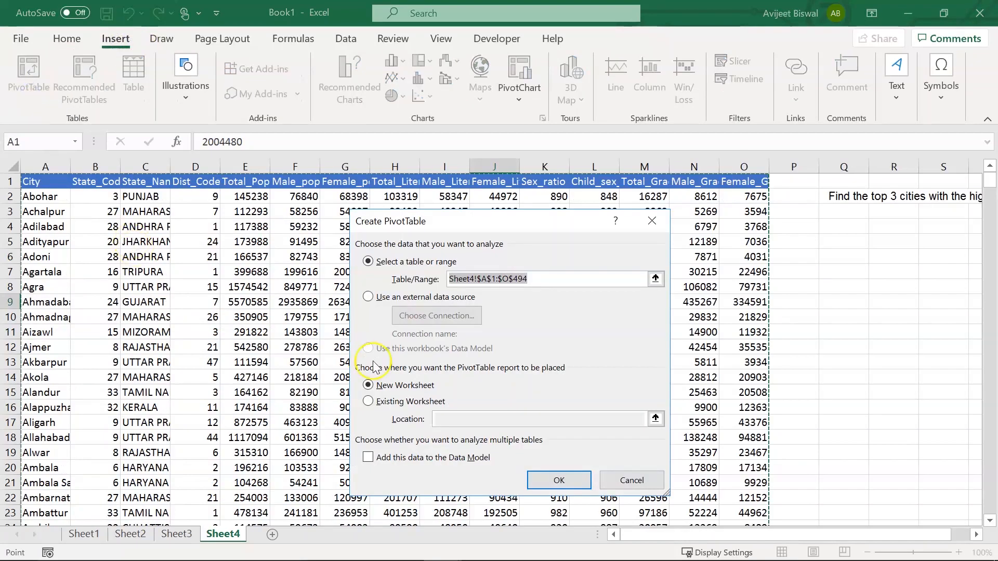
left_click(368, 401)
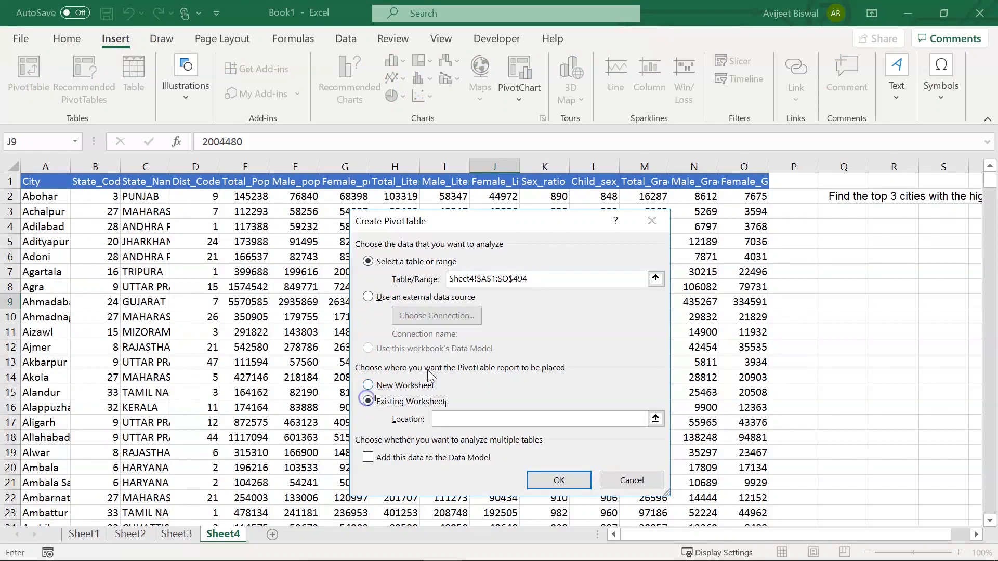
left_click(840, 249)
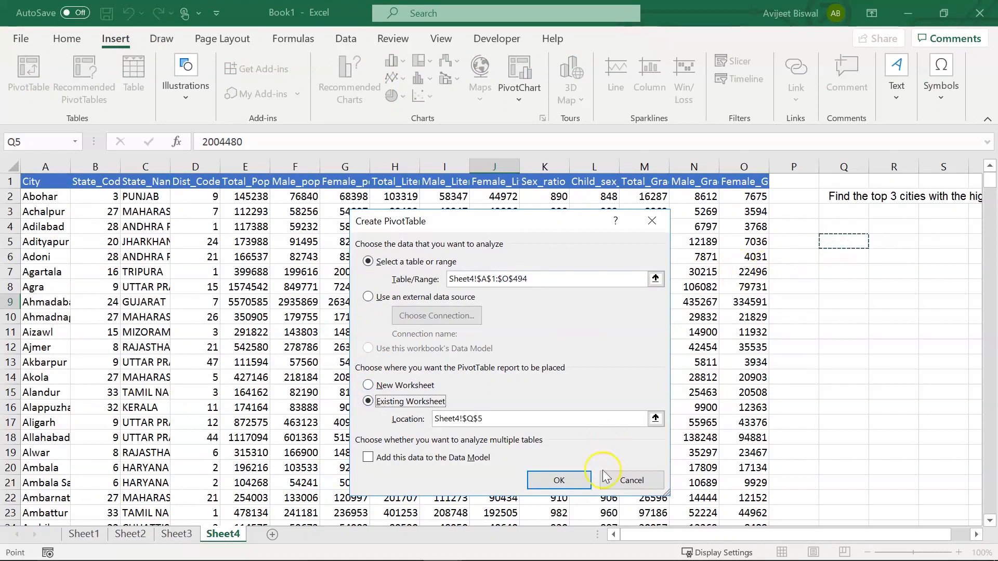
left_click(564, 484)
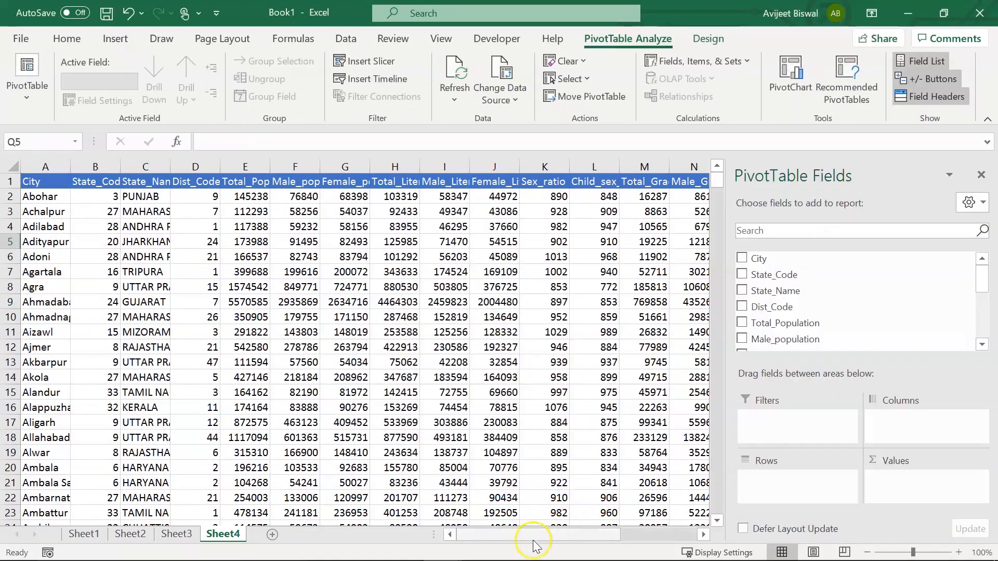
Step: Add City to the PivotTable's rows and Female_Graduates to its values as a sum
left_click_drag(581, 535, 699, 540)
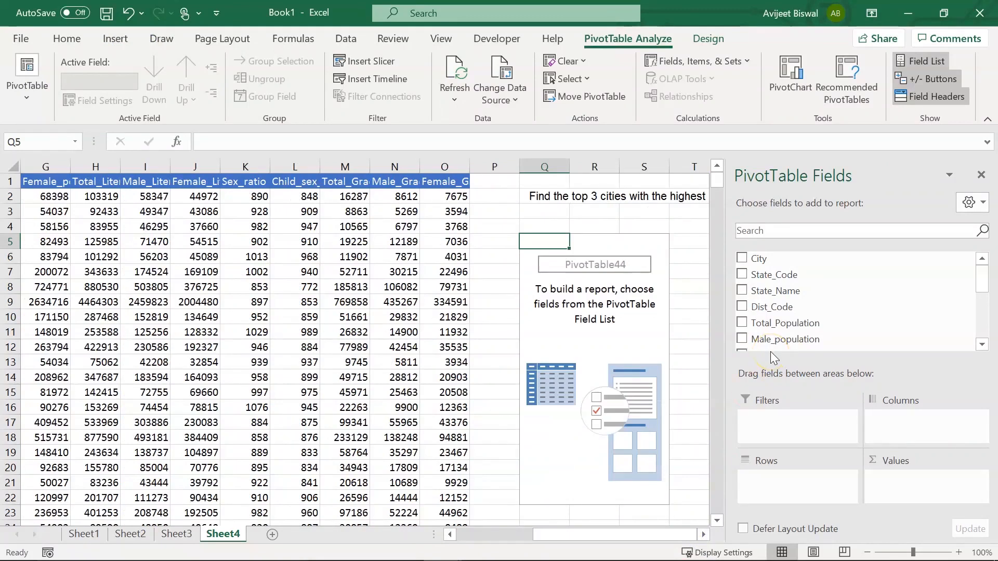
left_click_drag(760, 259, 765, 480)
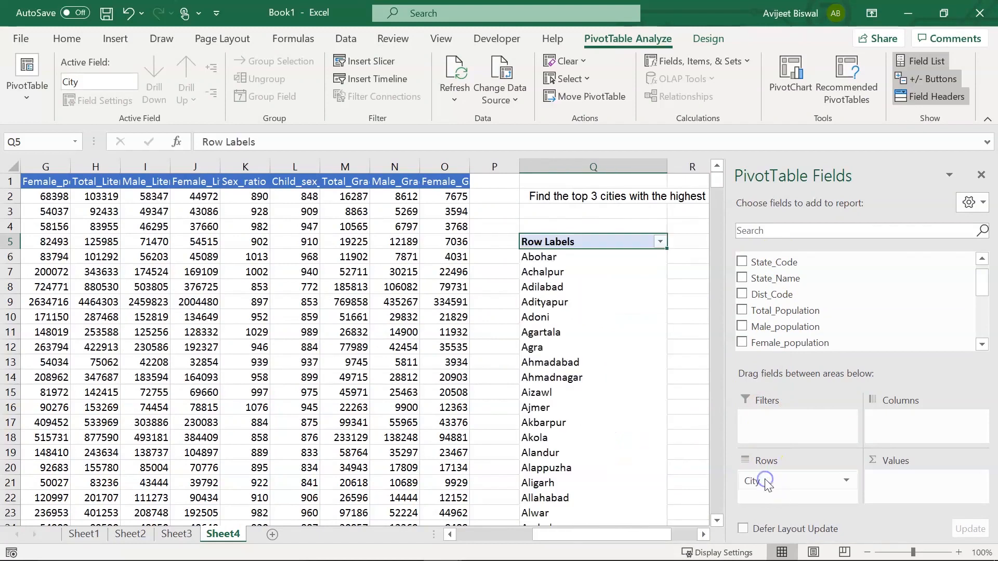
left_click_drag(656, 532, 710, 531)
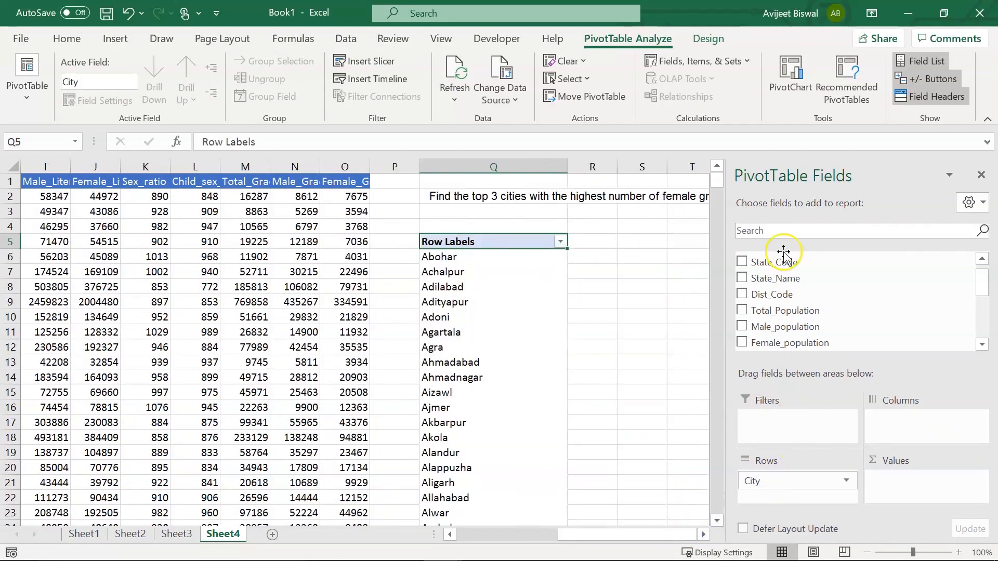
left_click(753, 230)
type("fea")
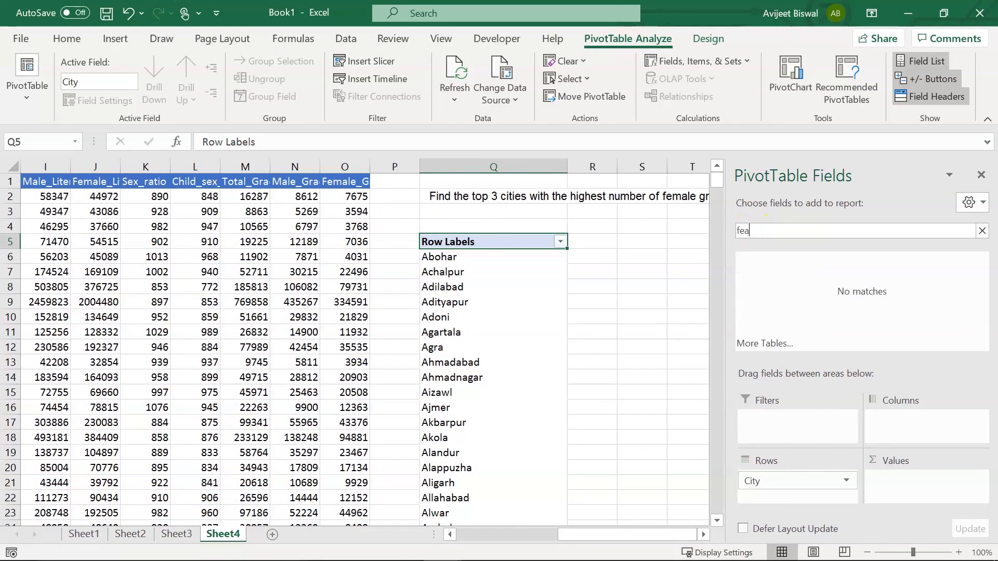
key("BackSpace")
type("ma")
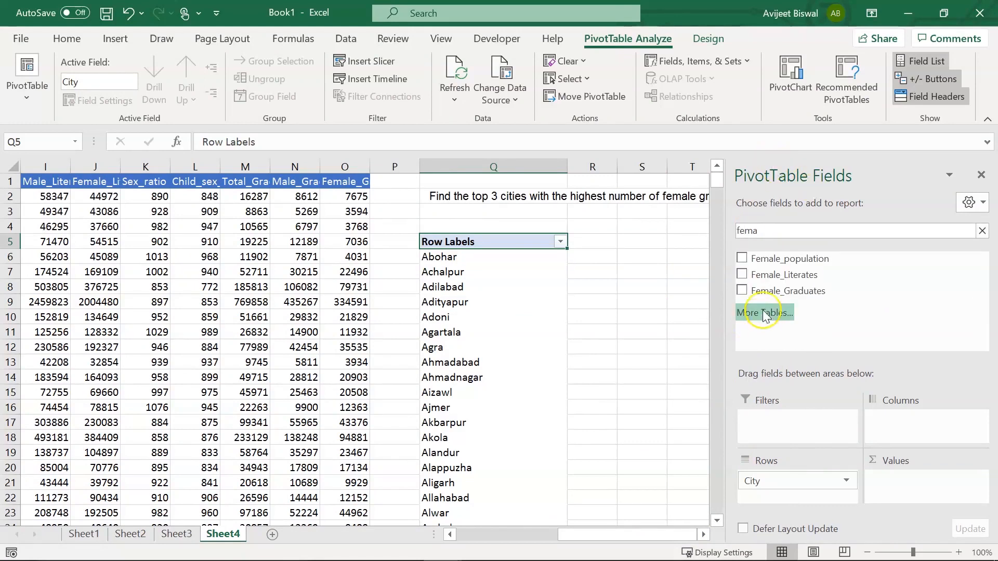
left_click_drag(773, 293, 909, 483)
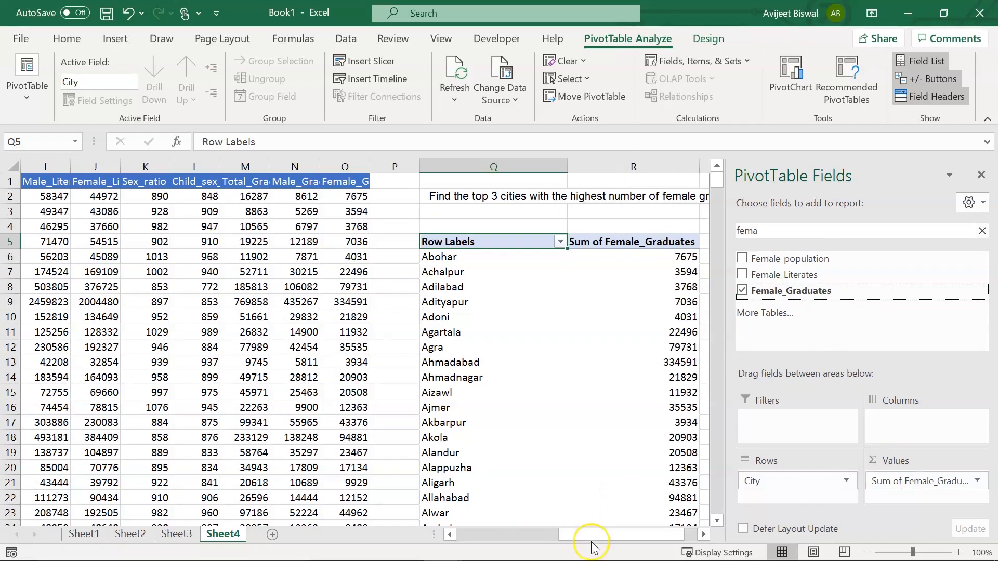
left_click_drag(667, 531, 668, 531)
Step: Sort the PivotTable's cities by Sum of Female_Graduates from largest to smallest
left_click(599, 257)
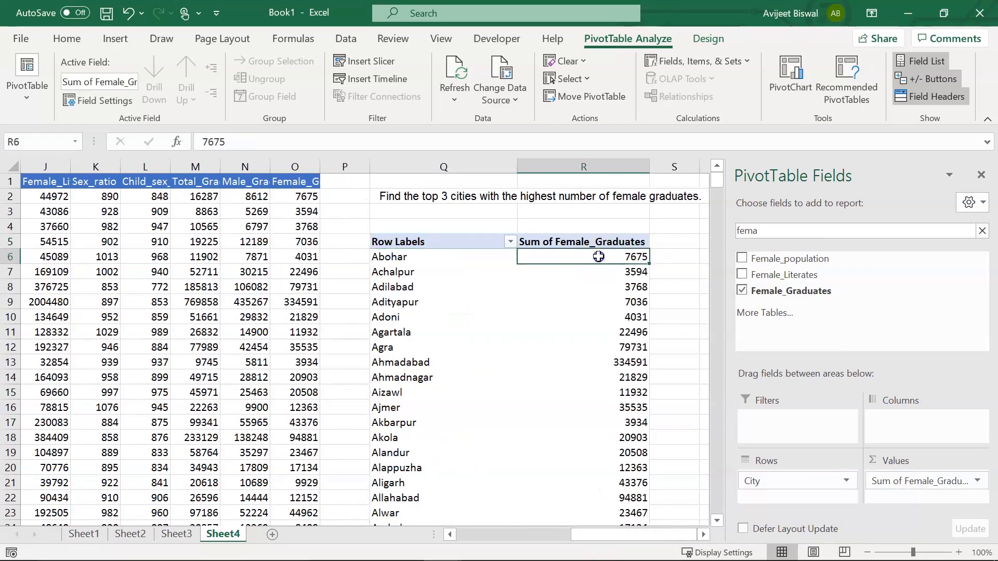
key("Left")
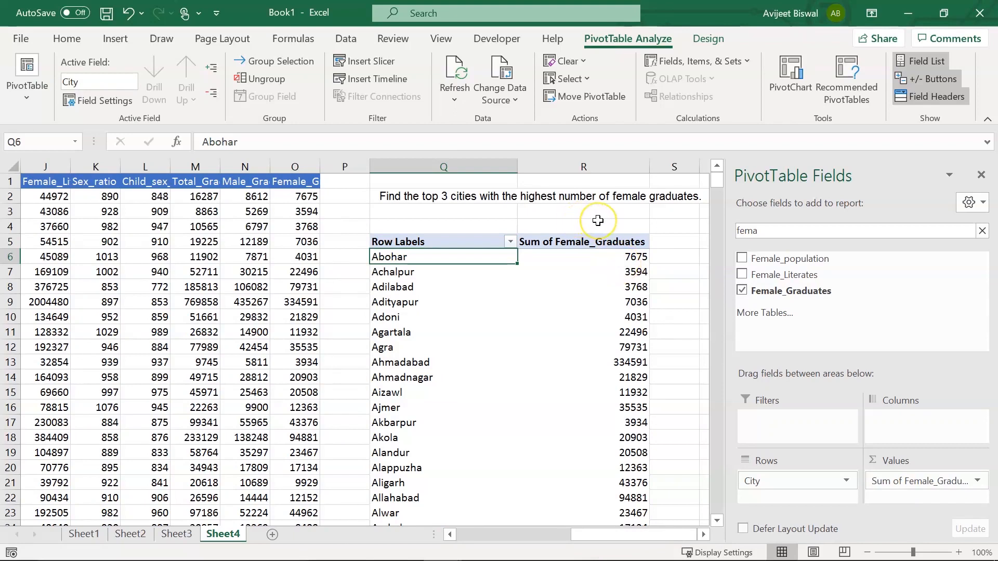
left_click(628, 257)
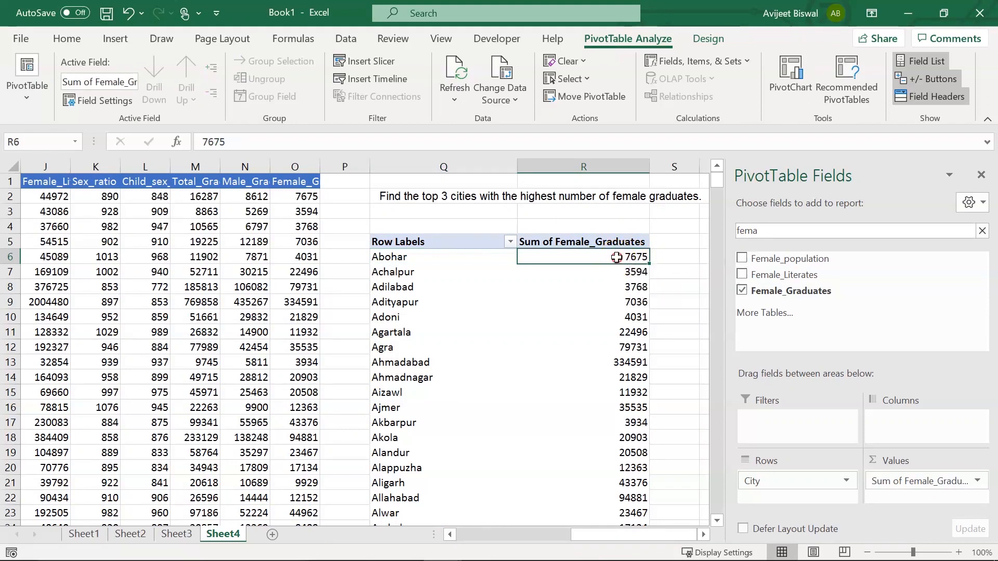
right_click(617, 256)
mouse_move(653, 369)
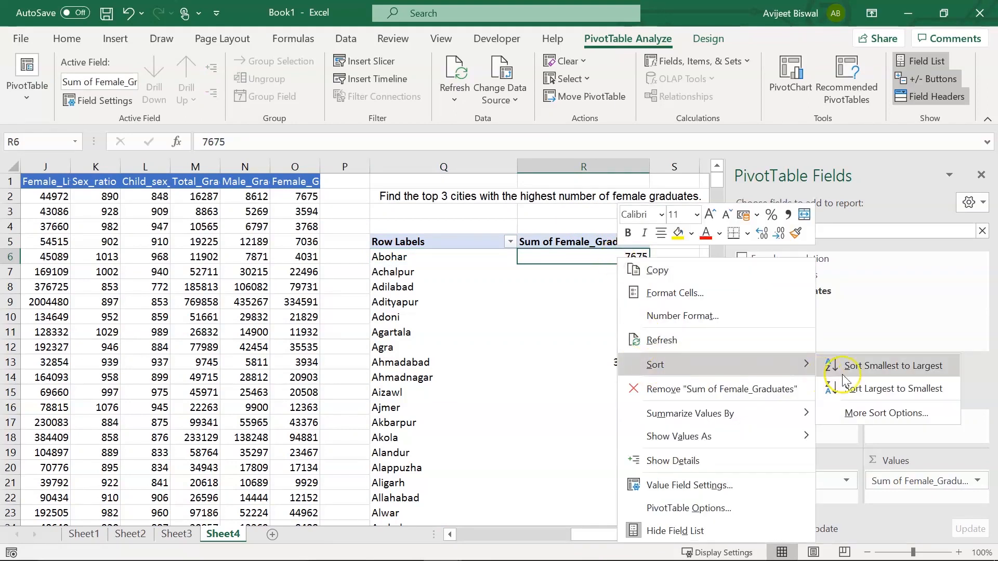
left_click(853, 392)
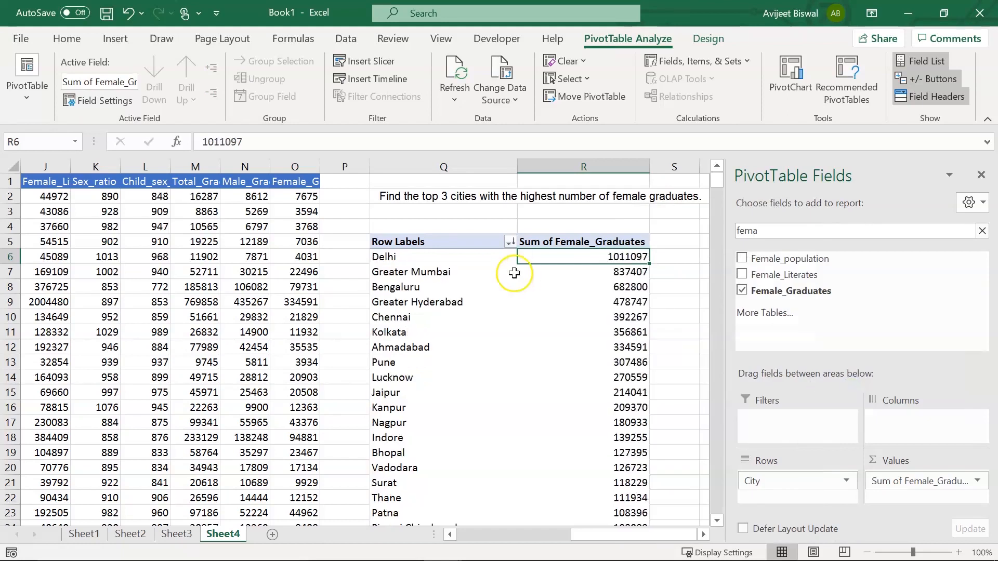
Step: Examine the sorted city list for the cities with the most female graduates, going down the rows and back up
left_click(384, 257)
left_click(389, 257)
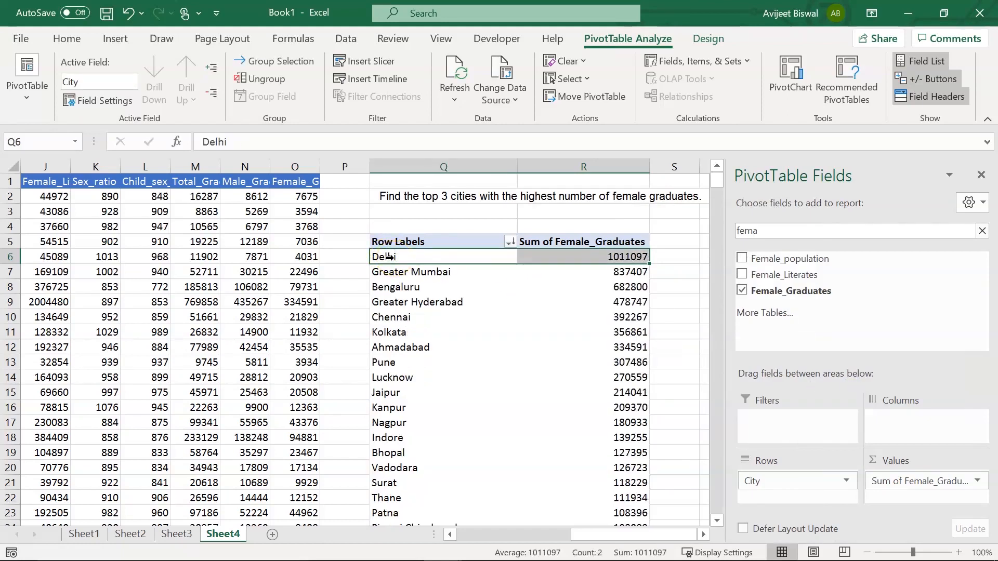
key("Down")
key("Down")
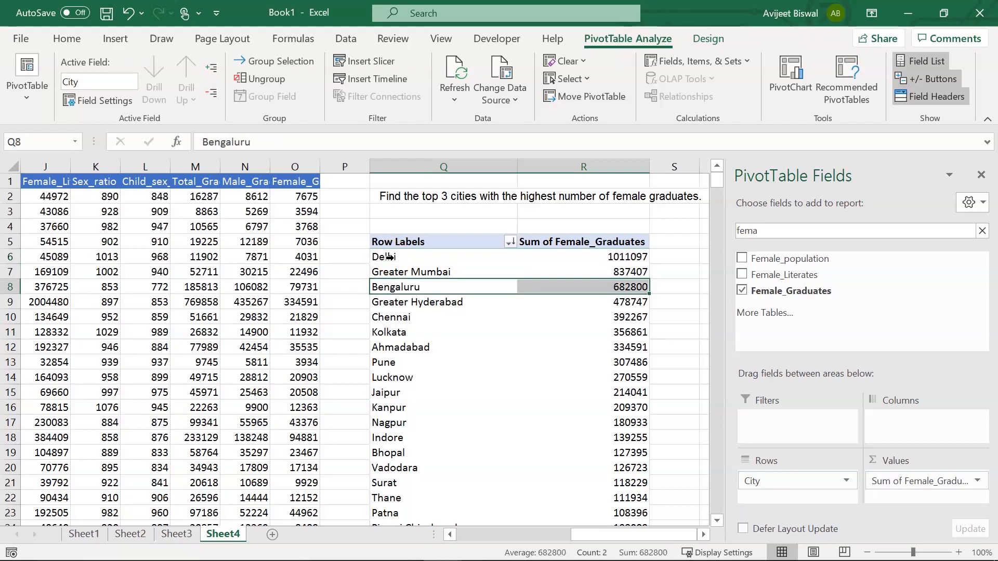
key("Up")
key("Up")
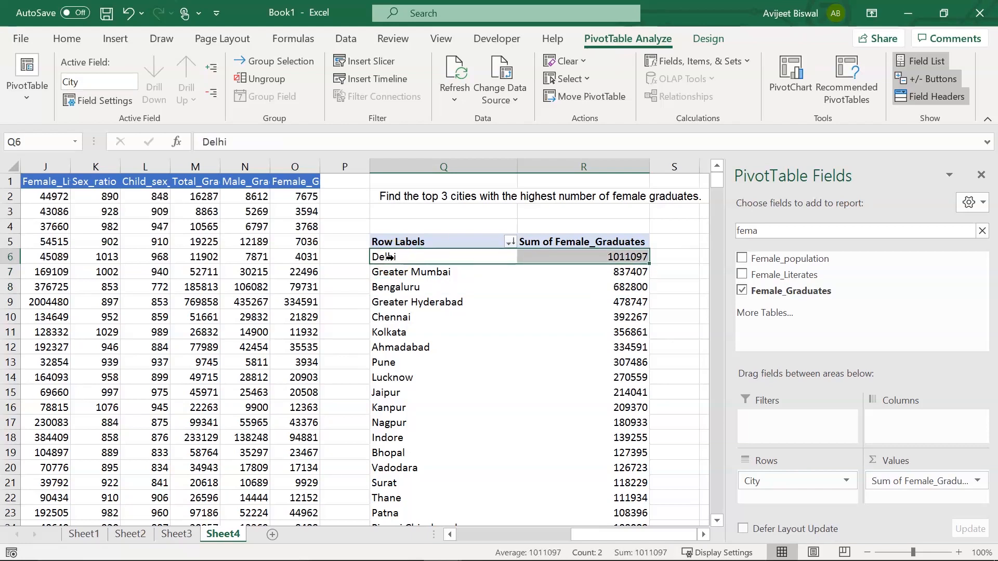
key("Down")
key("Down")
key("Down")
key("Down")
key("Down")
key("Down")
key("Down")
key("Down")
key("Down")
key("Down")
key("Down")
key("Down")
key("Down")
key("Down")
key("Down")
key("Down")
key("Down")
key("Down")
key("Down")
key("Down")
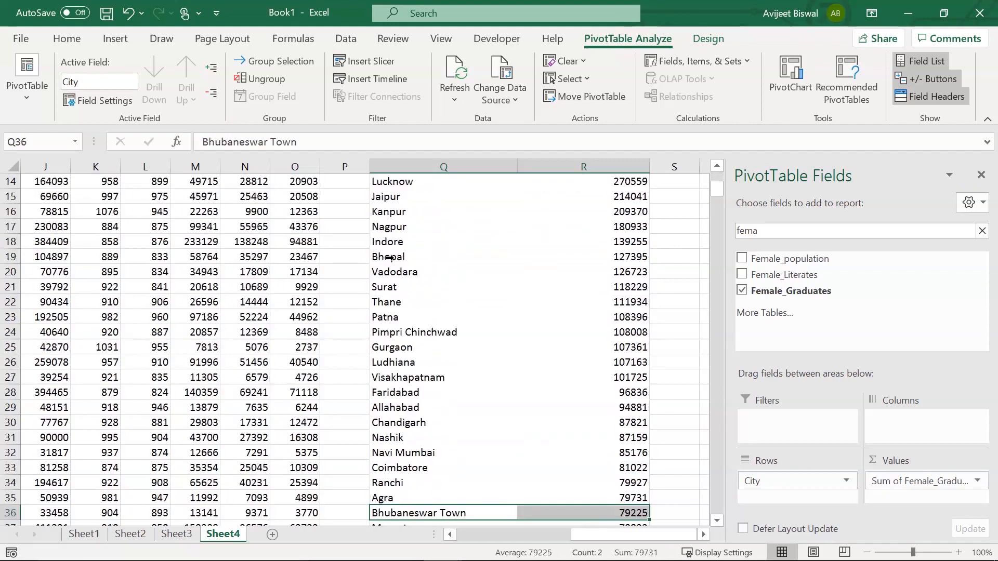
key("Down")
key("Up")
key("Up")
key("Up")
key("Up")
key("Up")
key("Up")
key("Up")
key("Up")
key("Up")
key("Up")
key("Up")
key("Up")
key("Up")
key("Up")
key("Up")
key("Up")
key("Up")
key("Up")
key("Up")
key("Up")
key("Down")
key("Down")
key("Down")
key("Down")
key("Down")
key("Down")
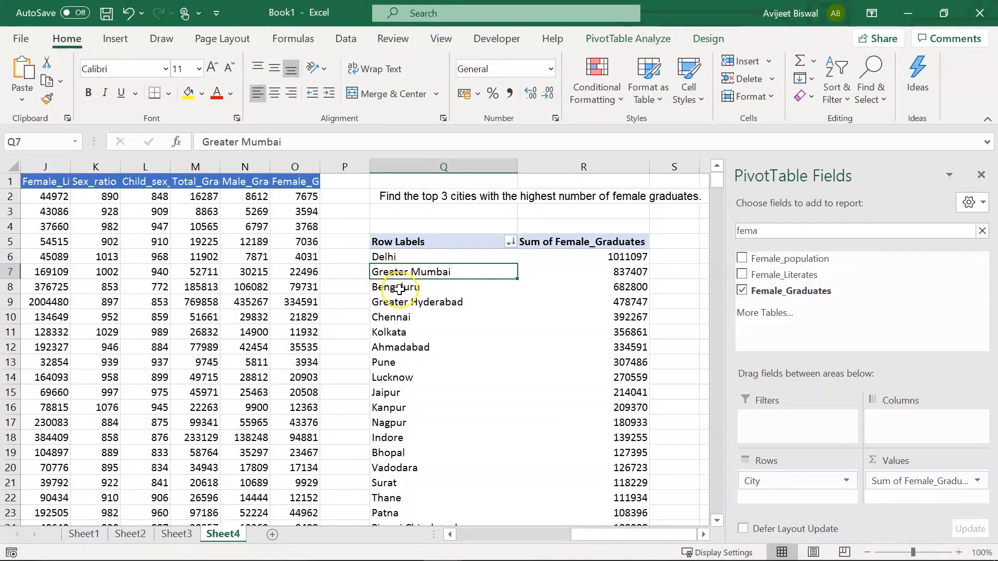
Step: Filter the PivotTable's cities to the top 3 items by Sum of Female_Graduates
left_click(384, 287)
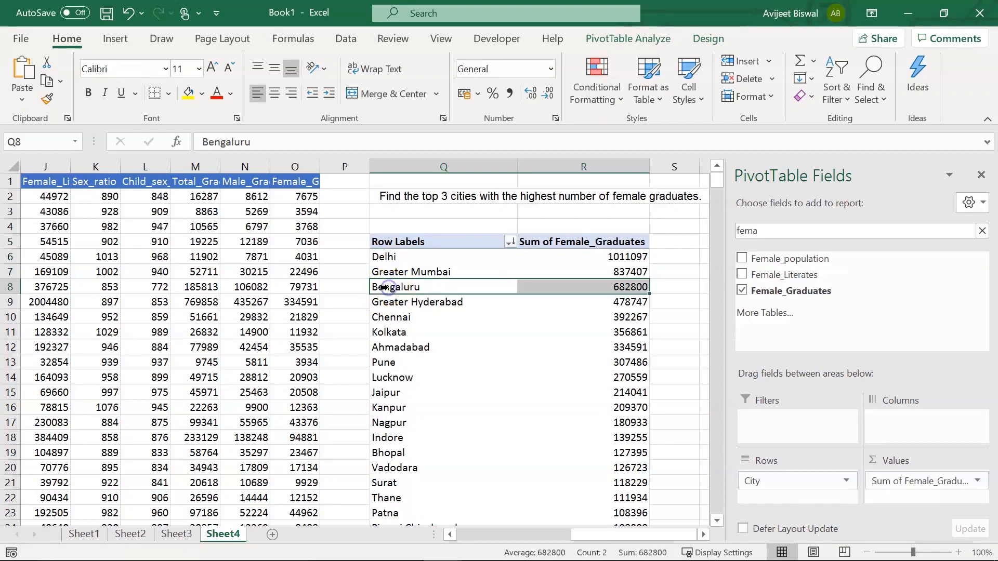
right_click(381, 288)
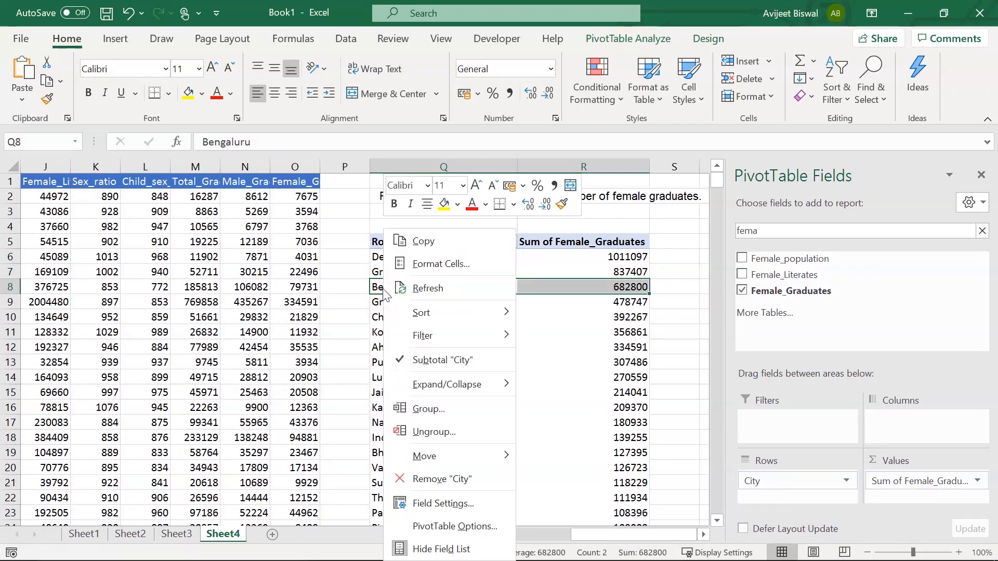
mouse_move(418, 338)
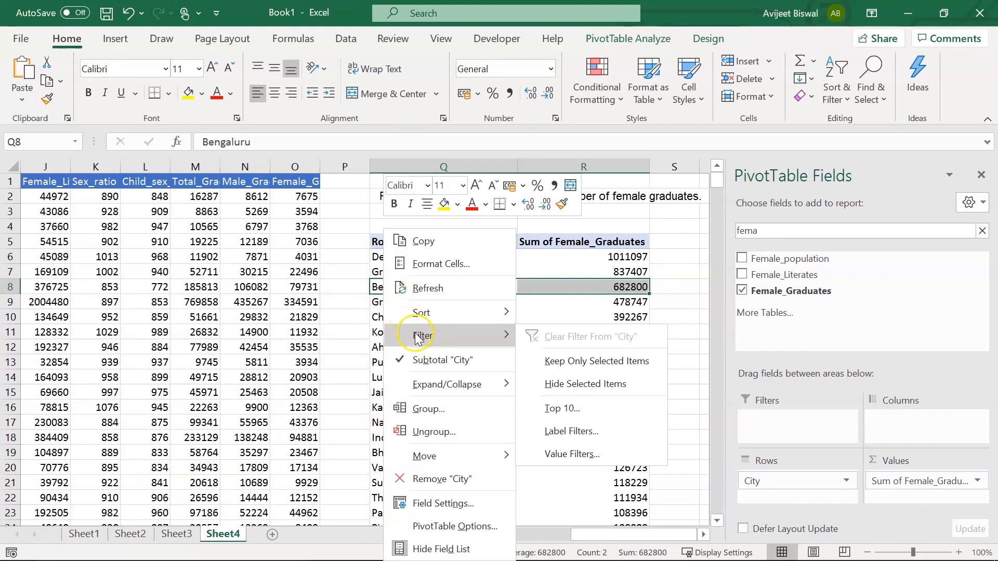
left_click(569, 414)
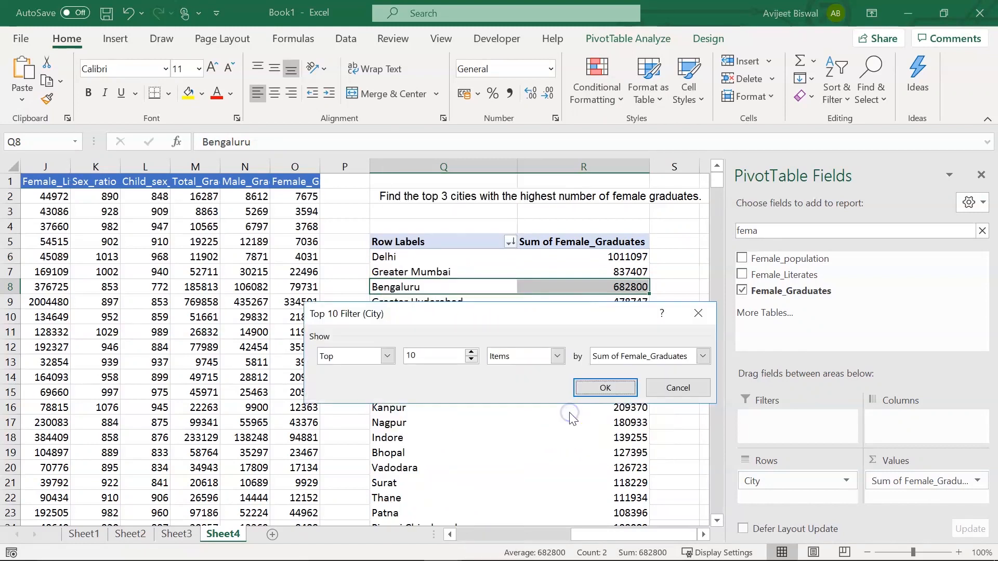
left_click(385, 356)
left_click(409, 355)
left_click(471, 359)
left_click(471, 359)
left_click(472, 359)
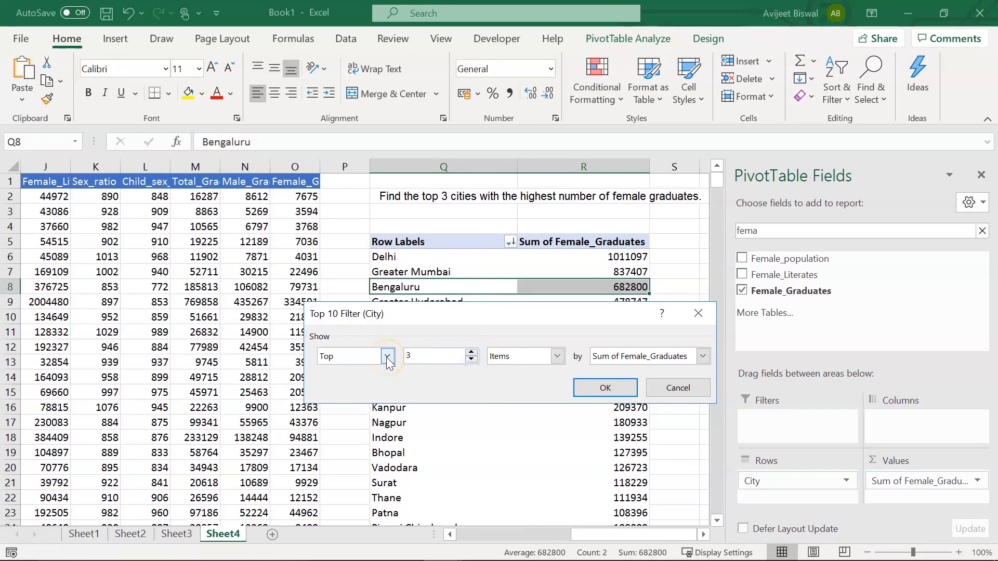
left_click(703, 356)
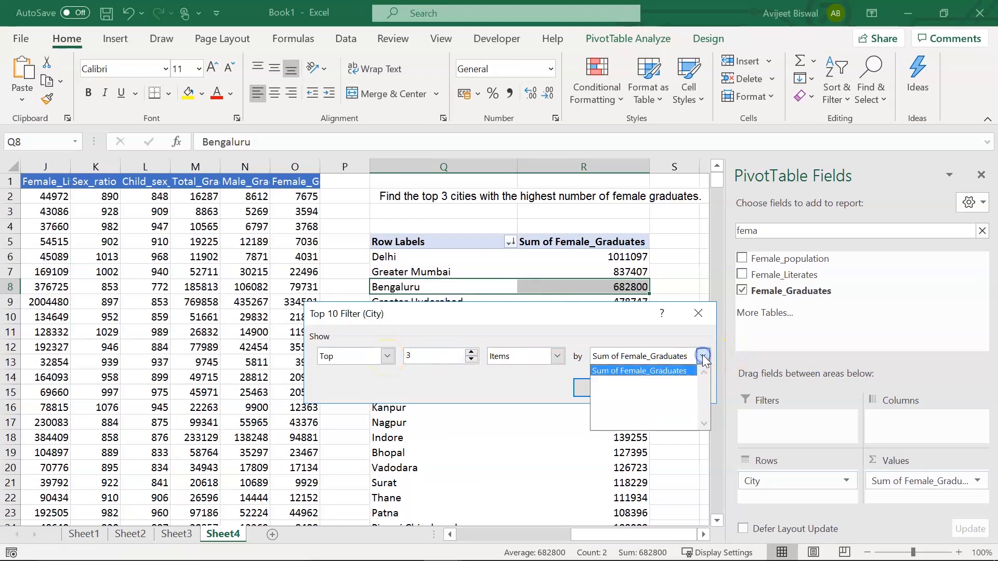
left_click(704, 357)
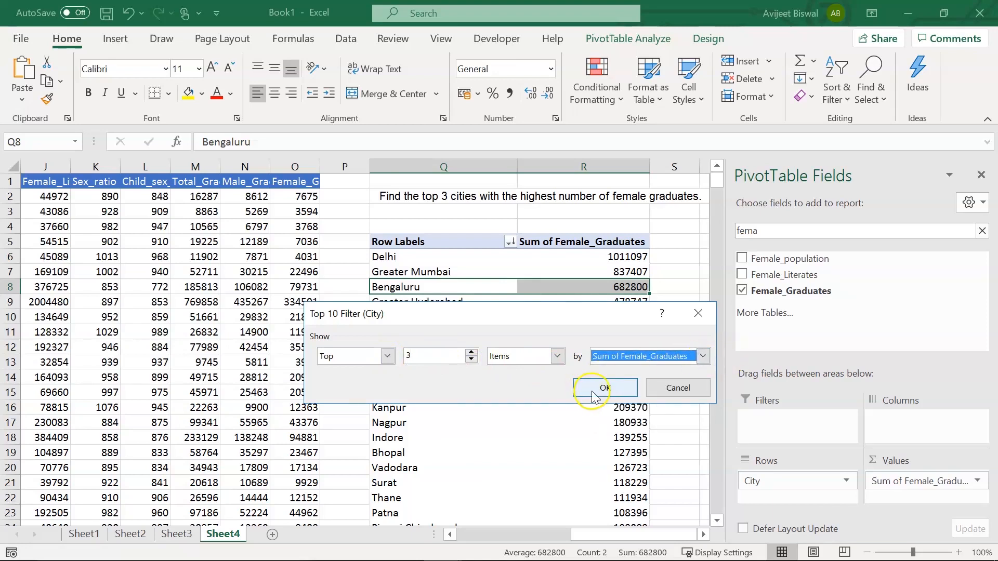
left_click(592, 390)
left_click(550, 380)
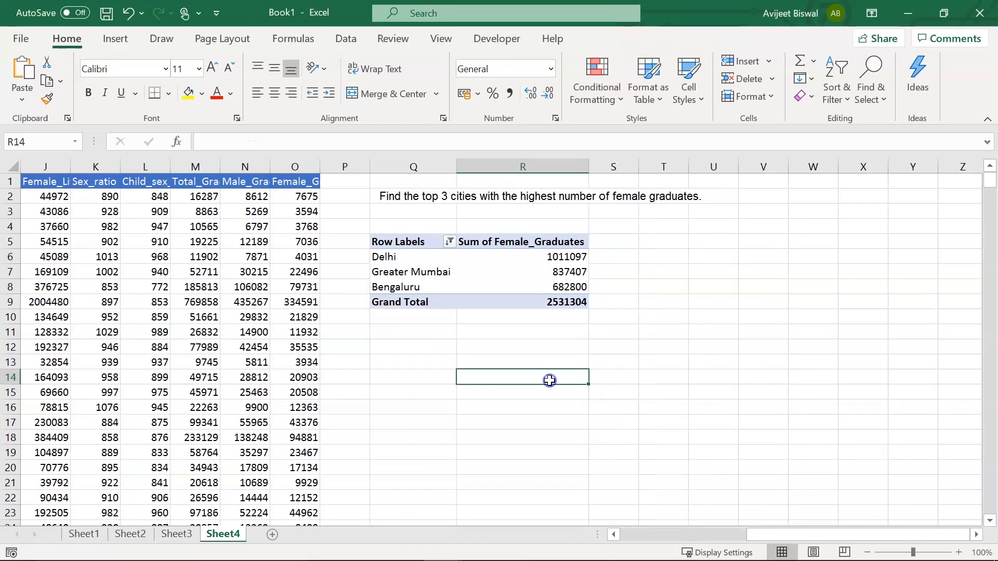
Step: Review the three filtered cities together with their female graduate sums
left_click(400, 260)
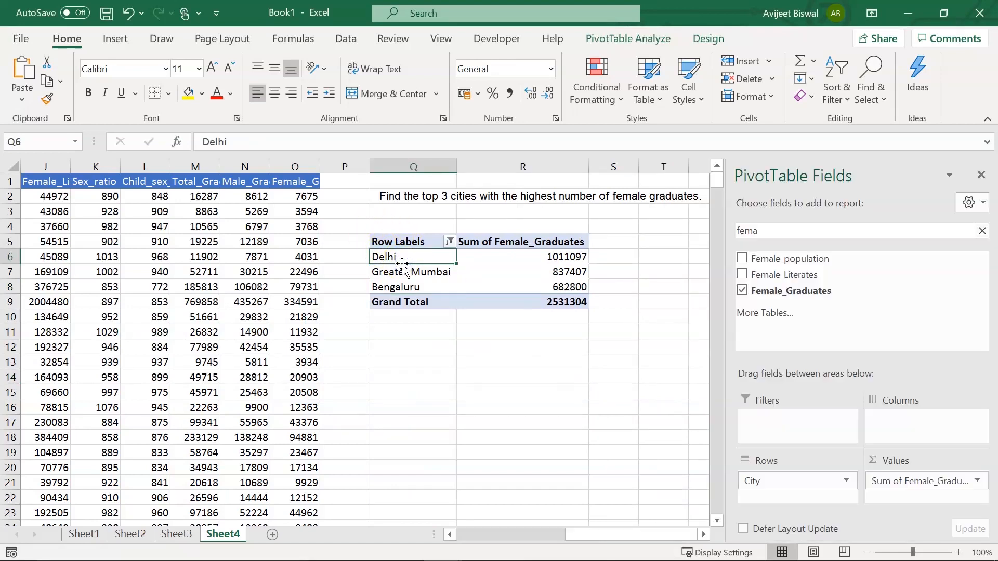
left_click(399, 258)
left_click_drag(399, 258, 508, 283)
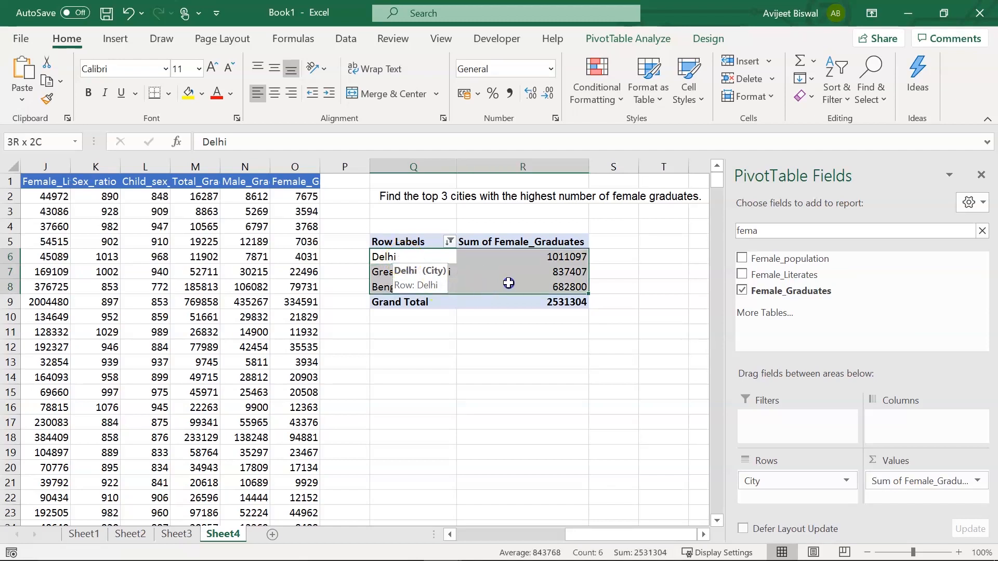
left_click(486, 283)
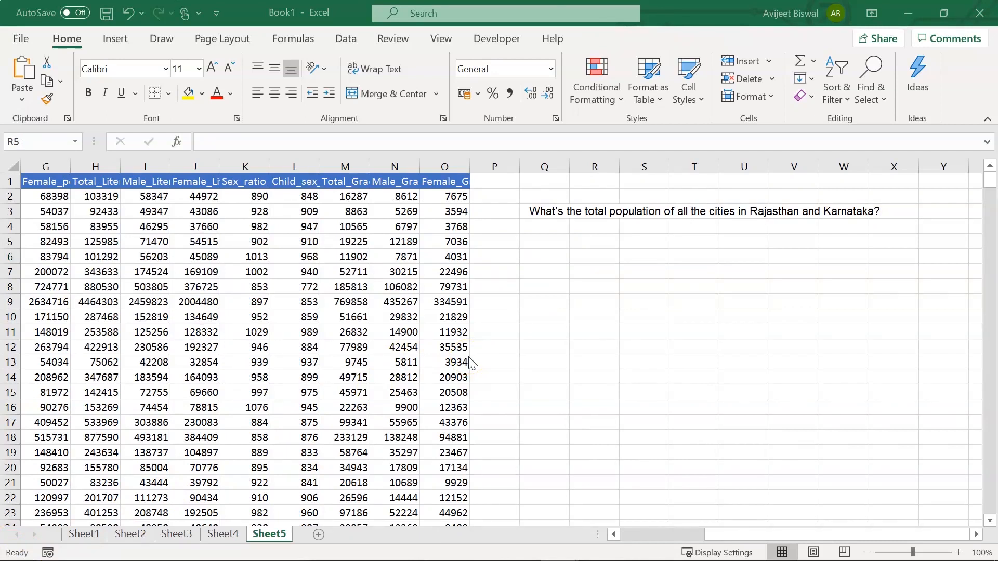
left_click(545, 213)
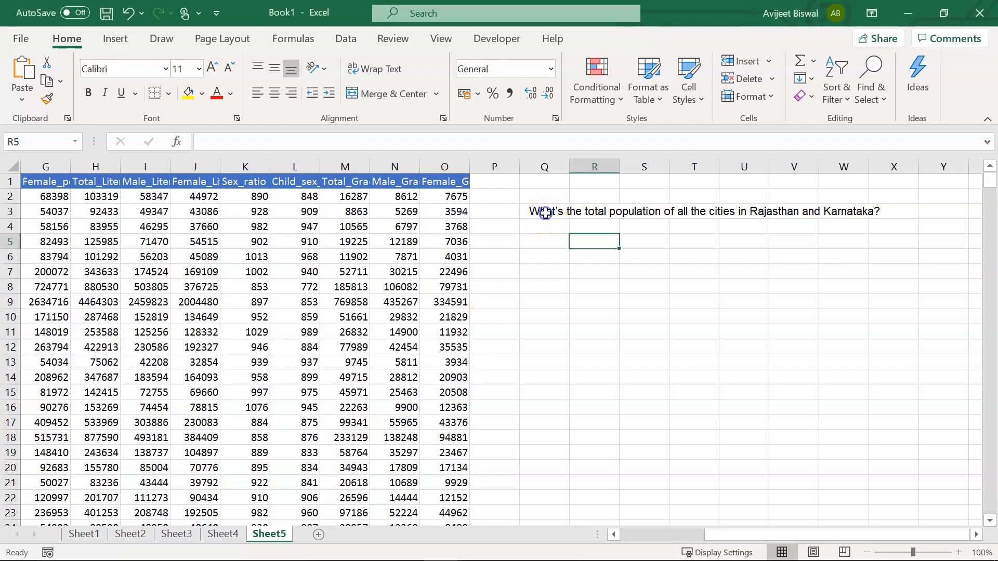
Step: Create a PivotTable from the Sheet5 city data range A1:O494, placed on the existing worksheet at cell Q6
left_click(544, 211)
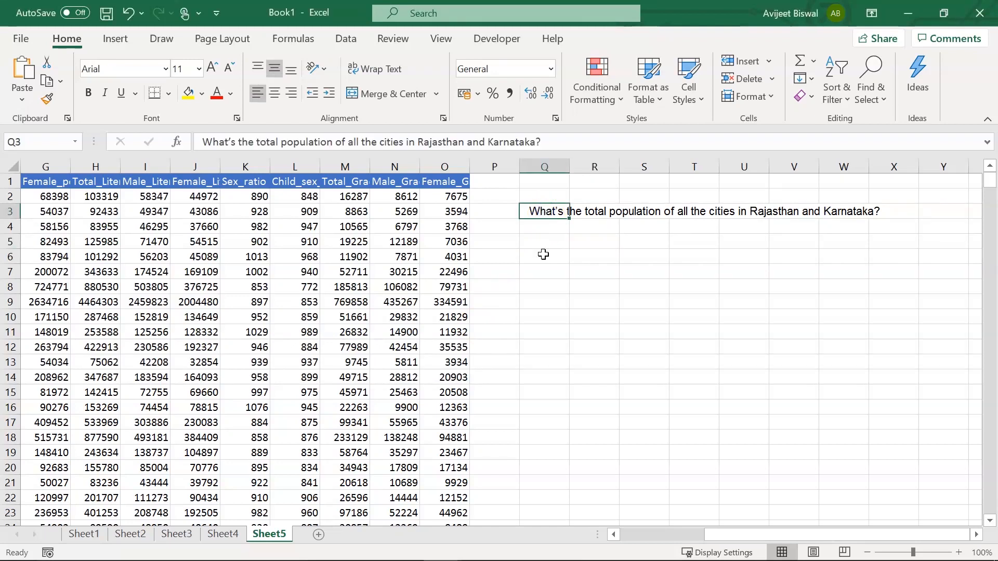
left_click(244, 302)
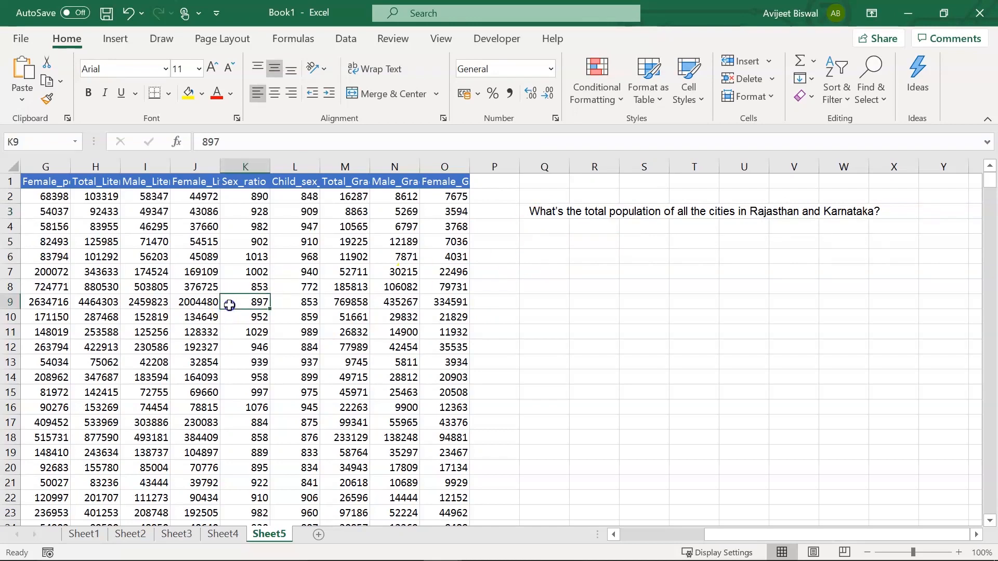
left_click(114, 41)
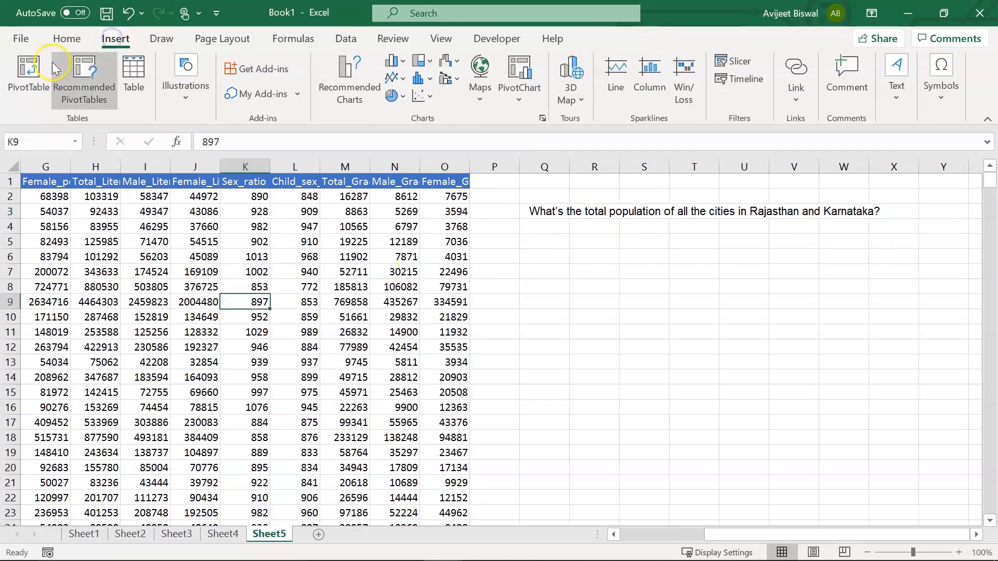
left_click(17, 86)
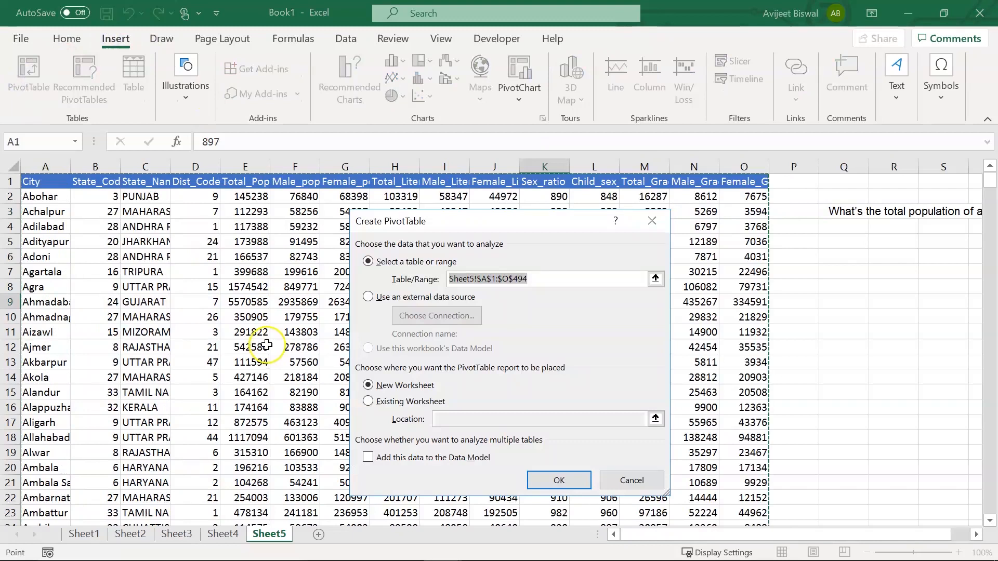
left_click(369, 401)
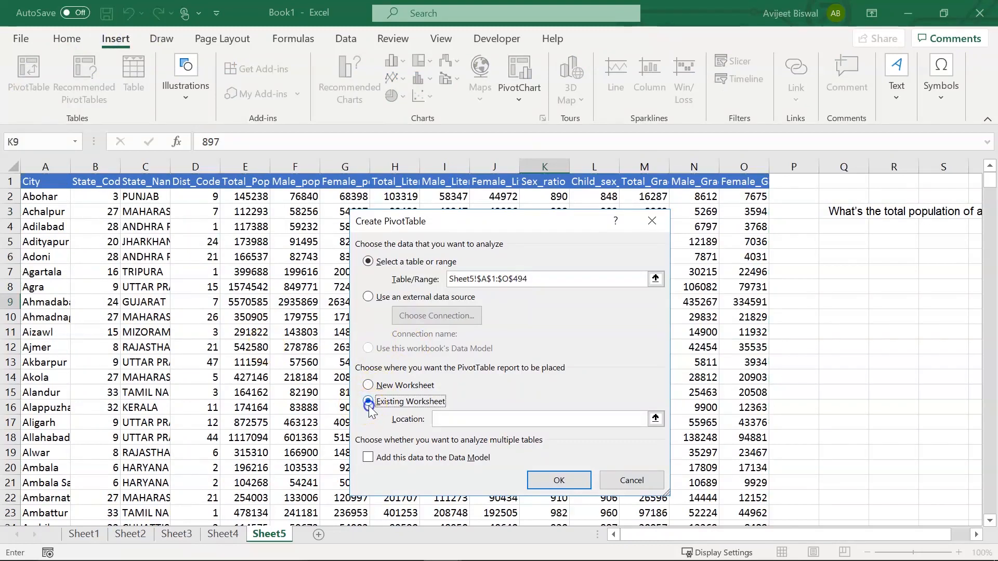
left_click(849, 259)
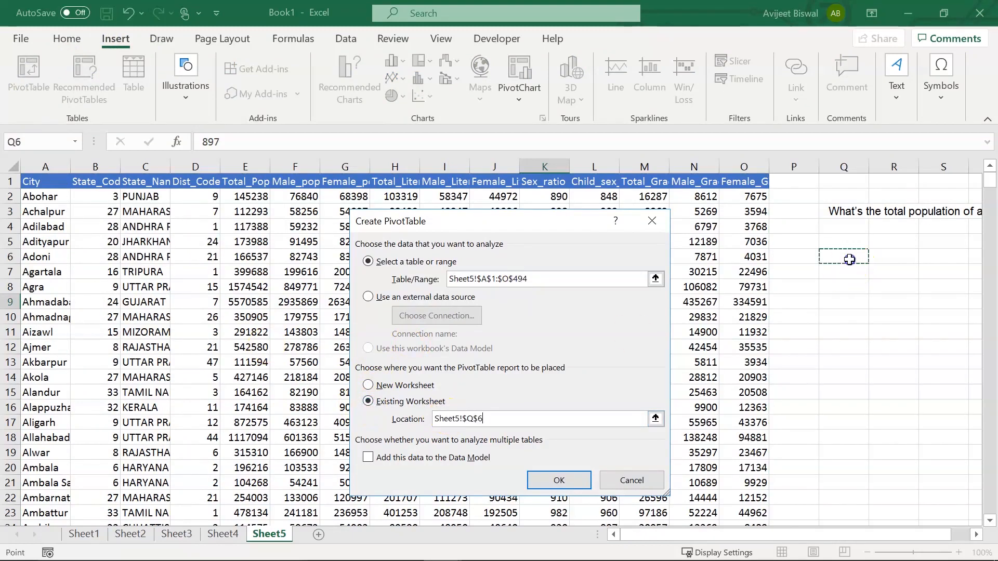
left_click(558, 479)
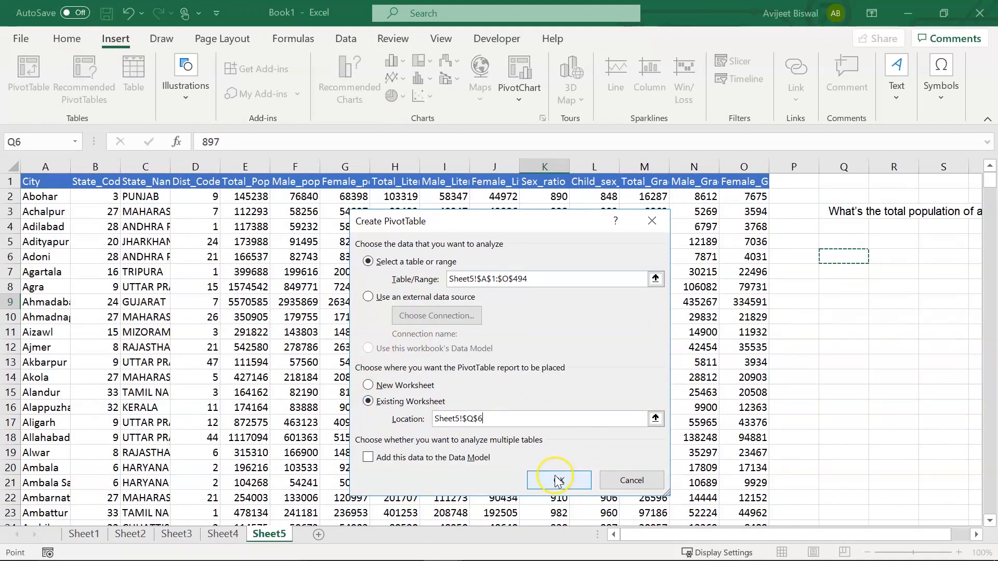
Step: Build the PivotTable with Total_Population summed as values and State_Name above City as row fields
left_click(630, 539)
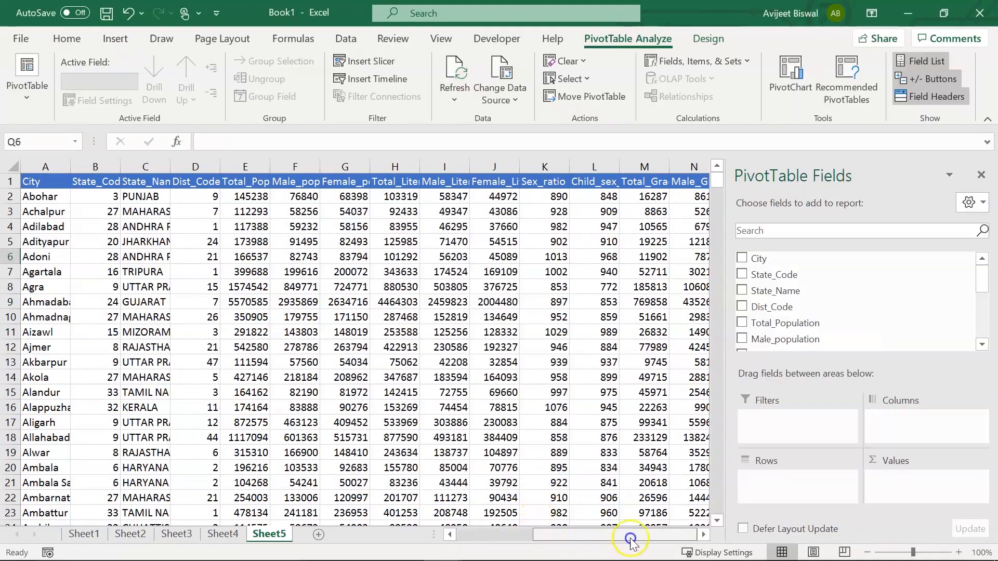
left_click_drag(631, 539, 699, 541)
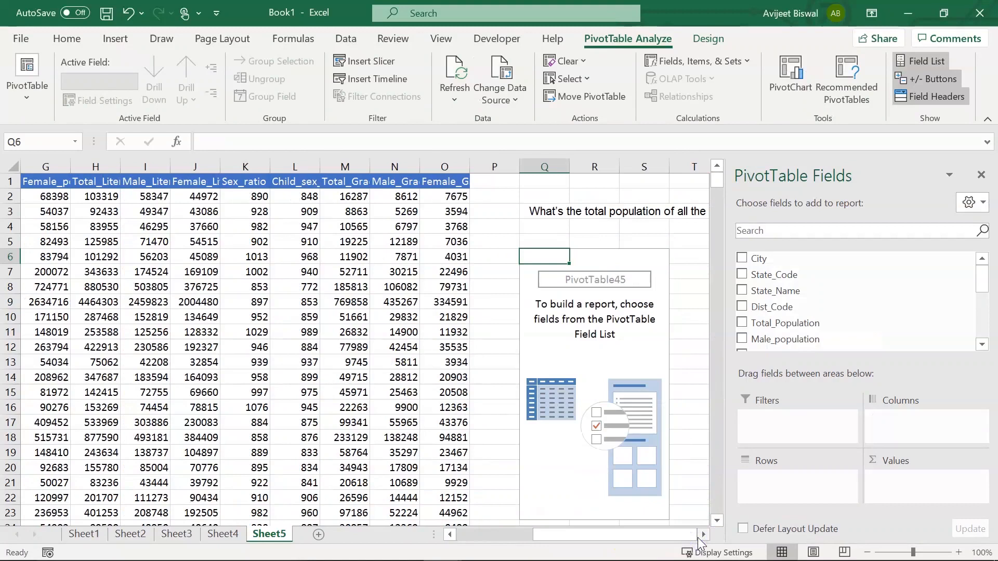
left_click_drag(768, 326, 907, 488)
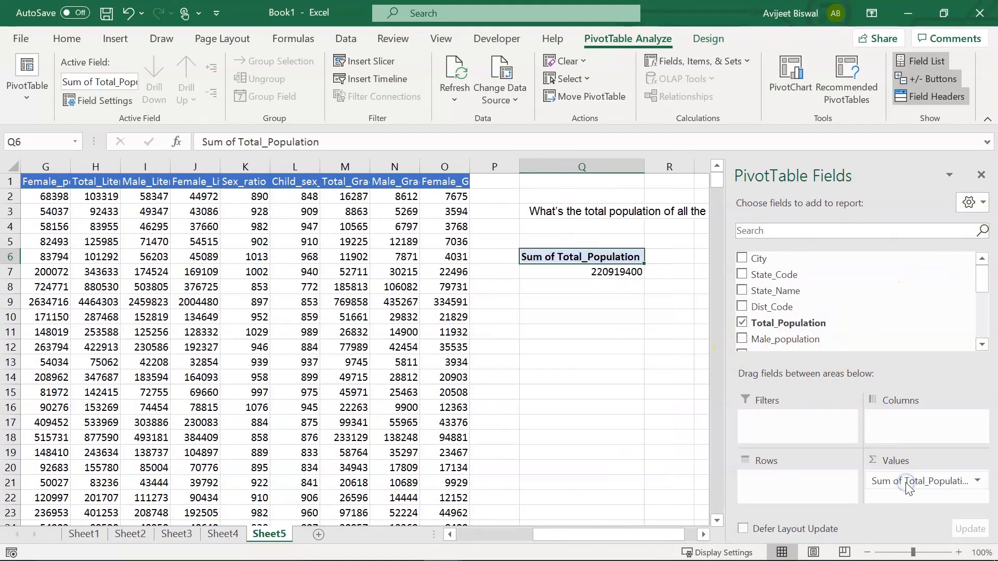
left_click_drag(639, 537, 704, 530)
left_click(705, 533)
left_click_drag(784, 259, 778, 480)
left_click_drag(786, 291, 775, 473)
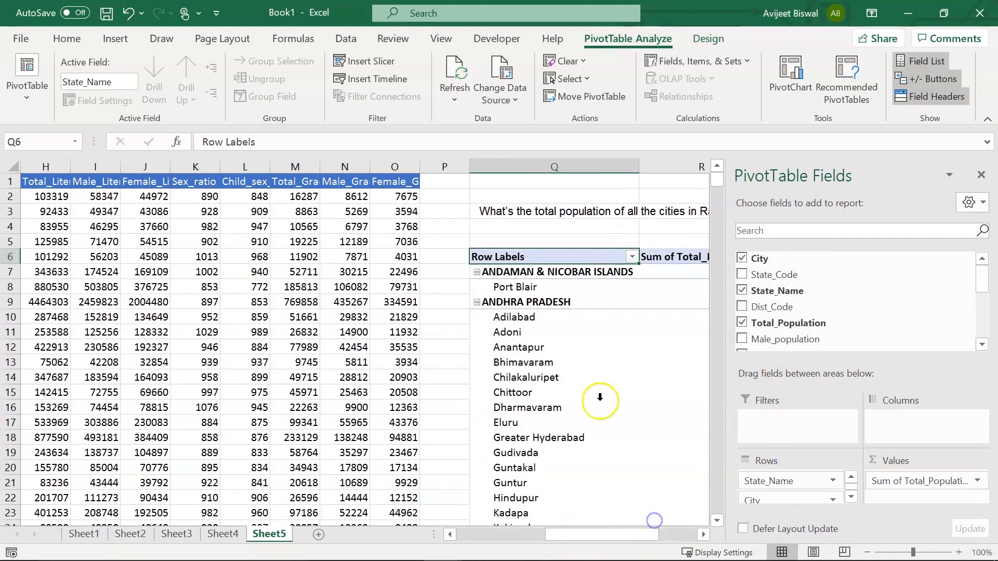
Step: Examine the PivotTable's cities and population sums grouped by state, going down the rows and back up
left_click_drag(584, 539, 654, 526)
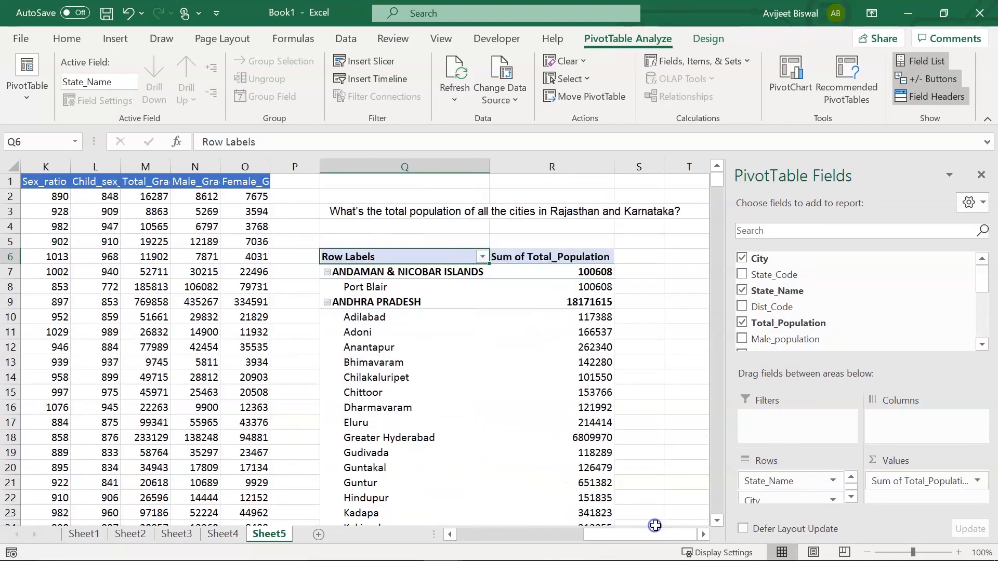
left_click(432, 291)
key("Up")
key("Down")
key("Down")
key("Down")
key("Down")
key("Down")
key("Down")
key("Down")
key("Down")
key("Down")
key("Down")
key("Down")
key("Down")
key("Down")
key("Down")
key("Down")
key("Down")
key("Down")
key("Down")
key("Down")
key("Down")
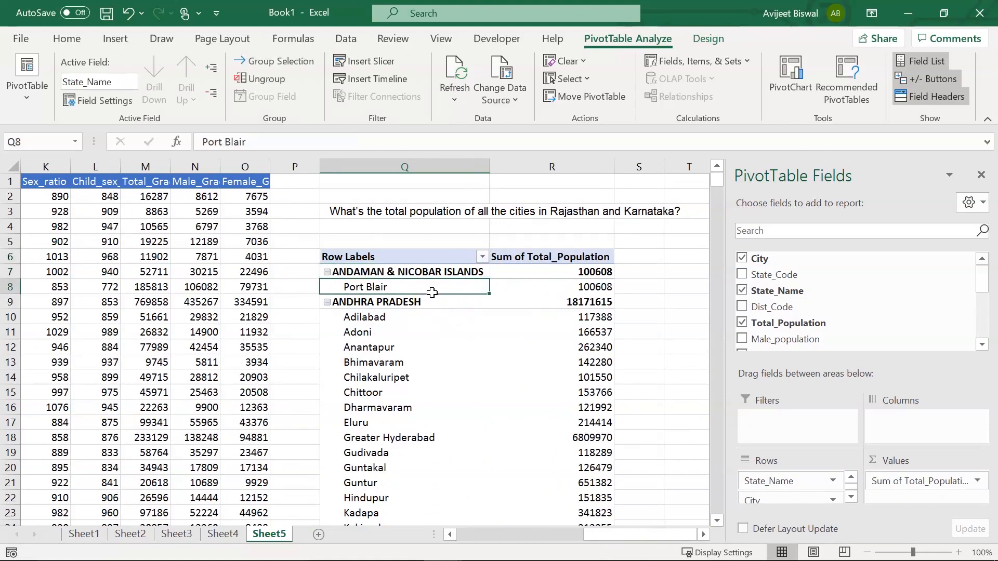
key("Right")
key("Down")
key("Down")
key("Down")
key("Down")
key("Down")
key("Down")
key("Down")
key("Down")
key("Down")
key("Down")
key("Down")
key("Down")
key("Down")
key("Down")
key("Down")
key("Down")
key("Down")
key("Down")
key("Down")
key("Down")
key("Down")
key("Down")
key("Down")
key("Down")
key("Down")
key("Down")
key("Down")
key("Down")
key("Down")
key("Down")
key("Down")
key("Down")
key("Down")
key("Down")
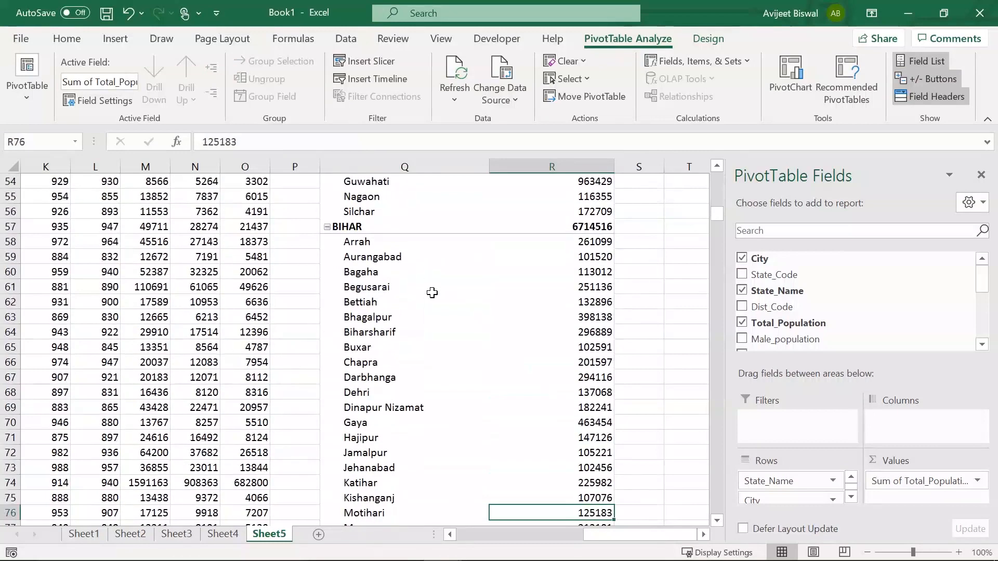
key("Up")
key("Up")
key("Up")
key("Up")
key("Up")
key("Up")
key("Up")
key("Up")
key("Up")
key("Up")
key("Up")
key("Up")
key("Up")
key("Up")
key("Up")
key("Up")
key("Up")
key("Up")
key("Up")
key("Up")
key("Up")
key("Up")
key("Up")
key("Up")
key("Up")
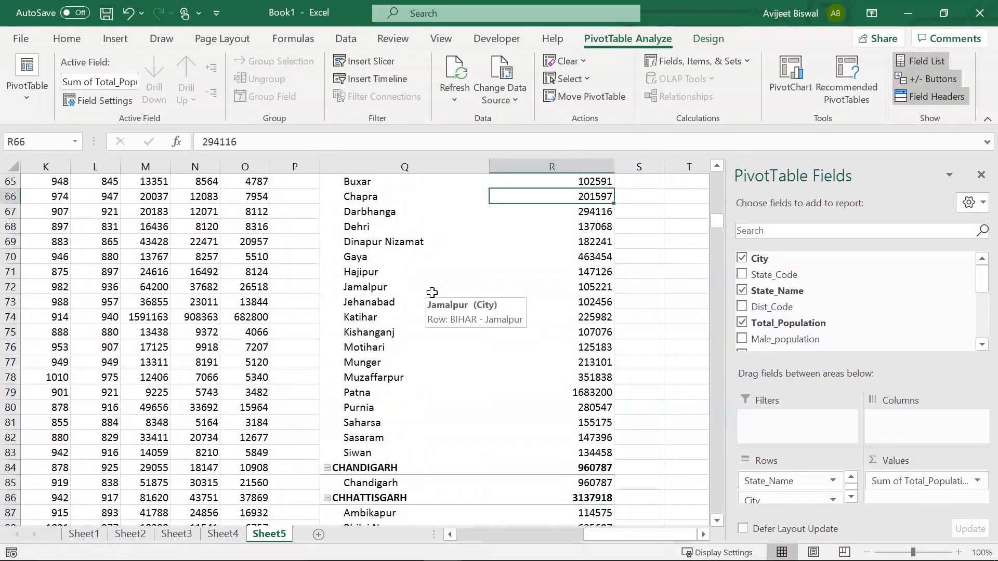
key("Up")
key("Up")
key("Up")
key("Up")
key("Up")
key("Up")
key("Up")
key("Up")
key("Up")
key("Up")
key("Up")
key("Up")
key("Up")
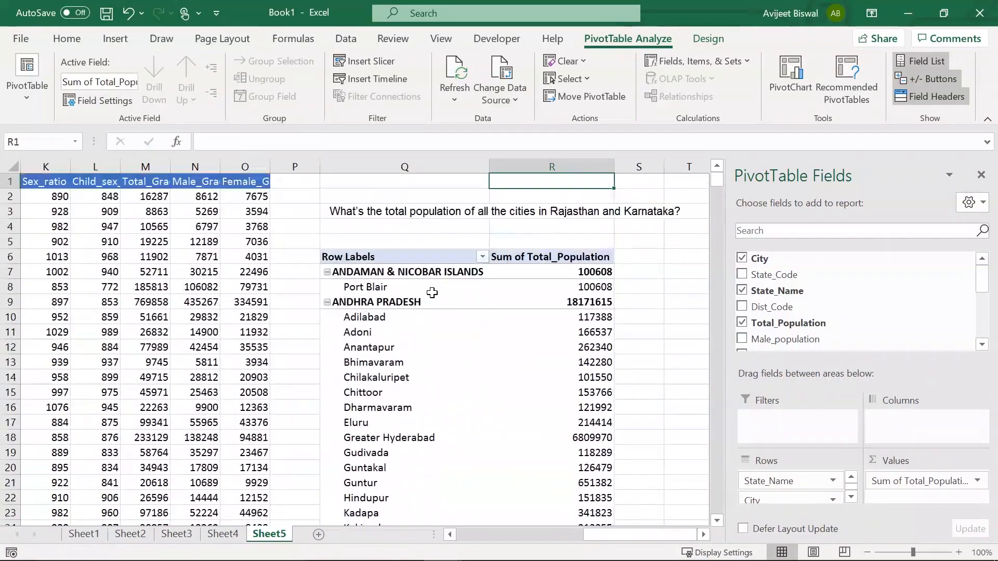
key("Down")
key("Down")
key("Down")
key("Down")
key("Down")
key("Down")
key("Down")
key("Down")
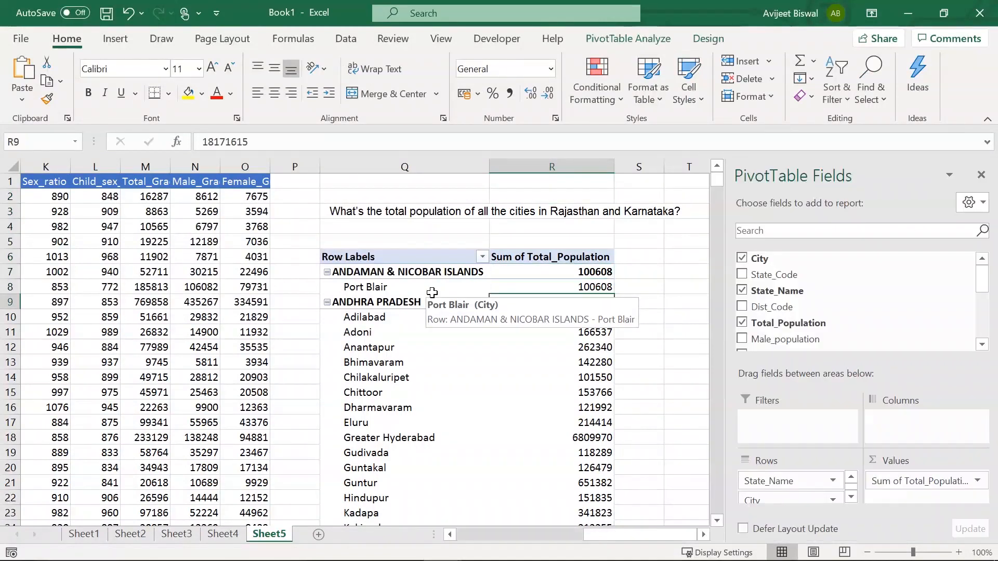
Step: Insert a State_Name slicer for the PivotTable and move it to the empty cells right of the table, around columns U to W
left_click(382, 337)
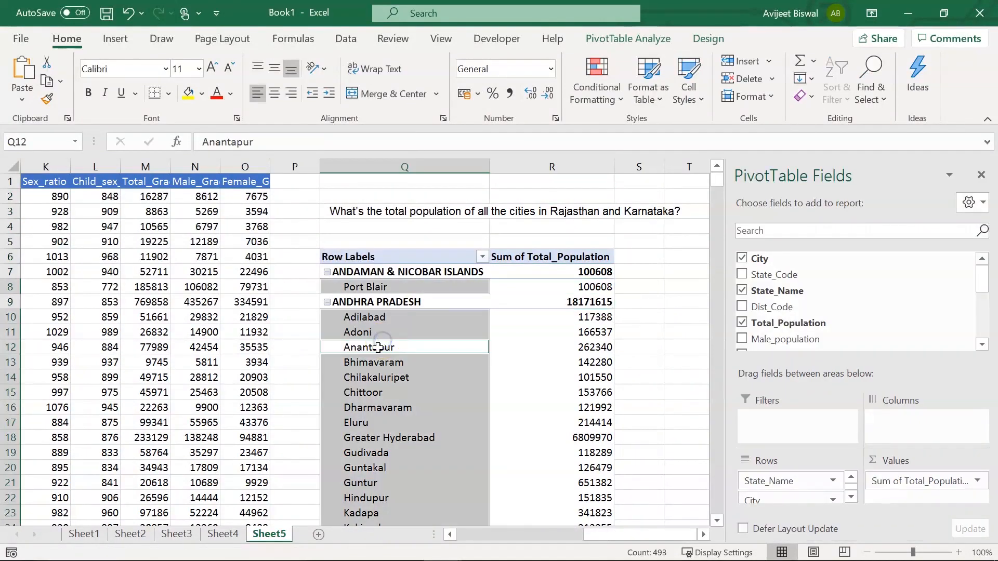
key("Return")
left_click(383, 353)
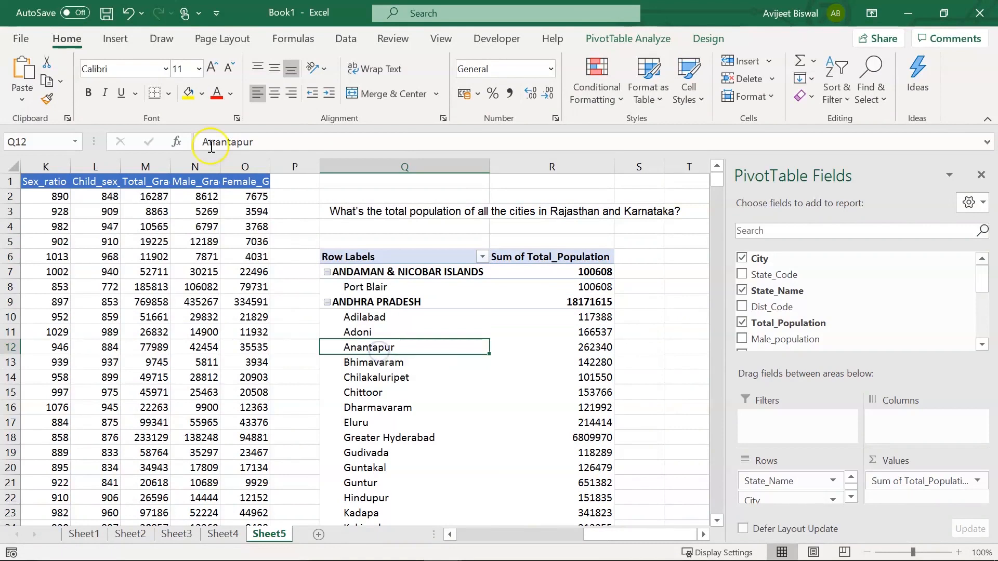
left_click(116, 40)
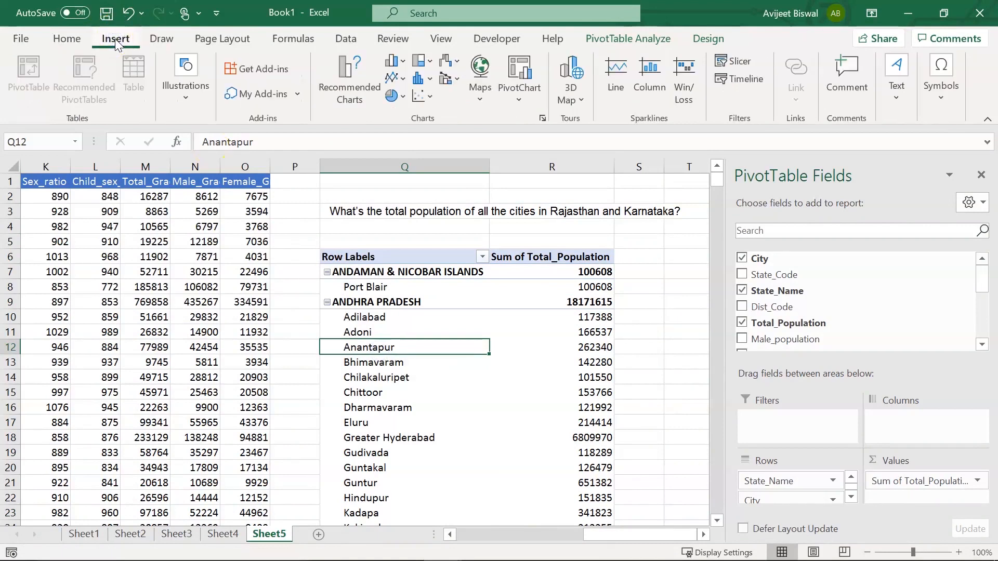
left_click(748, 62)
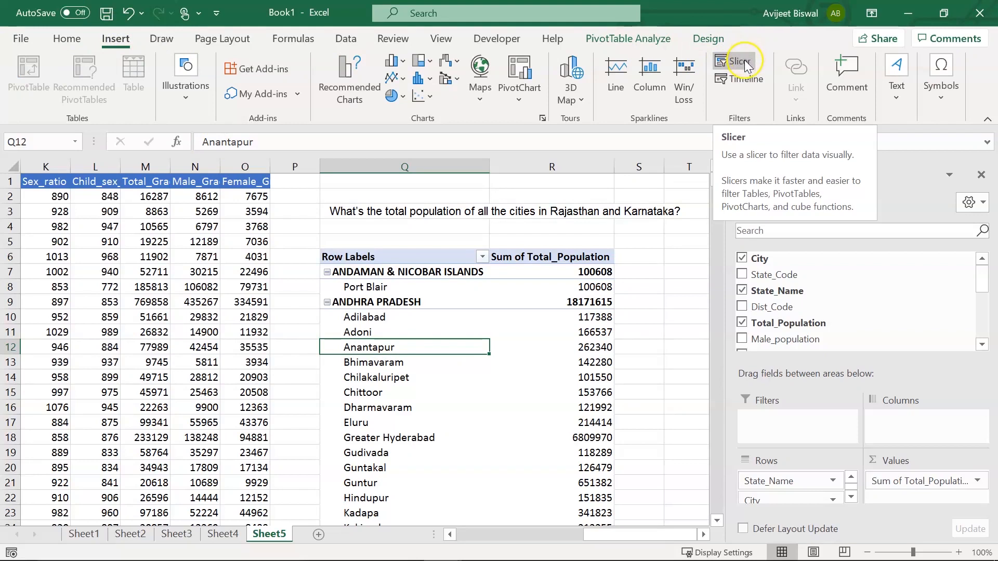
left_click(627, 41)
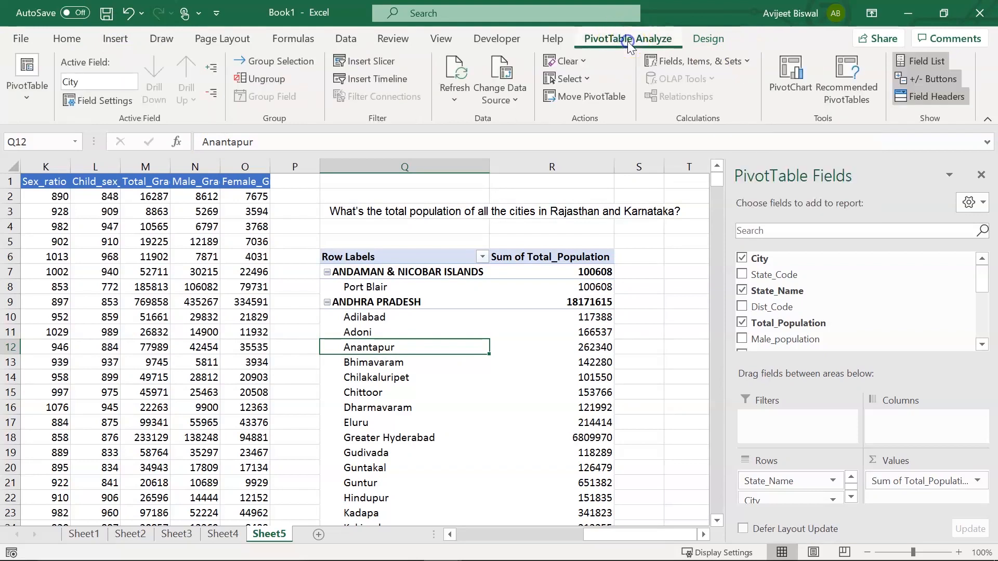
left_click(382, 63)
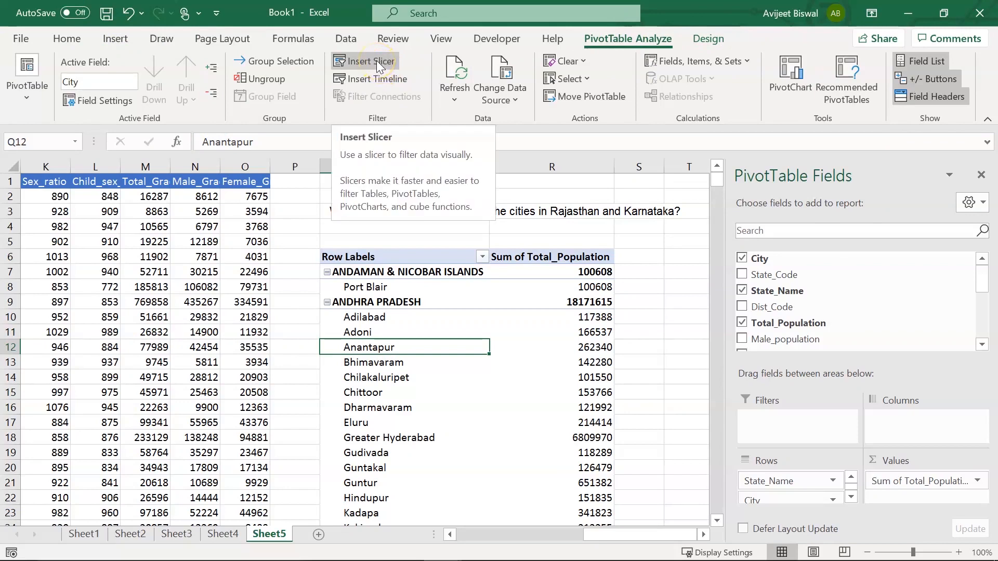
left_click(376, 61)
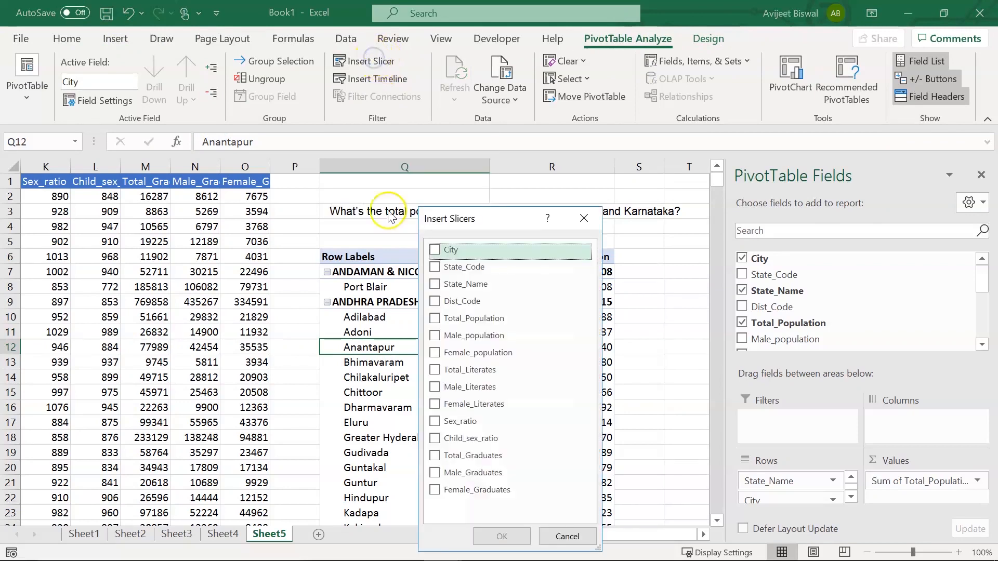
left_click_drag(497, 220, 318, 212)
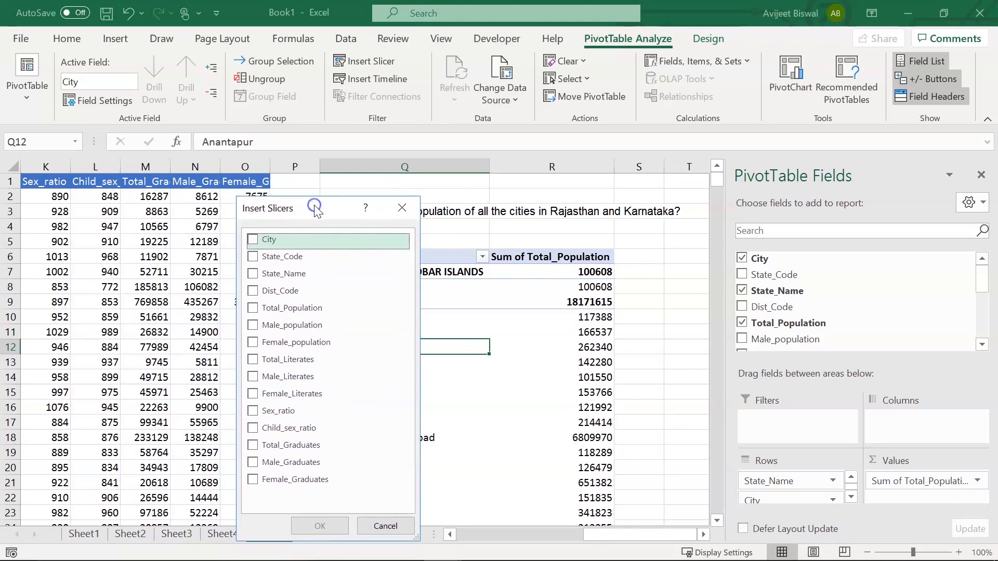
left_click(270, 279)
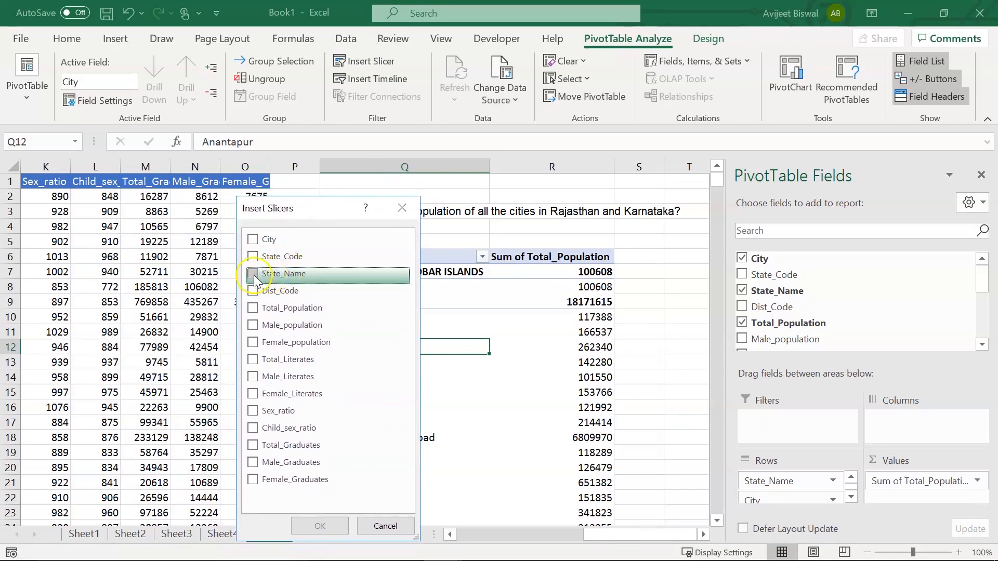
left_click(321, 527)
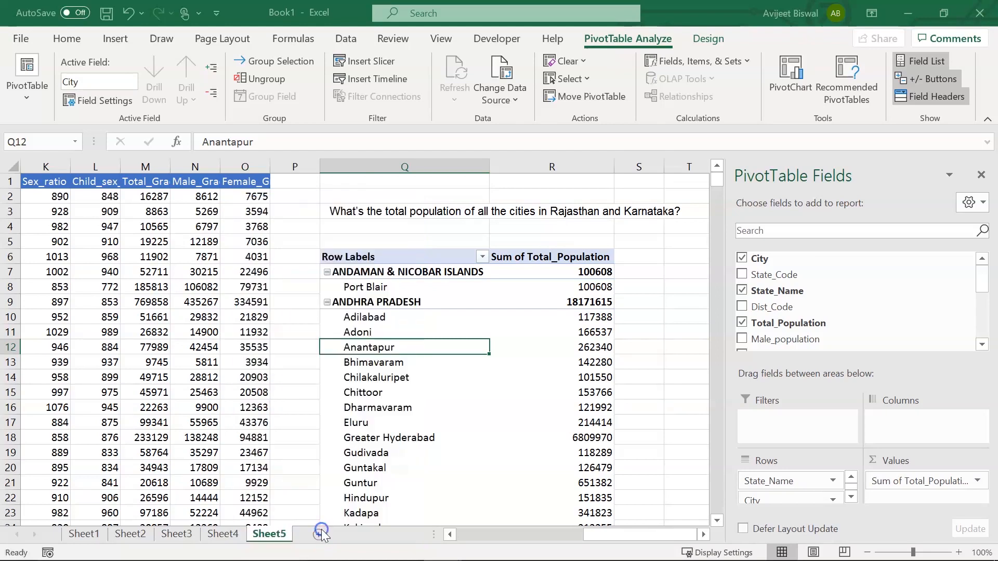
left_click_drag(352, 258, 769, 266)
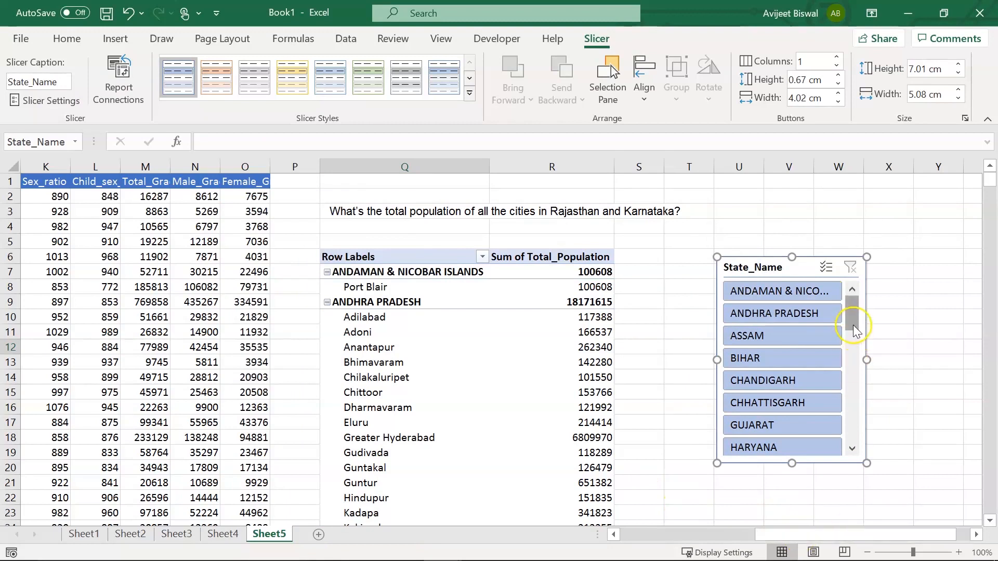
Step: Filter the PivotTable to both KARNATAKA and RAJASTHAN with the State_Name slicer
scroll(853, 326, "down", 4)
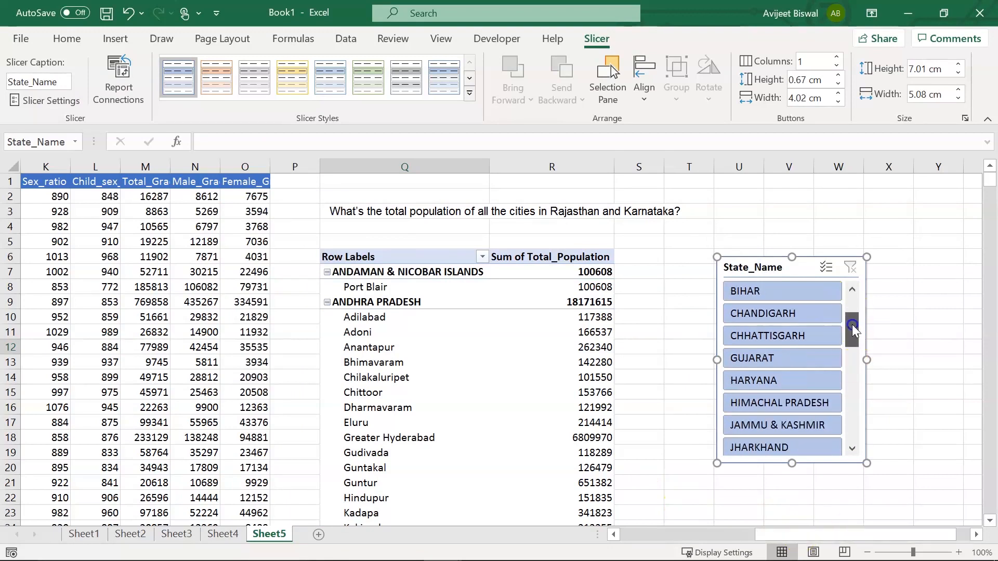
mouse_move(850, 331)
left_mouse_down()
mouse_move(855, 289)
mouse_move(853, 335)
left_mouse_up()
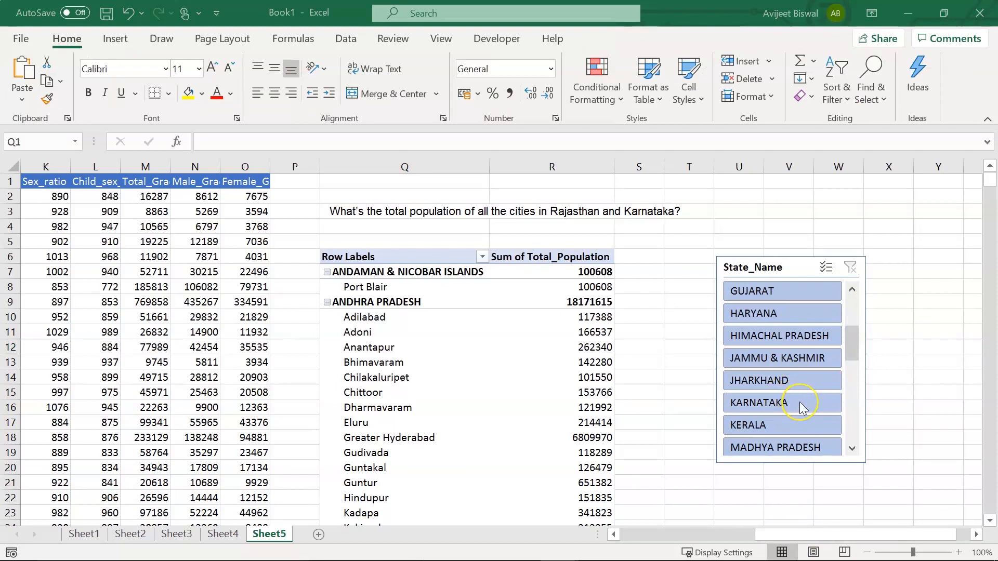
left_click(799, 401)
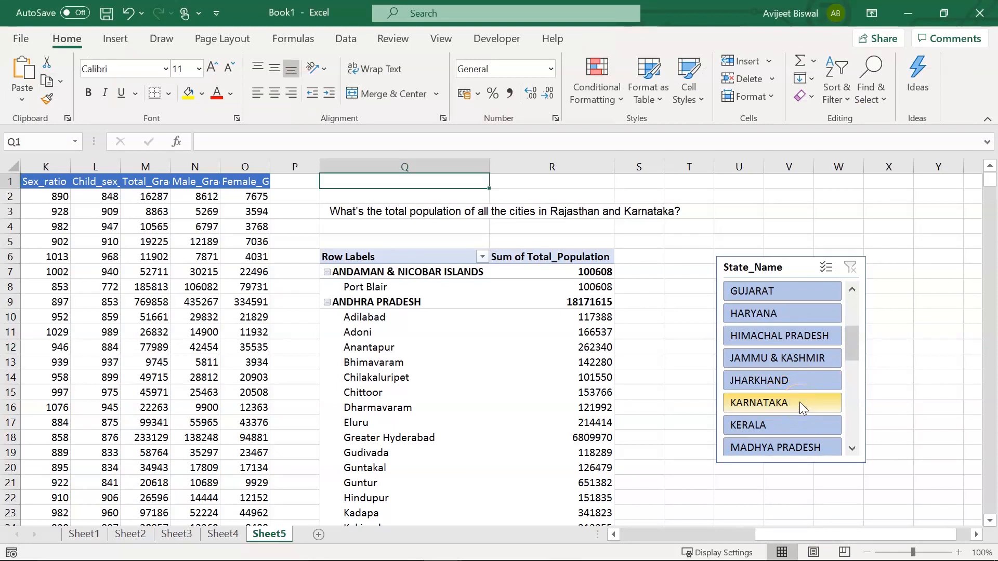
left_click(790, 410)
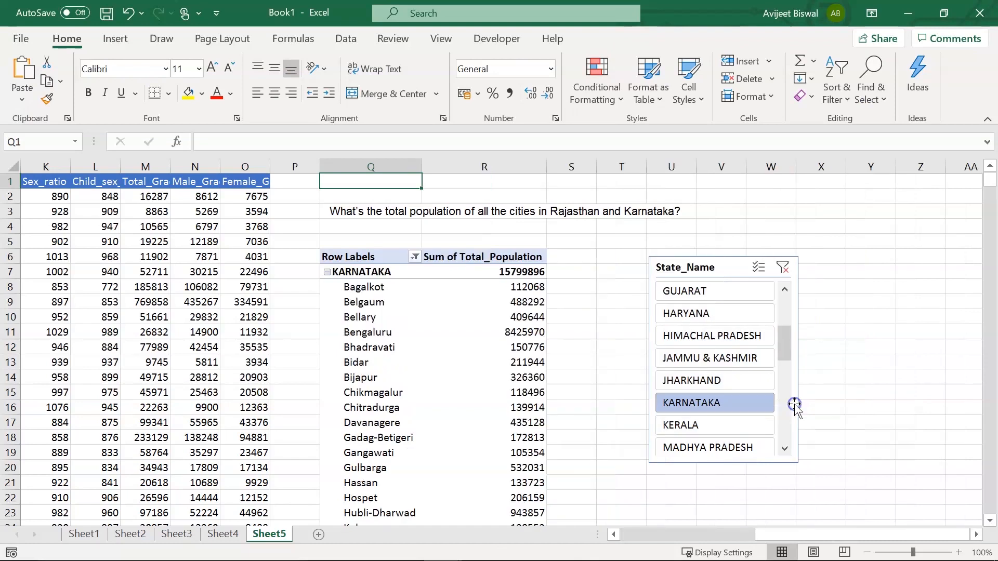
scroll(780, 382, "down", 4)
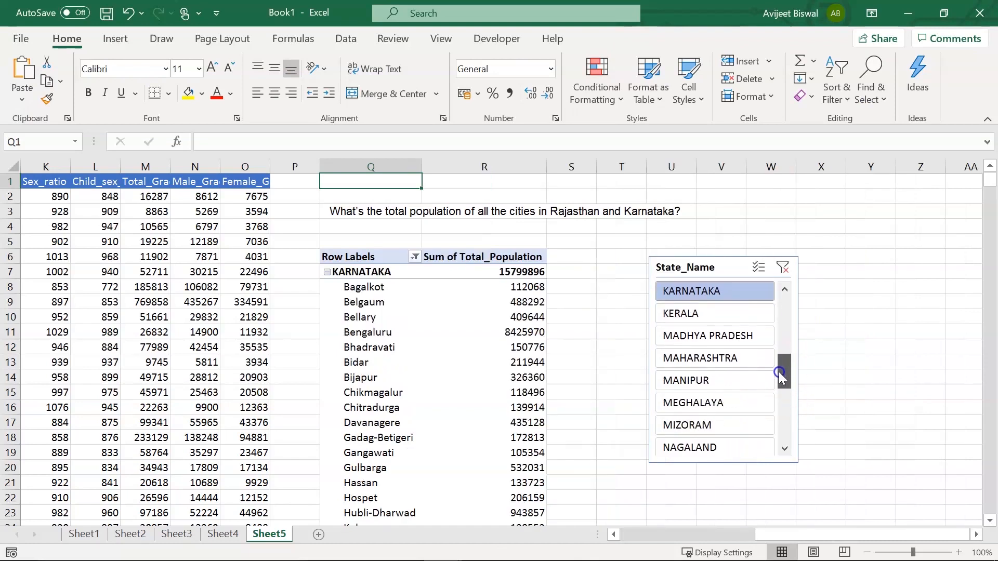
left_click_drag(779, 385, 780, 414)
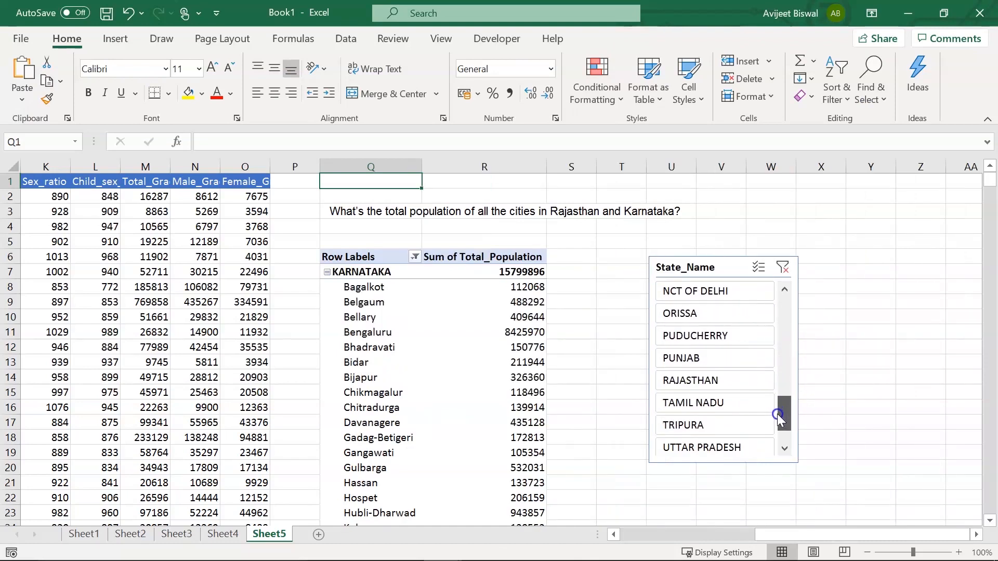
left_click(739, 378, "ctrl")
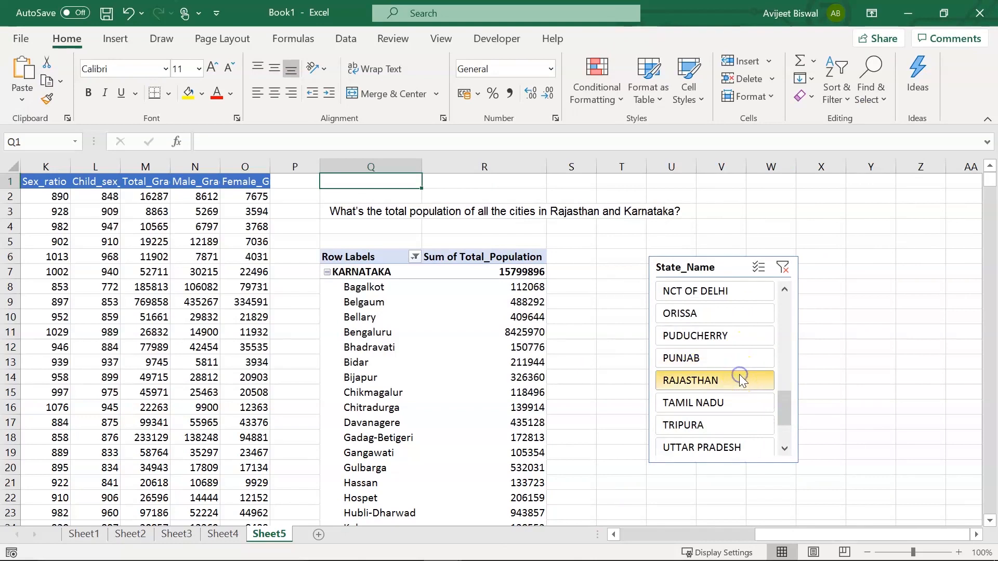
Step: Examine the filtered PivotTable's city and state population sums for Karnataka and Rajasthan, going down the rows and back up
left_click(517, 360)
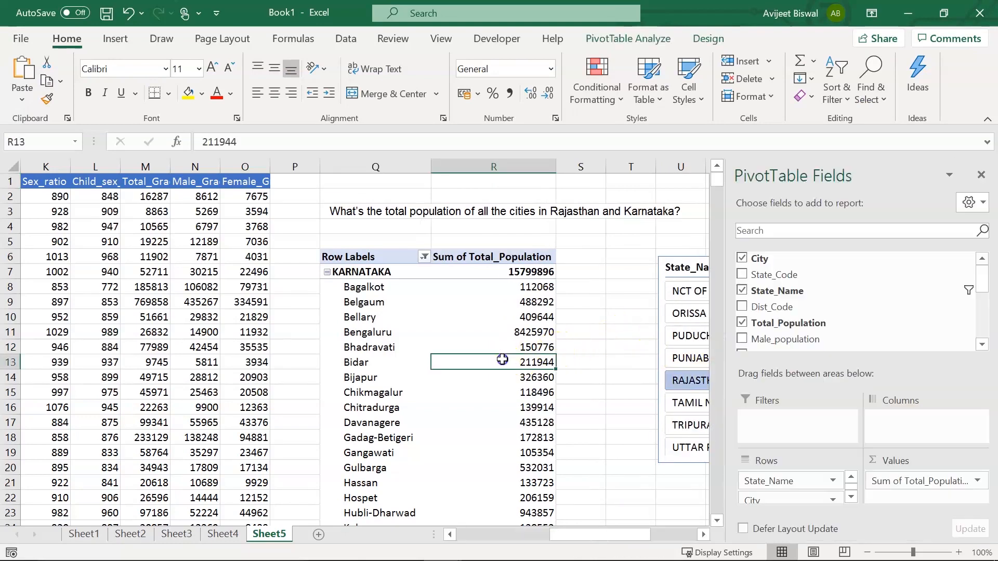
key("Left")
key("Up")
key("Up")
key("Up")
key("Up")
key("Up")
key("Up")
key("Down")
key("Down")
key("Down")
key("Down")
key("Down")
key("Down")
key("Down")
key("Down")
key("Down")
key("Down")
key("Down")
key("Down")
key("Down")
key("Down")
key("Down")
key("Down")
key("Down")
key("Down")
key("Down")
key("Down")
key("Down")
key("Down")
key("Down")
key("Down")
key("Down")
key("Down")
key("Down")
key("Down")
key("Down")
key("Down")
key("Down")
key("Down")
key("Down")
key("Down")
key("Down")
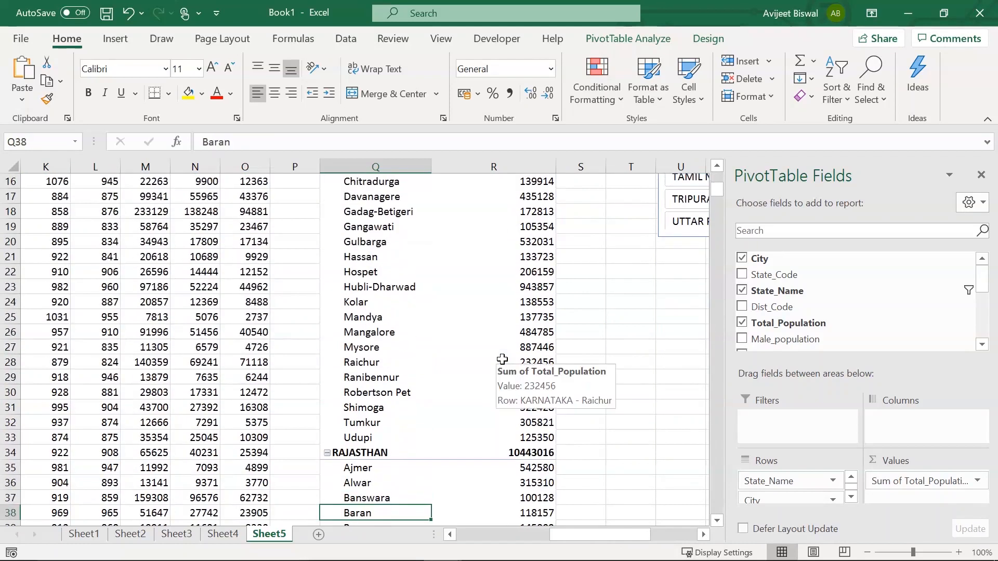
key("Up")
key("Up")
key("Up")
key("Up")
key("Up")
key("Up")
key("Up")
key("Up")
key("Up")
key("Up")
key("Up")
key("Up")
key("Up")
key("Up")
key("Up")
key("Up")
key("Up")
key("Up")
key("Up")
key("Up")
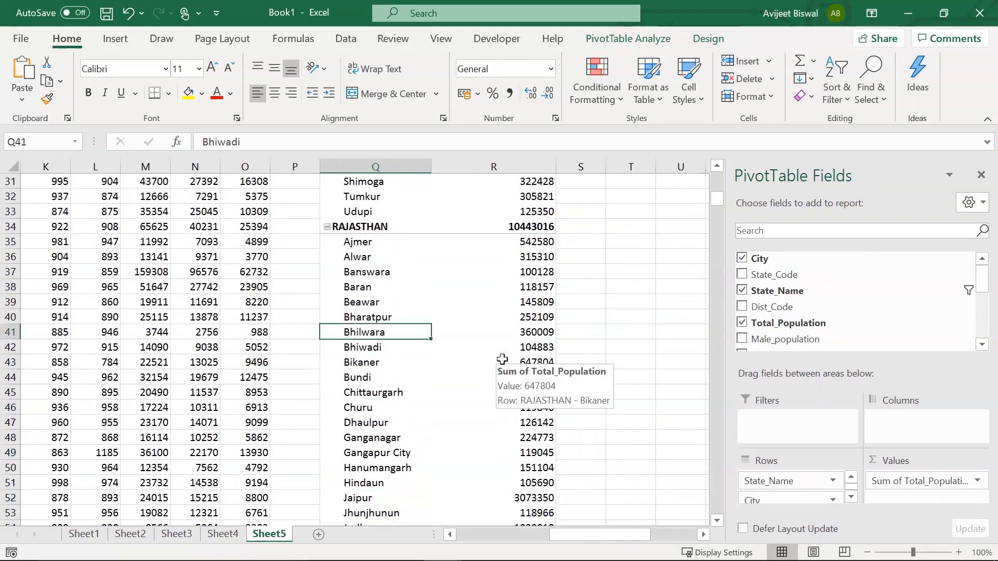
key("Up")
key("Up")
key("Up")
key("Up")
key("Up")
key("Up")
key("Up")
key("Up")
key("Up")
key("Up")
key("Up")
key("Up")
key("Up")
key("Up")
key("Up")
key("Up")
key("Up")
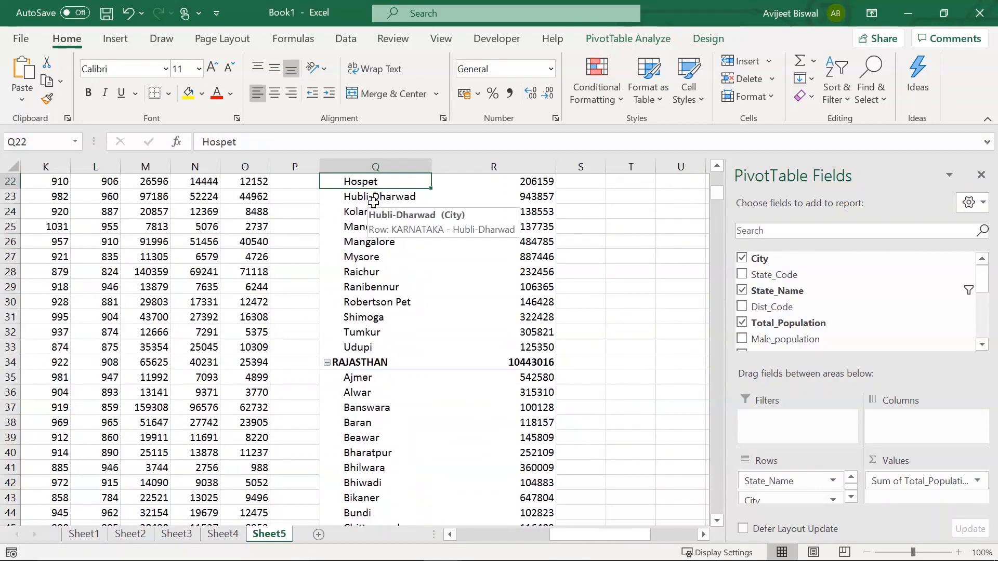
key("Down")
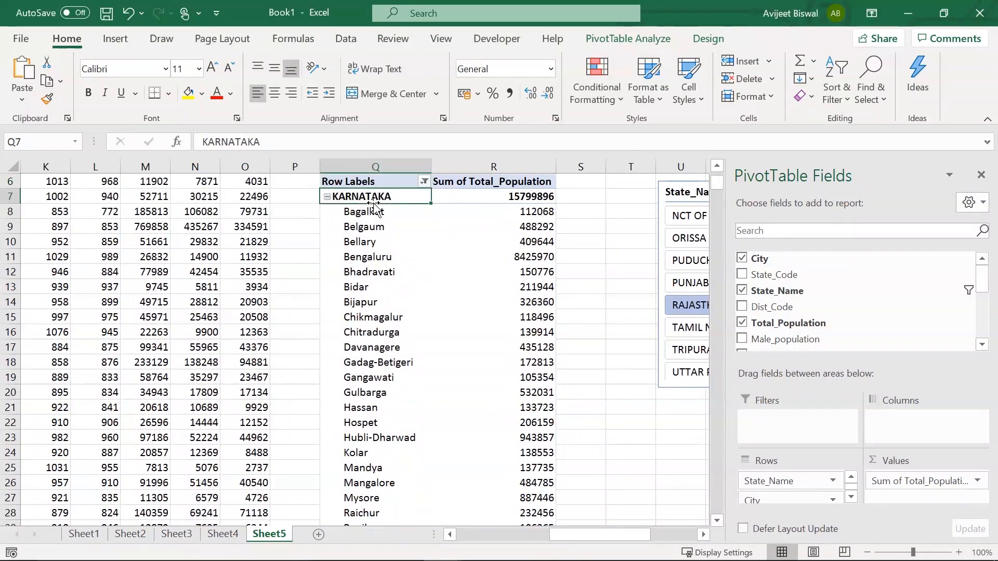
key("Right")
key("Down")
key("Down")
key("Down")
key("Down")
key("Down")
key("Down")
key("Down")
key("Down")
key("Down")
key("Down")
key("Down")
key("Down")
key("Down")
key("Down")
key("Down")
key("Down")
key("Down")
key("Down")
key("Down")
key("Down")
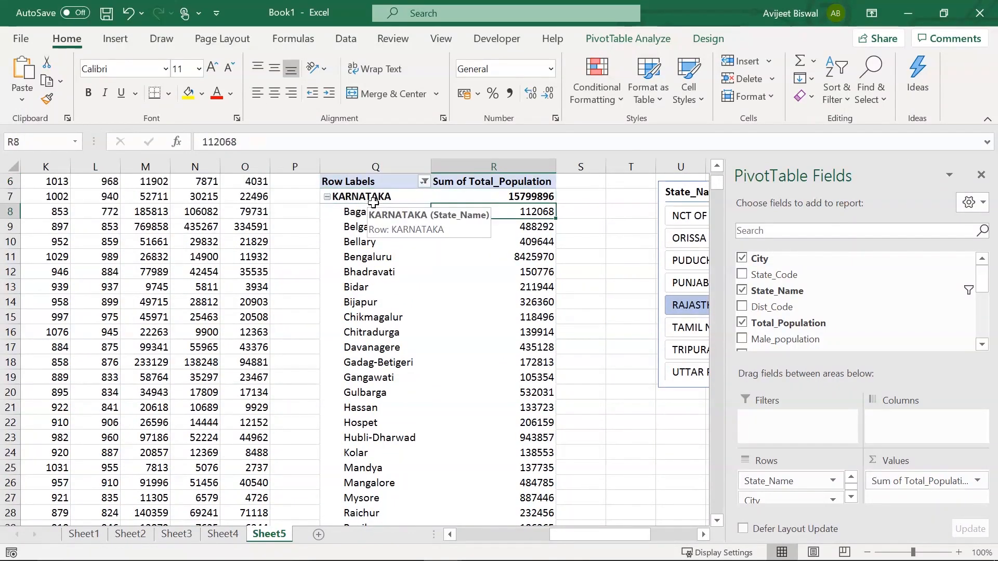
key("Left")
key("Up")
key("Down")
key("Down")
key("Down")
key("Down")
key("Down")
key("Down")
key("Down")
key("Down")
key("Down")
key("Down")
key("Down")
key("Down")
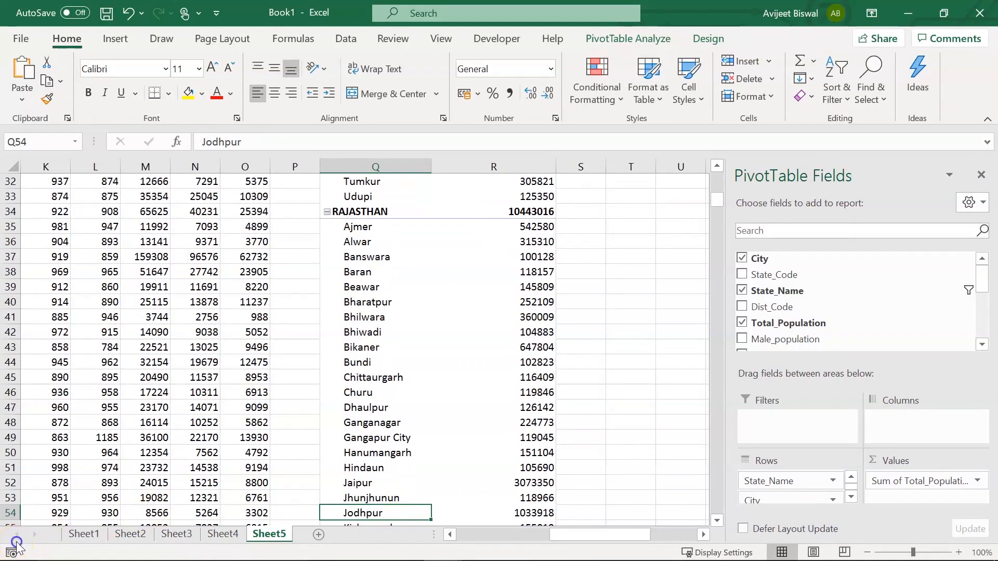
Step: Go to Sheet6 and read the question in Q3 and the Male_Literates column heading in the dataset
key("ctrl+Page_Down")
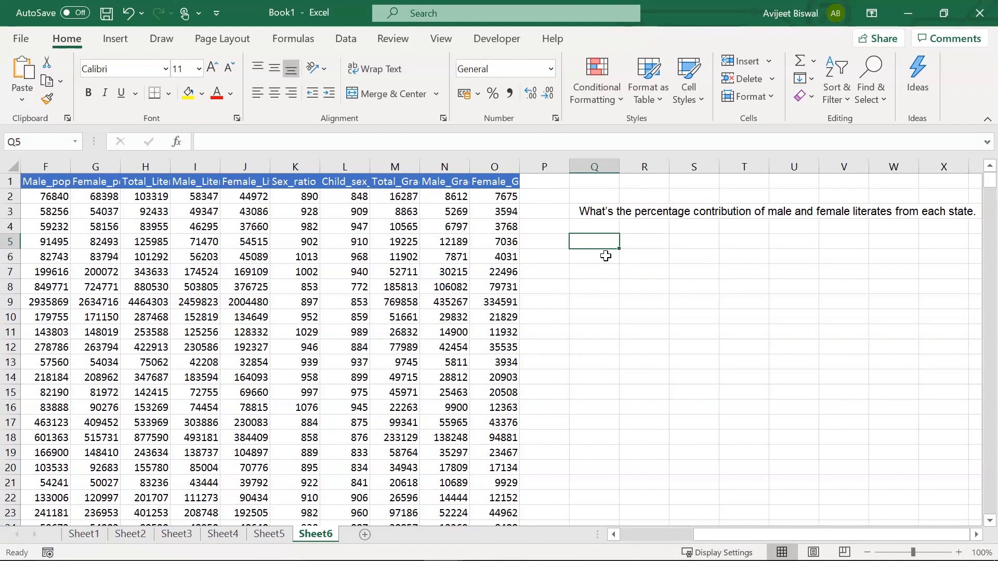
left_click(595, 210)
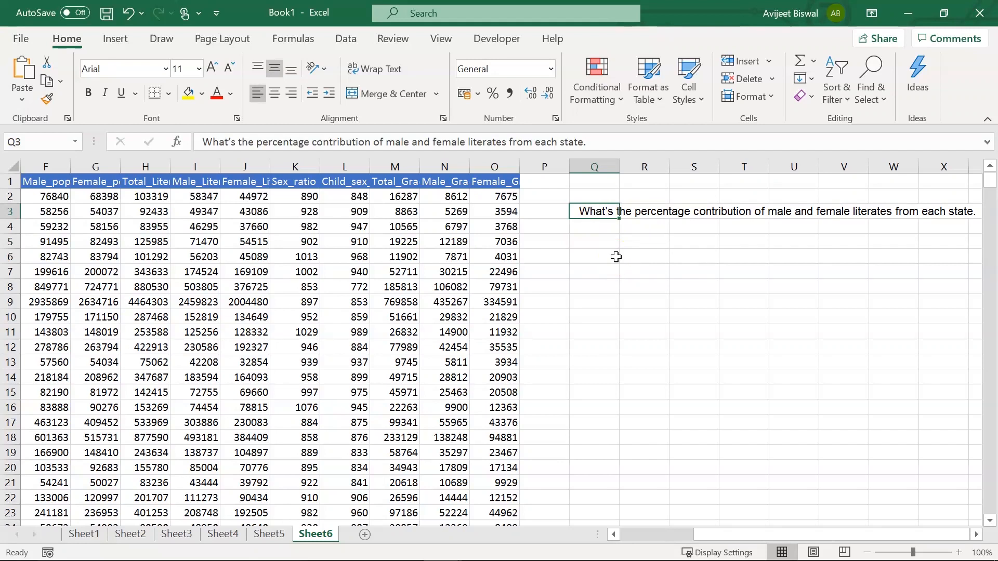
left_click(175, 272)
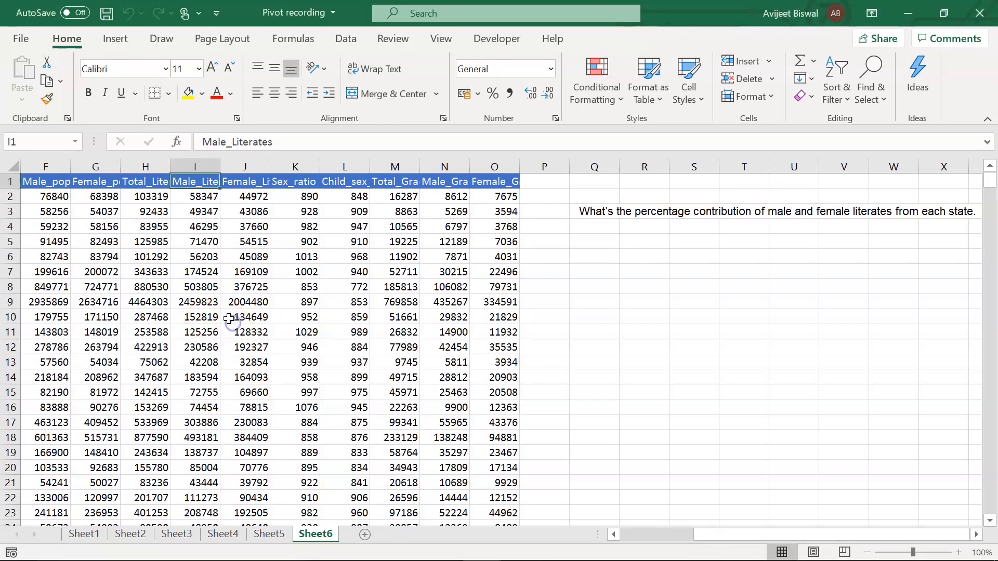
Step: Insert a PivotTable from the Sheet6 range A1:O494 into the existing worksheet at cell Q6
left_click(220, 315)
left_click(115, 38)
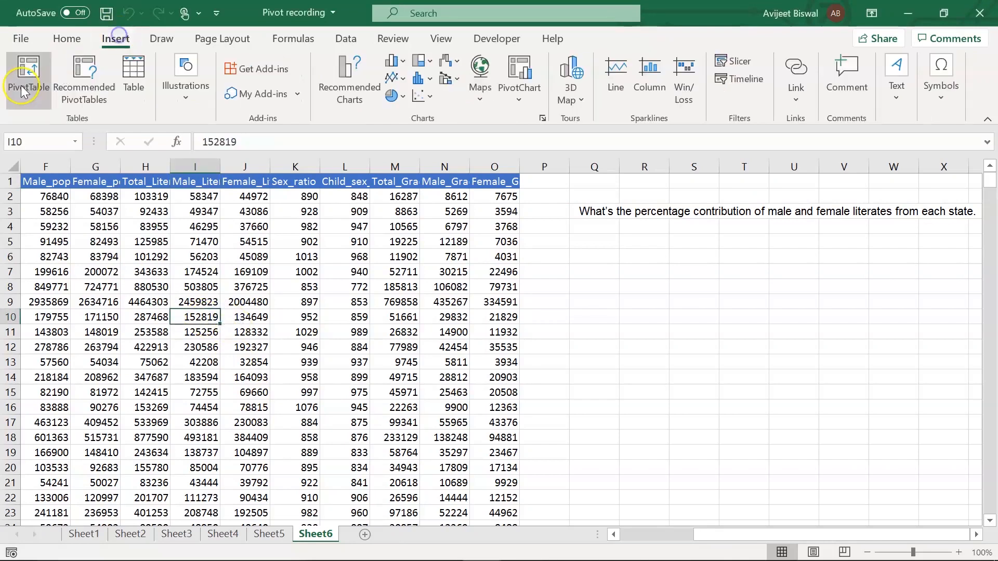
left_click(22, 84)
left_click(587, 403)
left_click(673, 423)
left_click_drag(738, 224, 558, 198)
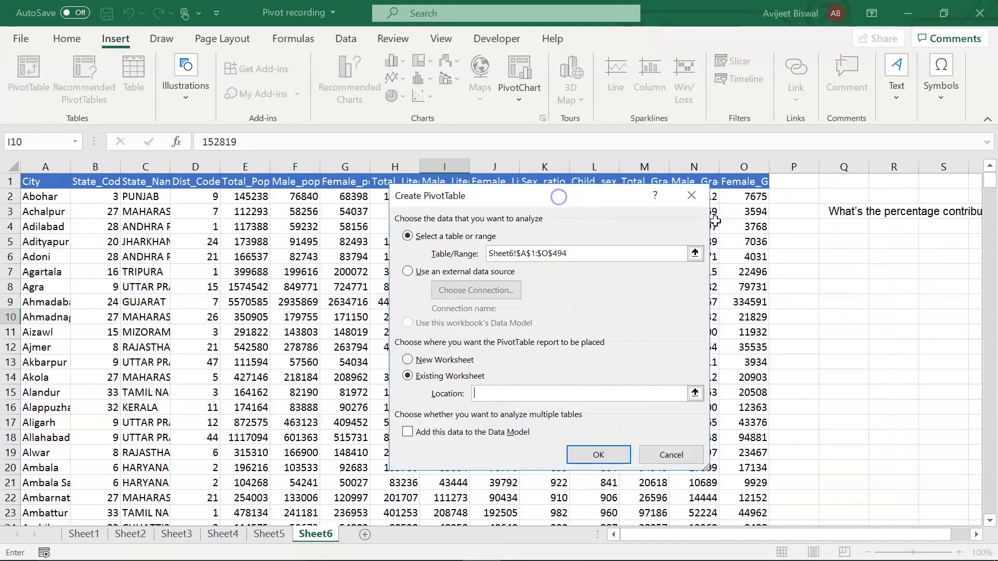
left_click(862, 253)
left_click(598, 454)
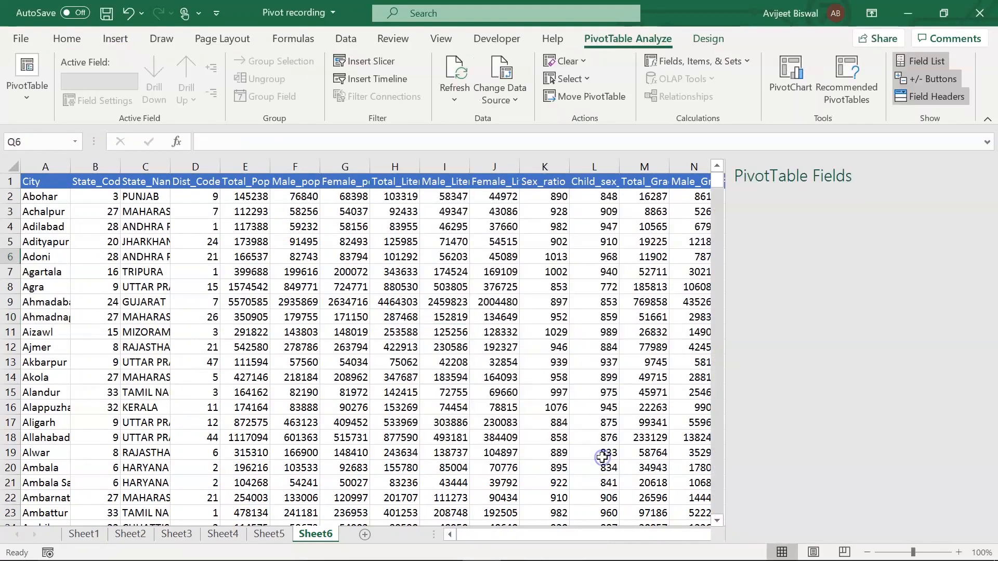
Step: Show the empty PivotTable at Q6 and locate the Male_Literates and Female_Literates fields in its field list
left_click_drag(537, 533, 686, 536)
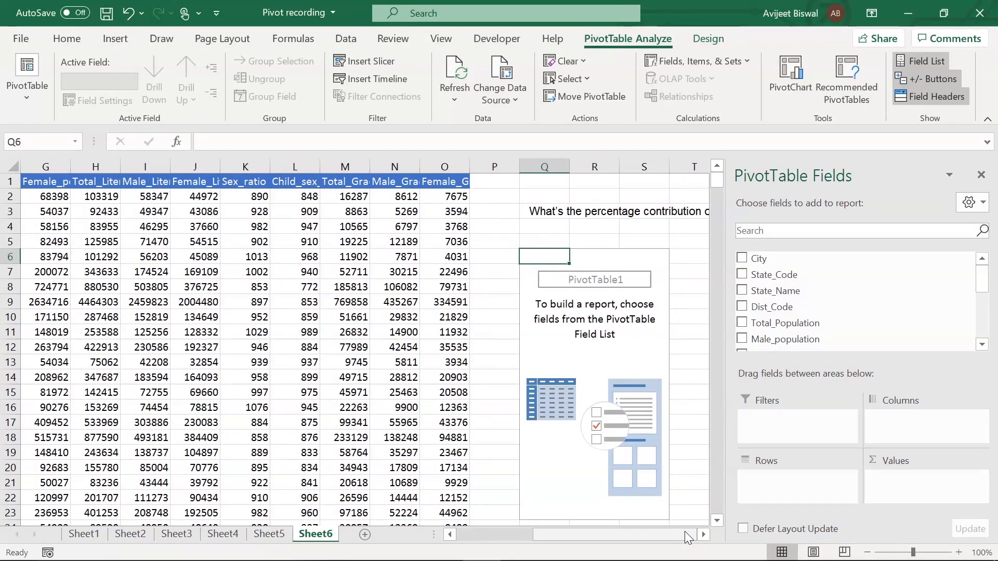
scroll(982, 304, "down", 4)
left_click_drag(978, 296, 979, 300)
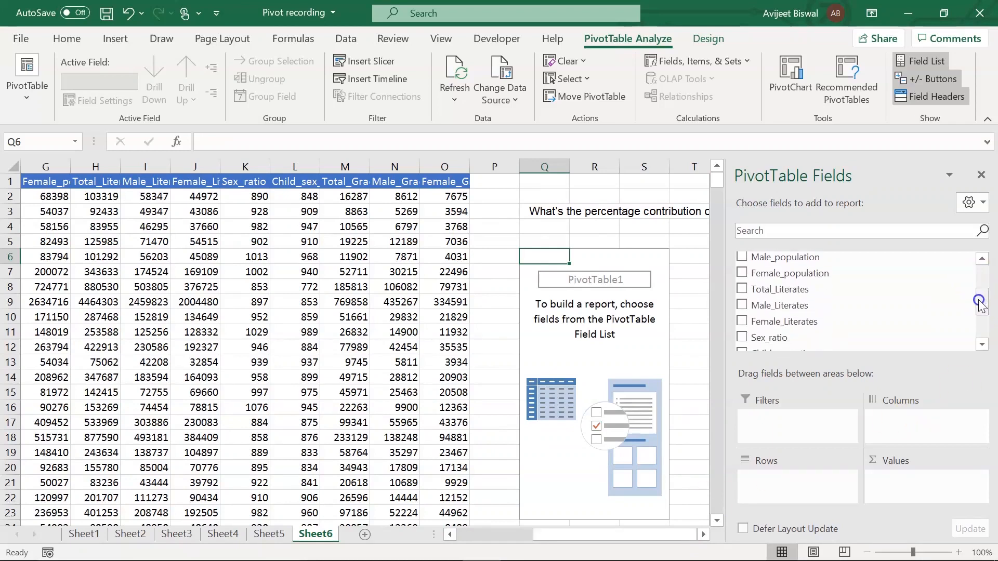
Step: Add Male_Literates and Female_Literates to the pivot table as summed values
left_click_drag(879, 305, 917, 485)
left_click_drag(801, 325, 918, 500)
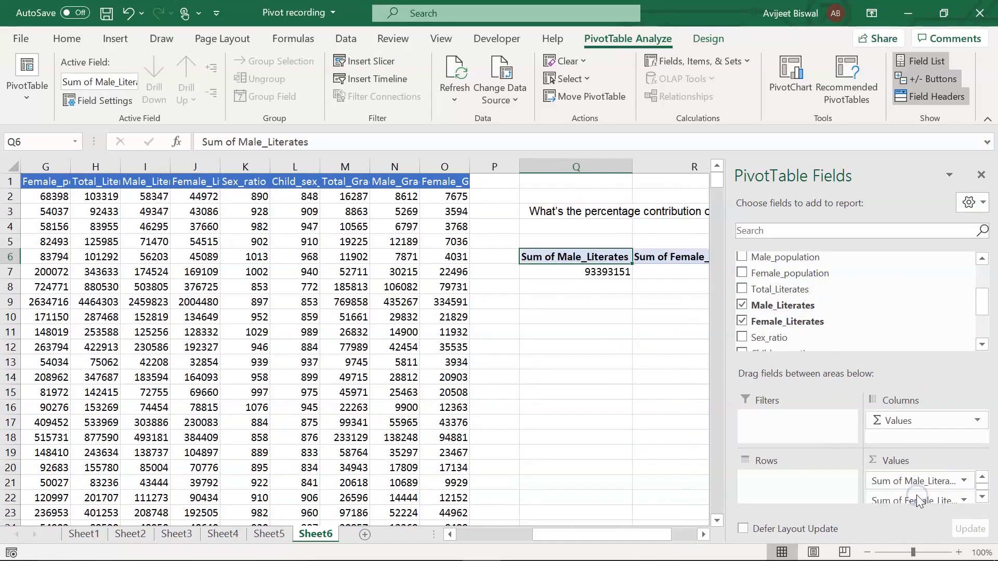
left_click_drag(613, 537, 679, 535)
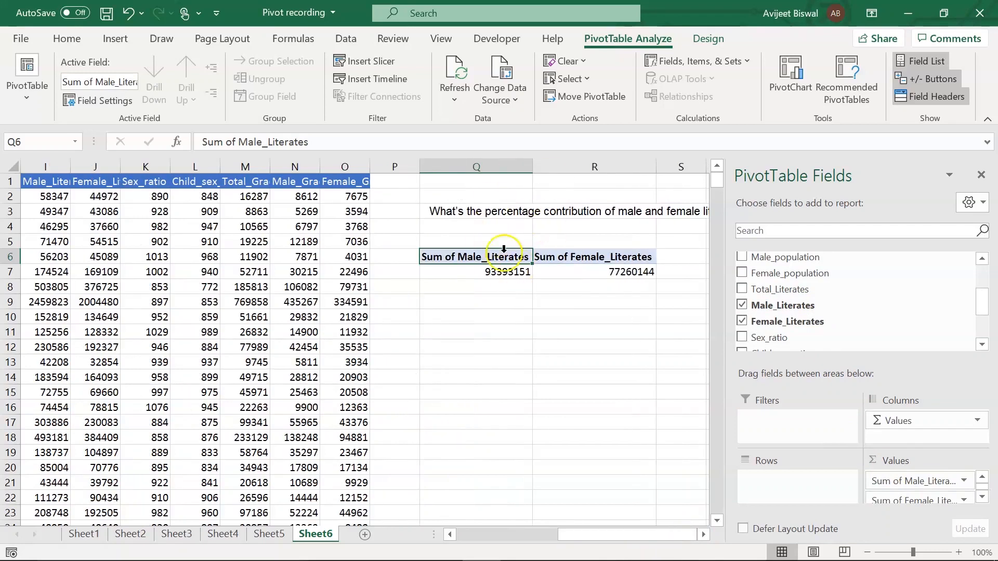
Step: Break the pivot table's literate sums down by state, using State_Name as the row field
mouse_move(513, 276)
left_click_drag(982, 304, 983, 271)
left_click_drag(848, 295, 779, 479)
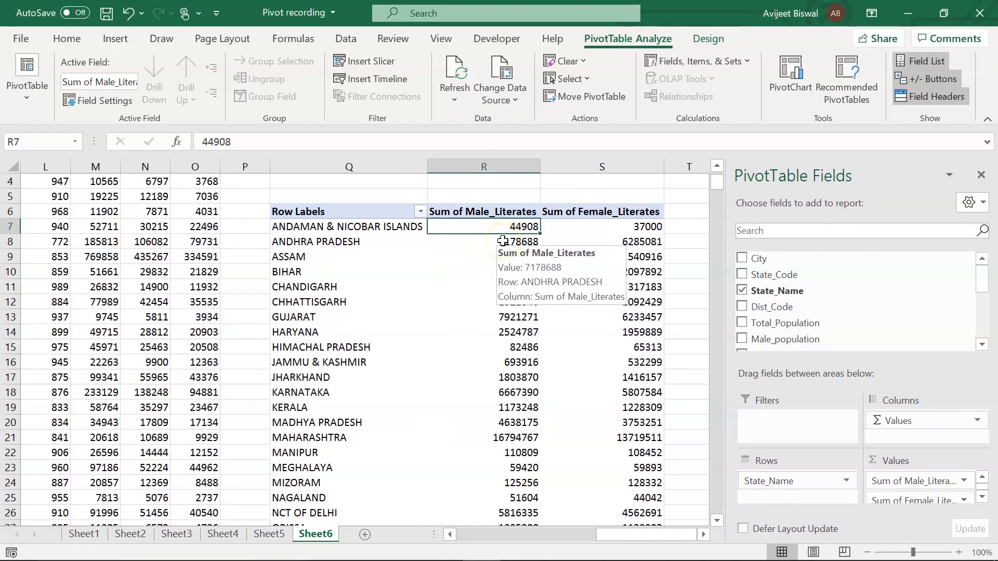
left_click(357, 227)
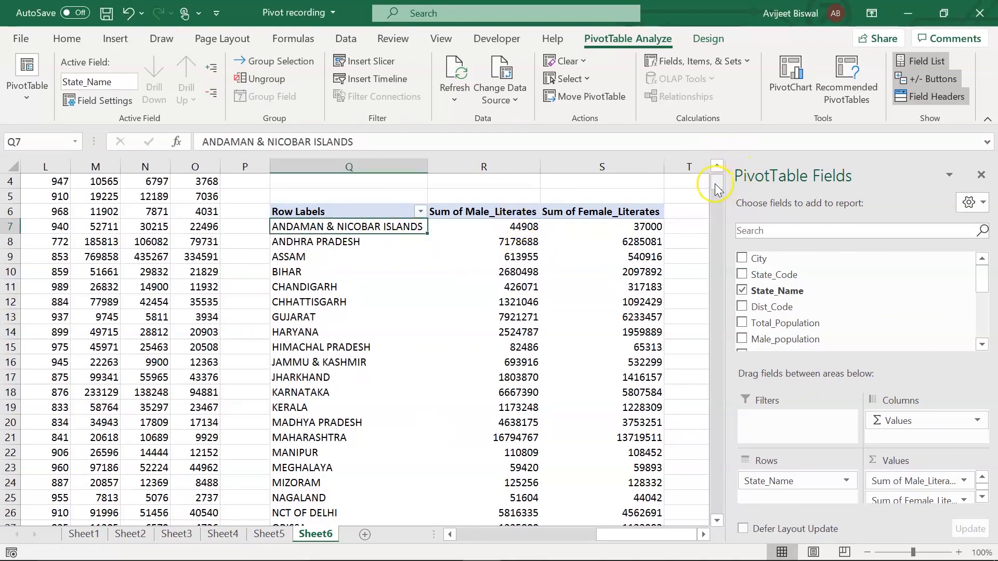
scroll(717, 189, "up", 1)
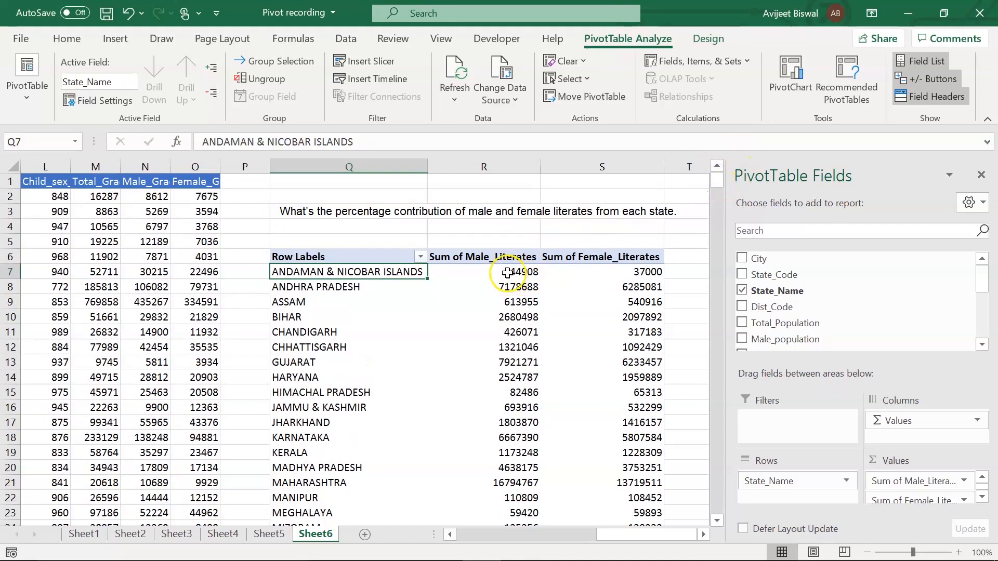
Step: Show the Sum of Male_Literates values as % of Grand Total
left_click(507, 271)
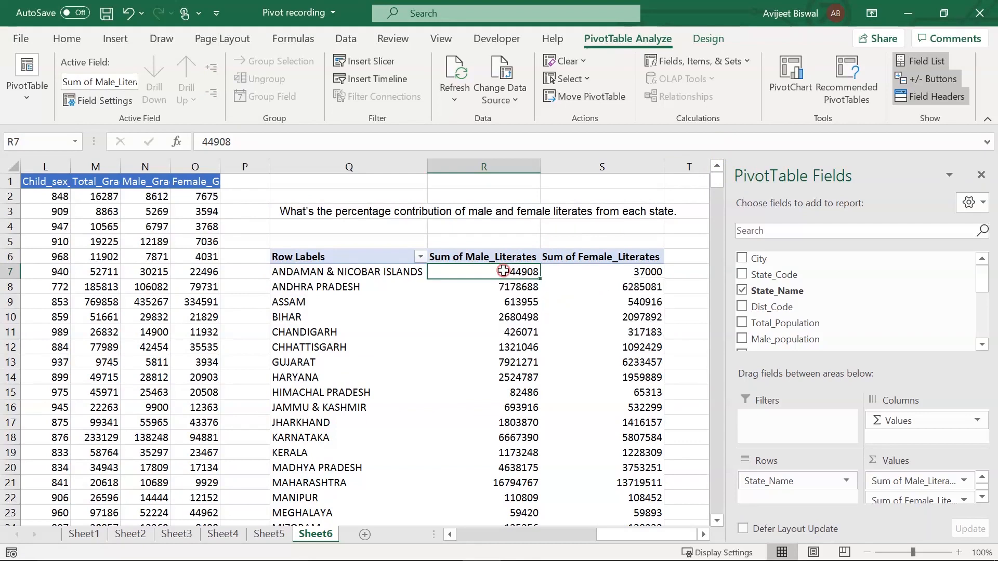
right_click(503, 271)
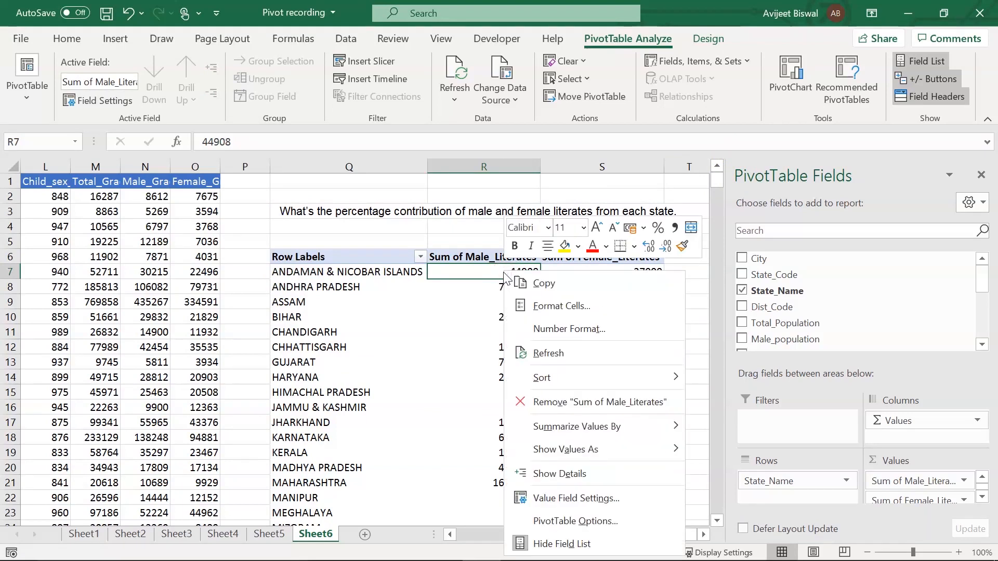
left_click(546, 450)
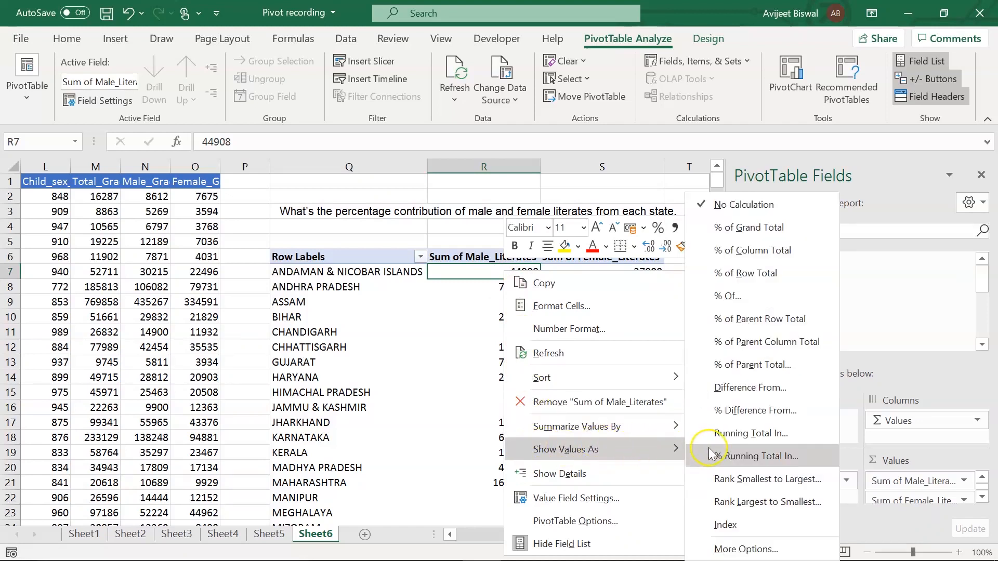
left_click(755, 228)
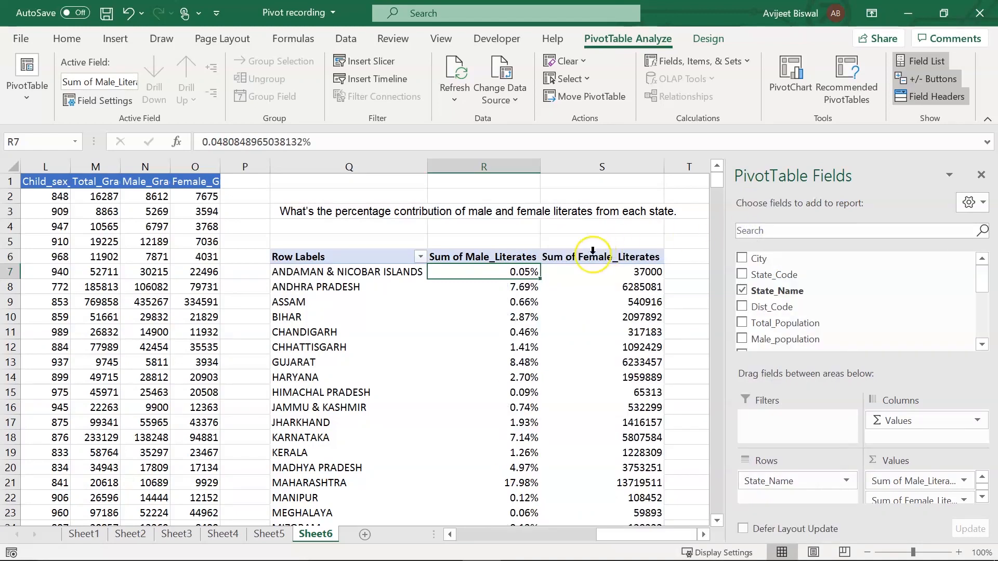
Step: Look through the male literate percentages of the states in the pivot table
key("Down")
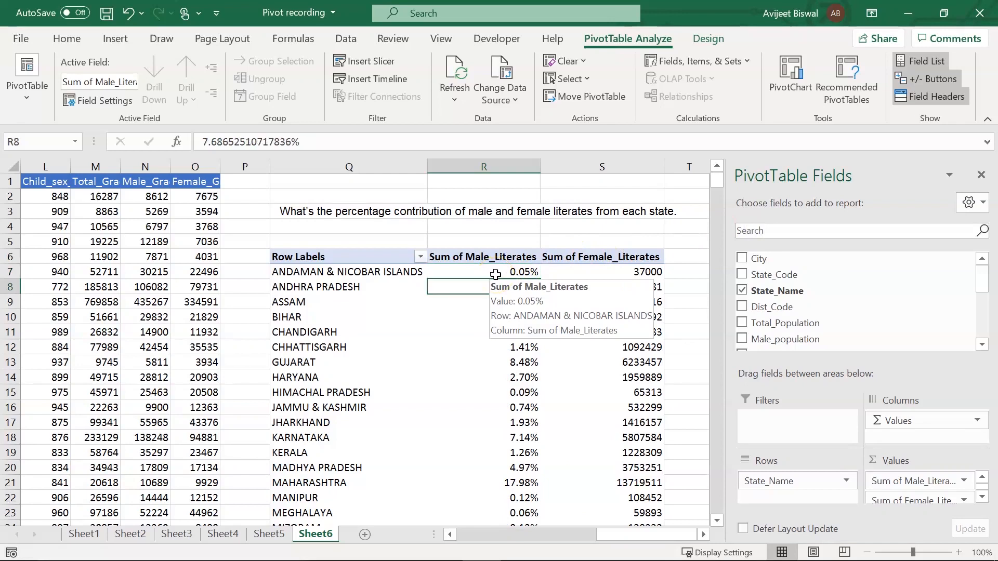
key("Up")
key("Down")
key("Down")
key("Down")
key("Down")
key("Down")
key("Down")
key("Down")
key("Down")
key("Down")
key("Down")
key("Down")
key("Down")
key("Down")
key("Down")
key("Down")
key("Down")
key("Down")
key("Down")
key("Down")
key("Down")
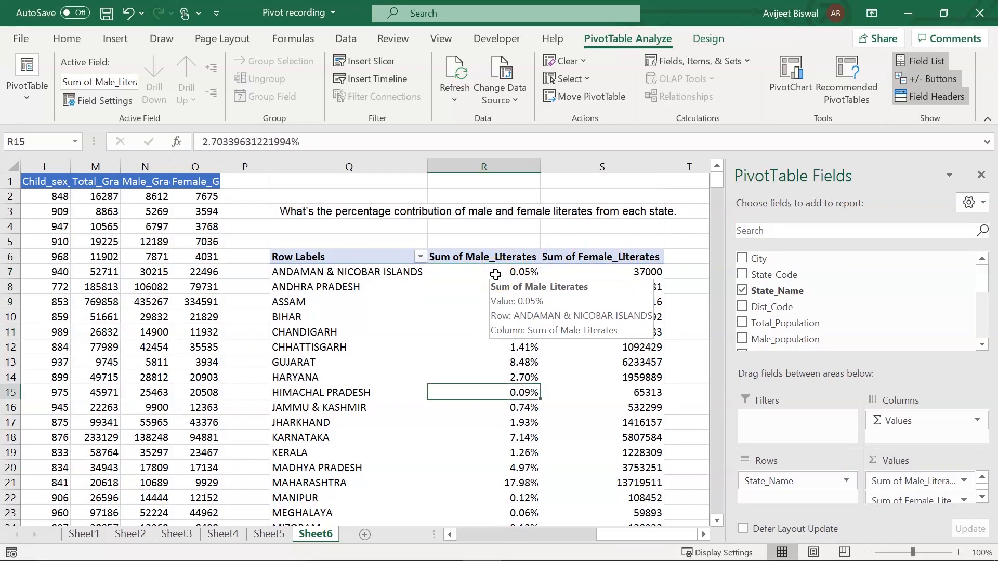
key("Up")
key("Up")
key("Up")
key("Up")
key("Up")
key("Up")
key("Up")
key("Up")
key("Up")
key("Up")
key("Up")
key("Up")
key("Up")
key("Up")
key("Up")
key("Up")
key("Up")
key("Up")
key("Up")
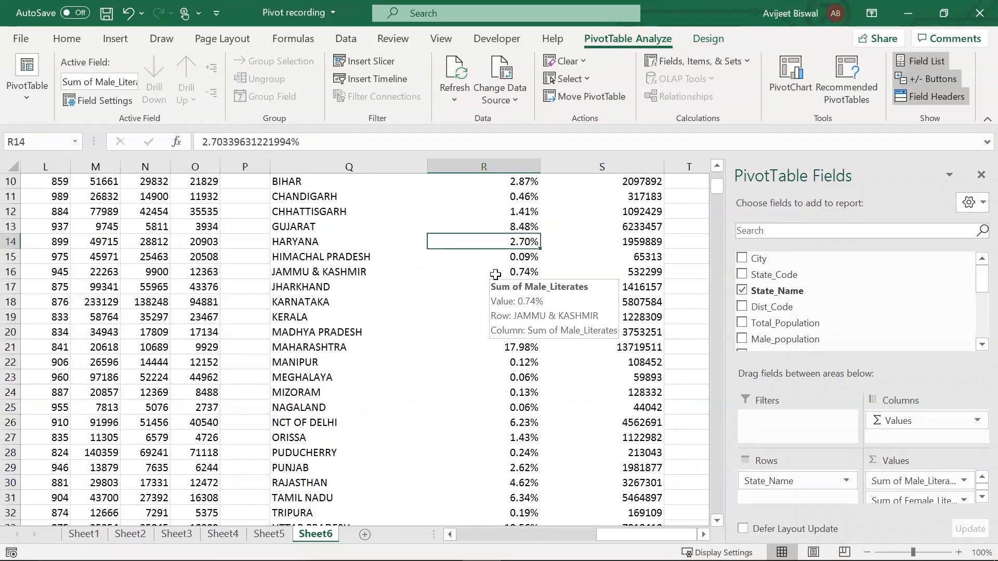
Step: Sort the states by Sum of Male_Literates from largest to smallest
scroll(497, 274, "up", 3)
left_click(501, 269)
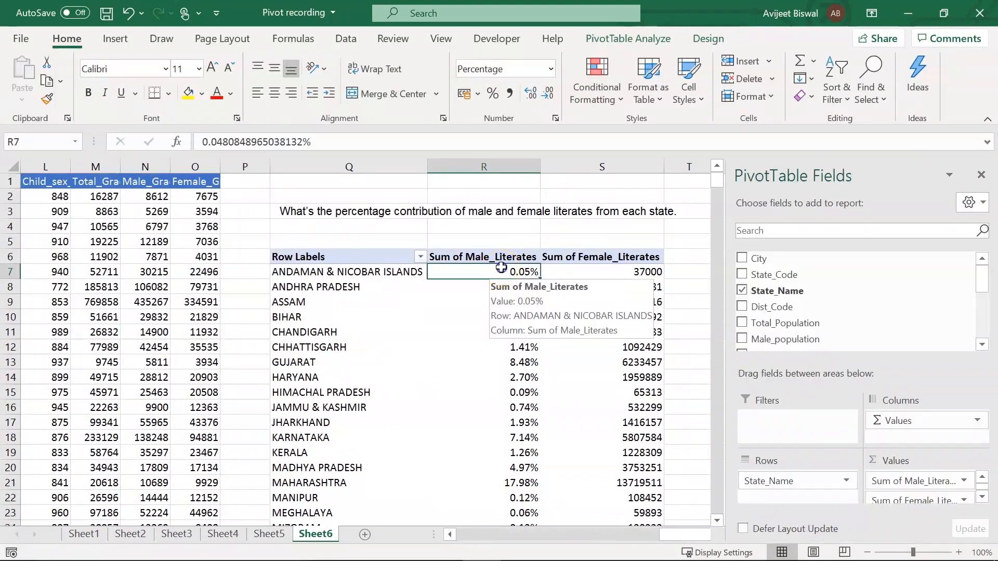
right_click(501, 269)
mouse_move(590, 435)
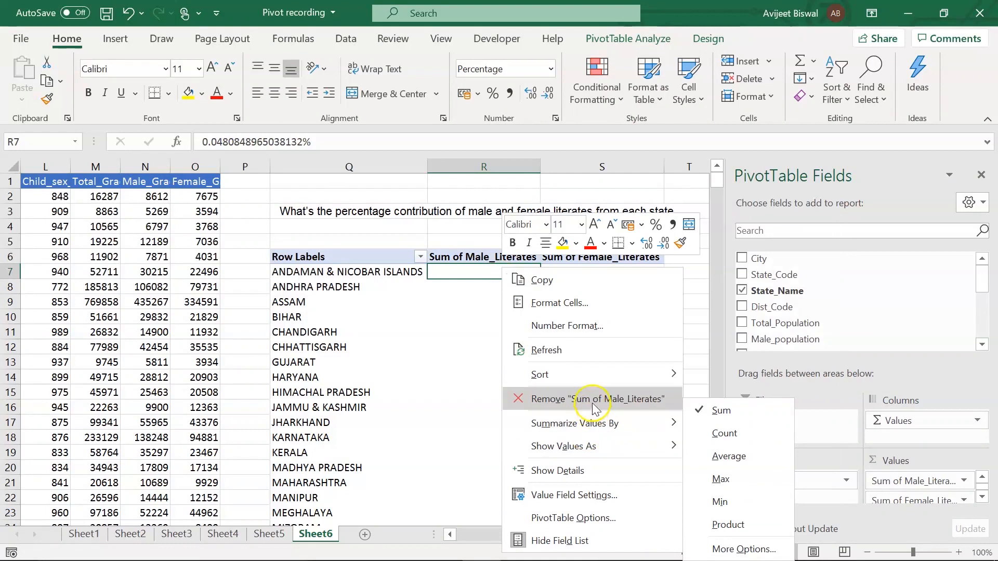
mouse_move(596, 375)
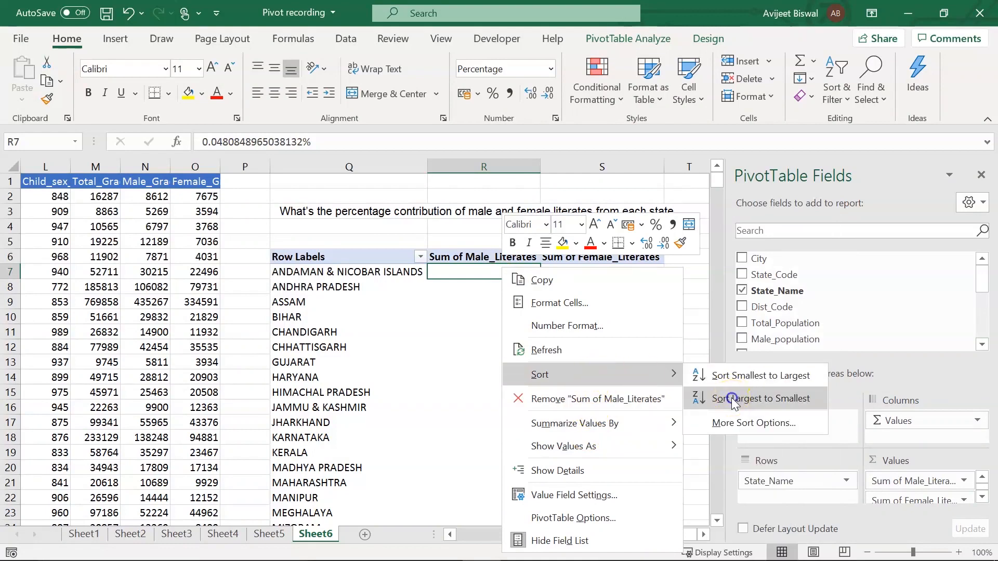
left_click(731, 401)
Step: Examine the sorted male literate percentages to find the states with the highest and lowest contributions
left_click(328, 270)
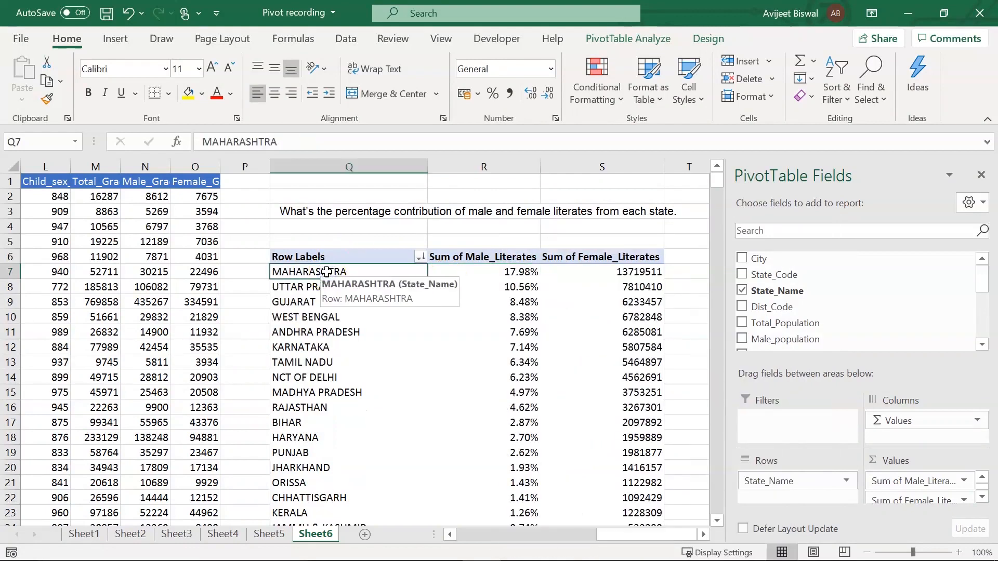
key("Right")
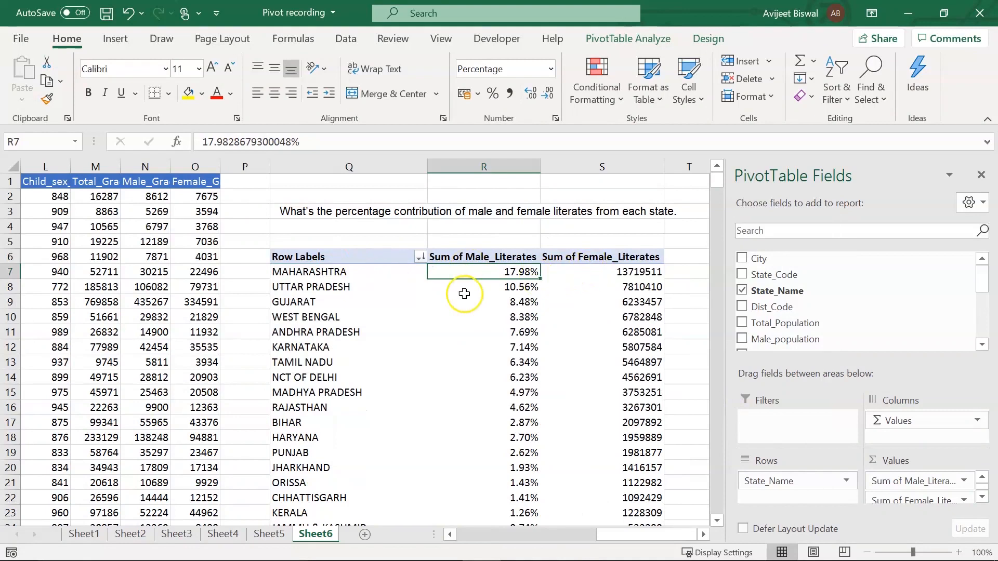
left_click(320, 290)
key("Down")
key("Down")
key("Down")
key("Down")
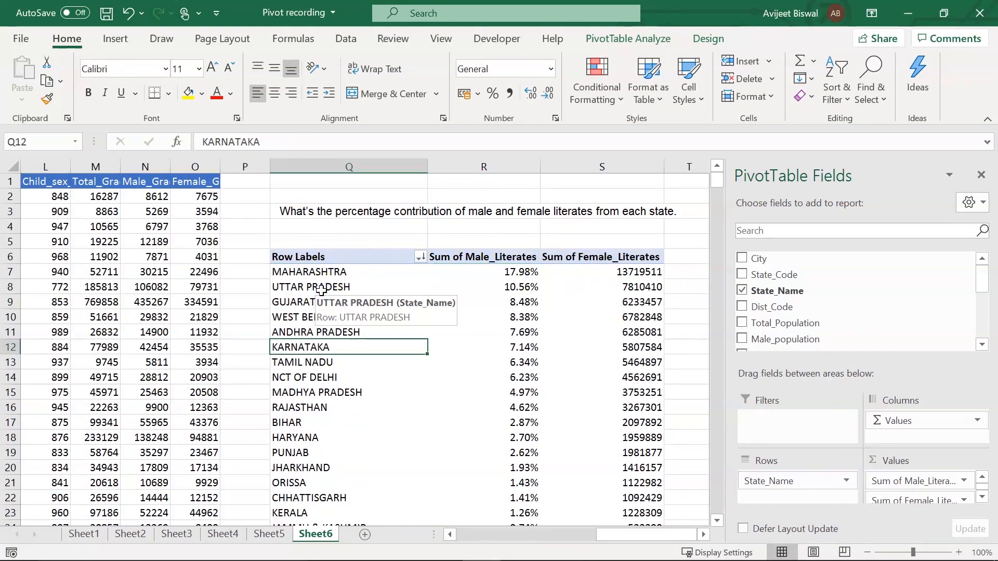
key("Right")
key("Down")
key("Down")
key("Down")
key("Down")
key("Down")
key("Down")
key("Down")
key("Down")
key("Down")
key("Down")
key("Down")
key("Down")
key("Down")
key("Down")
key("Down")
key("Down")
key("Down")
key("Down")
key("Down")
key("Down")
key("Down")
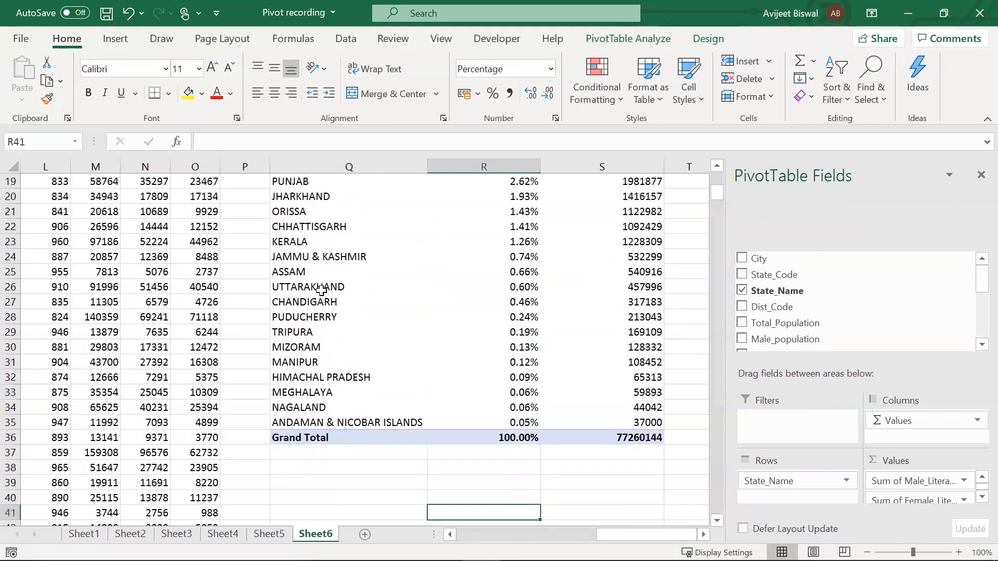
key("Up")
key("Up")
key("Up")
key("Up")
key("Up")
key("Up")
key("Up")
key("Up")
key("Up")
key("Up")
key("Up")
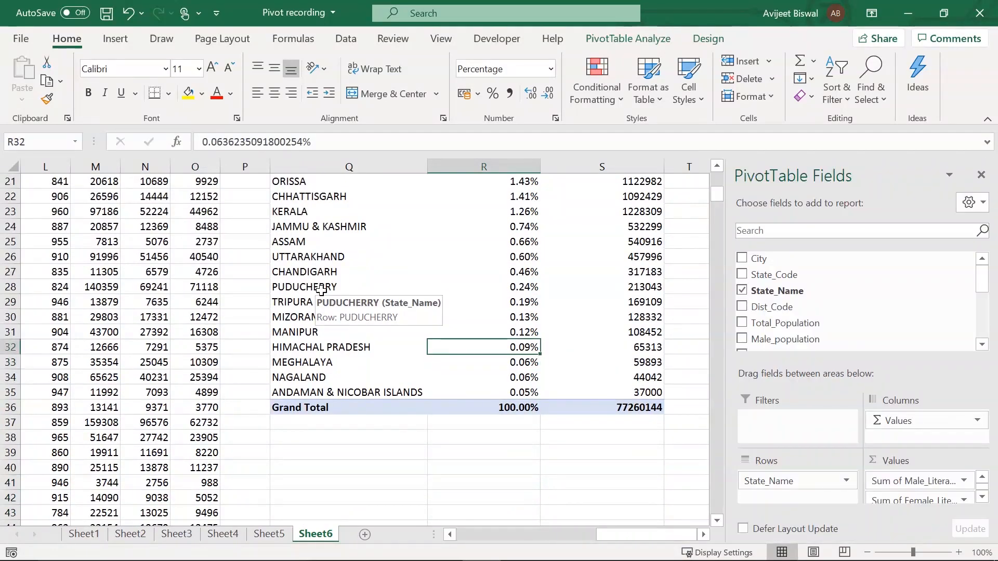
key("Down")
key("Down")
key("Down")
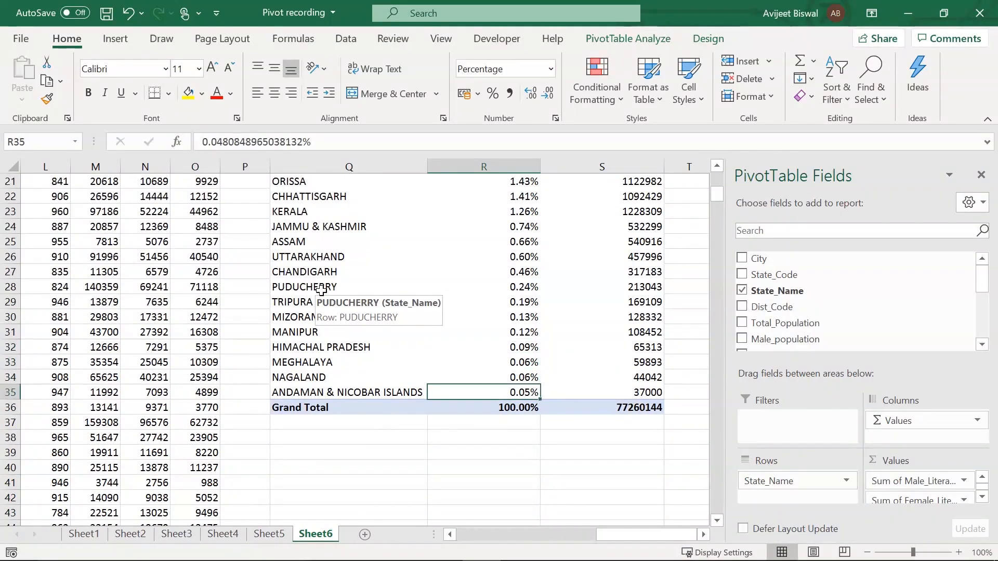
key("Up")
key("Up")
key("Up")
key("Up")
key("Up")
key("Up")
key("Up")
key("Up")
key("Up")
key("Up")
key("Up")
key("Up")
key("Up")
key("Up")
key("Up")
key("Up")
key("Up")
key("Up")
key("Up")
key("Up")
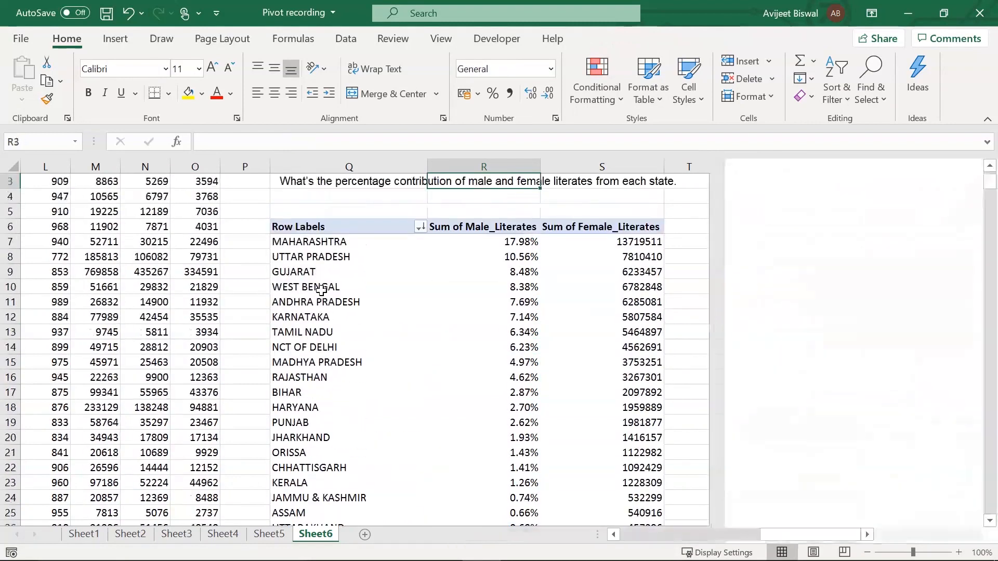
key("Down")
key("Down")
key("Down")
key("Down")
key("Down")
key("Down")
key("Down")
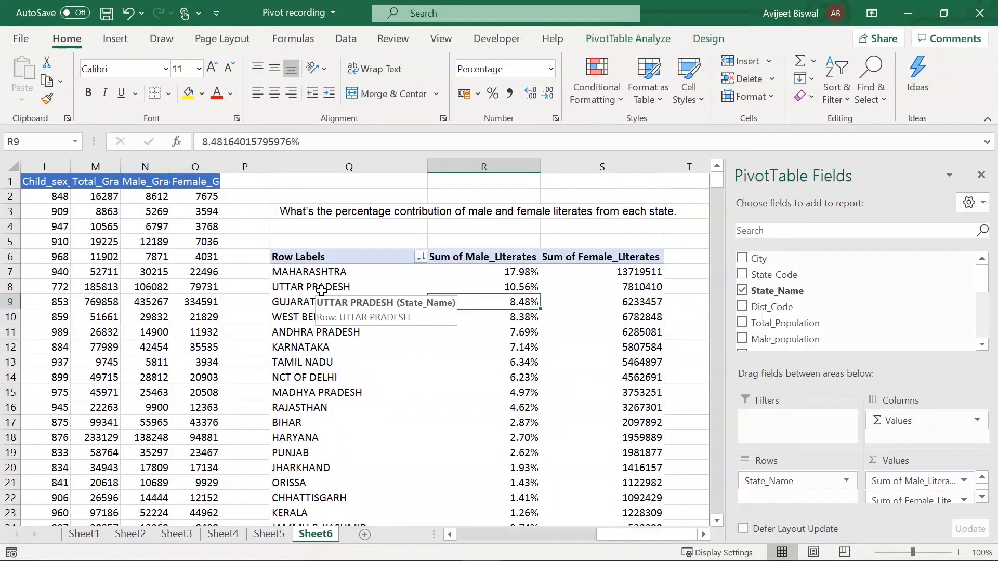
Step: Show the Sum of Female_Literates values as % of Grand Total
left_click(476, 277)
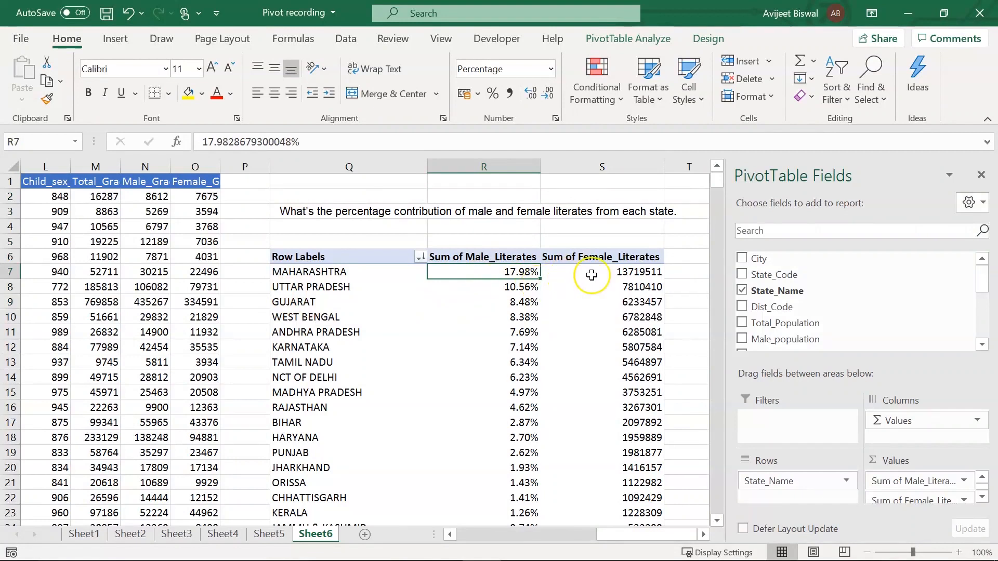
left_click(635, 274)
right_click(636, 274)
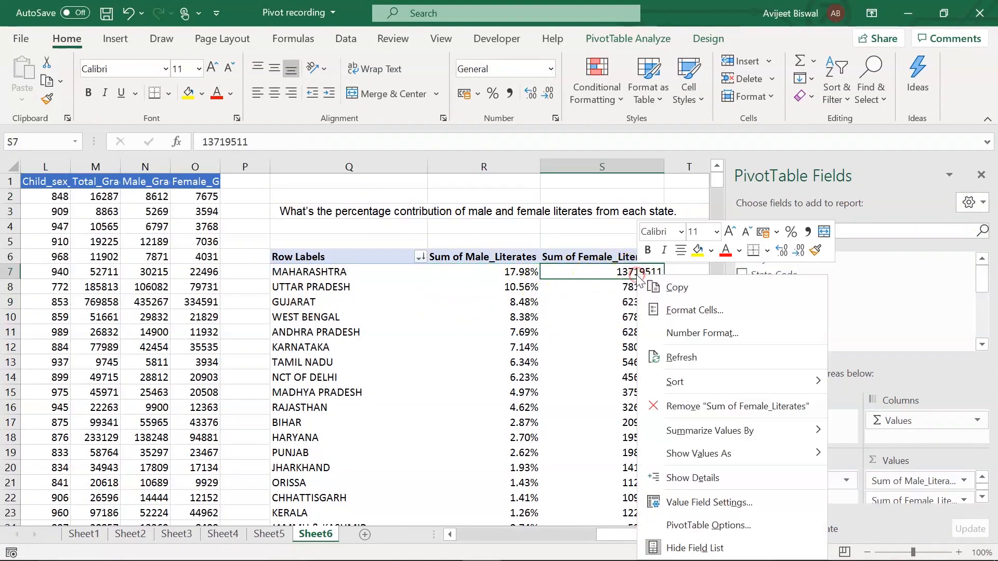
mouse_move(688, 378)
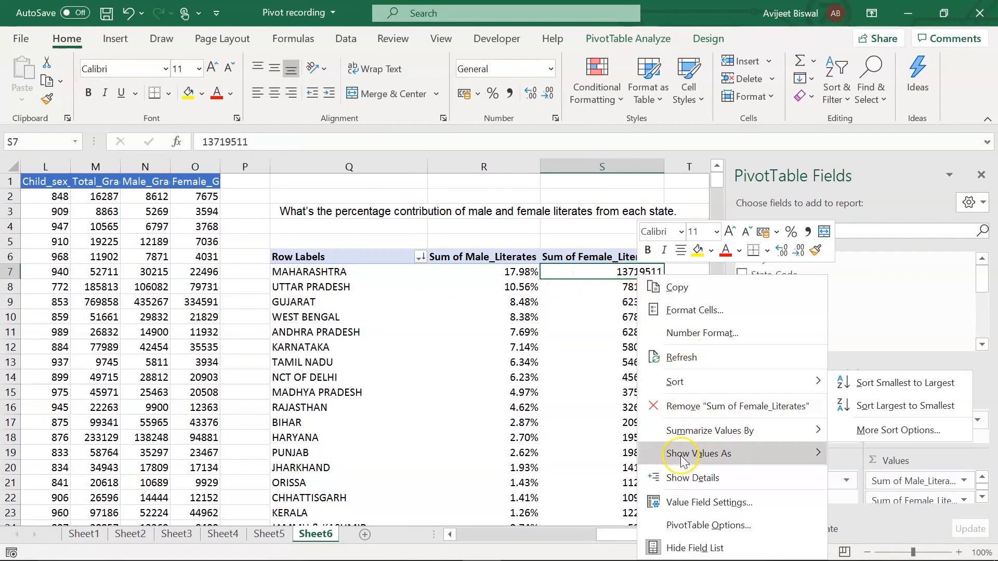
mouse_move(699, 454)
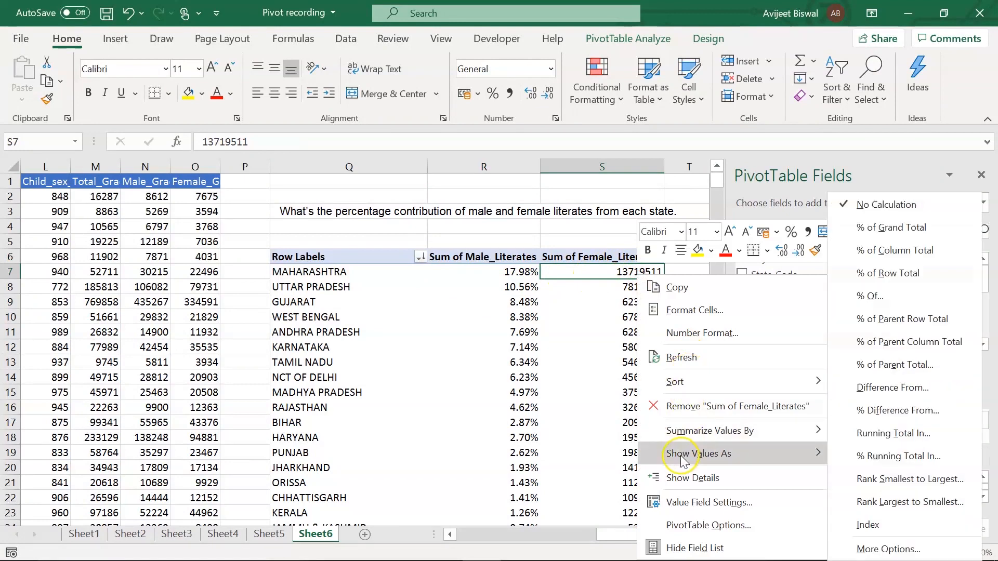
left_click(890, 229)
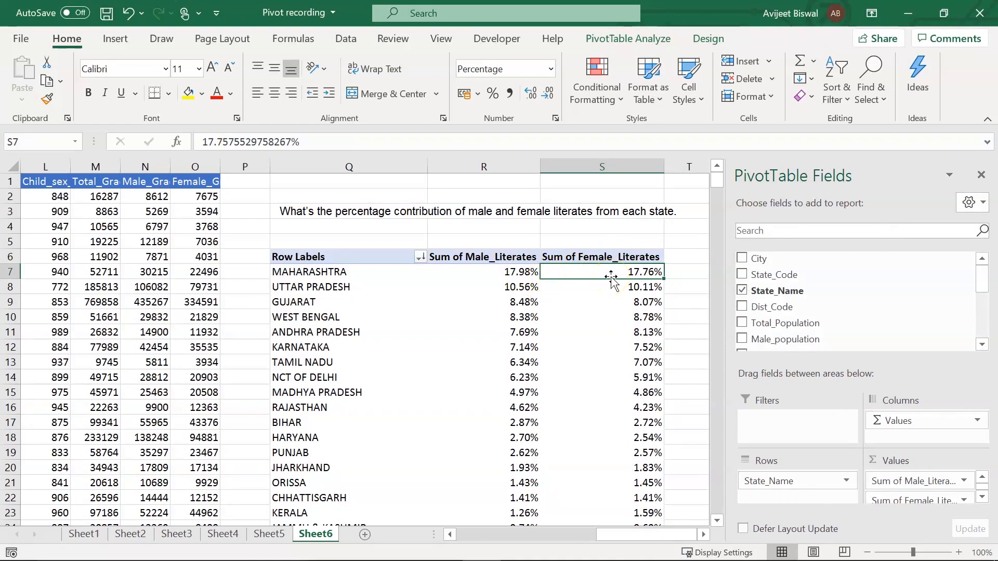
Step: Look through the female literate percentages of the states and compare them with the male percentages
key("Down")
key("Down")
key("Up")
key("Up")
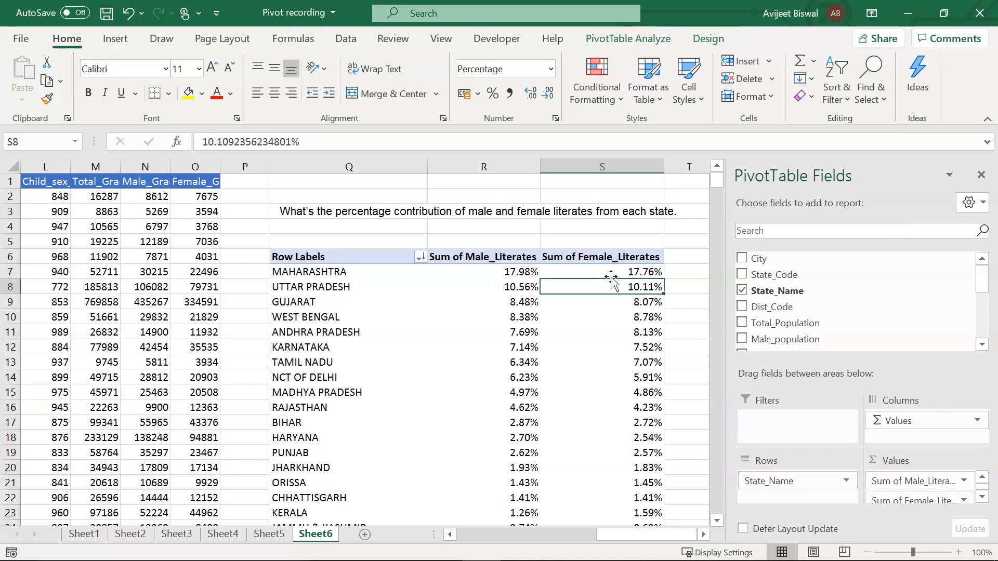
key("Down")
key("Down")
key("Down")
key("Down")
key("Down")
key("Down")
key("Down")
key("Down")
key("Down")
key("Down")
key("Down")
key("Down")
key("Down")
key("Down")
key("Down")
key("Down")
key("Down")
key("Down")
key("Down")
key("Down")
key("Down")
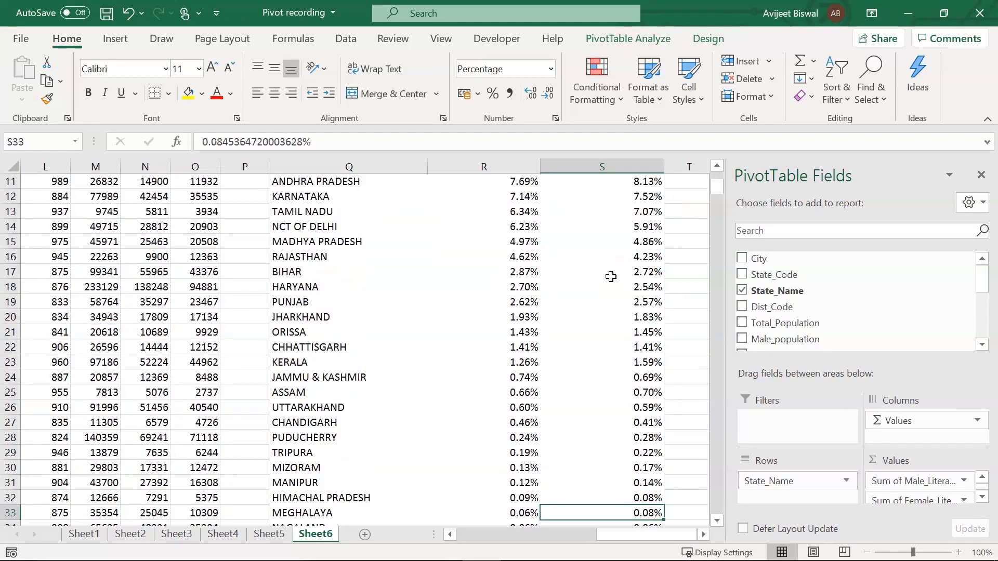
key("Up")
key("Up")
key("Up")
key("Up")
key("Up")
key("Up")
key("Up")
key("Up")
key("Up")
key("Up")
key("Up")
key("Up")
key("Up")
key("Up")
key("Up")
key("Up")
key("Up")
key("Up")
key("Up")
key("Up")
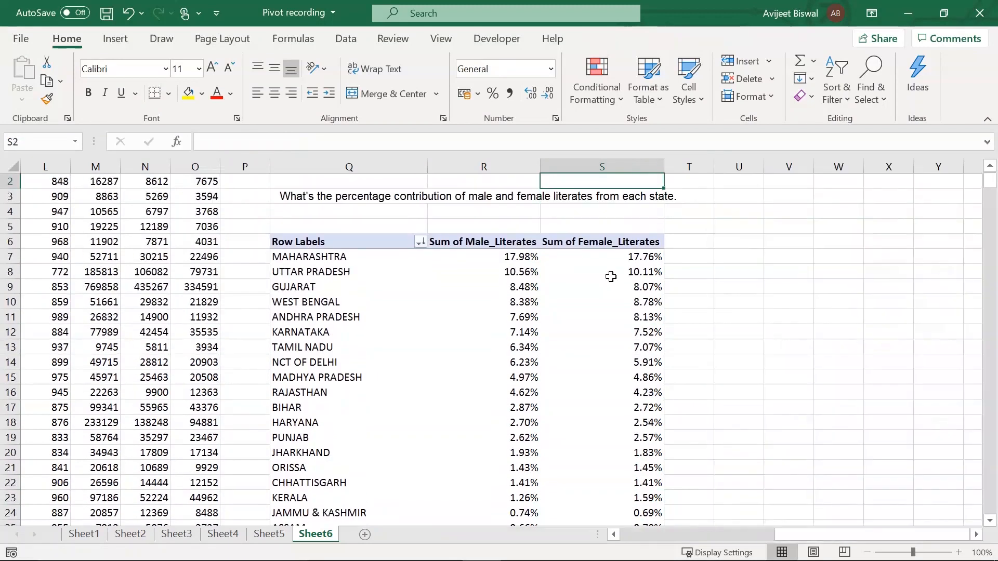
key("Down")
key("Down")
key("Down")
key("Down")
key("Down")
key("Down")
key("Down")
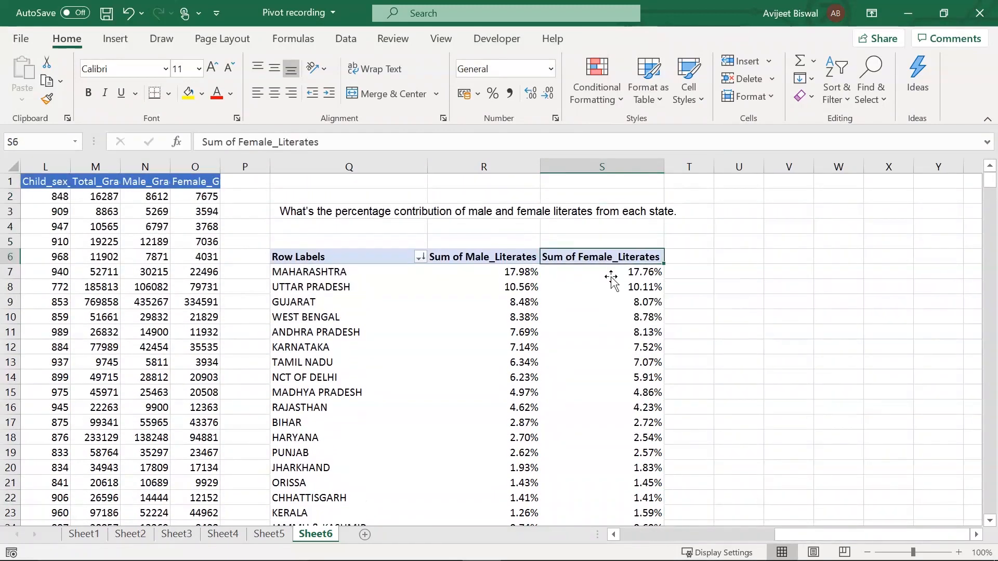
key("Left")
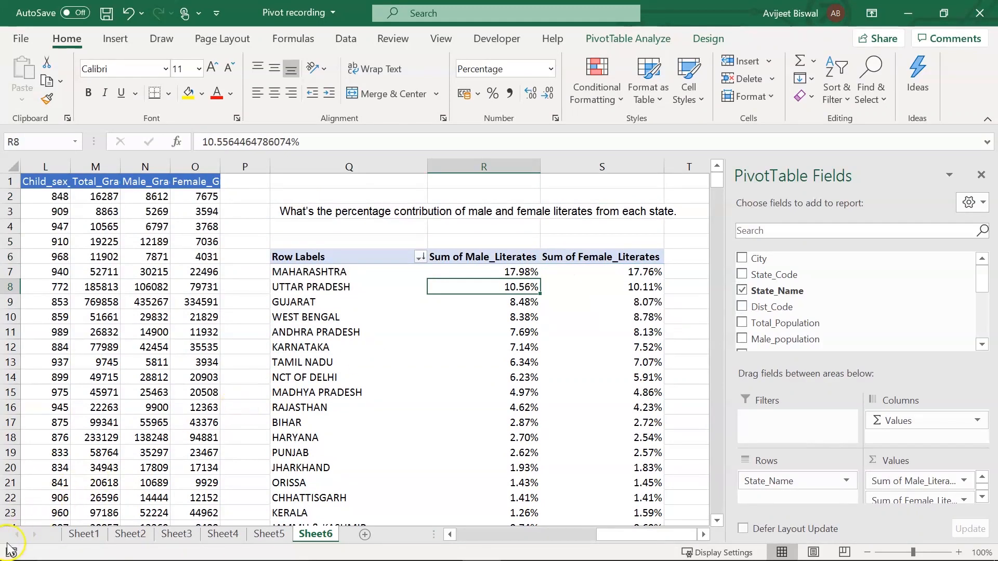
Step: Create a pivot table from Sheet7!$A$1:$O$494 on the existing Sheet7 worksheet at cell Q6
key("ctrl+Page_Down")
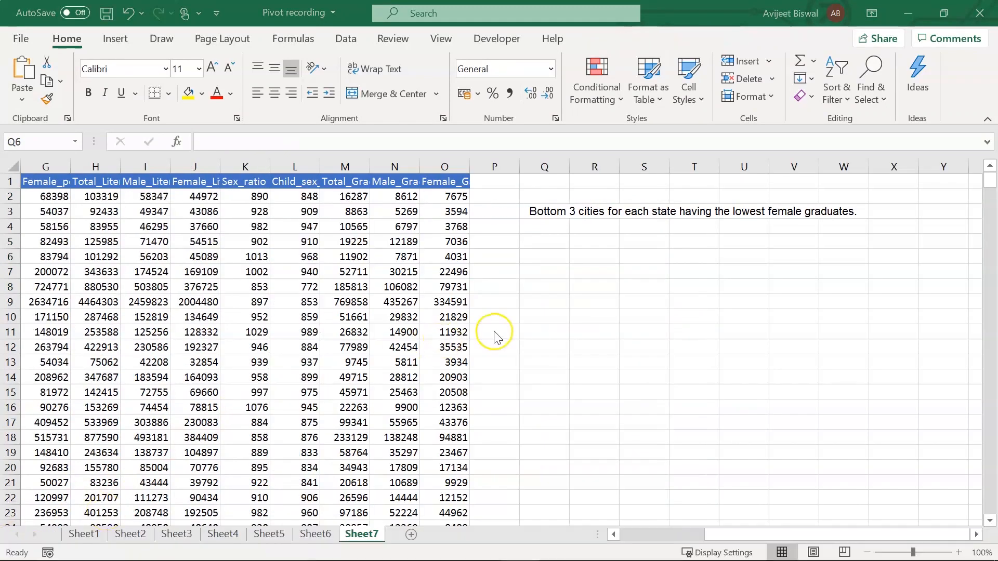
left_click(542, 258)
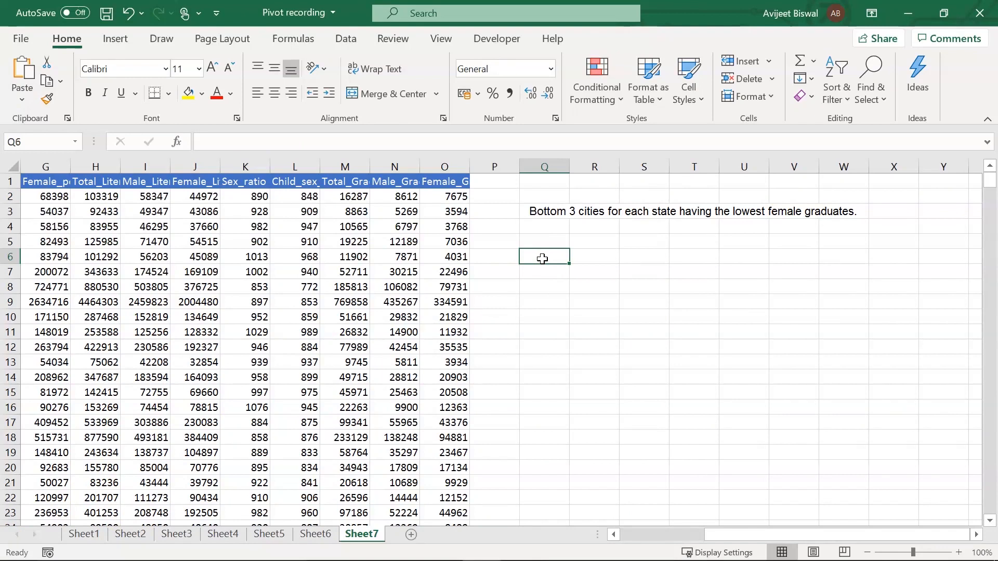
left_click(262, 257)
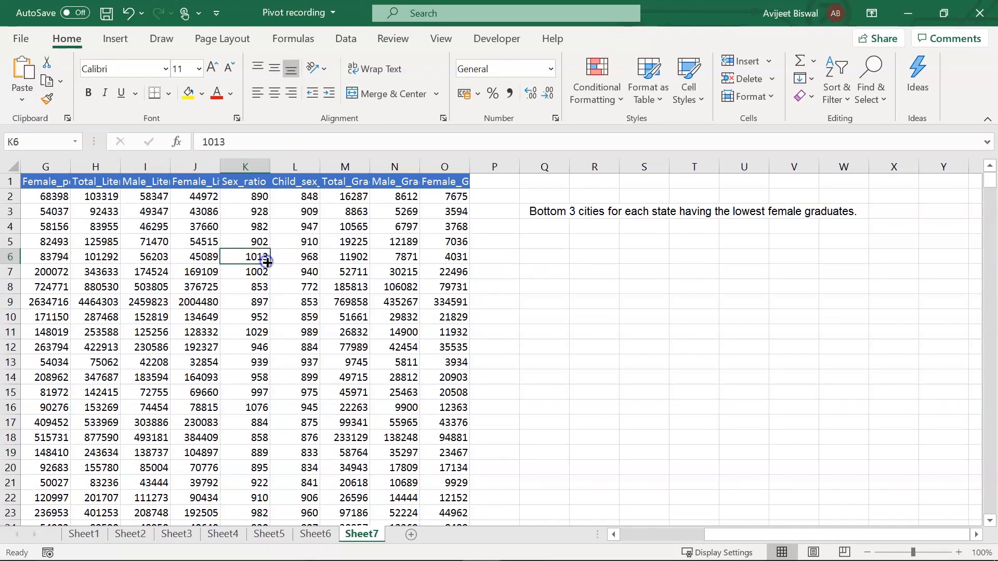
left_click(122, 39)
left_click(28, 70)
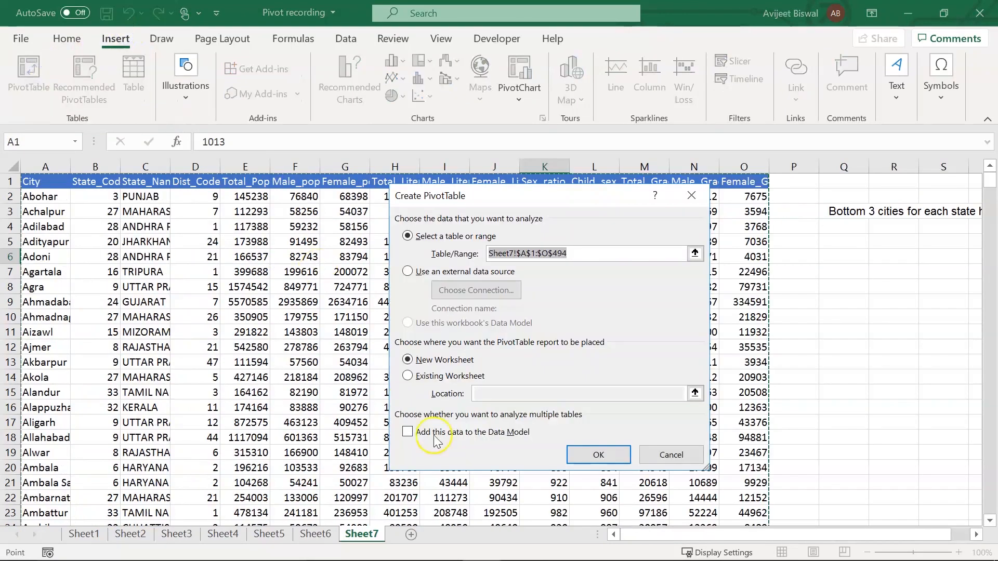
left_click(407, 376)
left_click(839, 256)
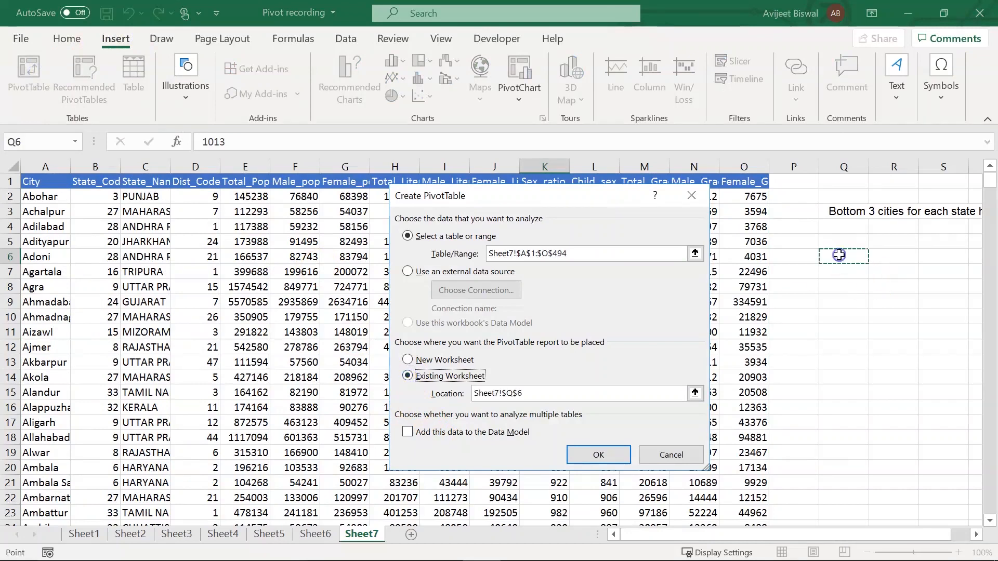
left_click(585, 456)
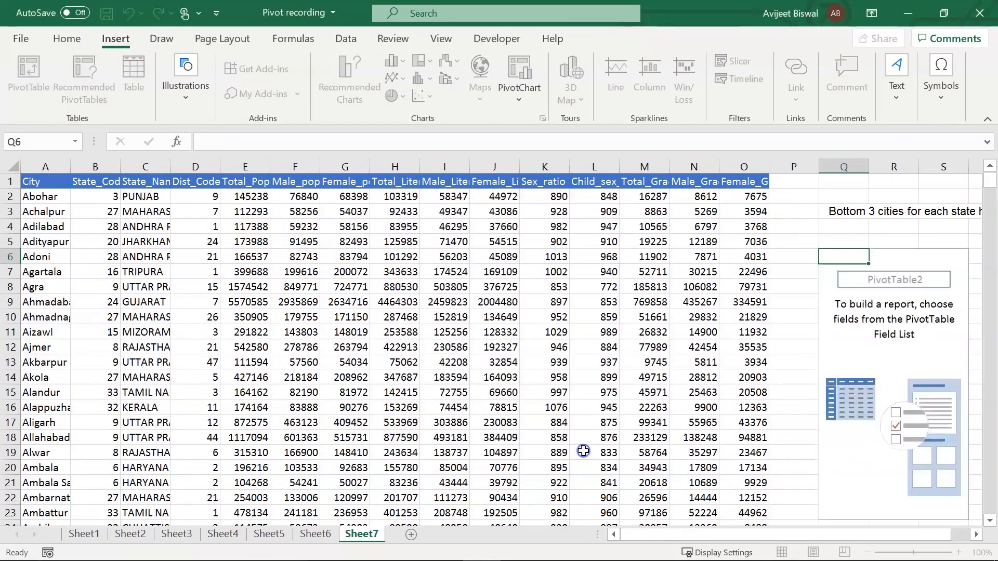
Step: Add State_Name and, nested beneath it, City as the row fields of the new pivot table
left_click_drag(703, 543, 703, 543)
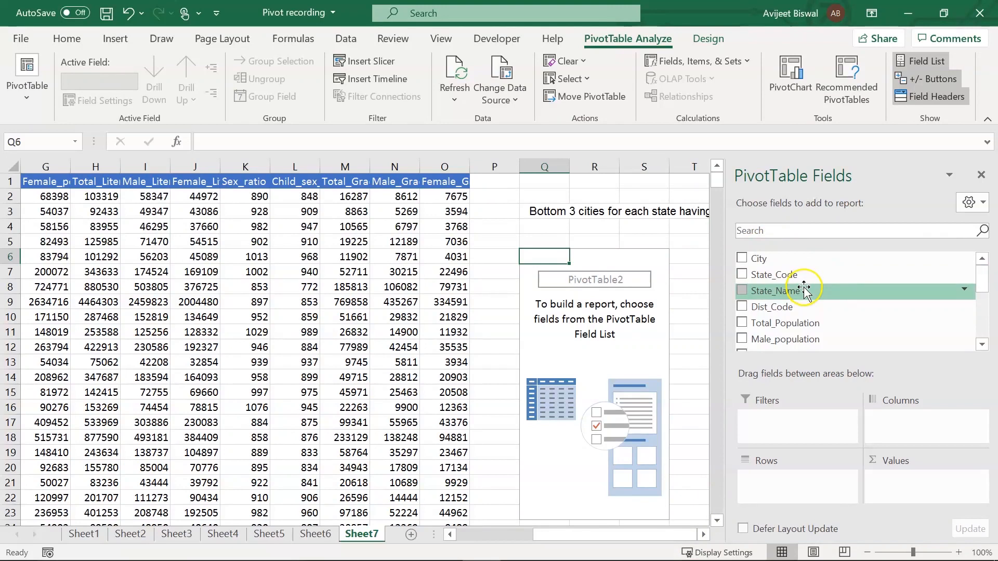
left_click_drag(804, 291, 796, 345)
left_click_drag(786, 408, 779, 487)
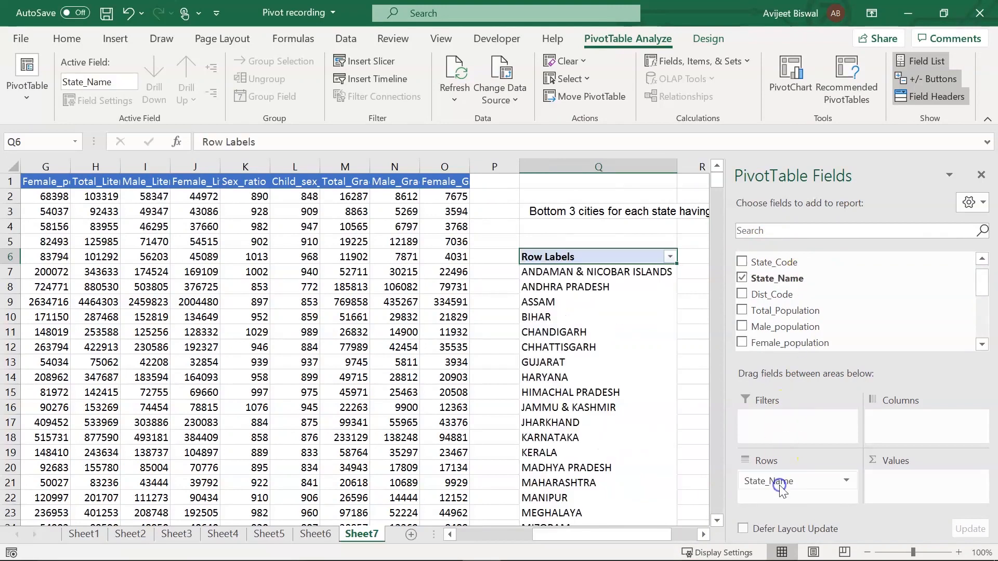
left_click(982, 258)
left_click_drag(835, 257, 797, 499)
left_click_drag(589, 540, 684, 542)
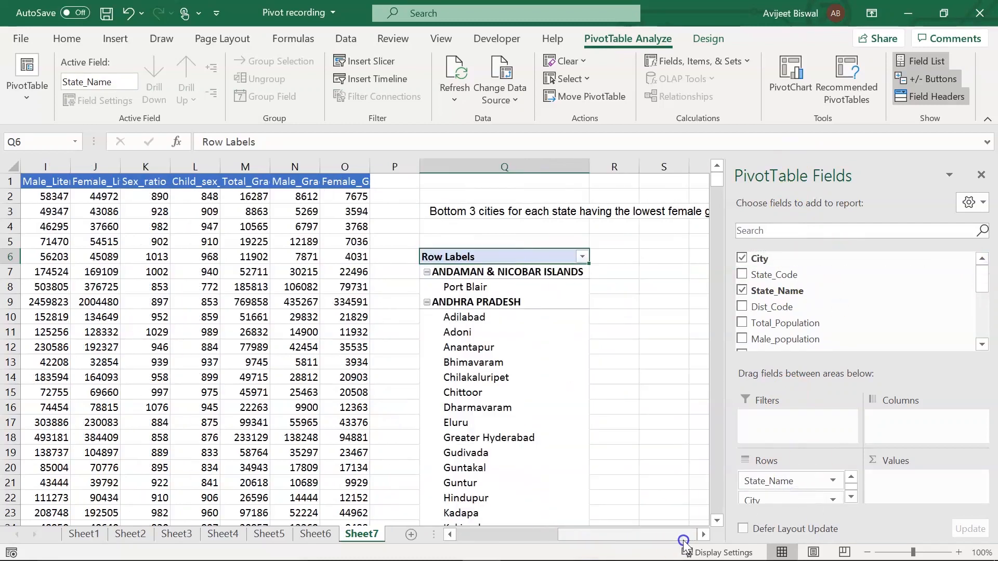
Step: Add Female_Graduates to the pivot table's values as a sum
left_click_drag(980, 273, 979, 326)
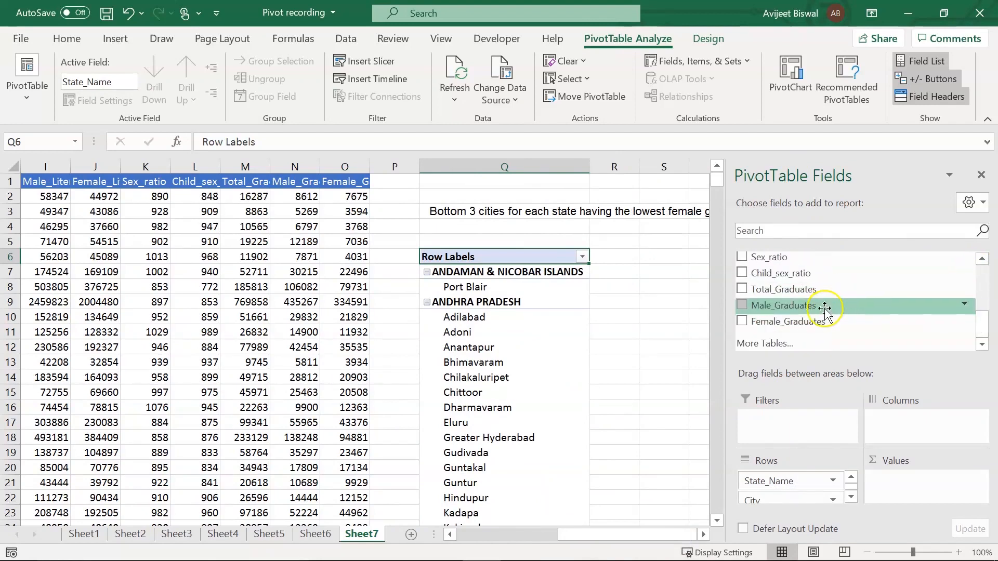
left_click_drag(820, 320, 916, 486)
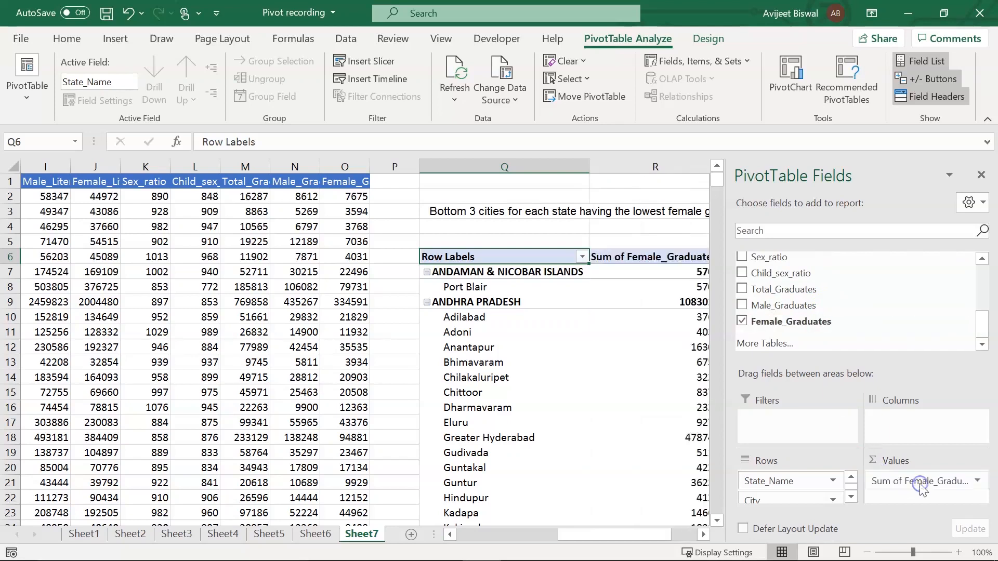
left_click_drag(597, 534, 671, 539)
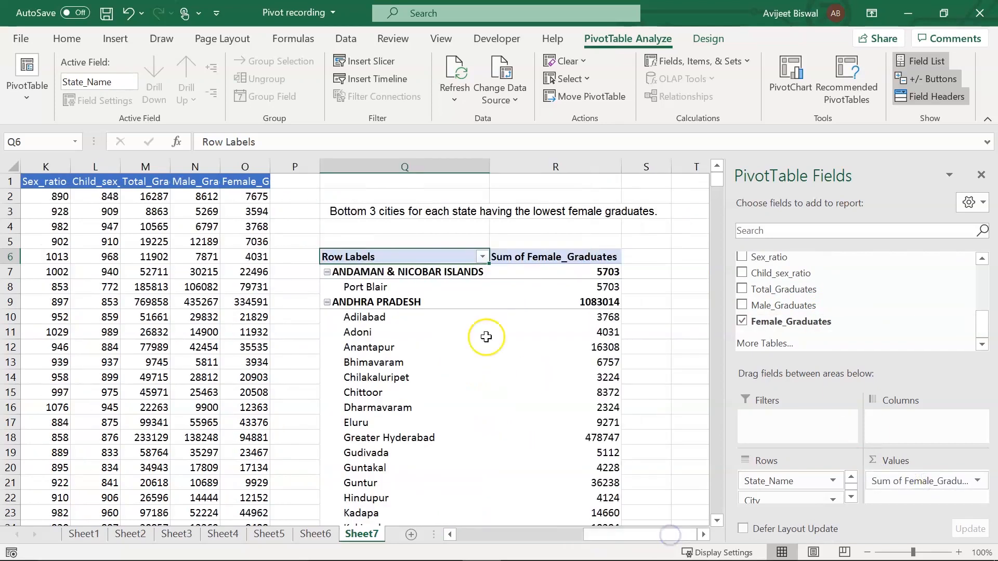
Step: Look through the Sum of Female_Graduates values of the cities under each state
left_click(462, 293)
key("Down")
key("Down")
key("Down")
key("Down")
key("Down")
key("Down")
key("Down")
key("Down")
key("Down")
key("Down")
key("Down")
key("Down")
key("Down")
key("Down")
key("Down")
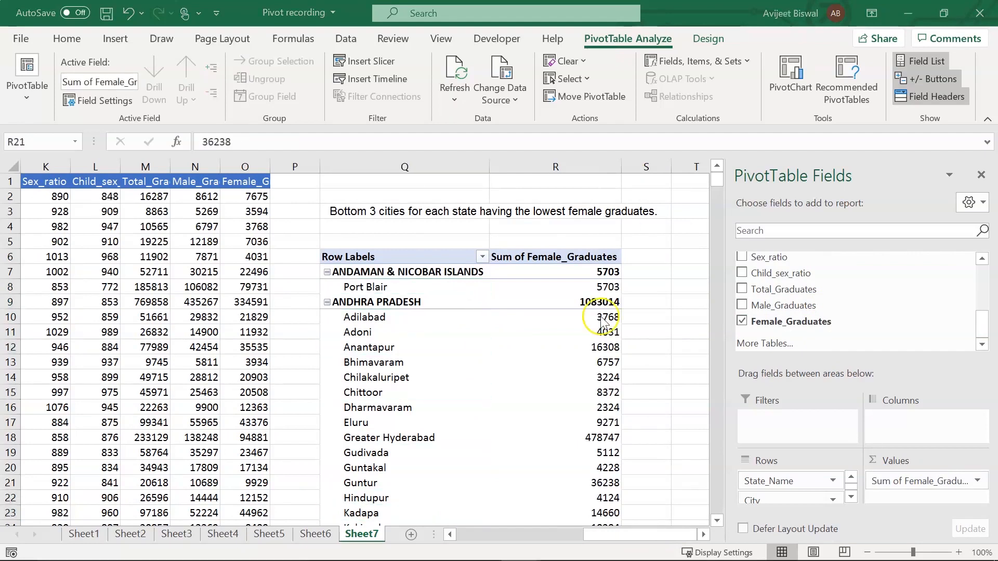
left_click(588, 332)
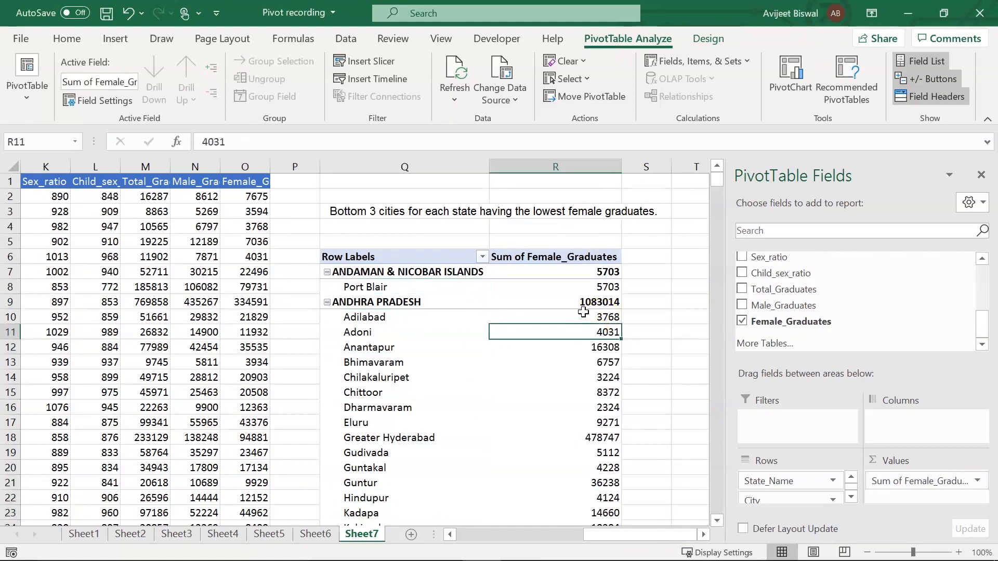
key("Down")
key("Down")
key("Down")
key("Down")
key("Down")
key("Down")
key("Down")
key("Down")
key("Down")
key("Down")
key("Down")
key("Down")
key("Down")
key("Down")
key("Down")
key("Down")
key("Down")
key("Down")
key("Down")
key("Down")
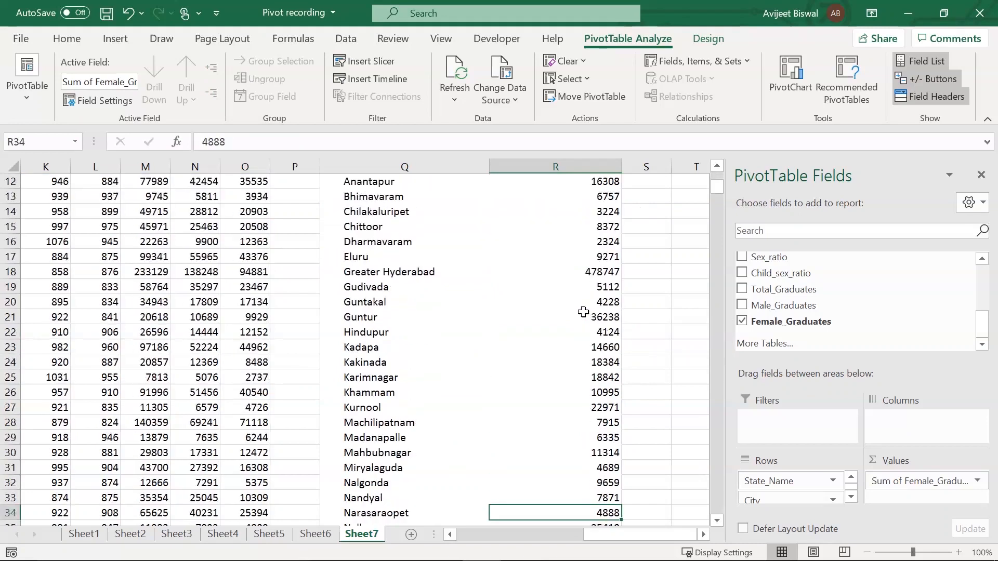
key("Up")
key("Up")
key("Up")
key("Up")
key("Up")
key("Up")
key("Up")
key("Up")
key("Up")
key("Up")
key("Up")
key("Up")
key("Up")
key("Up")
key("Up")
key("Up")
key("Up")
key("Up")
key("Up")
key("Up")
key("Up")
key("Up")
key("Up")
key("Up")
key("Up")
key("Up")
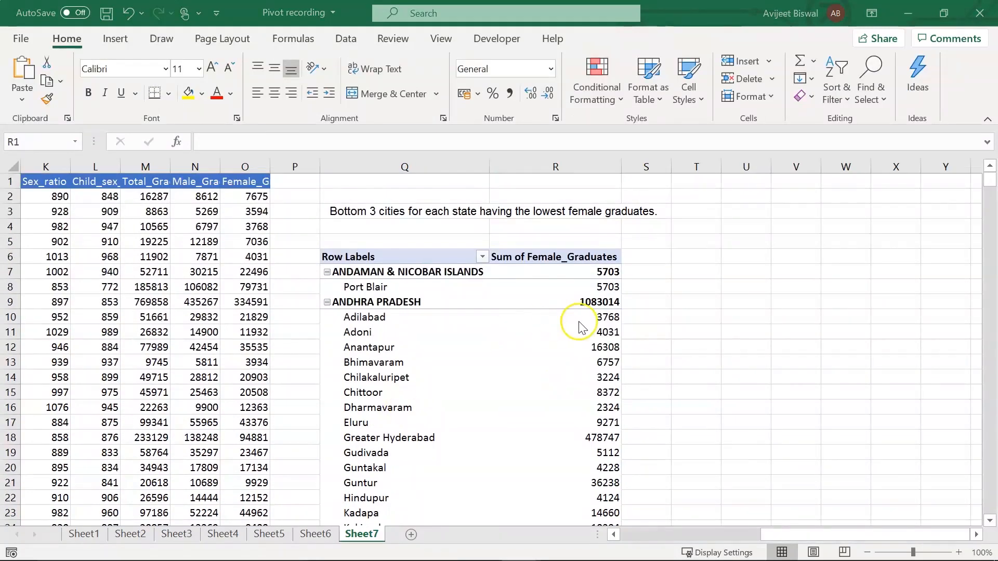
Step: Sort the cities within each state by Sum of Female_Graduates from smallest to largest
left_click(601, 286)
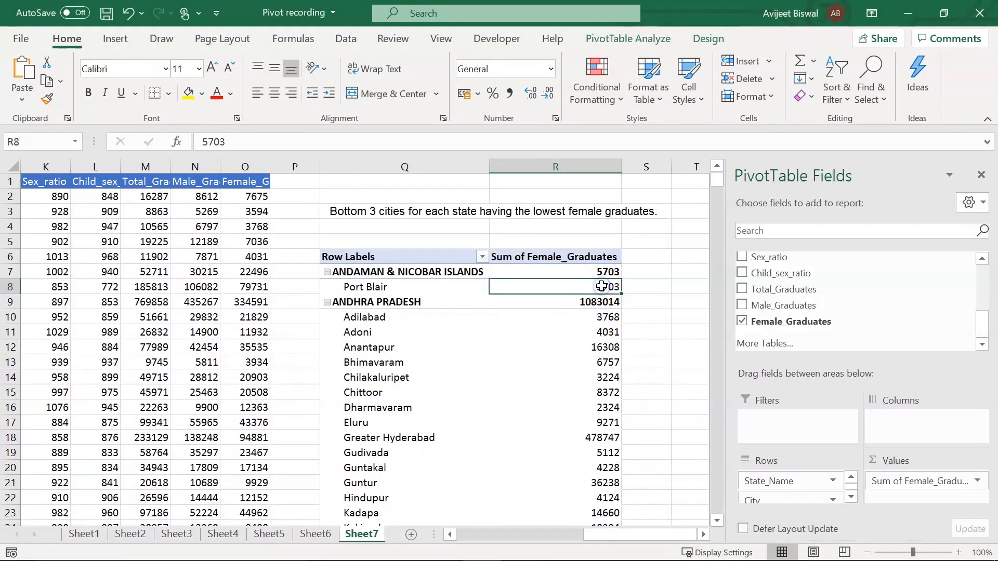
right_click(601, 286)
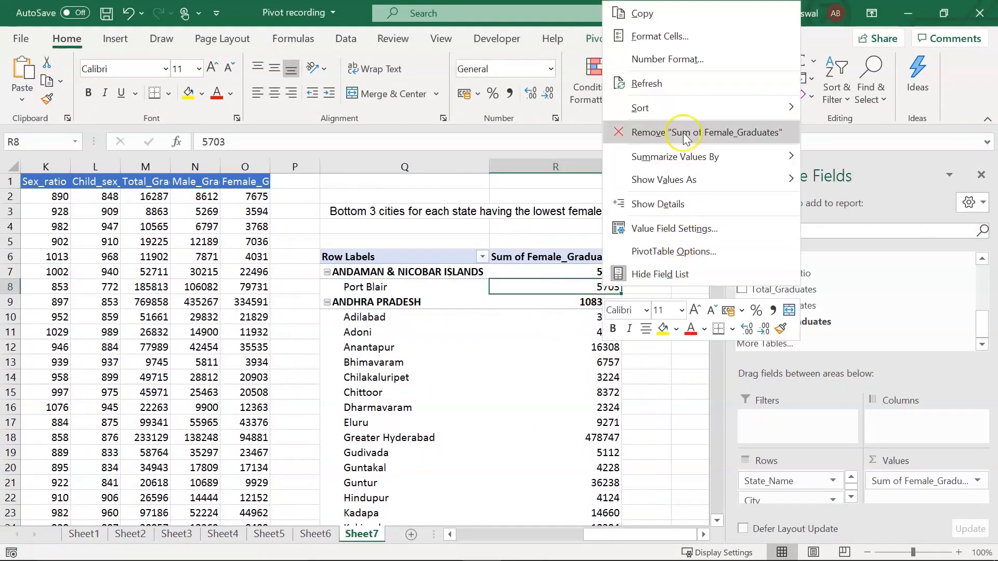
mouse_move(681, 109)
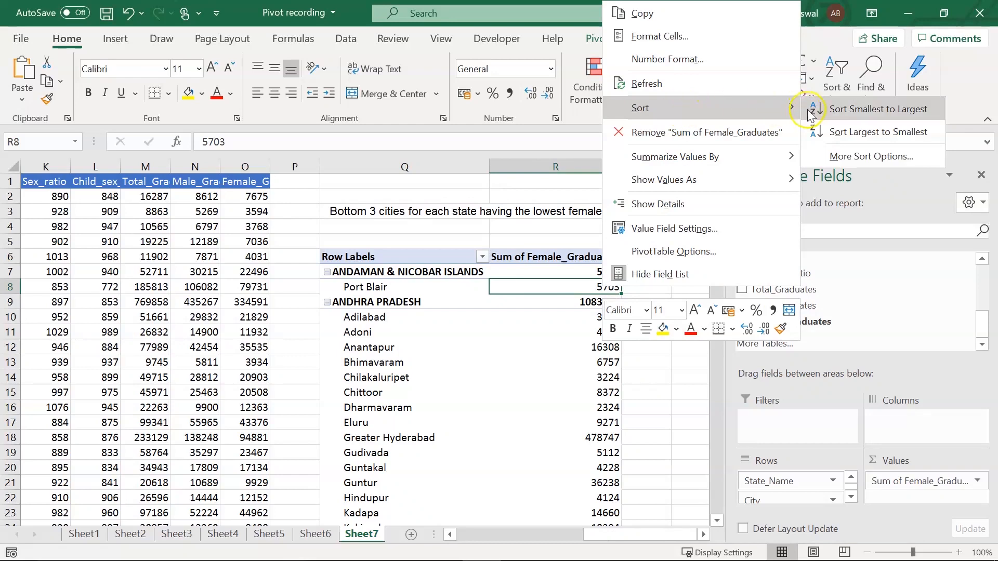
left_click(846, 110)
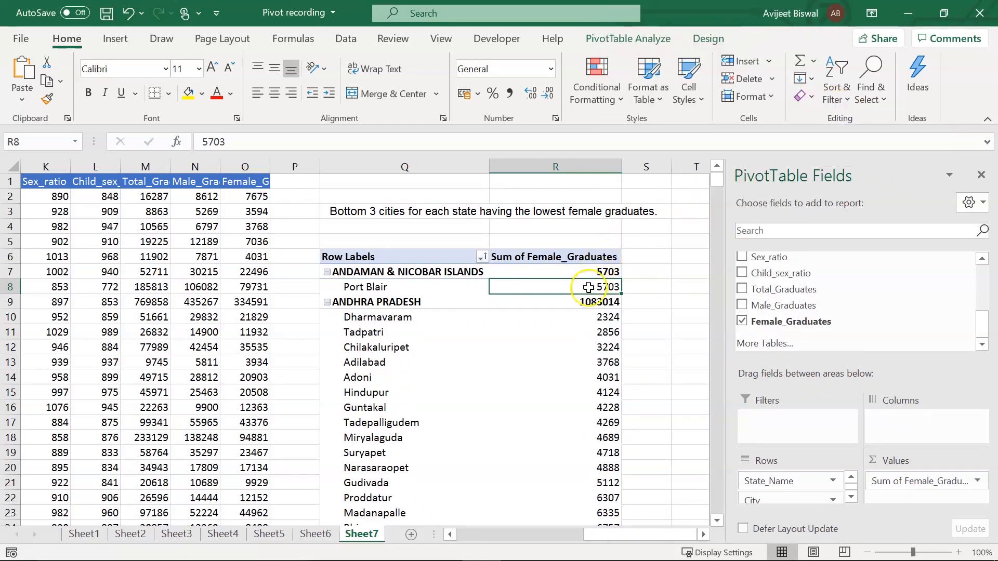
Step: Check the ascending order of Sum of Female_Graduates among the Andhra Pradesh cities
left_click(588, 328)
key("Up")
key("Up")
key("Up")
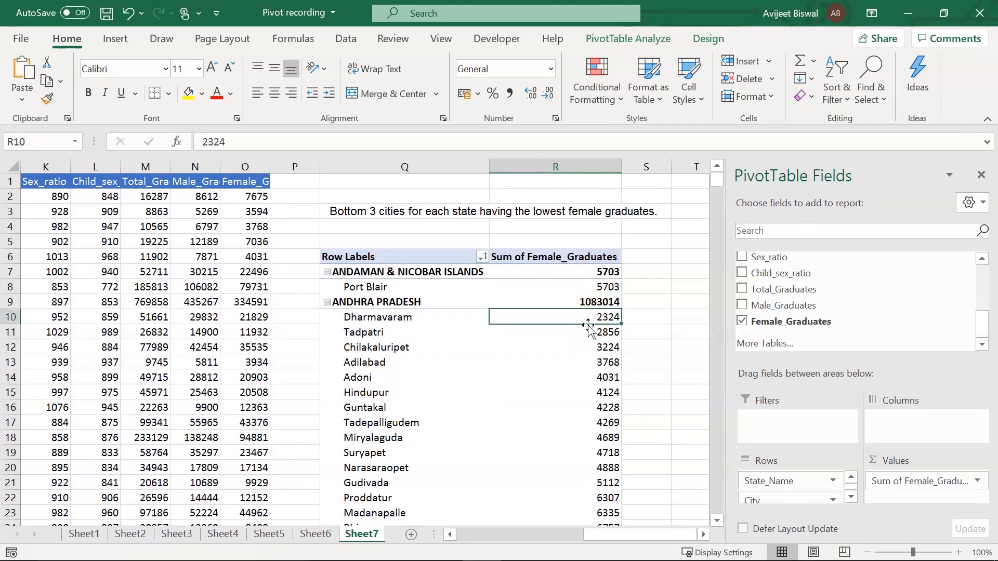
key("Down")
key("Down")
key("Down")
key("Down")
key("Down")
key("Down")
key("Down")
key("Down")
key("Down")
key("Down")
key("Down")
key("Down")
key("Down")
key("Down")
key("Down")
key("Down")
key("Down")
key("Down")
key("Down")
key("Down")
key("Down")
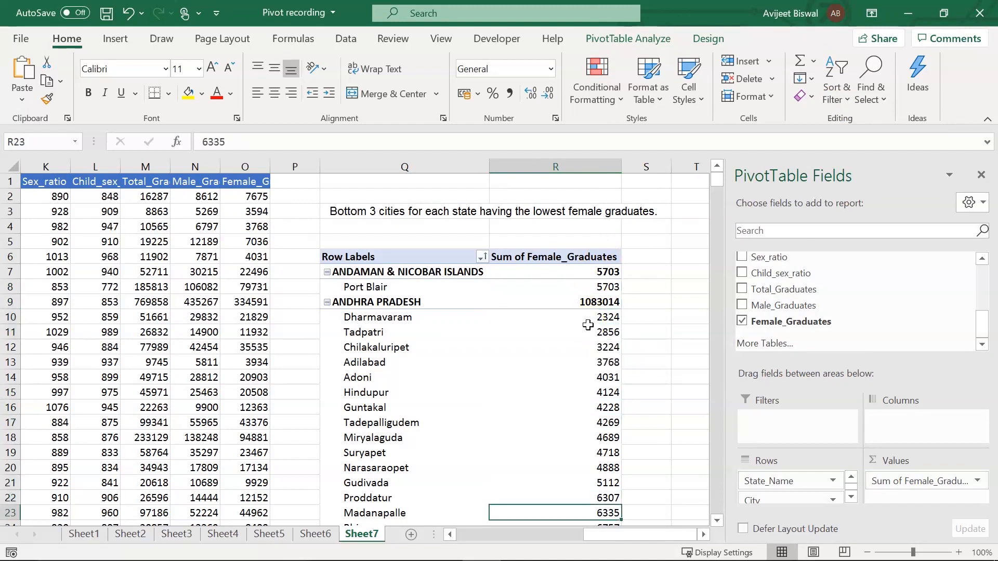
key("Down")
key("Down")
key("Down")
key("Down")
key("Down")
key("Down")
key("Down")
key("Down")
key("Down")
key("Down")
key("Down")
key("Down")
key("Down")
key("Down")
key("Down")
key("Down")
key("Down")
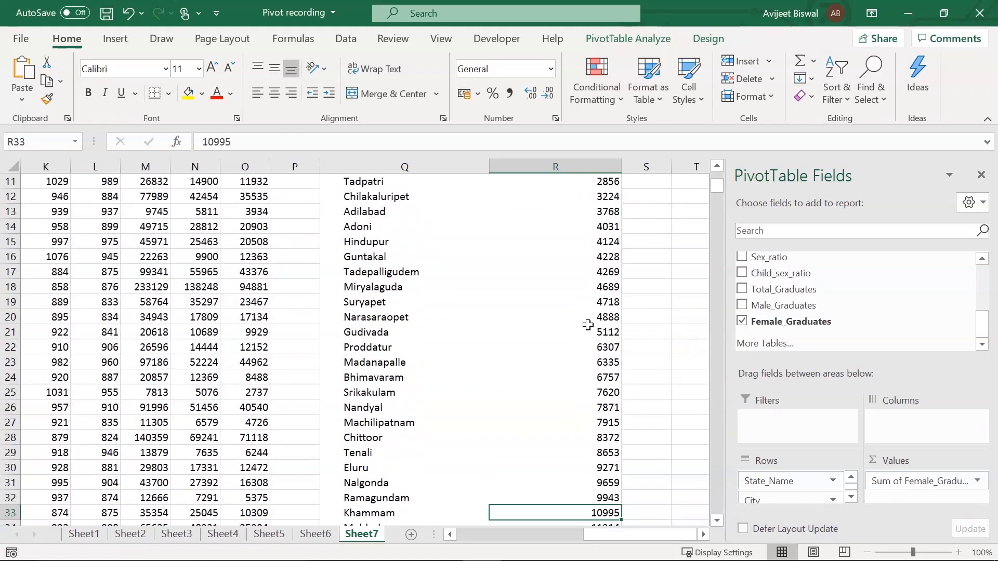
key("Down")
key("Up")
key("Up")
key("Up")
key("Up")
key("Up")
key("Up")
key("Up")
key("Up")
key("Up")
key("Up")
key("Up")
key("Up")
key("Up")
key("Up")
key("Up")
key("Up")
key("Up")
key("Up")
key("Up")
key("Up")
key("Up")
key("Up")
key("Up")
key("Up")
key("Up")
key("Up")
key("Up")
key("Up")
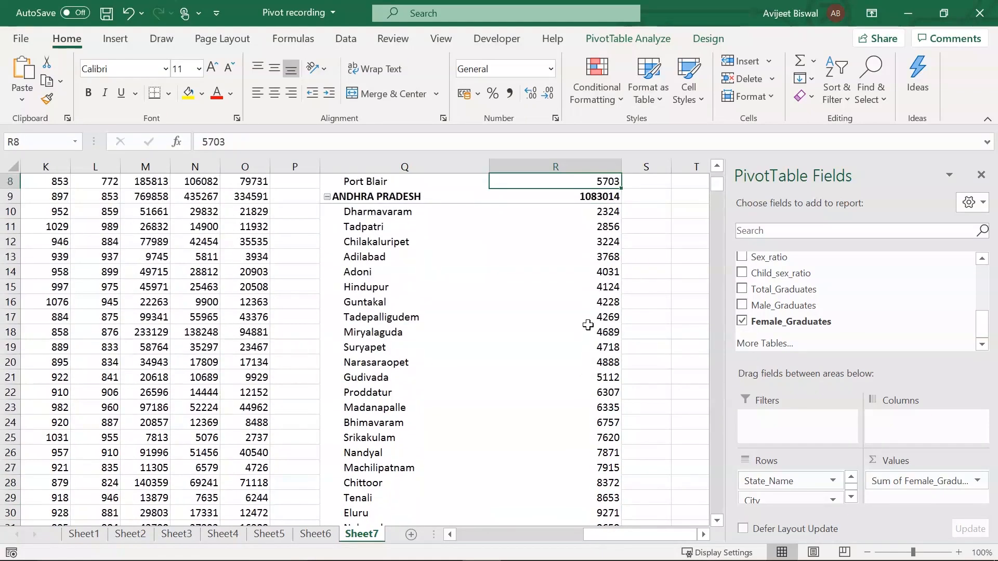
Step: Filter the City field to show only the bottom 3 items by Sum of Female_Graduates
left_click(364, 335)
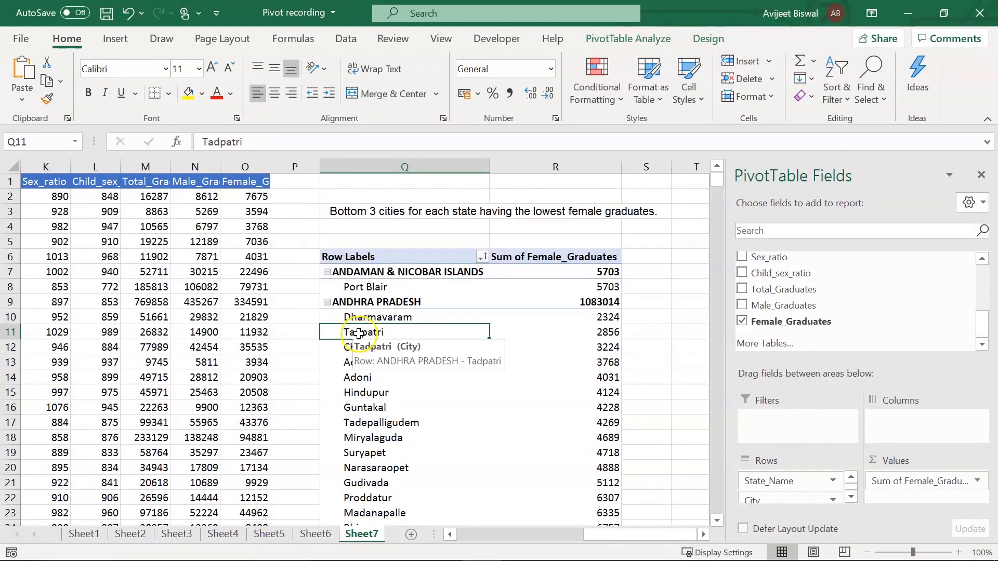
right_click(358, 334)
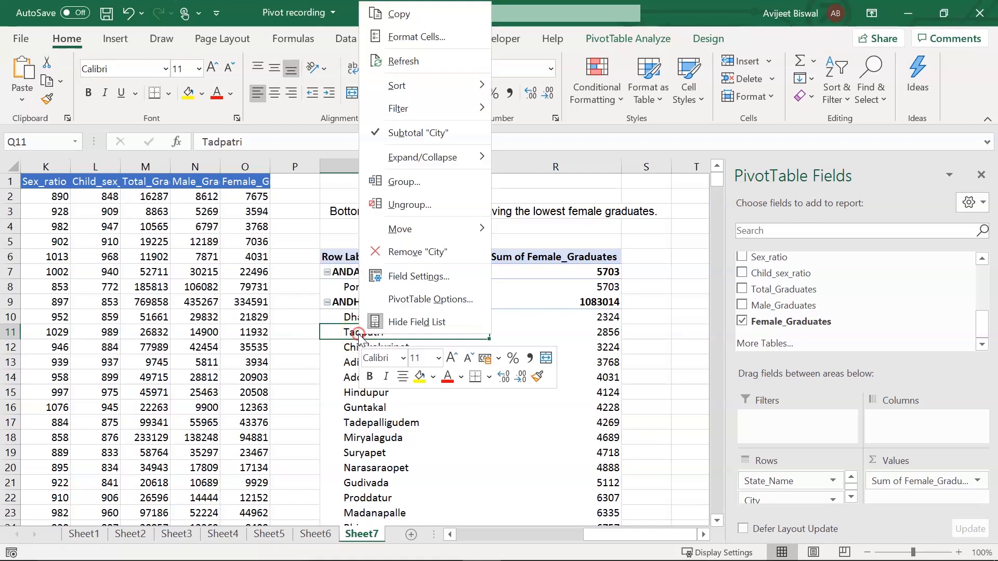
mouse_move(425, 110)
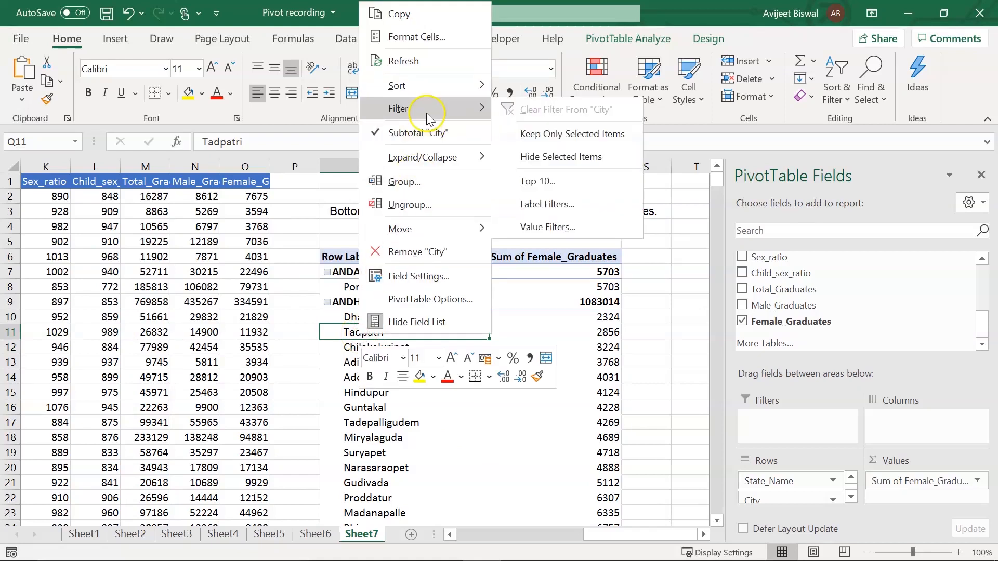
left_click(537, 182)
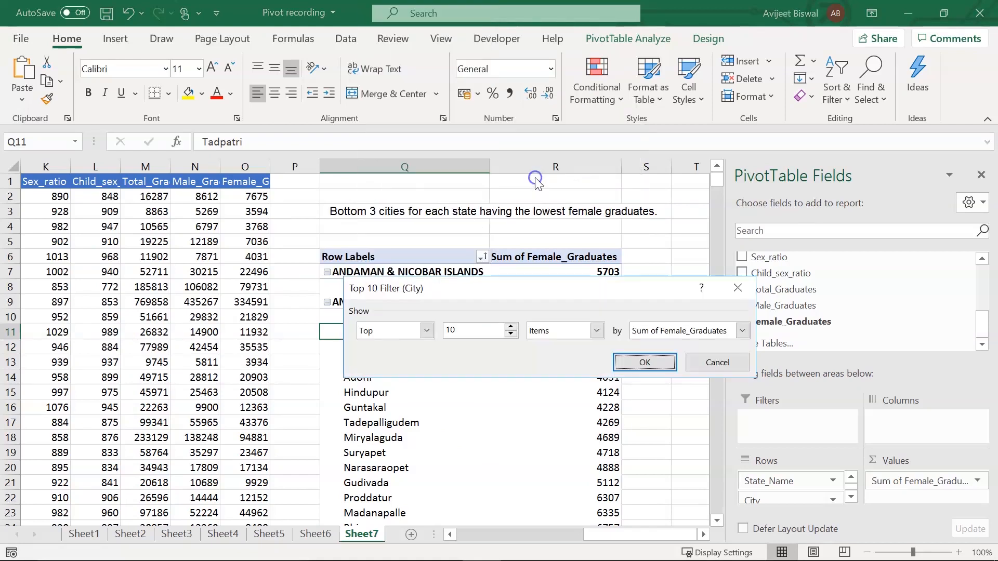
left_click(425, 332)
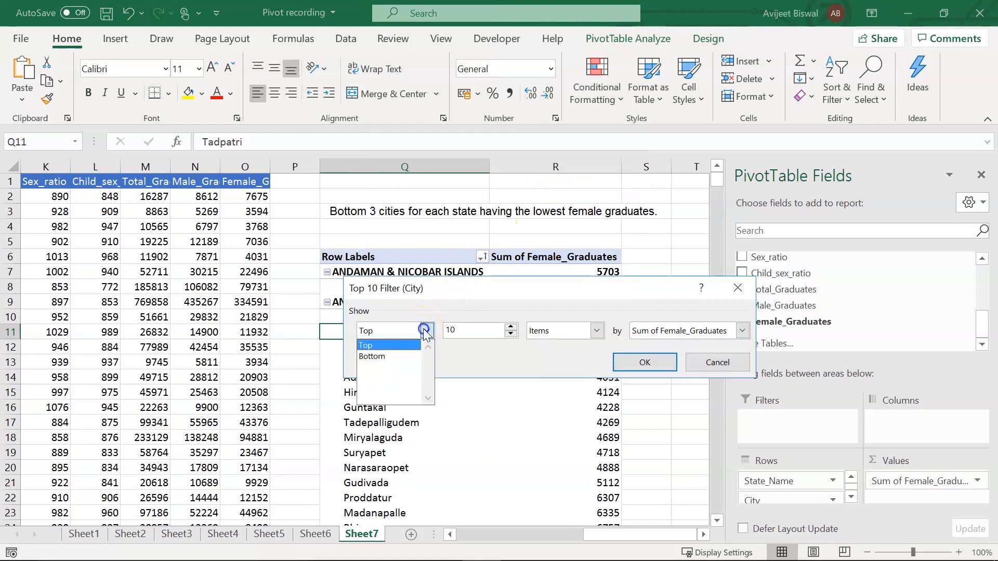
left_click(382, 357)
left_click_drag(457, 332, 431, 331)
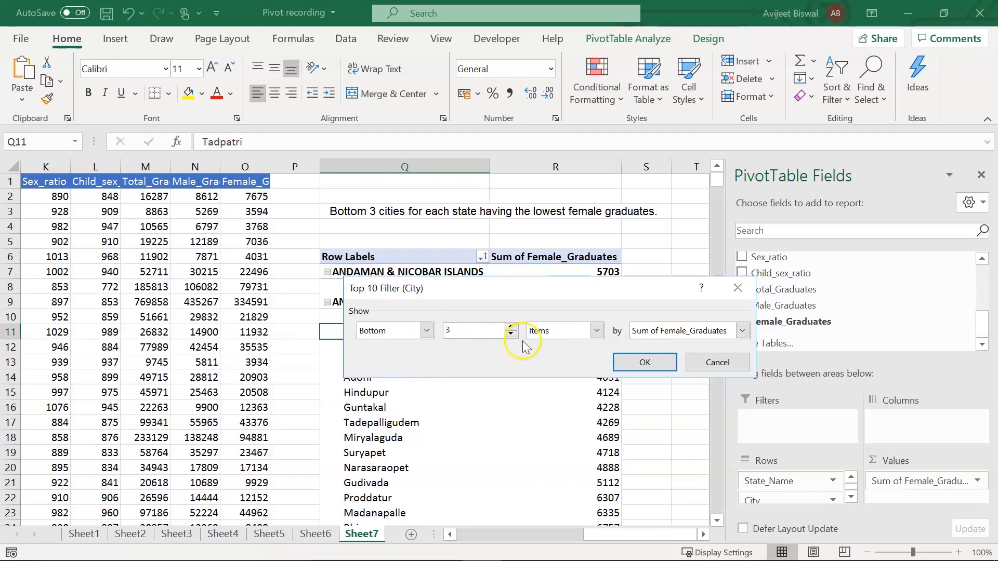
left_click_drag(601, 287, 600, 295)
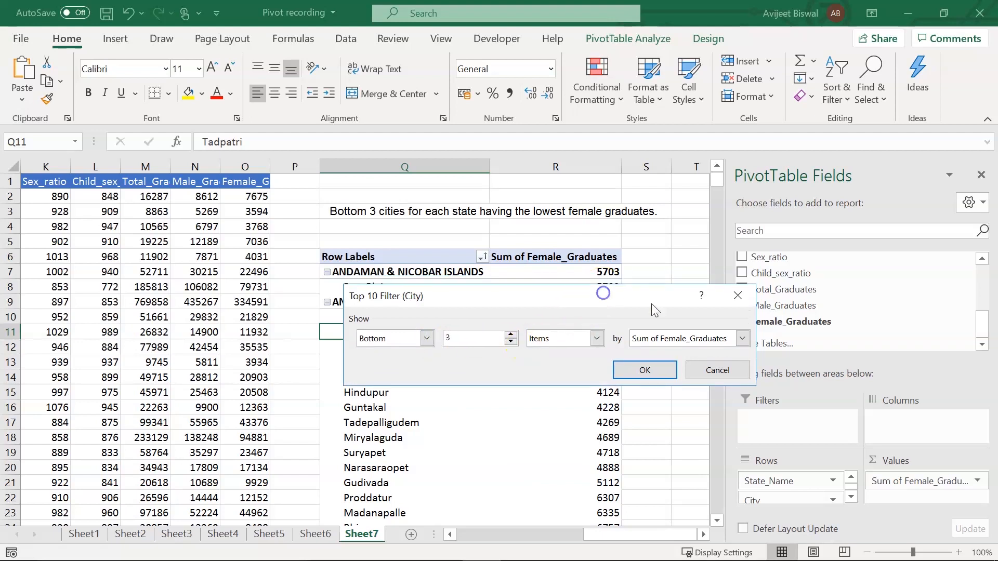
left_click(743, 339)
left_click(742, 339)
left_click(742, 339)
left_click(742, 339)
left_click(644, 370)
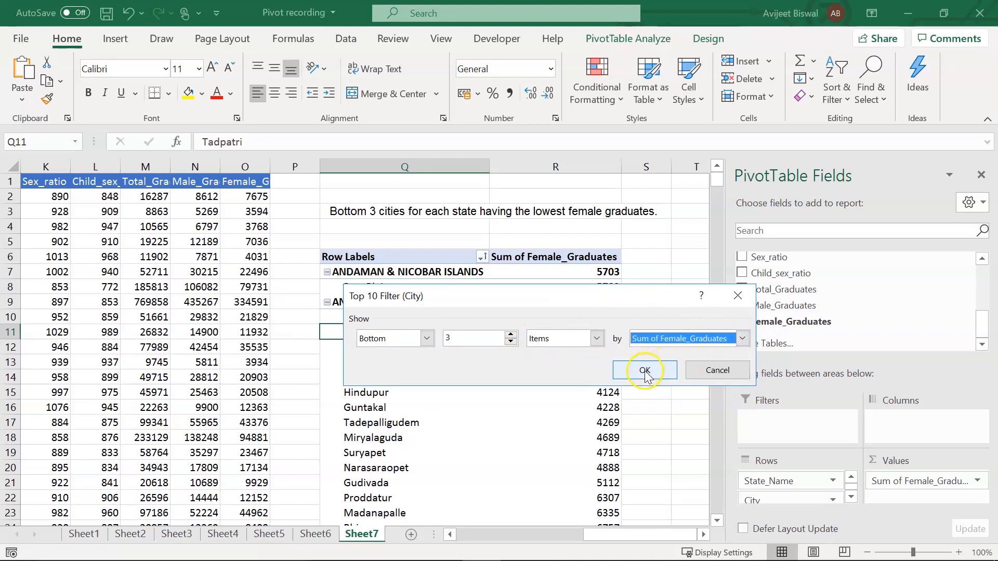
left_click(645, 372)
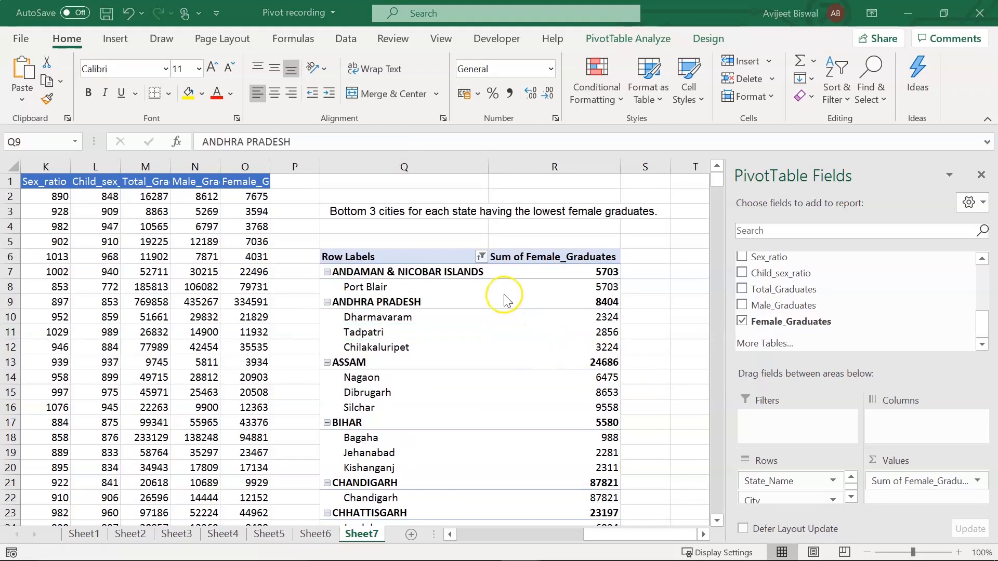
Step: Review the filtered pivot table state by state, checking which cities remain under each state down to Kerala
left_click(422, 286)
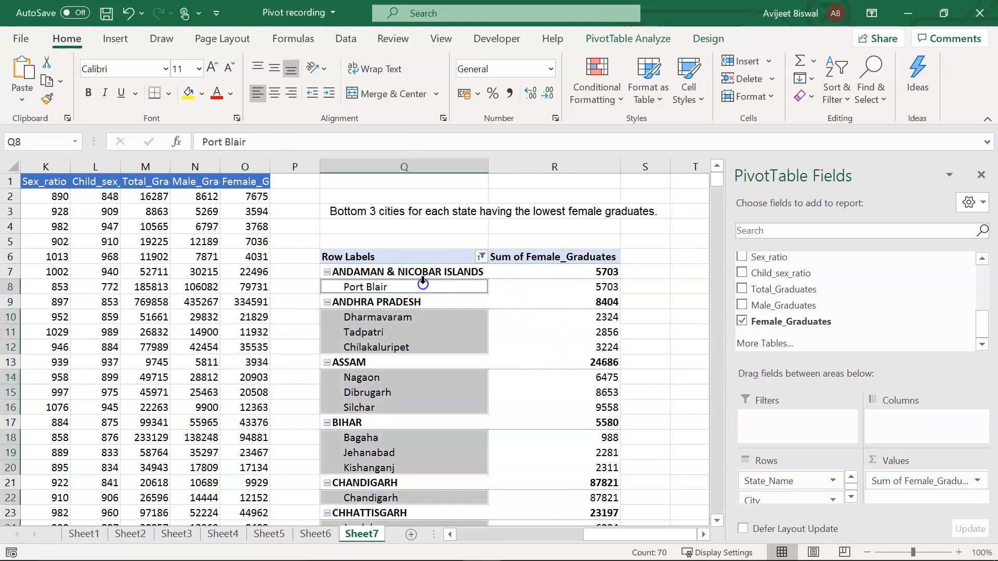
left_click(391, 291)
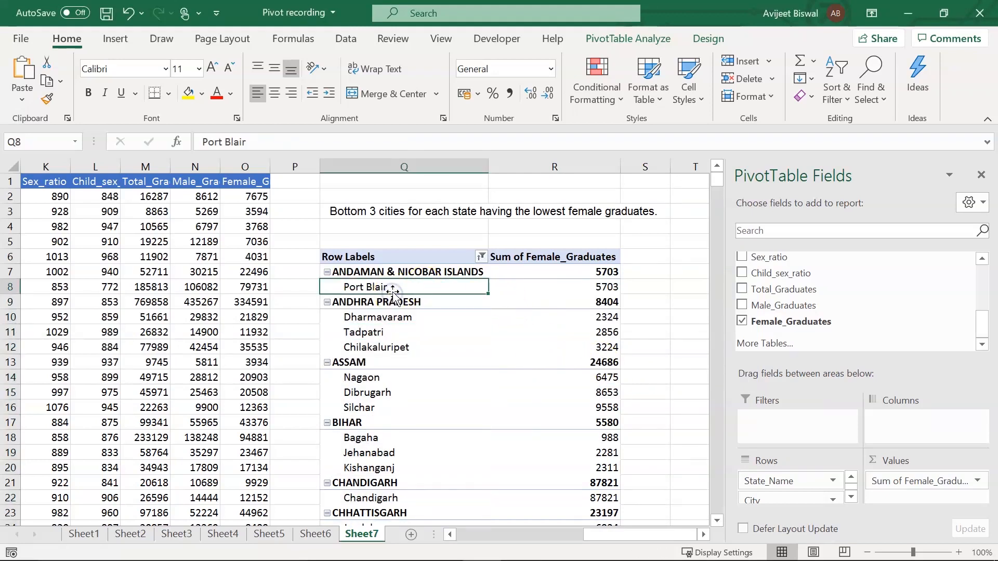
key("Up")
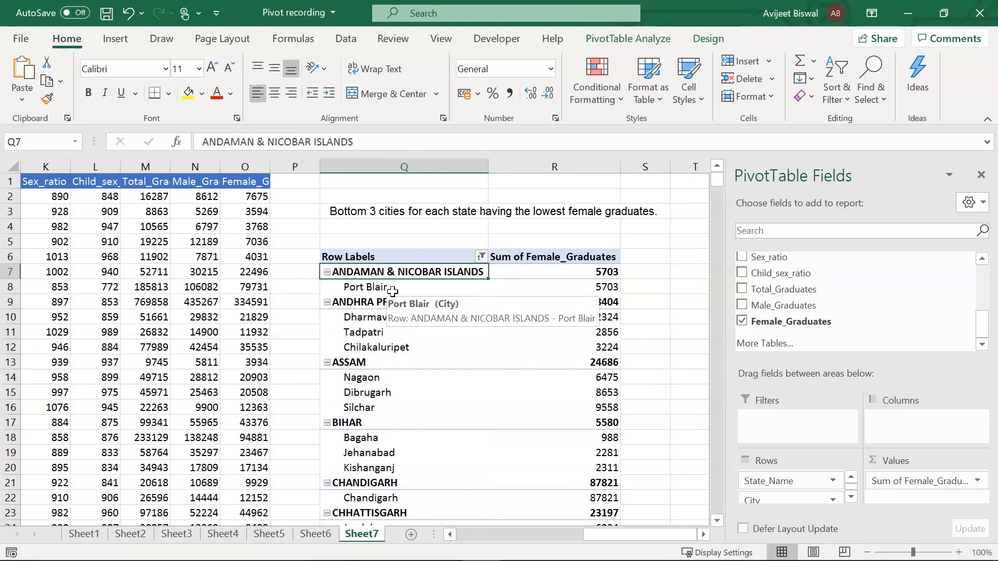
left_click(393, 292)
key("Down")
key("Down")
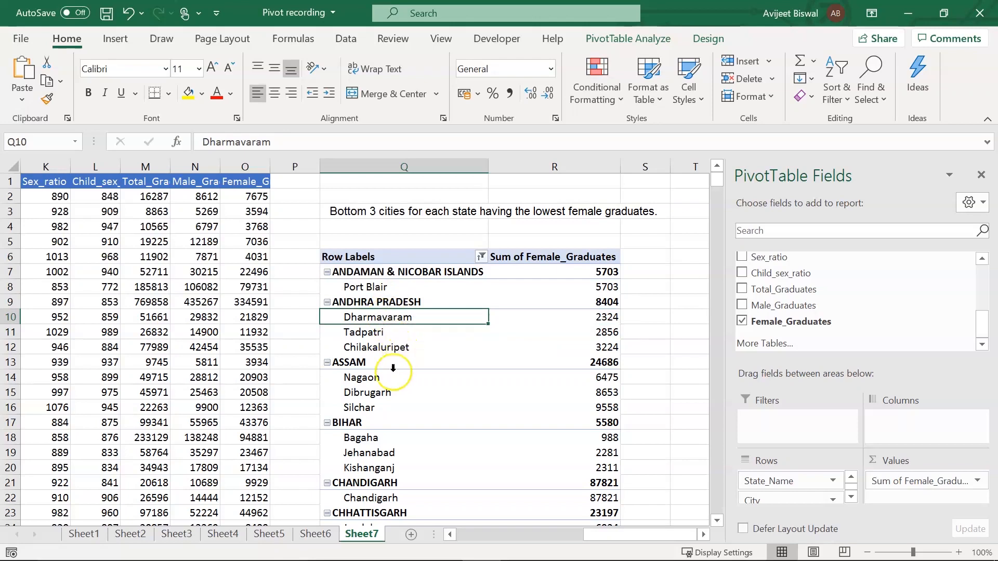
key("Down")
key("Down")
key("Down")
key("Down")
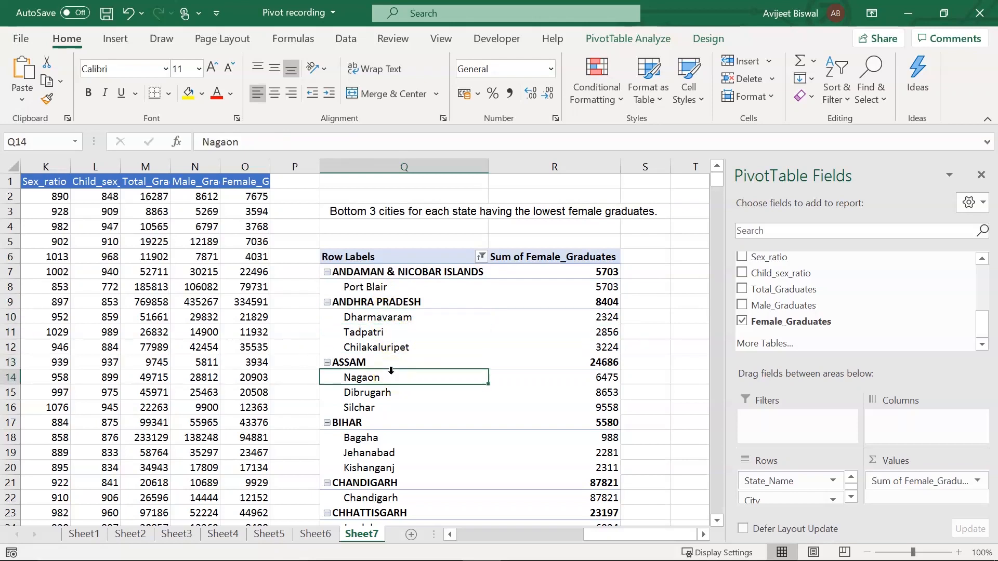
key("Down")
key("Down")
key("Down")
key("Down")
key("Down")
key("Down")
key("Down")
key("Down")
key("Down")
key("Down")
key("Down")
key("Down")
key("Down")
key("Down")
key("Down")
key("Down")
key("Down")
key("Down")
key("Down")
key("Down")
key("Down")
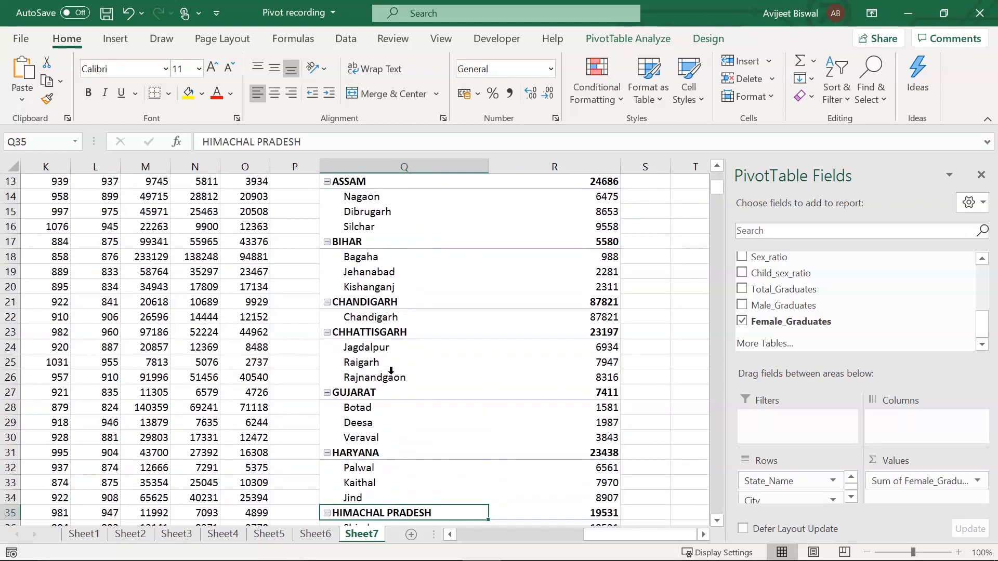
key("Down")
key("Up")
key("Up")
key("Up")
key("Up")
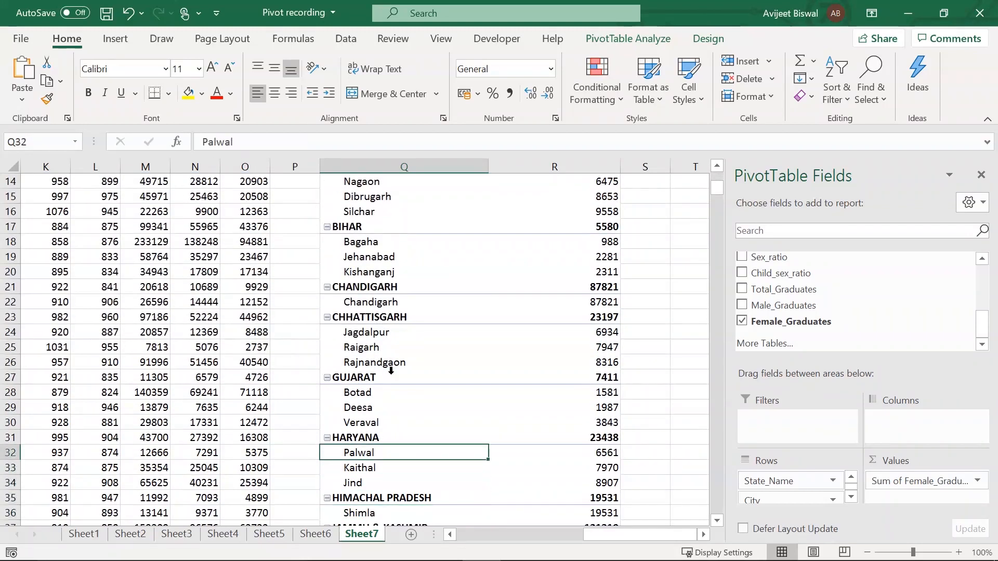
key("Down")
key("Down")
key("Down")
key("Down")
key("Down")
key("Down")
key("Down")
key("Down")
key("Down")
key("Down")
key("Down")
key("Down")
key("Down")
key("Down")
key("Down")
key("Down")
key("Down")
key("Down")
key("Down")
key("Down")
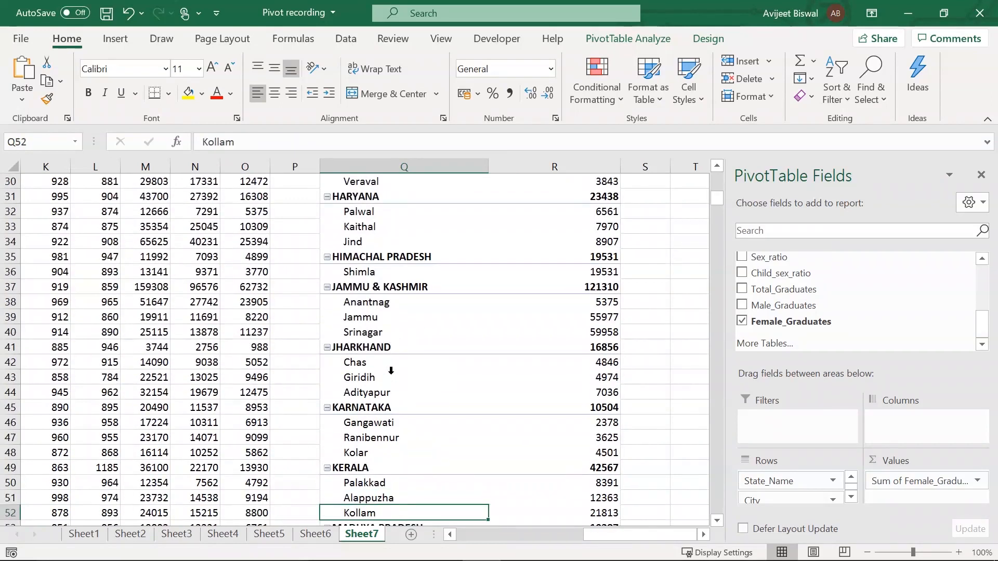
key("Up")
key("Up")
key("Up")
key("Up")
key("Up")
key("Up")
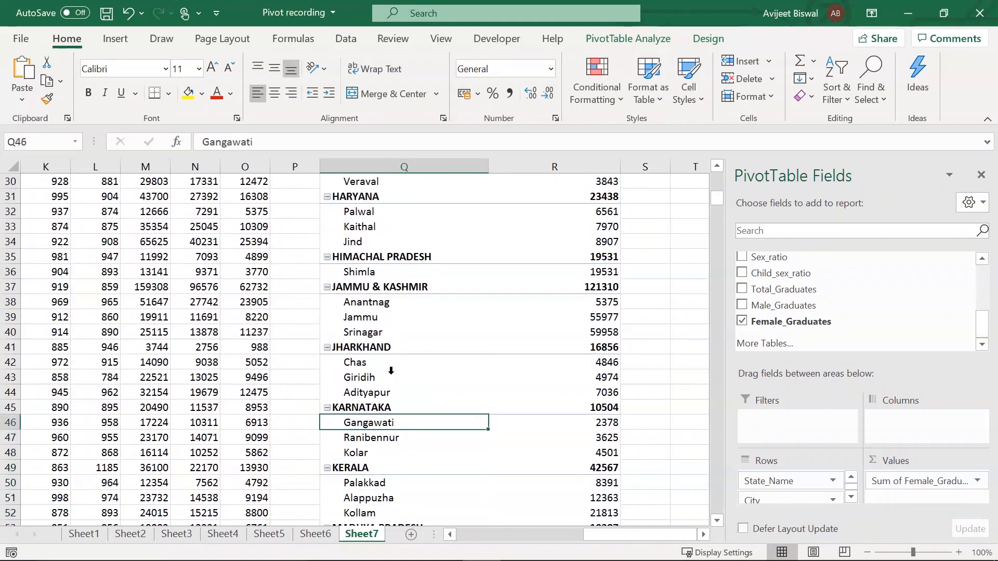
key("Down")
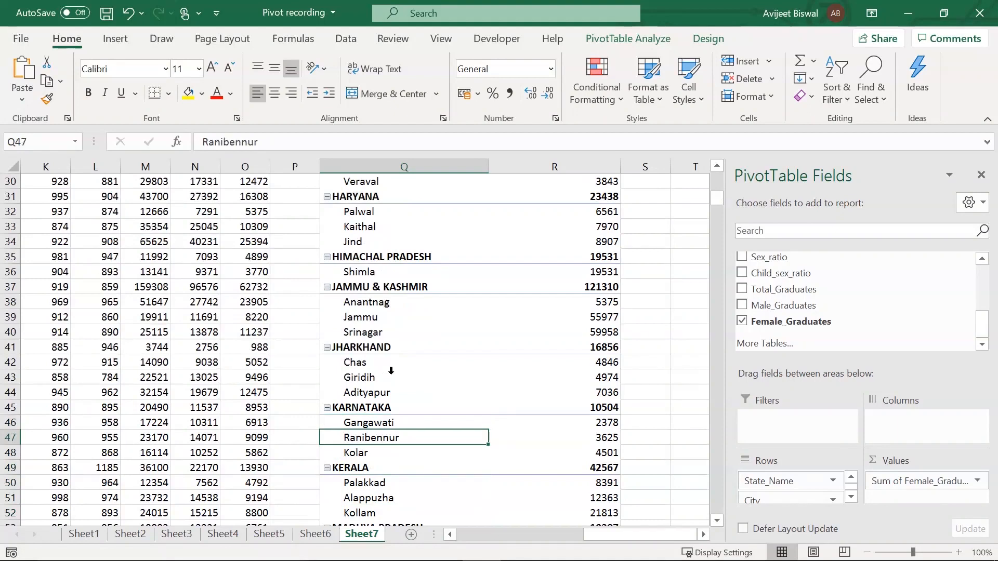
Step: Review the remaining states of the filtered pivot table from Kerala to NCT of Delhi, checking the cities listed under each
key("Down")
key("Down")
key("Down")
key("Down")
key("Down")
key("Down")
key("Up")
key("Up")
key("Down")
key("Down")
key("Down")
key("Down")
key("Down")
key("Down")
key("Down")
key("Down")
key("Down")
key("Down")
key("Down")
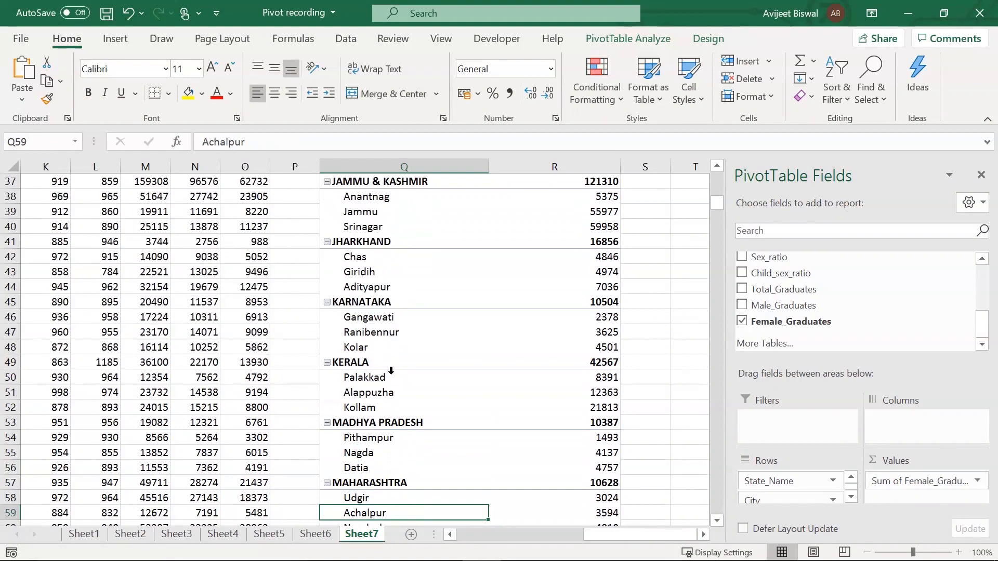
key("Down")
key("Down")
key("Down")
key("Down")
key("Down")
key("Down")
key("Down")
key("Down")
key("Down")
key("Up")
key("Up")
key("Up")
key("Up")
key("Up")
key("Up")
key("Up")
key("Up")
key("Up")
key("Up")
key("Up")
key("Up")
key("Up")
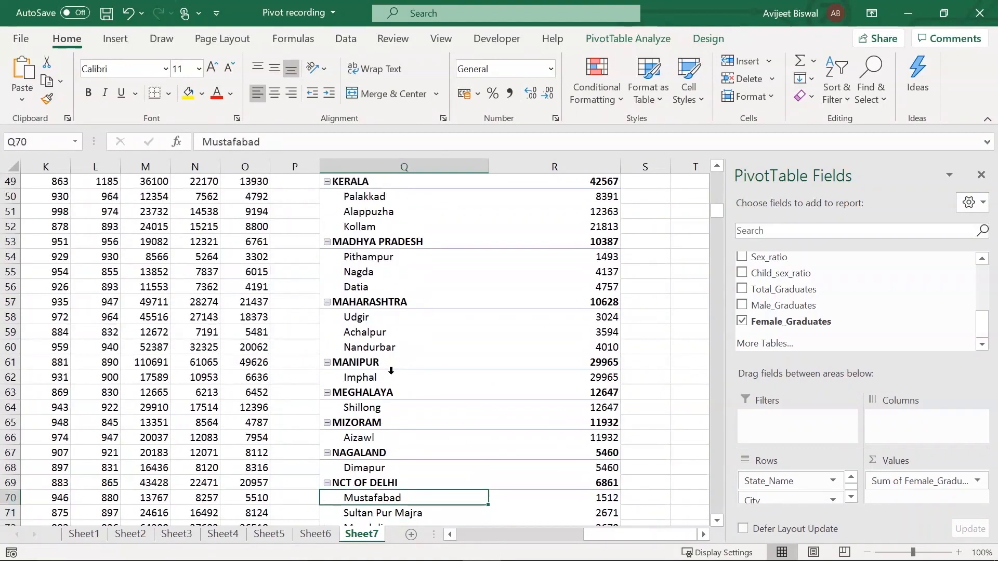
key("Up")
key("Up")
key("Up")
key("Up")
key("Up")
key("Up")
key("Up")
key("Up")
key("Up")
key("Up")
key("Up")
key("Up")
key("Up")
key("Up")
key("Up")
key("Up")
key("Up")
key("Up")
key("Up")
key("Up")
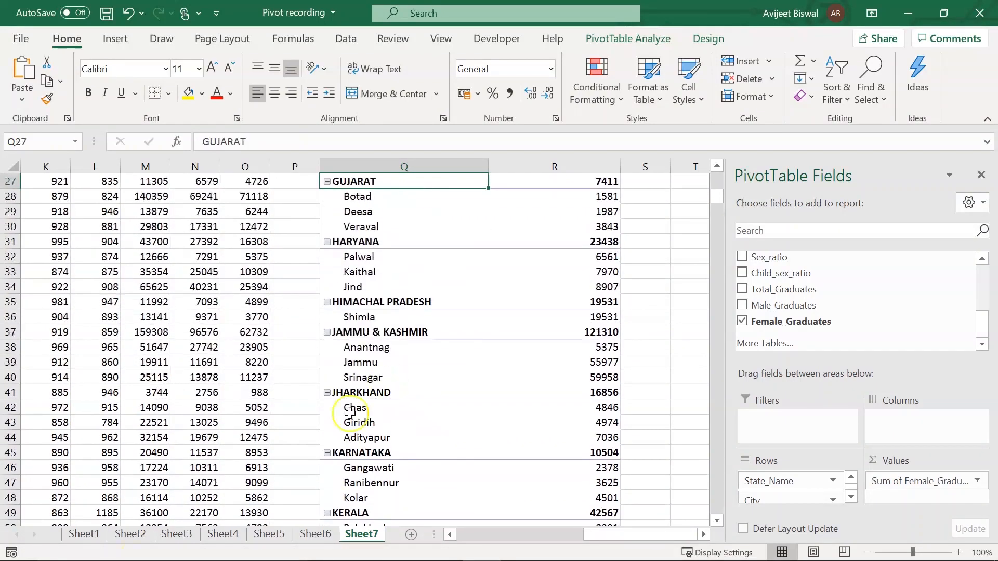
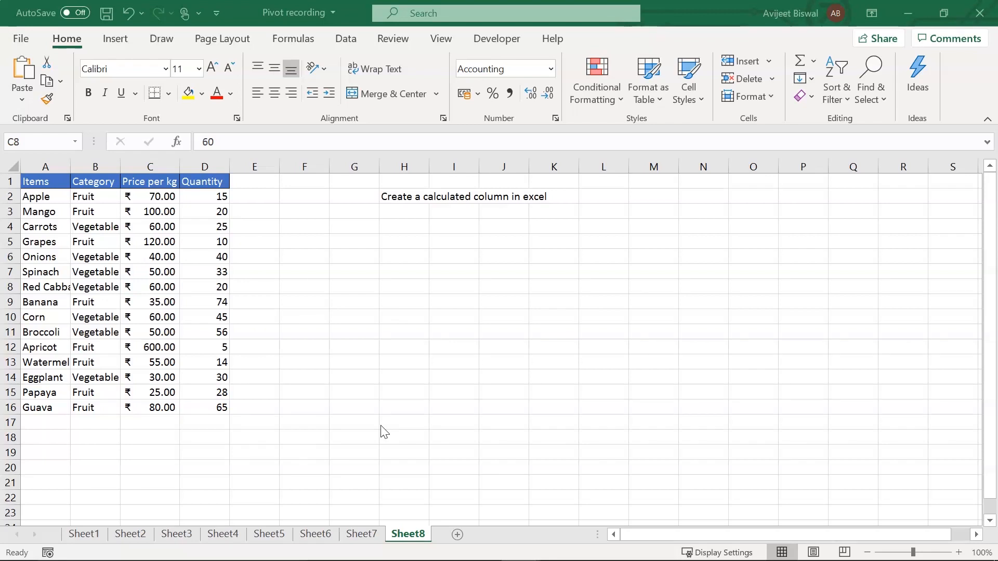
Step: Examine the Items, Category, Price per kg and Quantity columns of the Sheet8 data
left_click(40, 181)
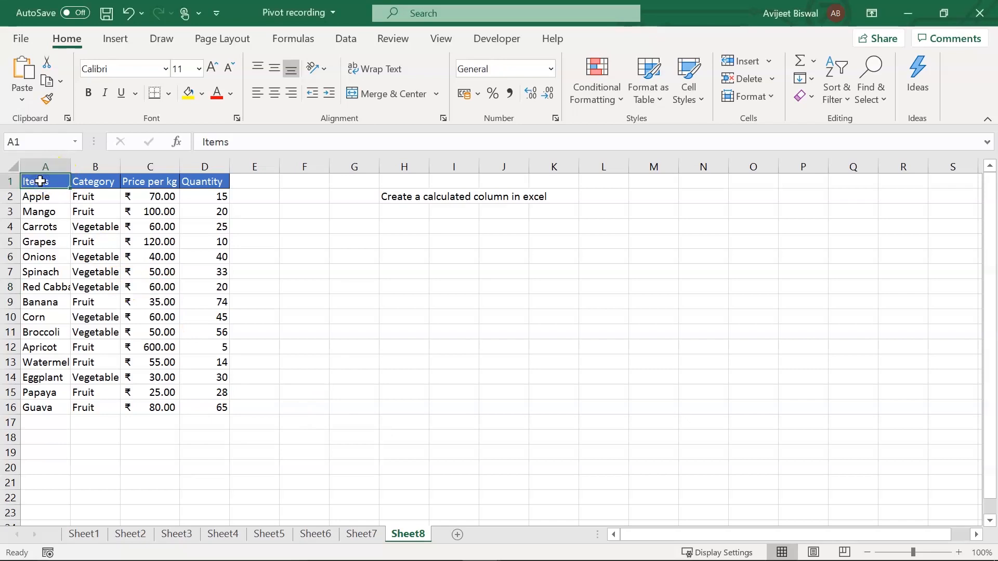
left_click_drag(36, 197, 33, 407)
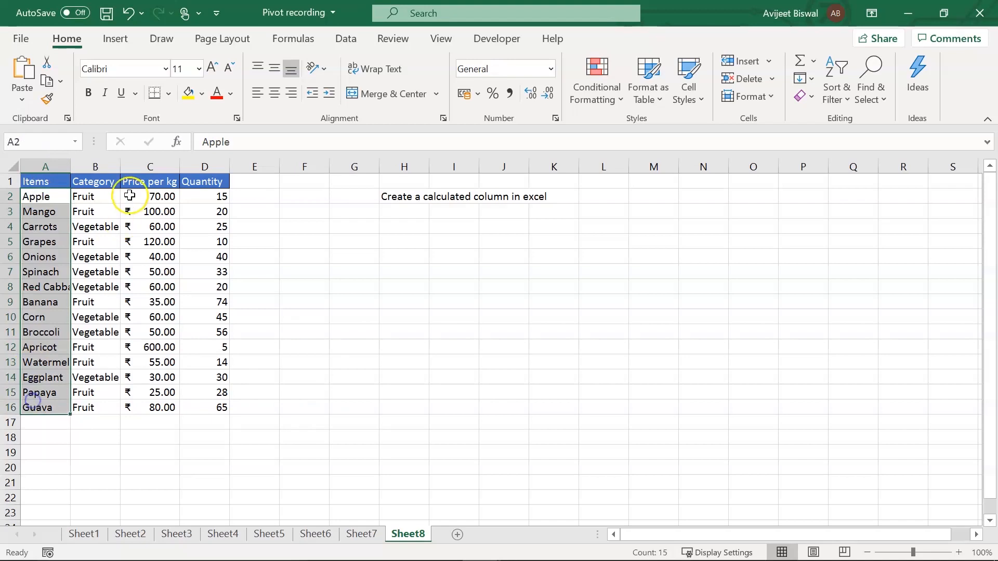
left_click(49, 196)
left_click(83, 196)
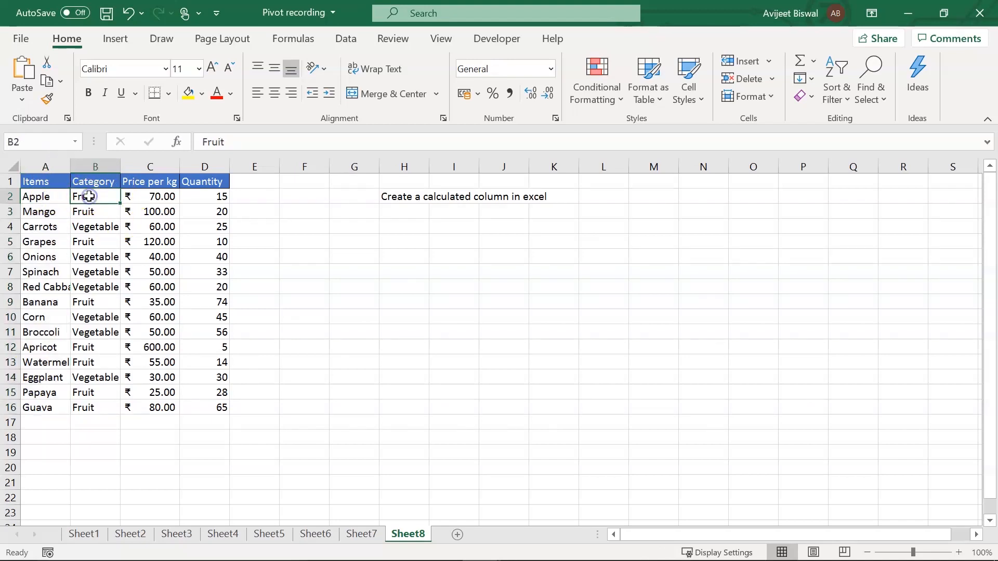
left_click(145, 182)
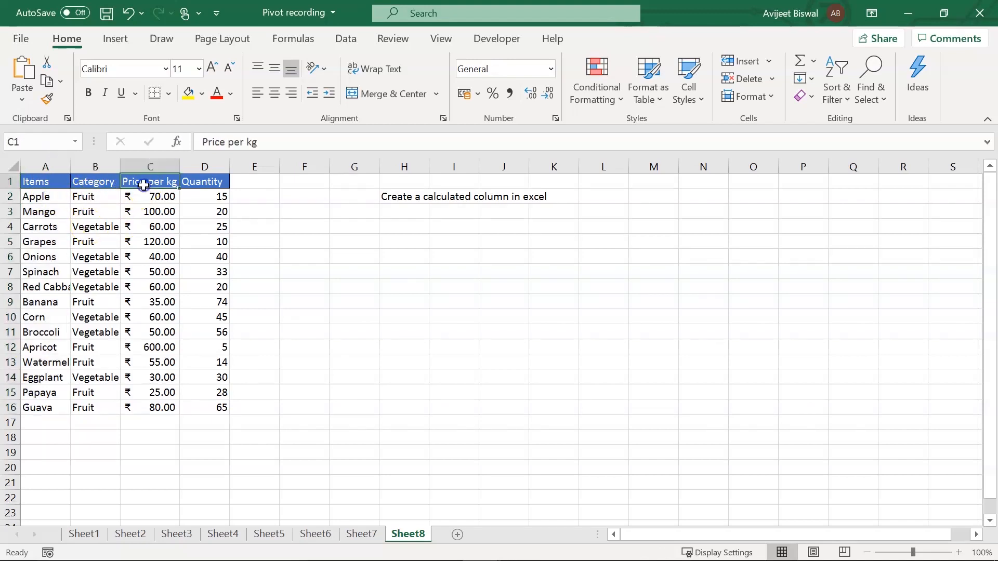
left_click_drag(159, 197, 155, 406)
left_click(206, 181)
left_click(212, 194)
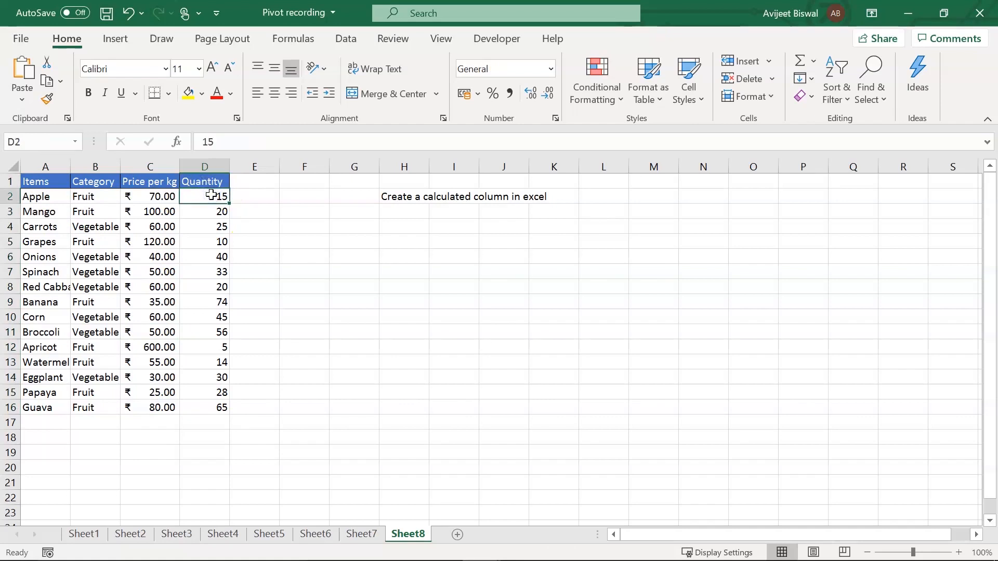
left_click(149, 253)
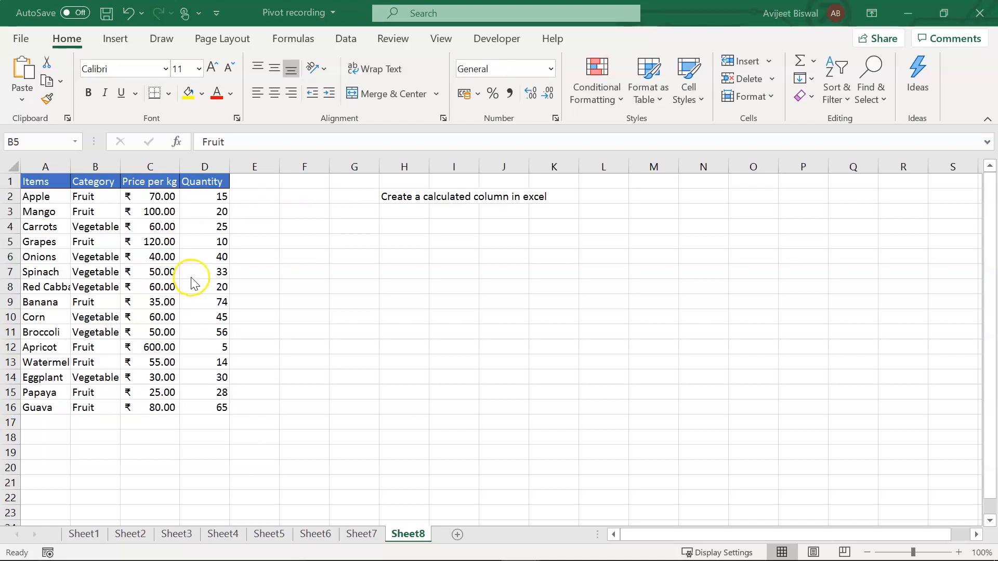
left_click(166, 267)
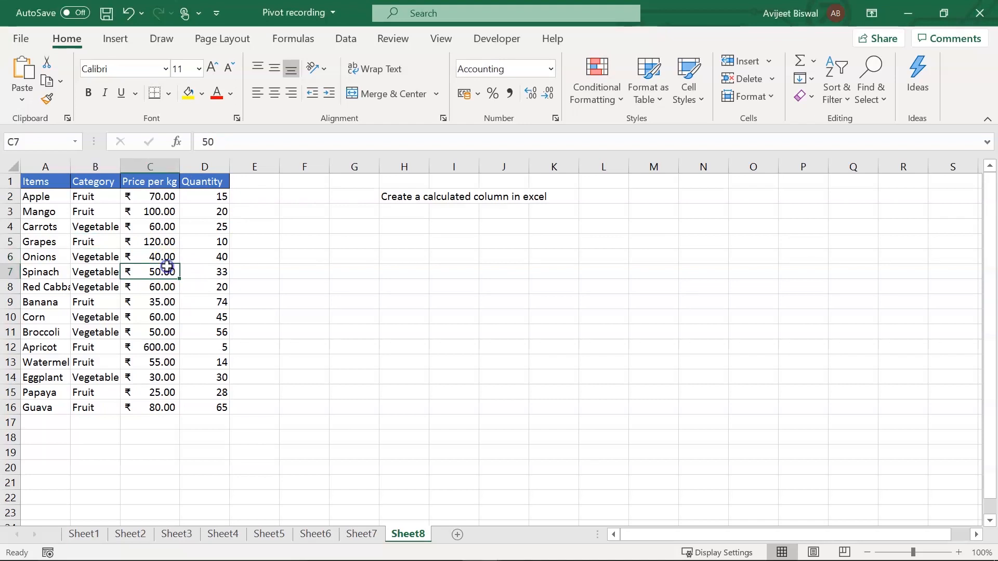
left_click(158, 196)
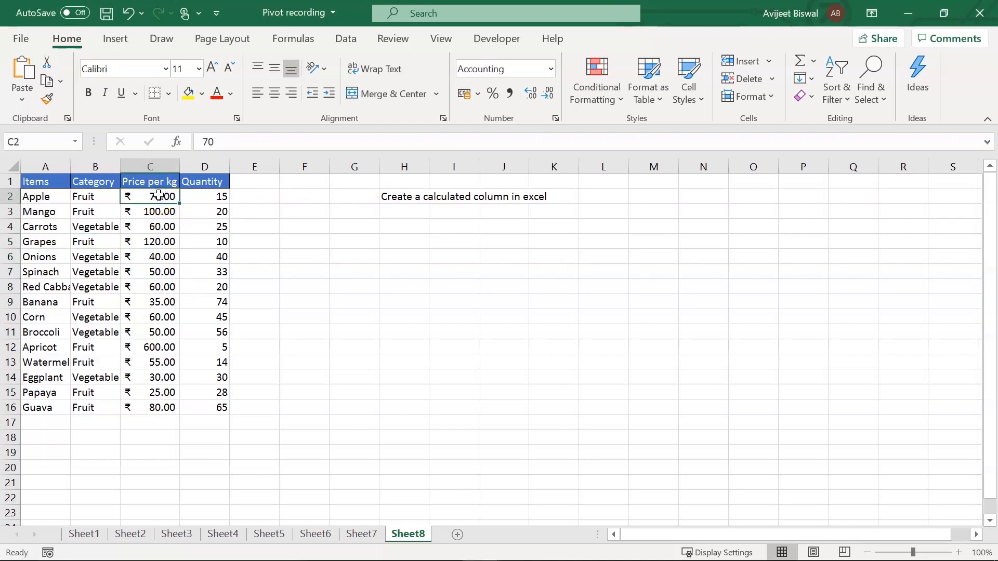
left_click(192, 199)
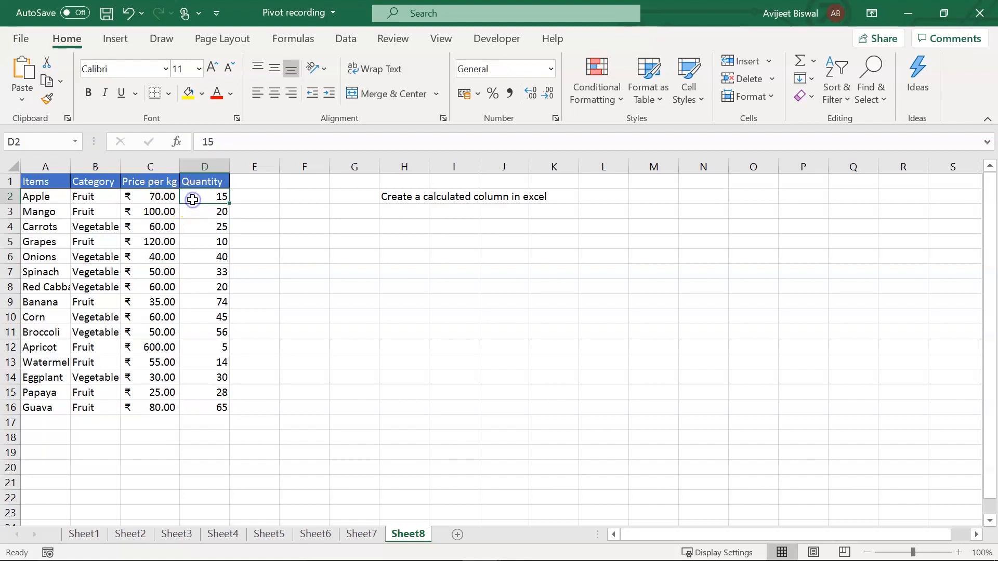
Step: Create a pivot table from Sheet8 range A1:D16, placed on the existing worksheet at cell F5
left_click(148, 255)
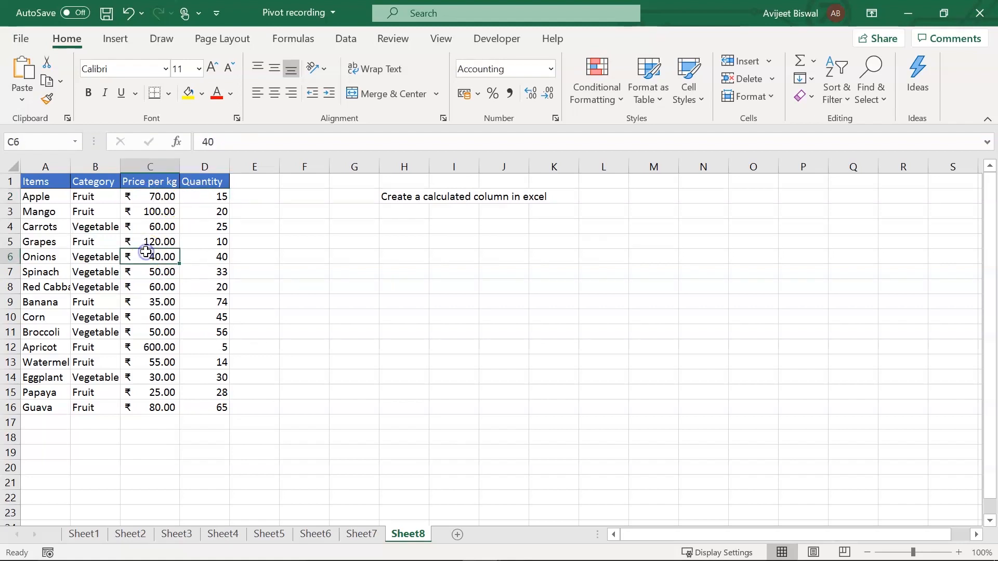
left_click(115, 39)
left_click(32, 76)
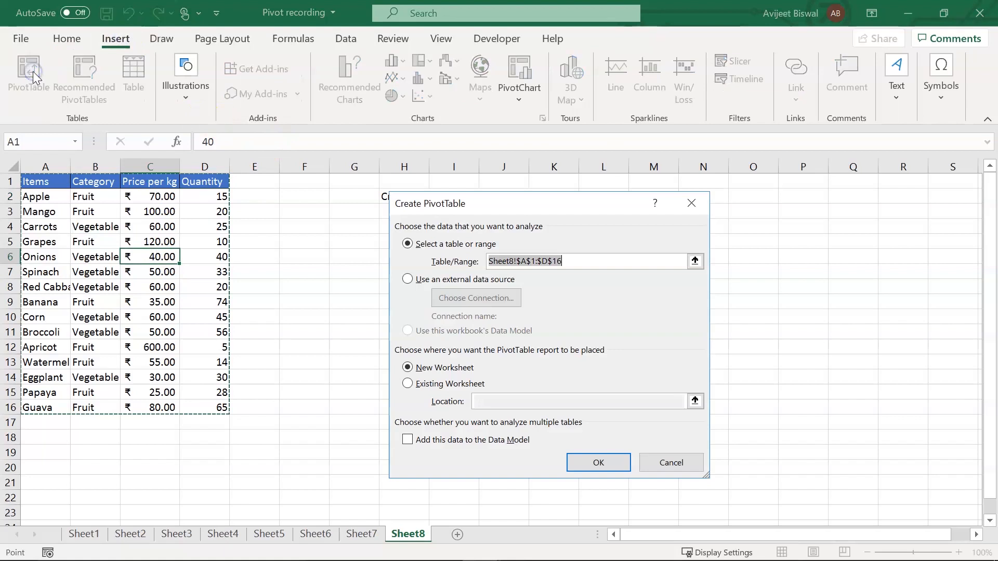
left_click(407, 384)
left_click(325, 242)
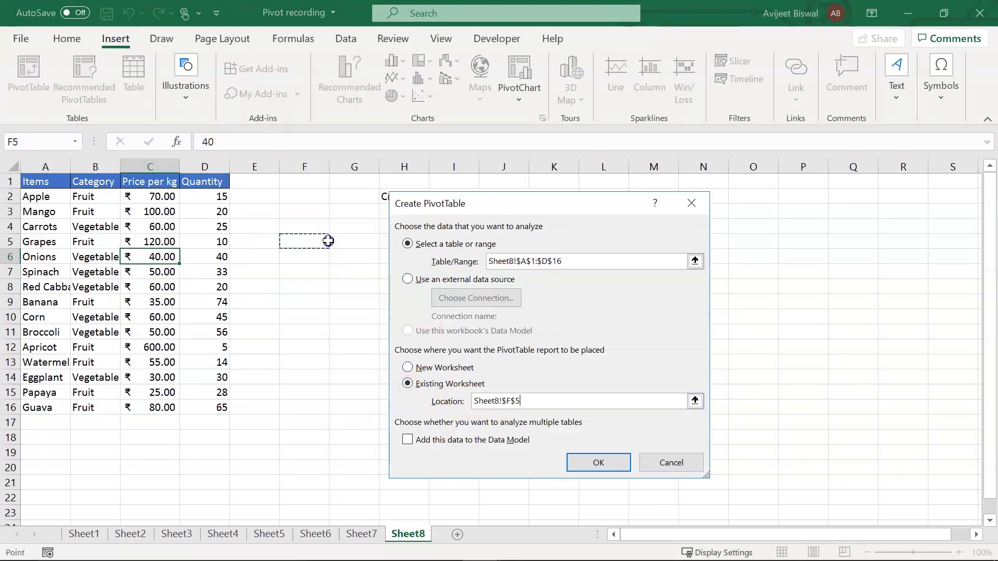
left_click(606, 463)
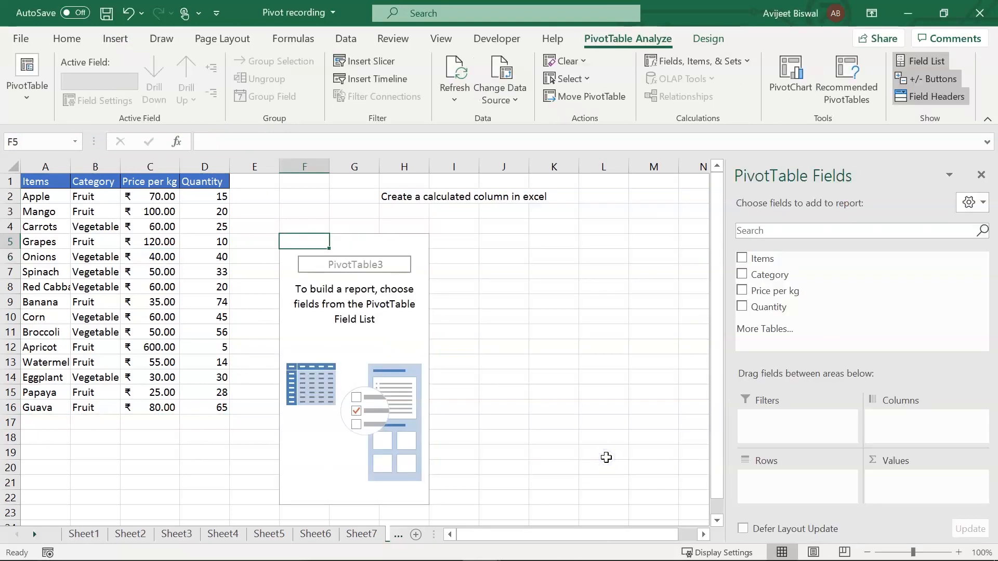
Step: Add a calculated field named Sales to the pivot table with the formula = 'Price per kg' * Quantity
left_click_drag(520, 537, 584, 538)
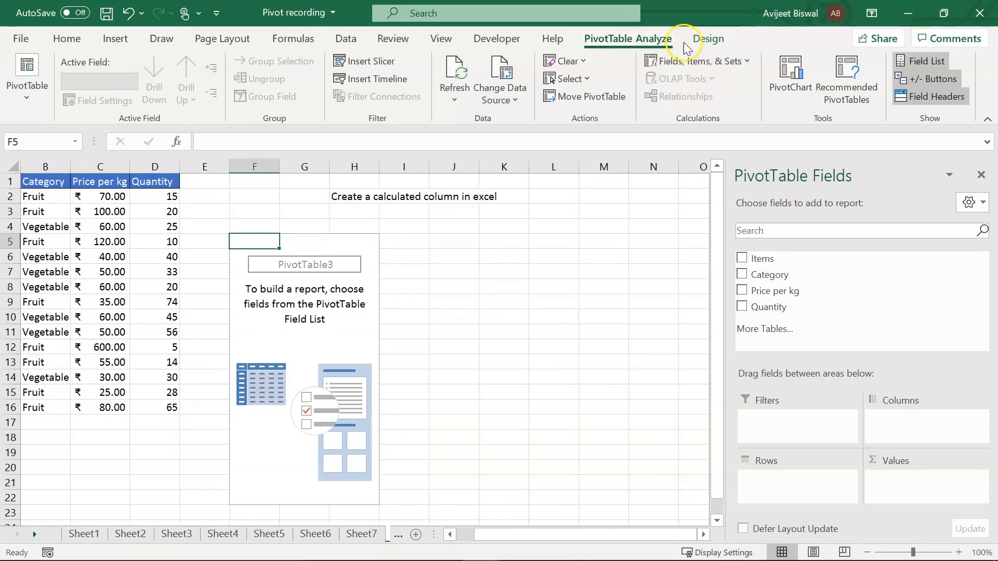
left_click(748, 63)
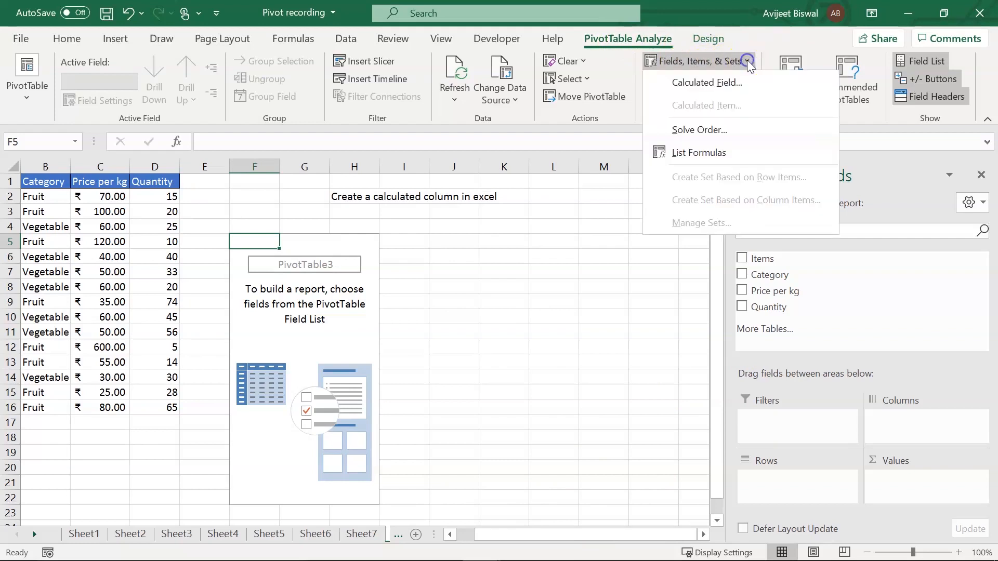
left_click(719, 87)
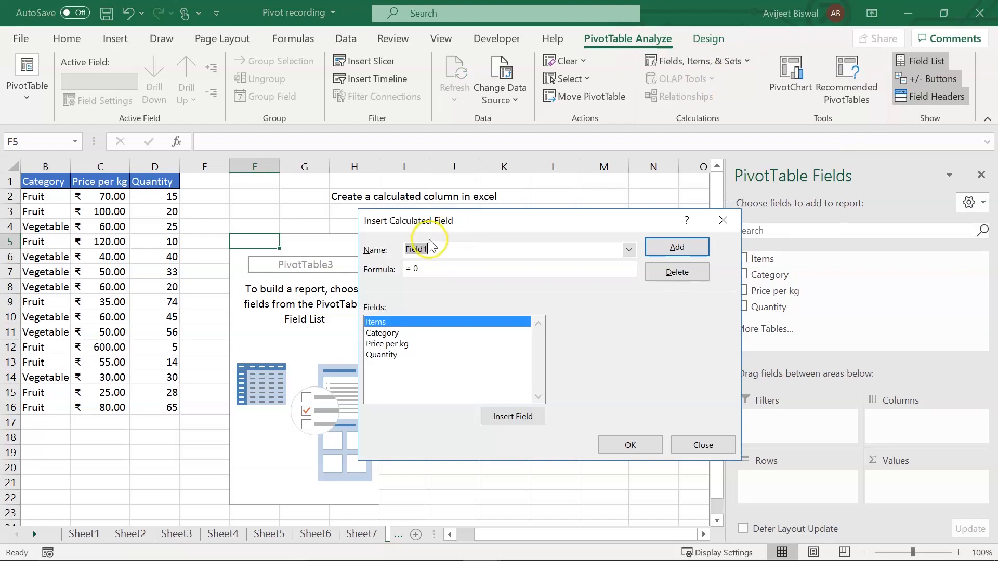
type("Sales")
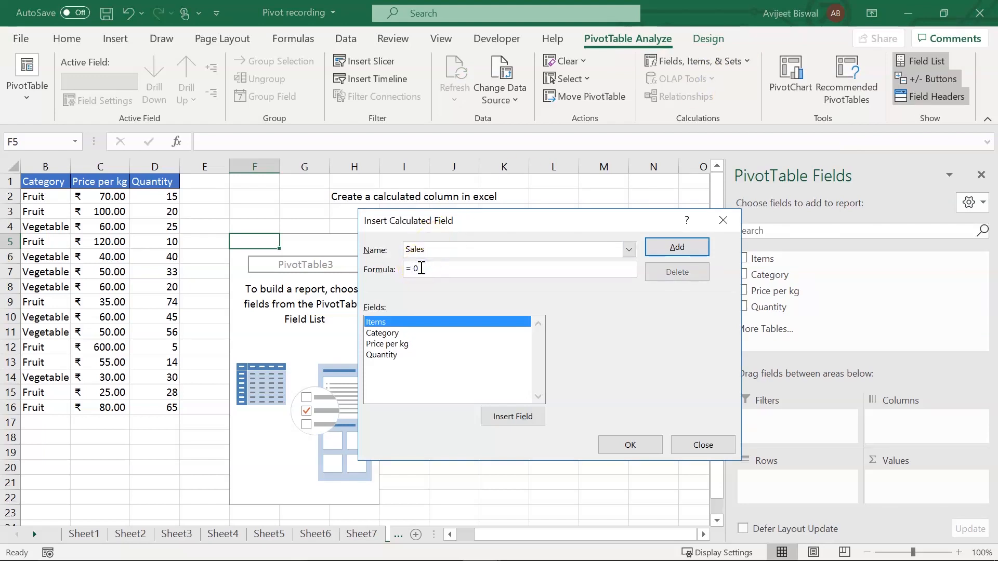
left_click(385, 344)
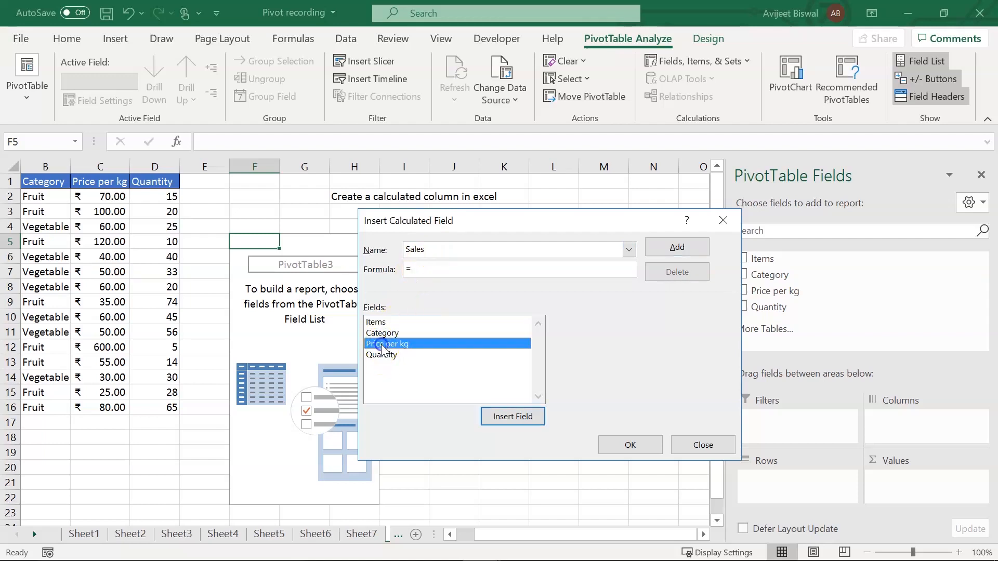
left_click(498, 419)
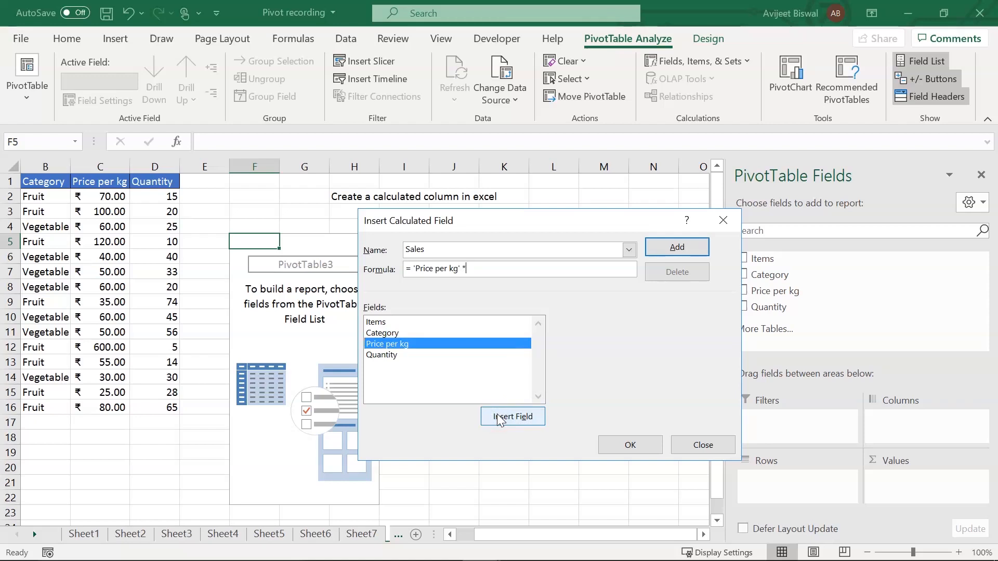
double_click(383, 355)
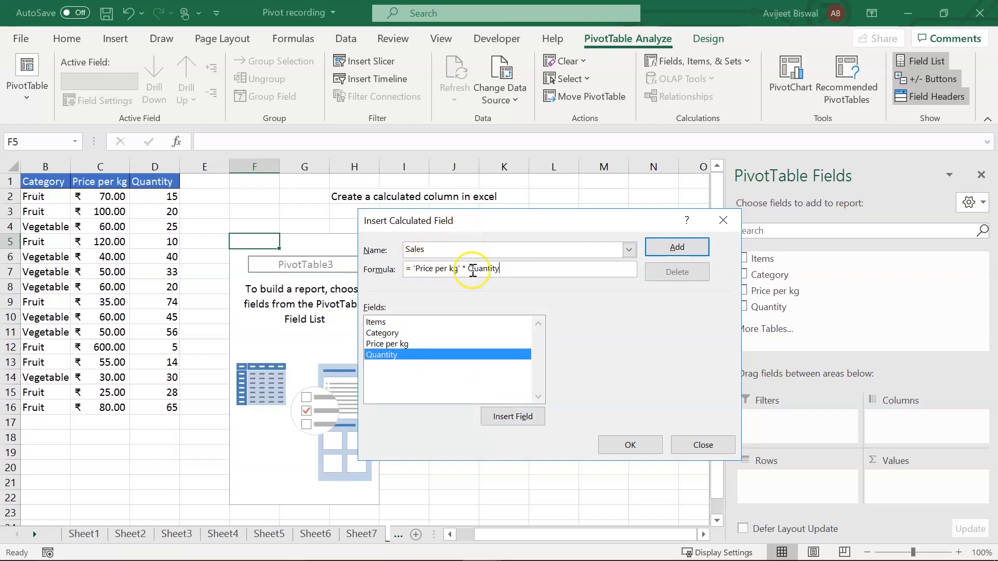
left_click(676, 248)
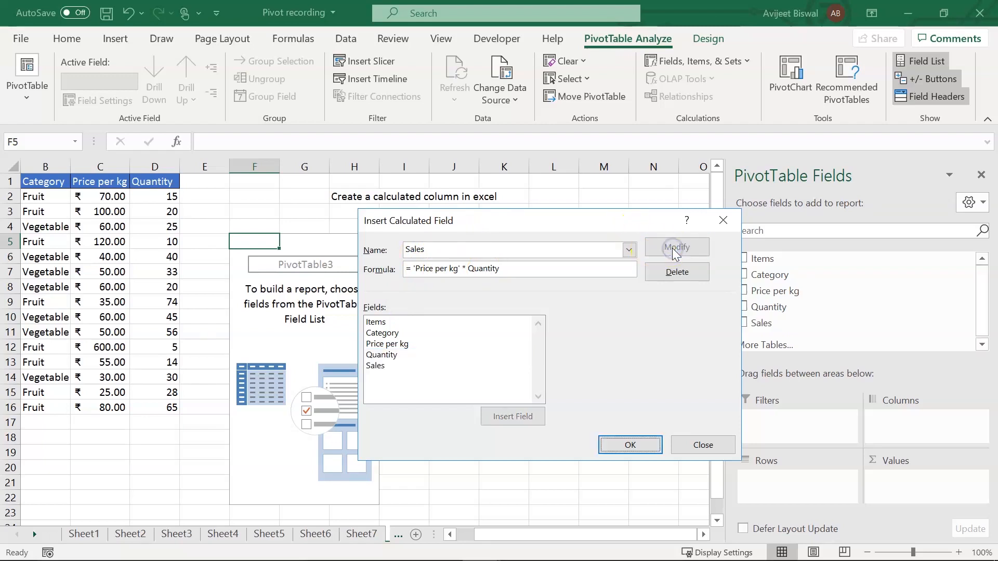
left_click(617, 441)
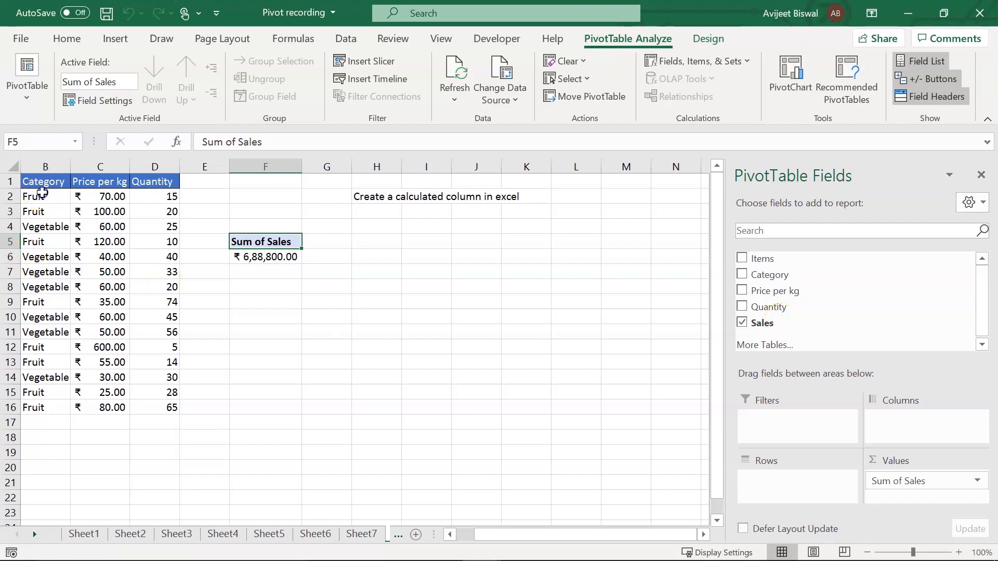
Step: Add Category to the pivot table rows, with Items nested beneath it
left_click(42, 193)
key("Left")
left_click(83, 208)
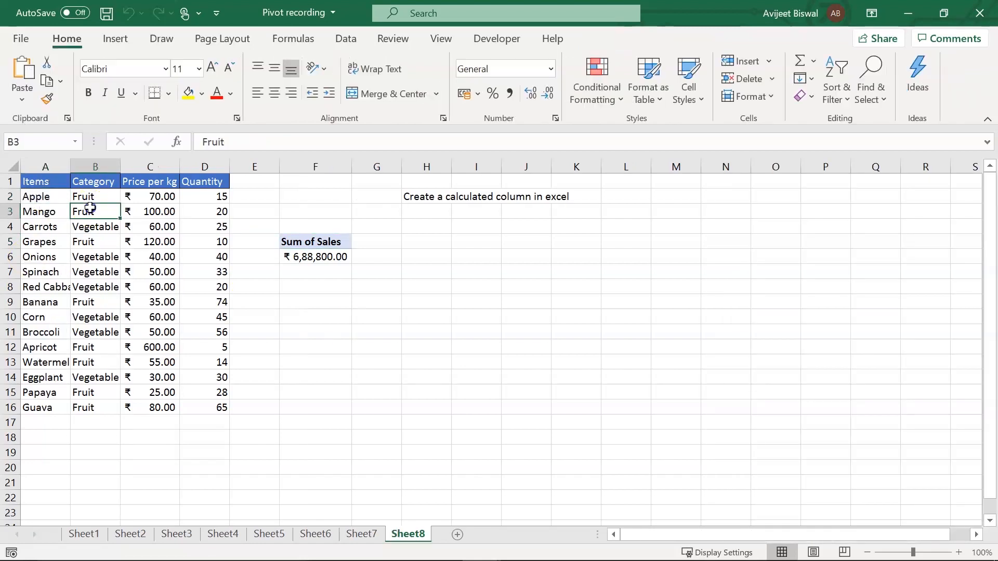
left_click(312, 256)
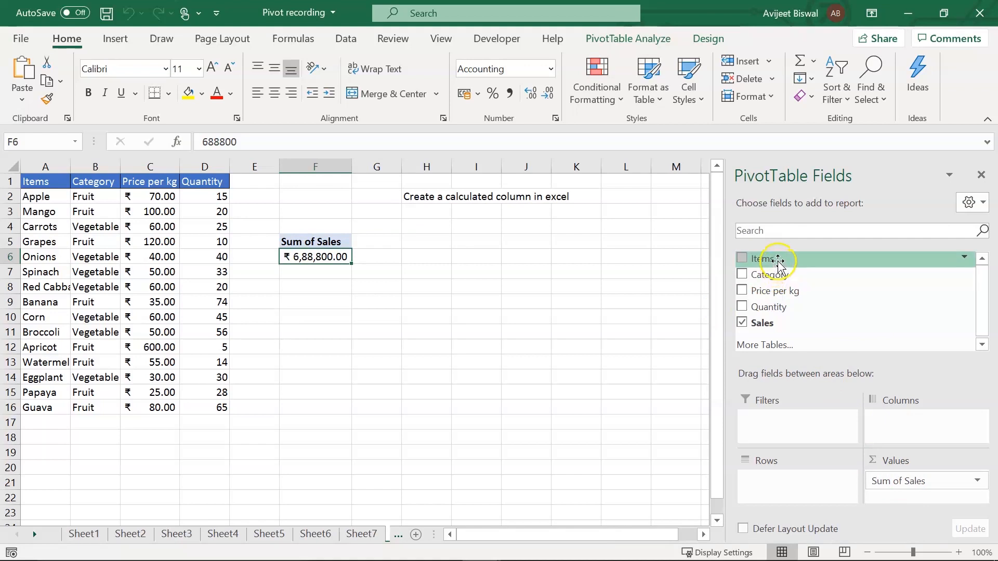
mouse_move(779, 274)
left_mouse_down()
mouse_move(768, 319)
mouse_move(769, 491)
mouse_move(778, 498)
left_mouse_up()
left_click_drag(764, 257, 780, 510)
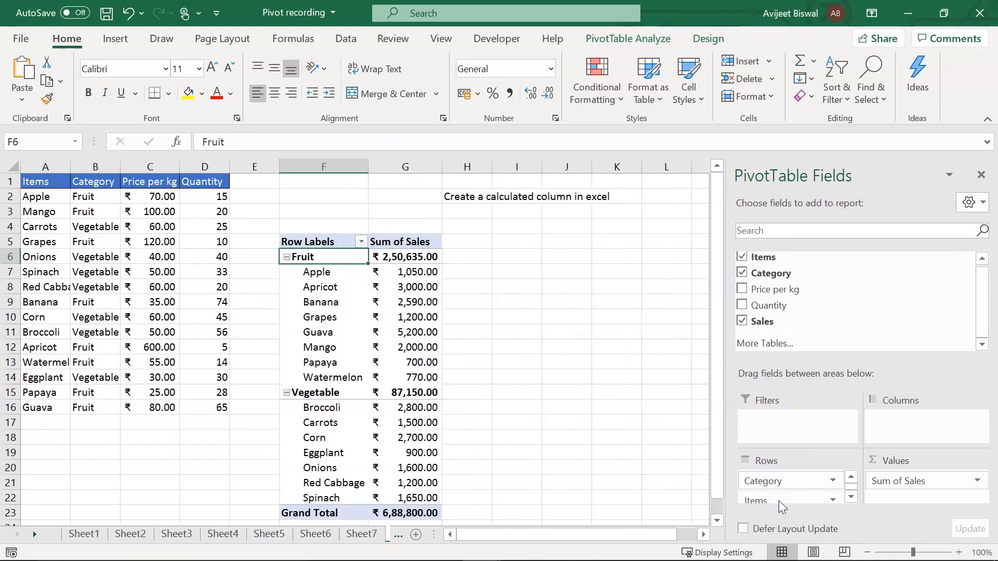
Step: Examine the items listed under the Fruit category in the pivot table
left_click(329, 292)
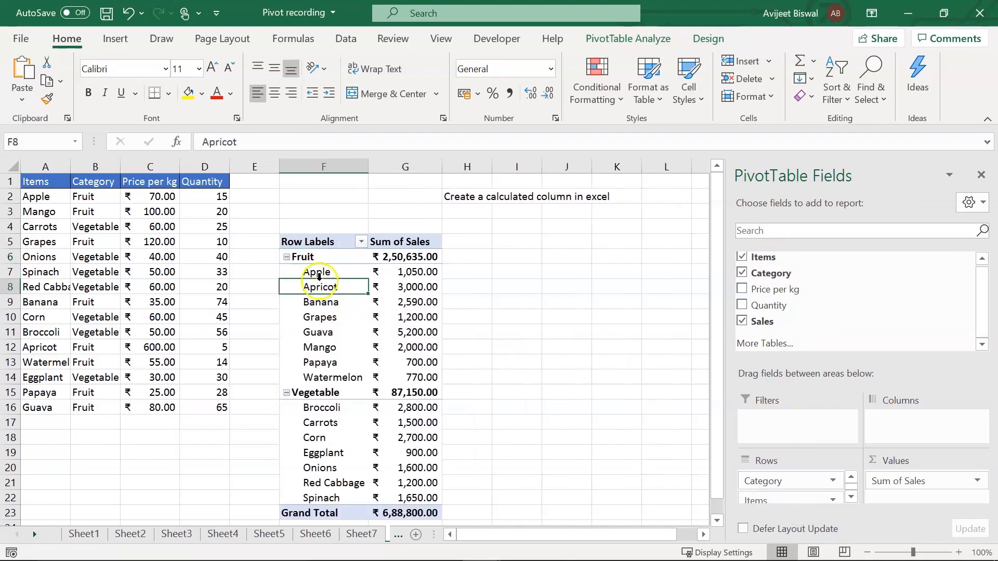
left_click(311, 258)
key("Down")
key("Down")
key("Down")
key("Down")
key("Down")
key("Down")
key("Down")
key("Down")
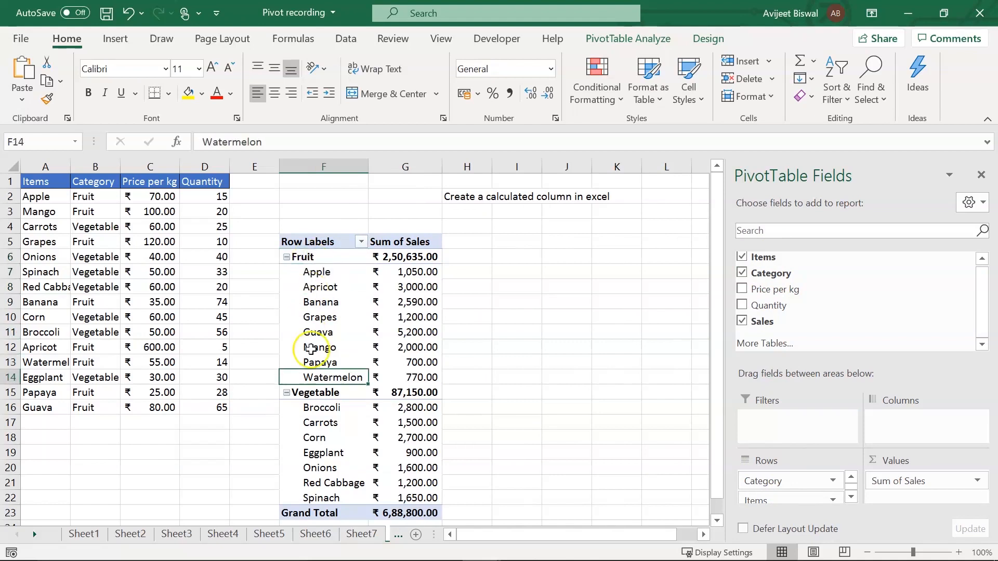
left_click(299, 392)
left_click_drag(318, 271, 317, 359)
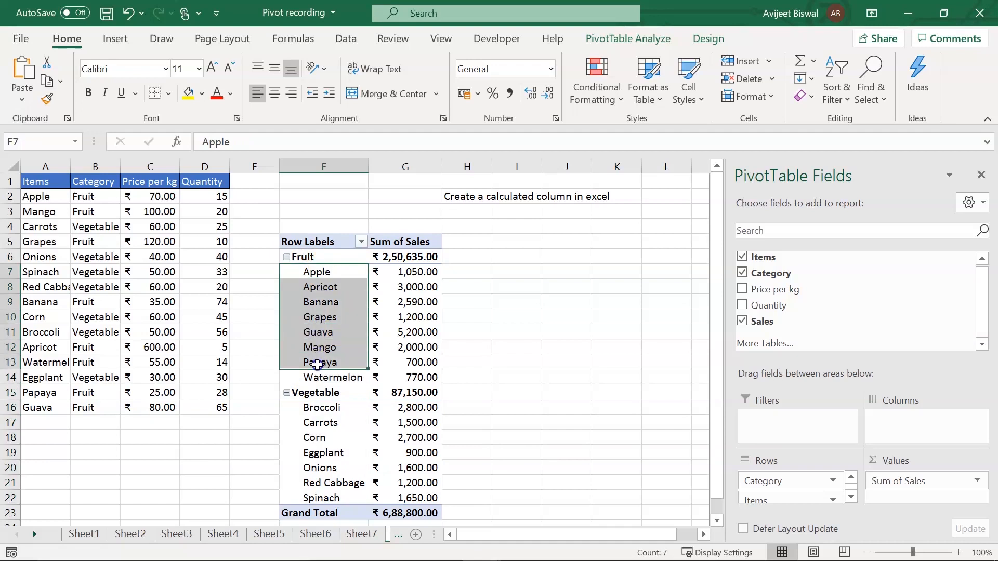
left_click(323, 305)
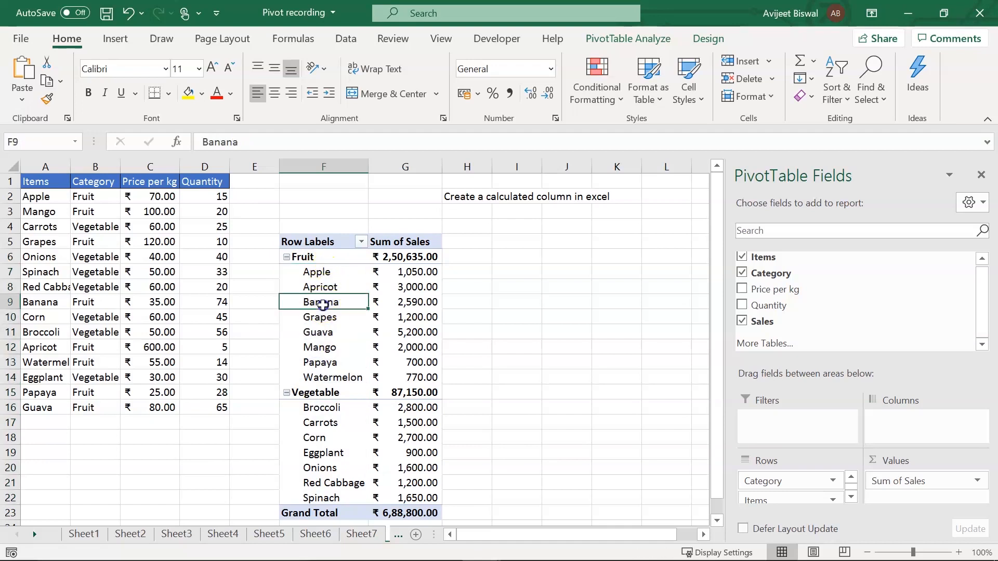
Step: Examine the items listed under the Vegetable category in the pivot table, starting from Broccoli
left_click(316, 407)
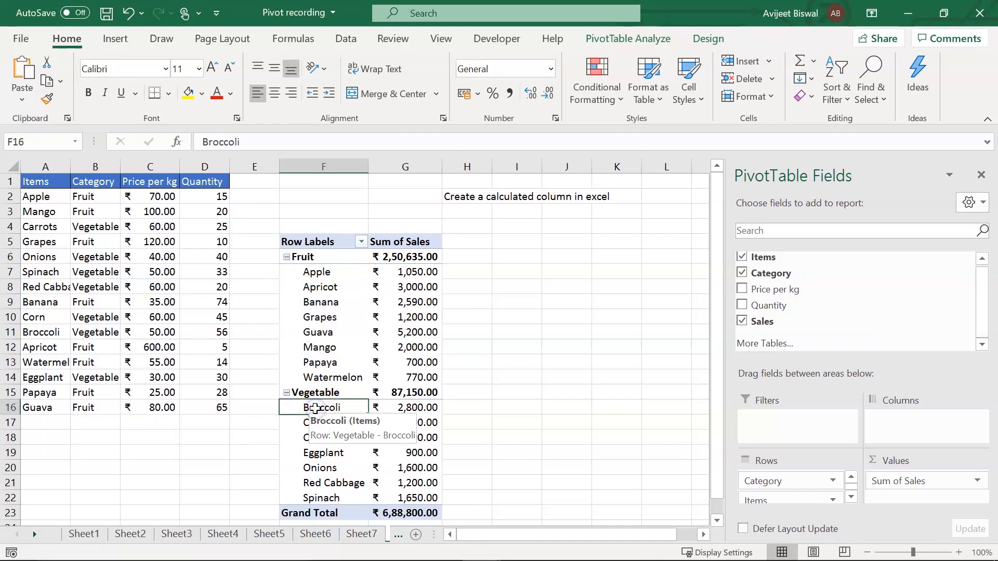
key("Down")
key("Down")
key("Down")
key("Down")
key("Down")
key("Down")
key("Down")
key("Down")
key("Down")
key("Down")
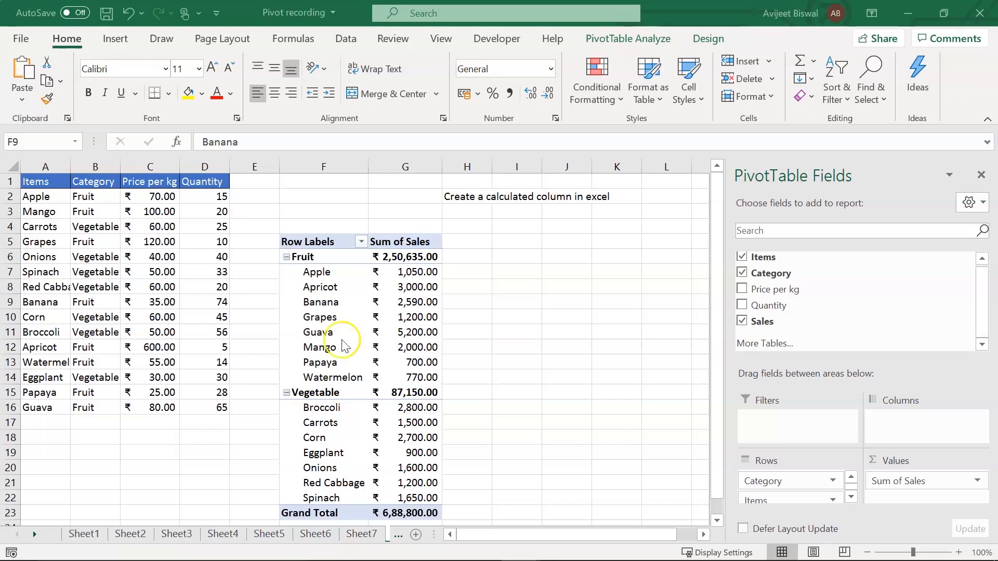
Step: Insert a clustered column pivot chart from the Sales pivot table
left_click(320, 303)
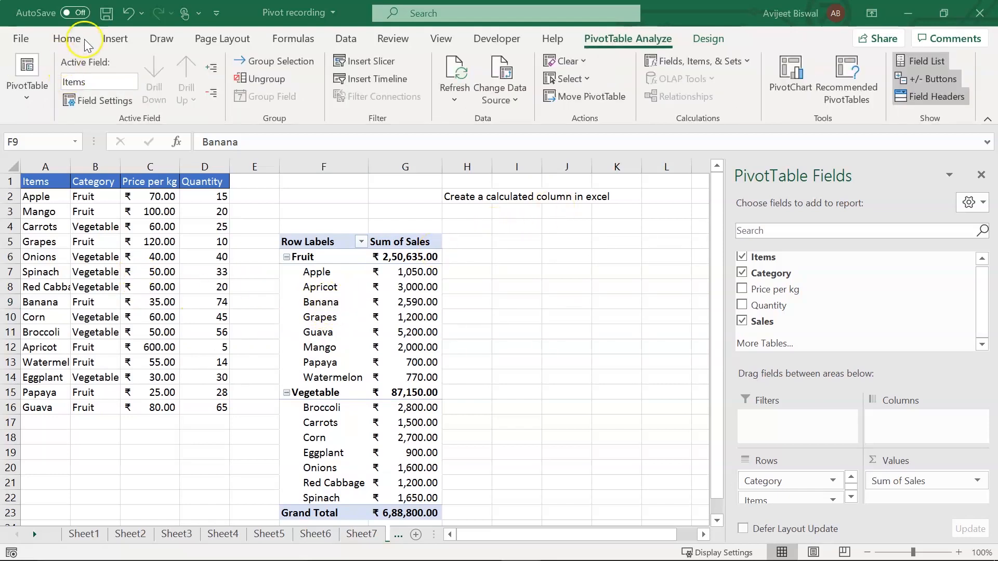
left_click(105, 39)
left_click(106, 40)
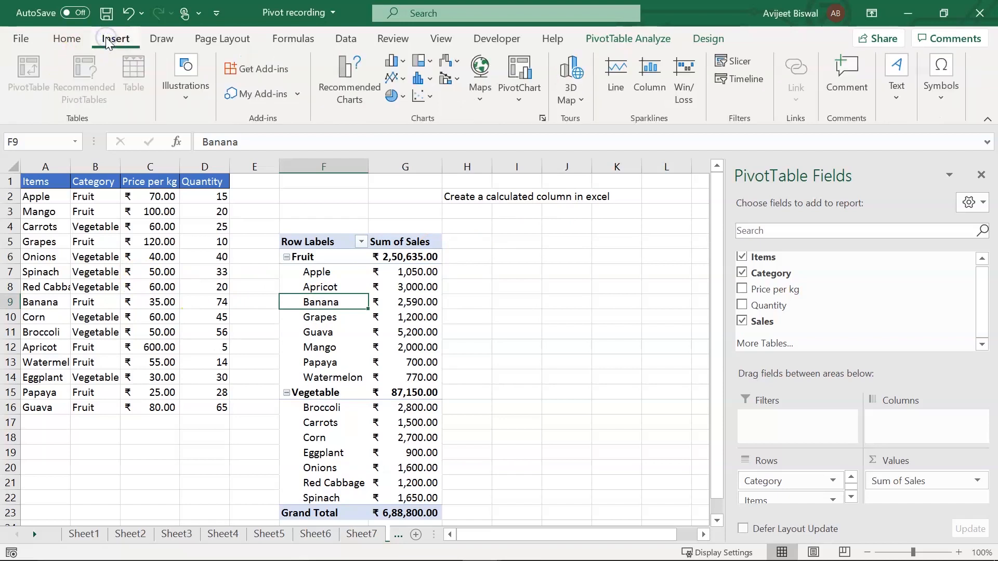
left_click(347, 89)
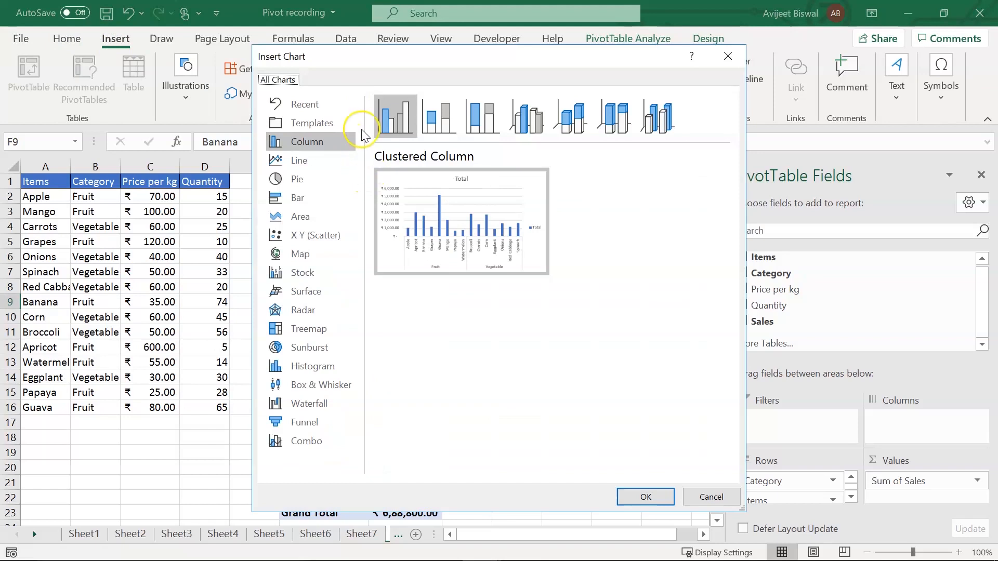
left_click_drag(390, 56, 495, 85)
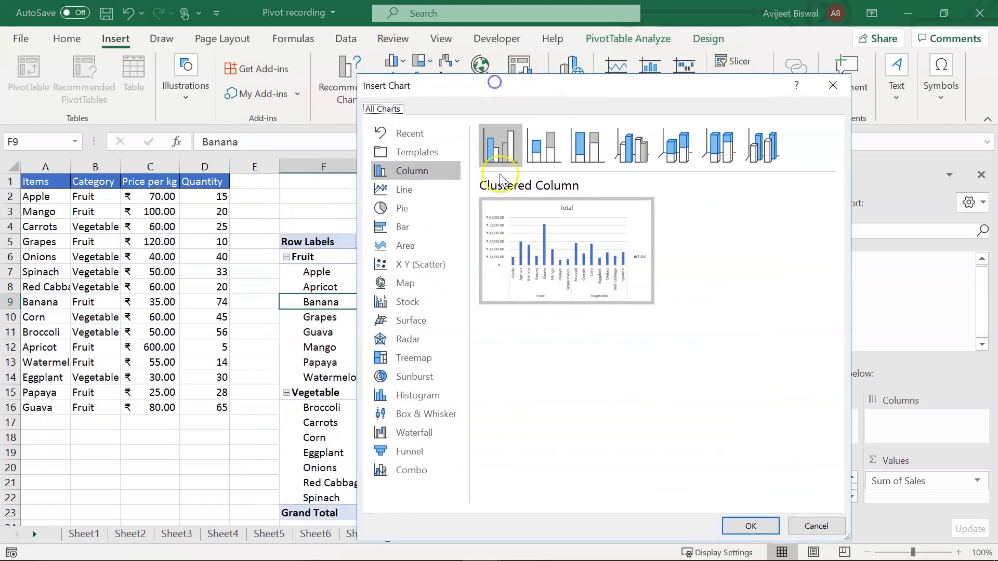
left_click(412, 191)
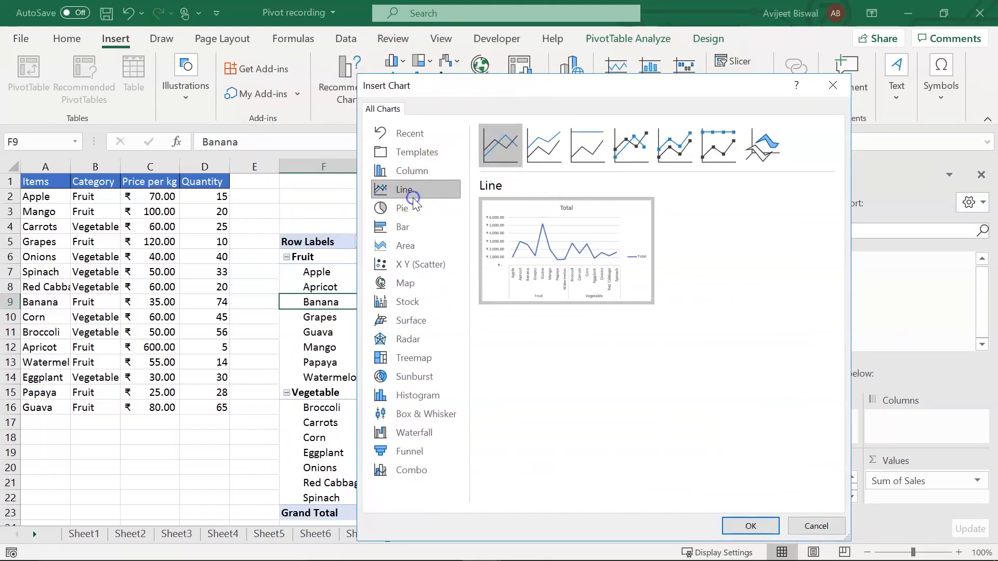
left_click(419, 172)
mouse_move(523, 227)
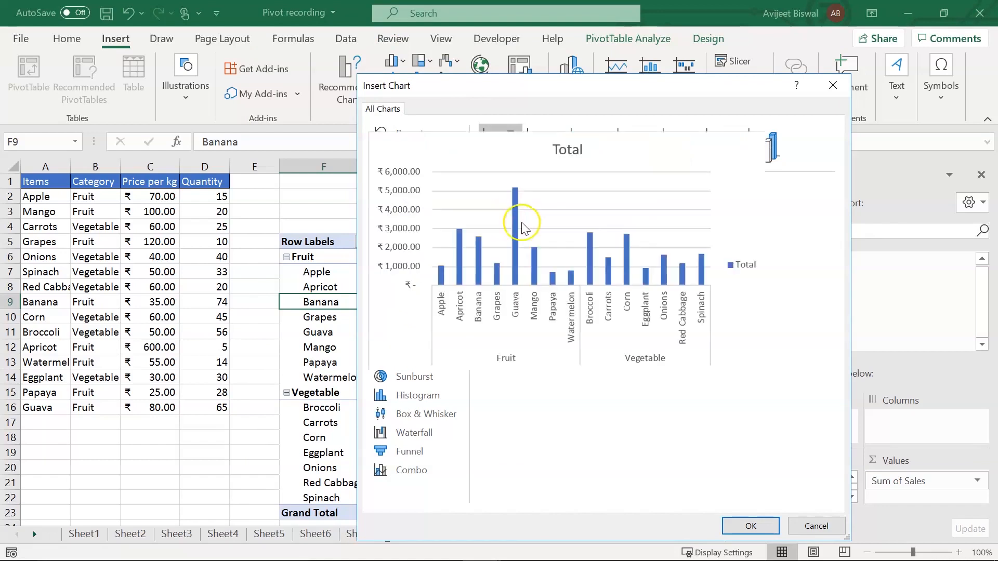
left_click(737, 526)
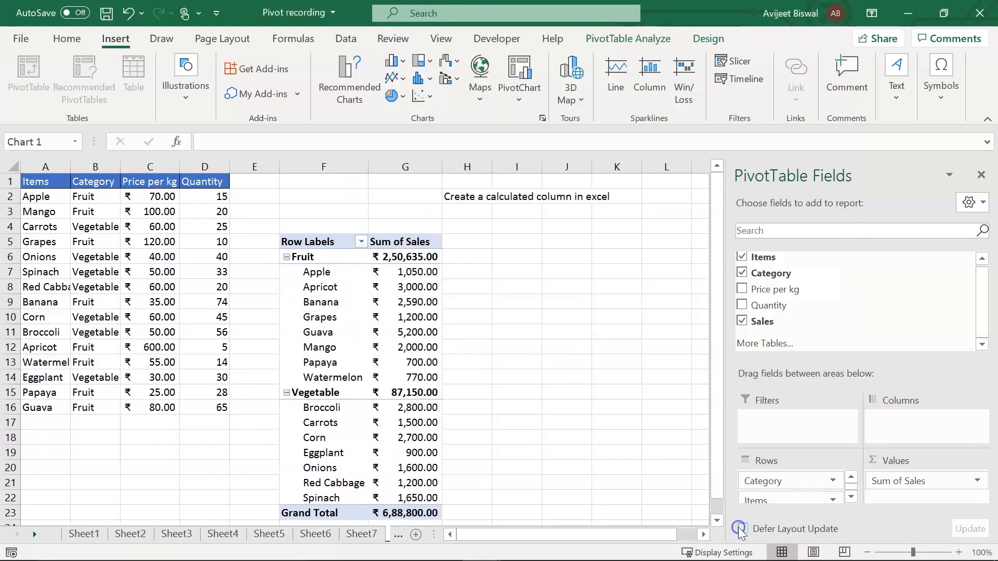
Step: Move the column chart clear of the pivot table, into the empty cells beside it, and close the field list pane
left_click_drag(644, 534, 668, 534)
left_click_drag(462, 260, 688, 269)
left_click_drag(587, 535, 650, 527)
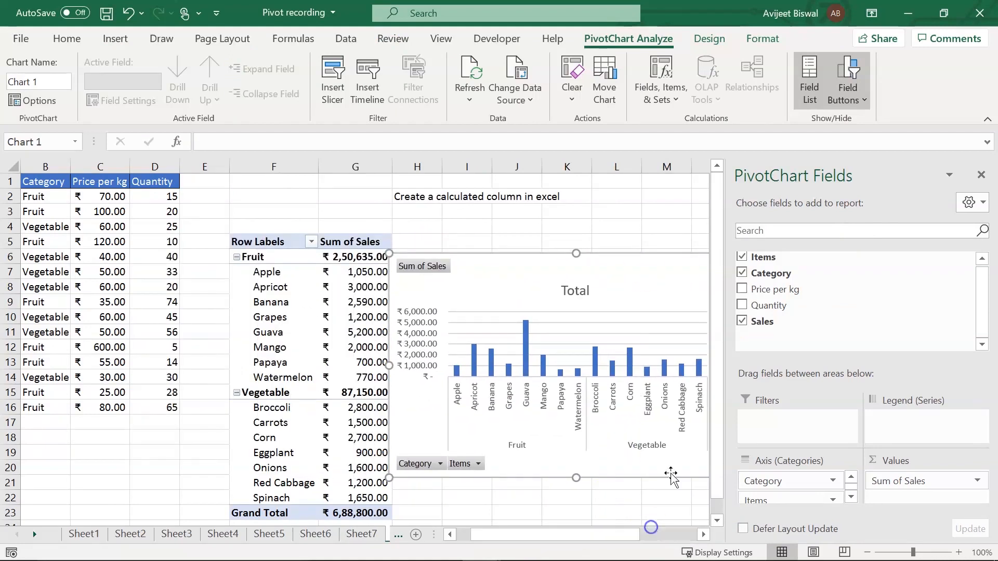
left_click(984, 176)
left_click_drag(643, 260, 677, 261)
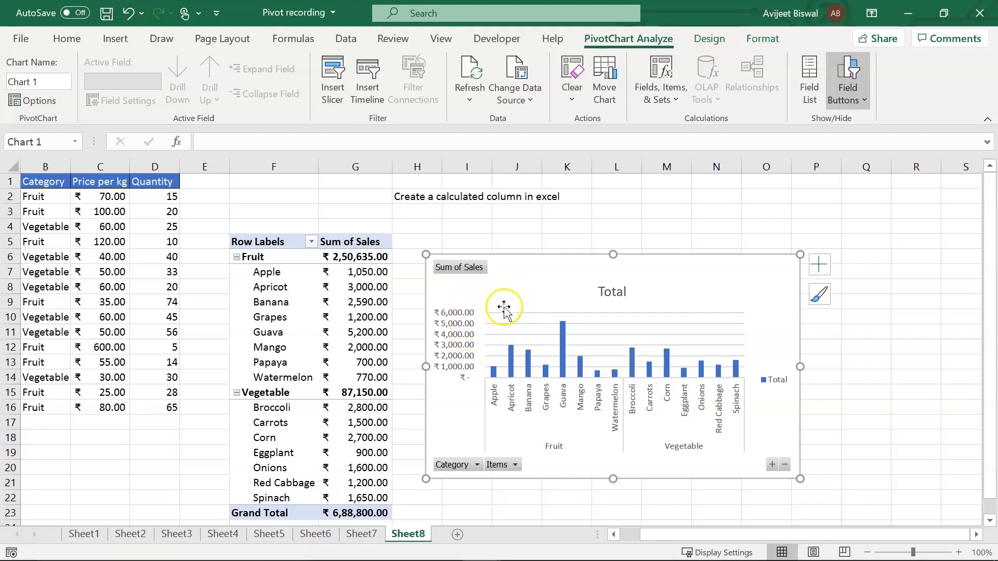
left_click_drag(581, 274, 657, 254)
mouse_move(639, 312)
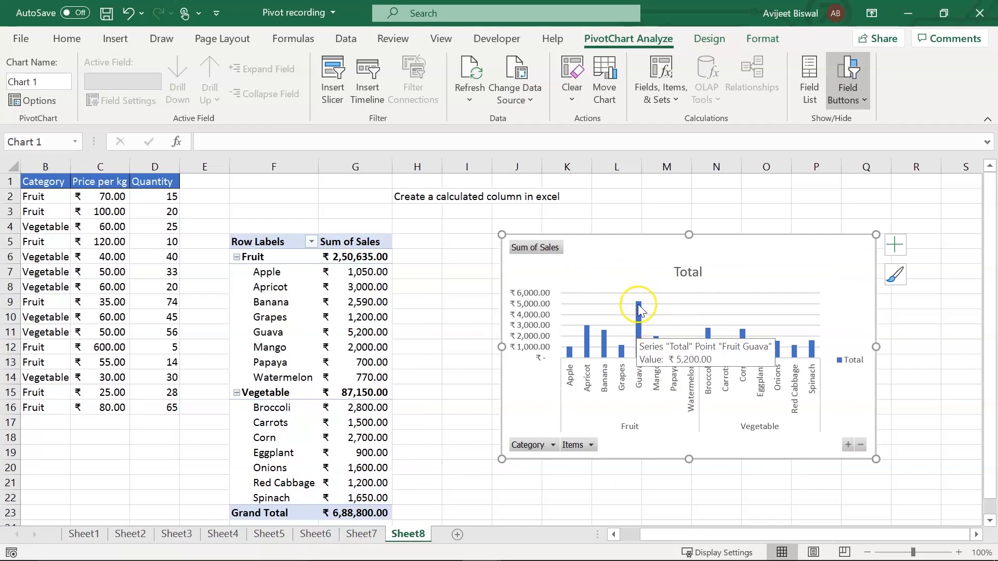
Step: Sort the items in the pivot table by Sum of Sales from largest to smallest, and shift the column chart slightly closer to the table
left_click(373, 272)
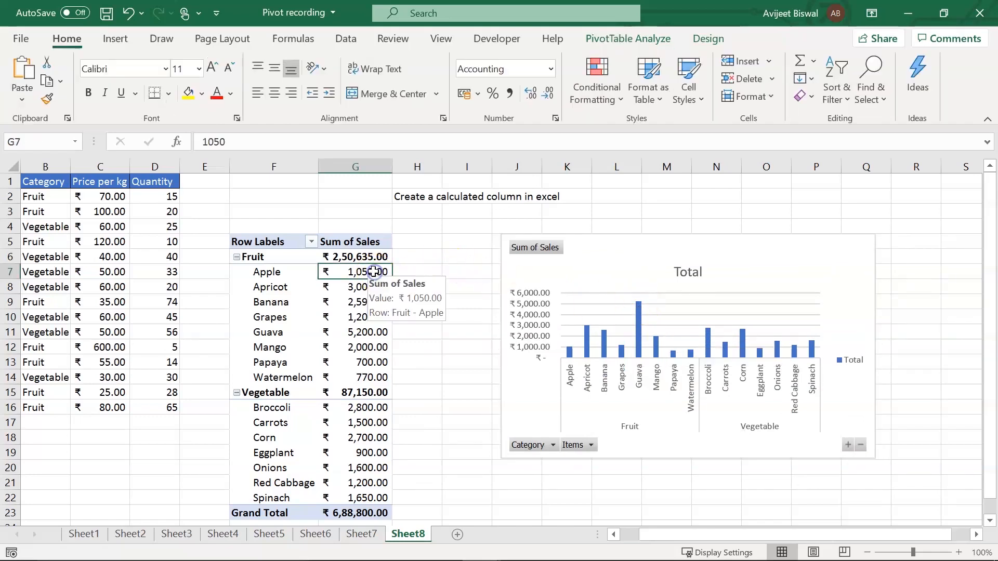
right_click(373, 271)
mouse_move(418, 383)
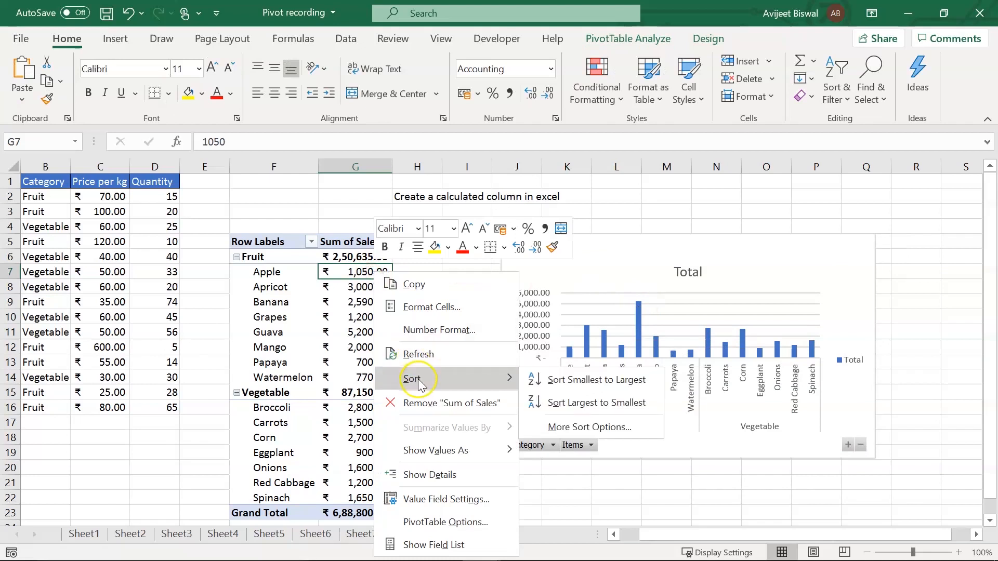
left_click(596, 403)
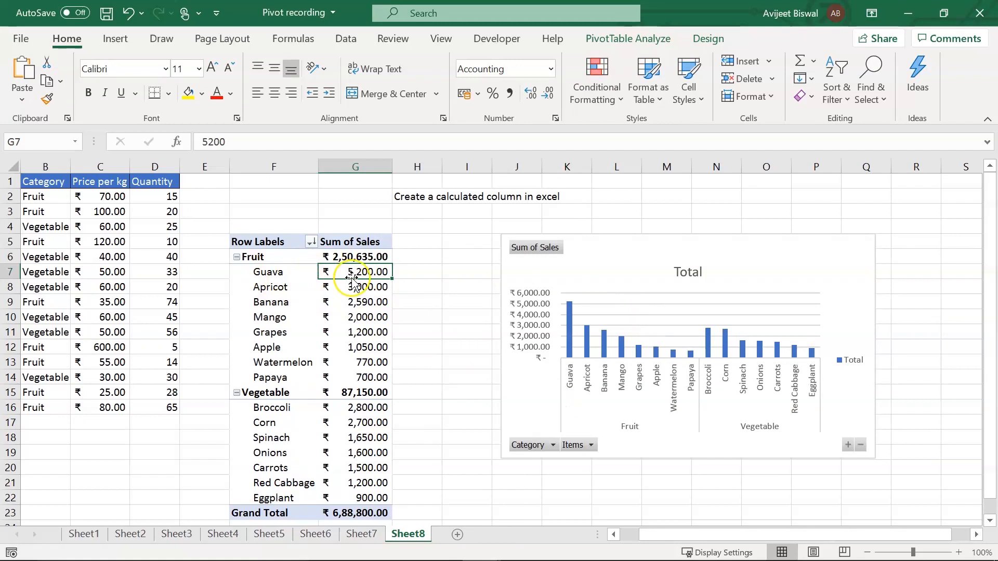
mouse_move(356, 272)
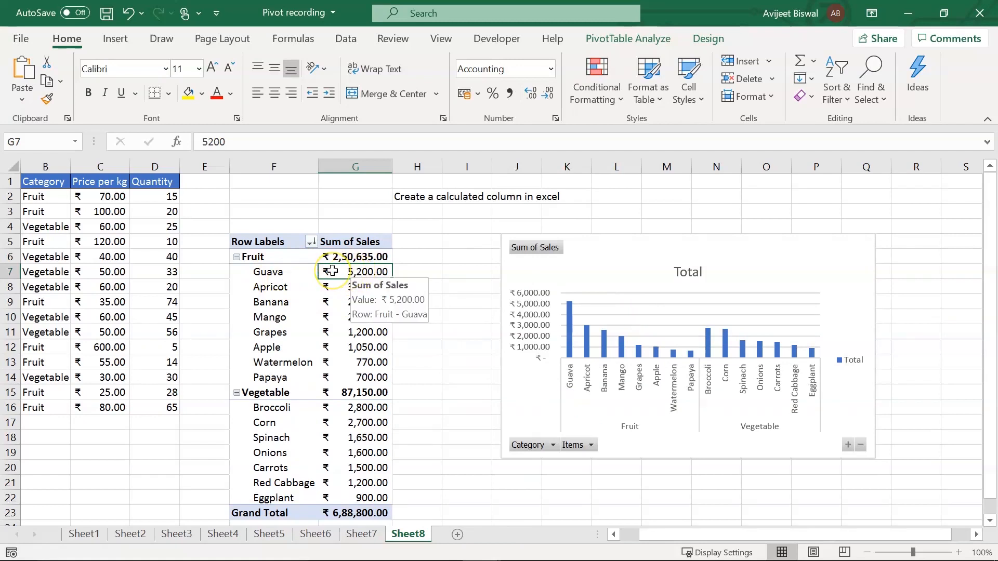
left_click_drag(639, 265, 634, 271)
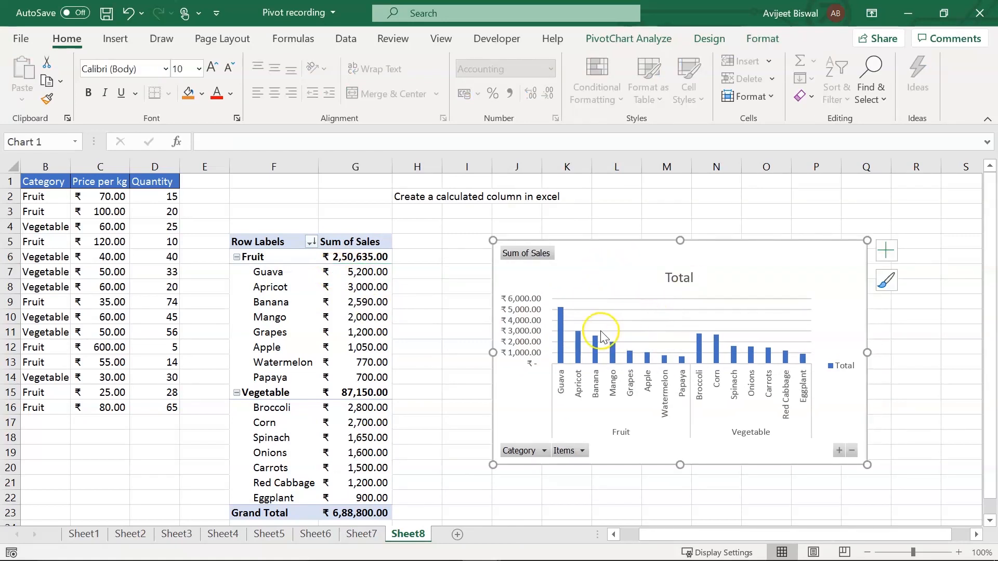
Step: Insert a pie pivot chart from the sorted Sales pivot table
left_click(368, 317)
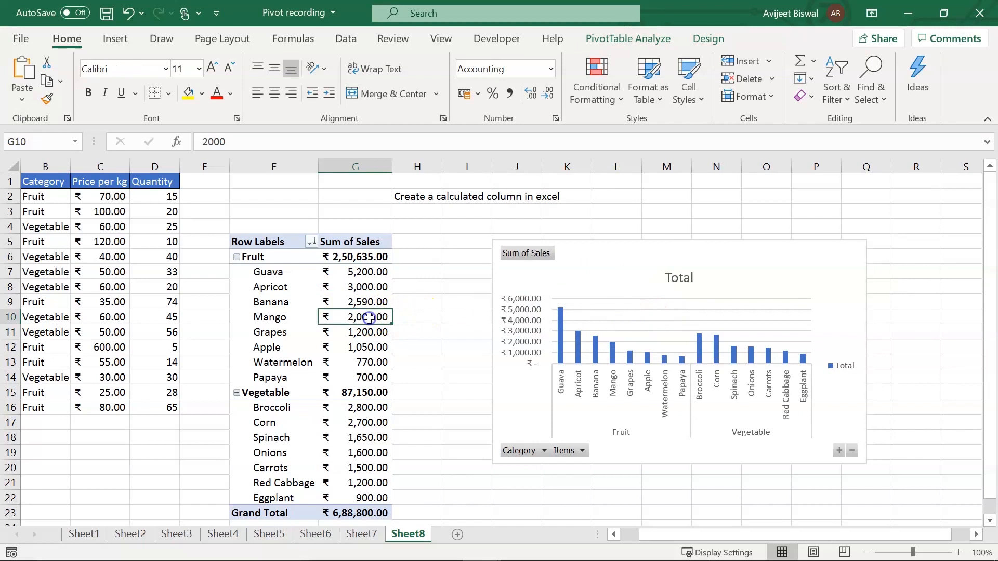
left_click(115, 41)
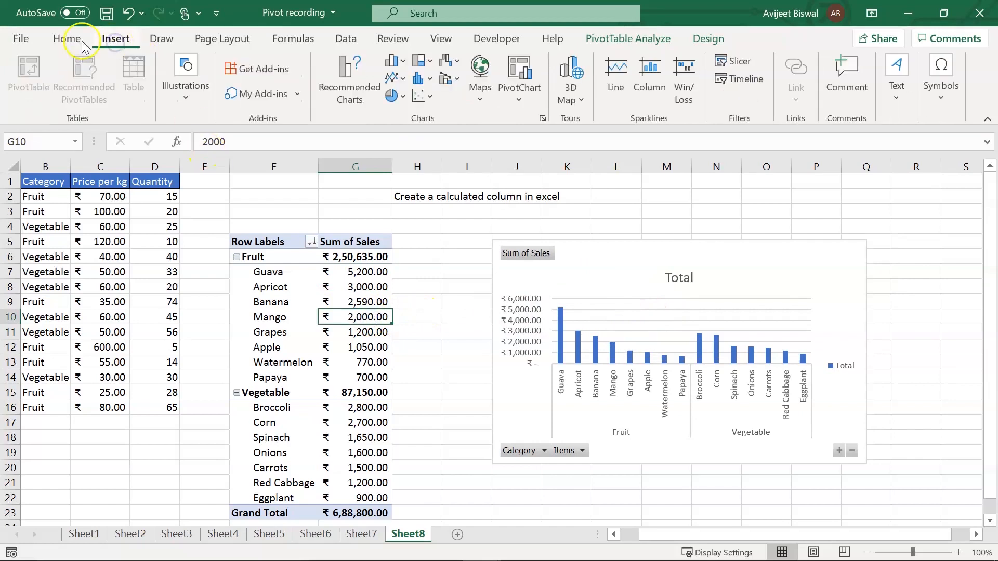
left_click(354, 88)
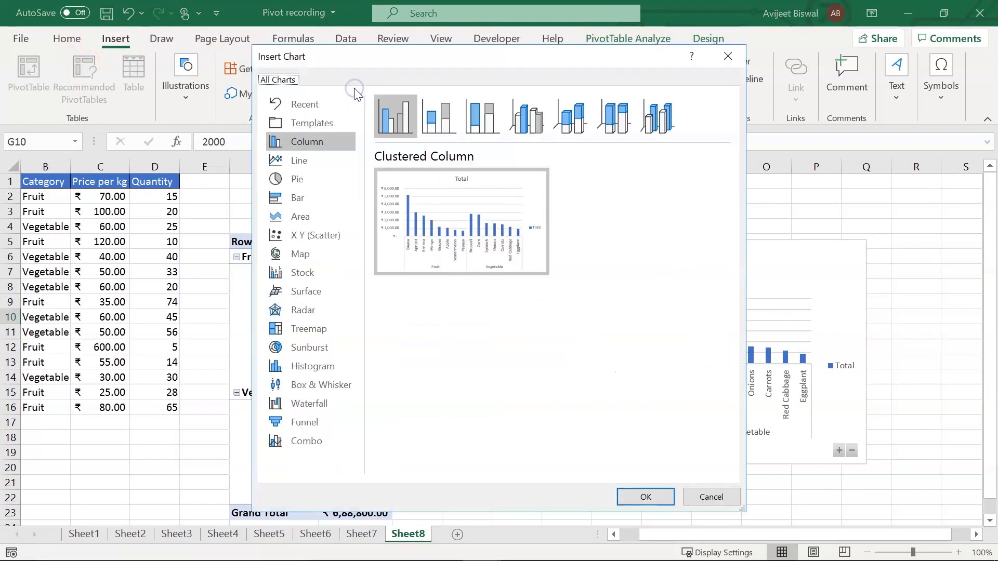
left_click(326, 179)
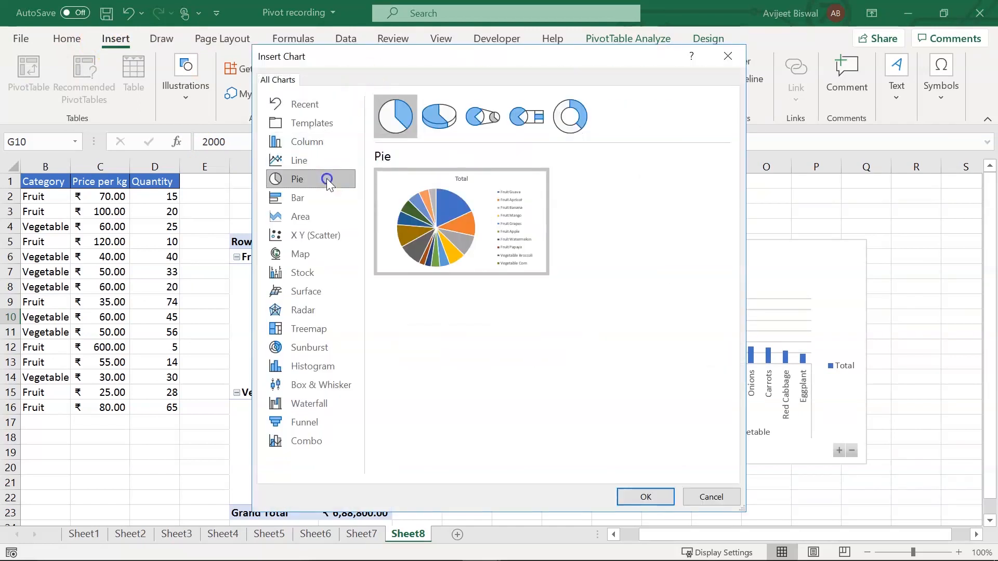
mouse_move(426, 195)
left_click(644, 498)
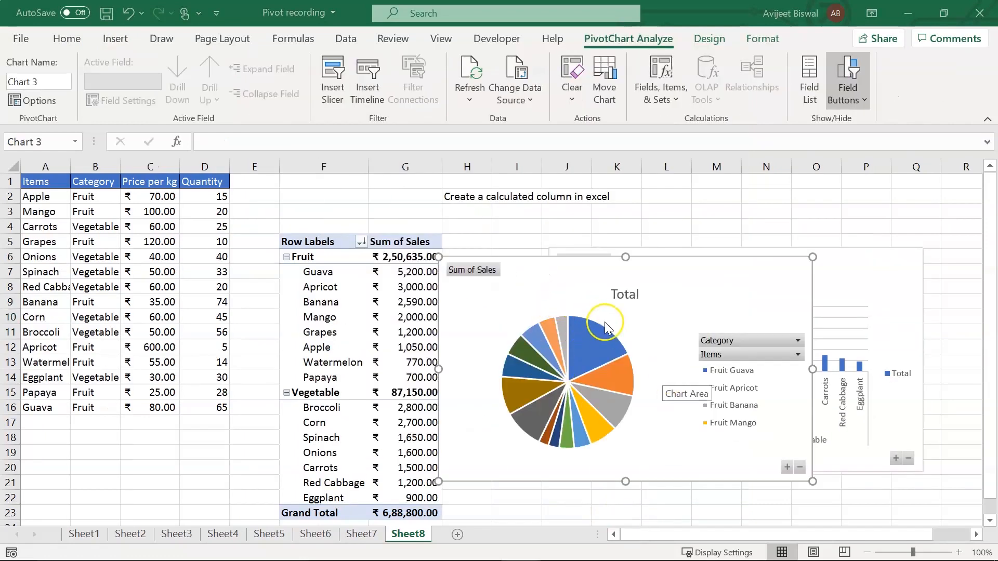
Step: Shift the pie chart clear of the Sum of Sales column and check the sales shares of its Guava, Apricot, Banana, Corn and Spinach slices
mouse_move(618, 360)
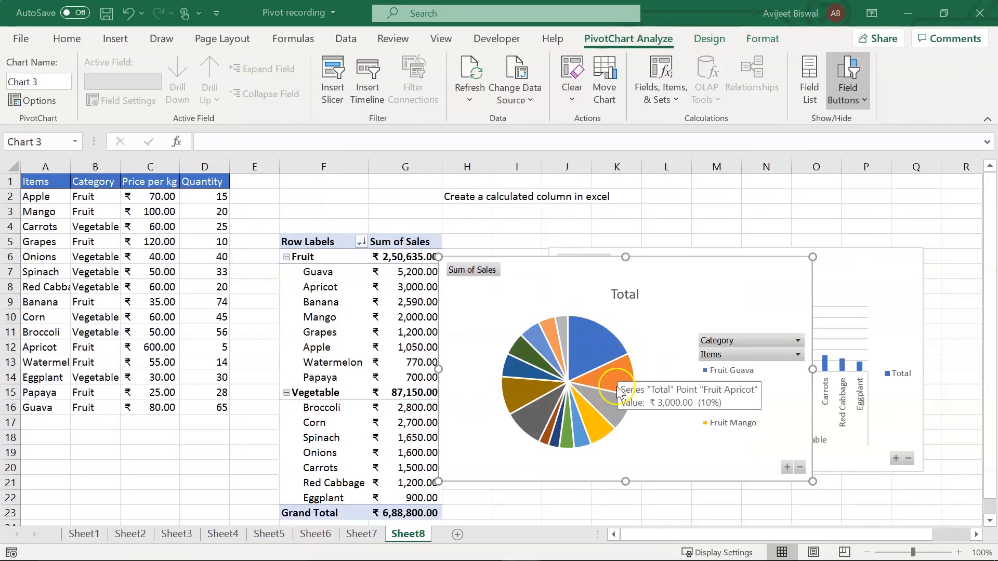
left_click(600, 341)
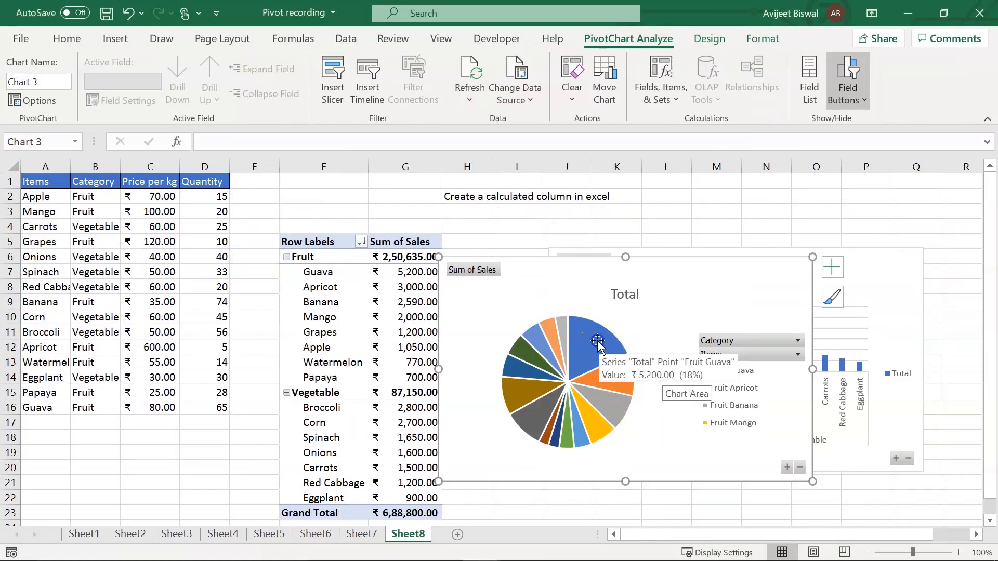
left_click(593, 341)
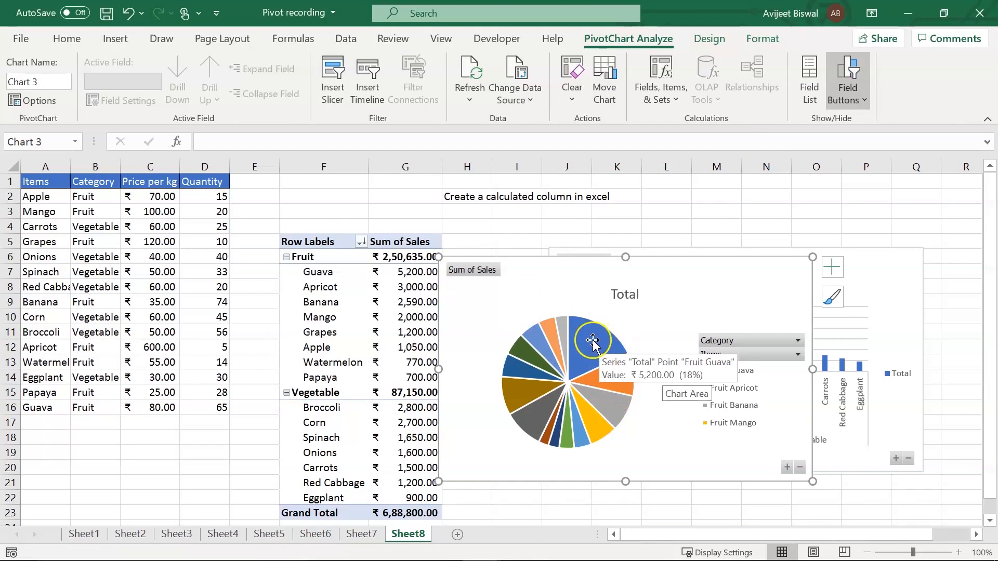
left_click_drag(646, 302, 675, 293)
left_click(608, 343)
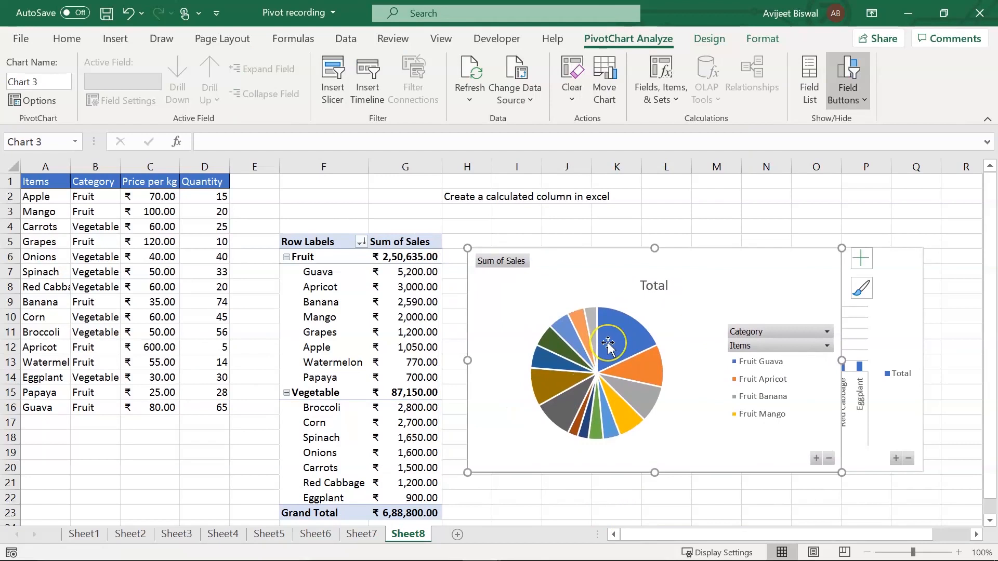
left_click(613, 342)
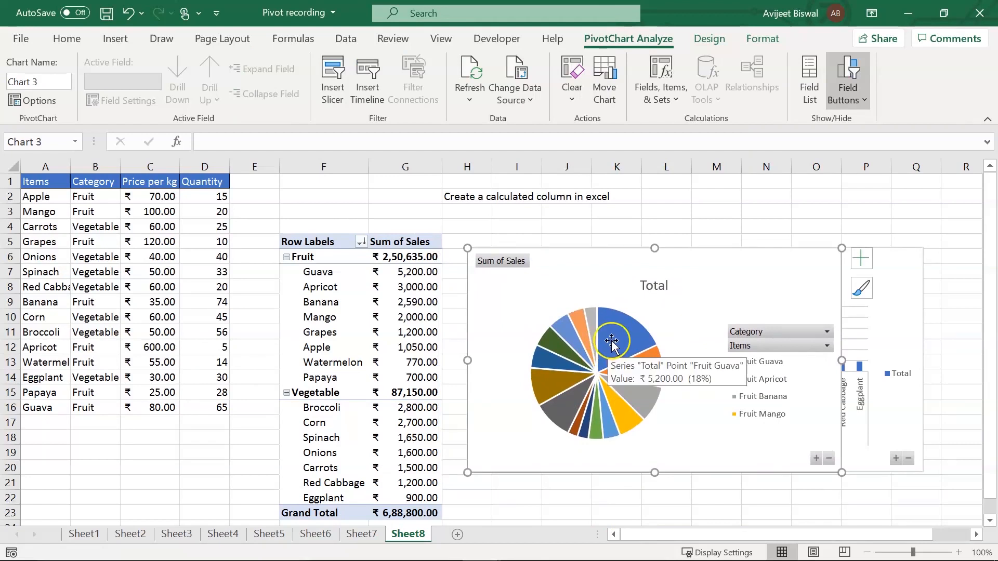
left_click(640, 405)
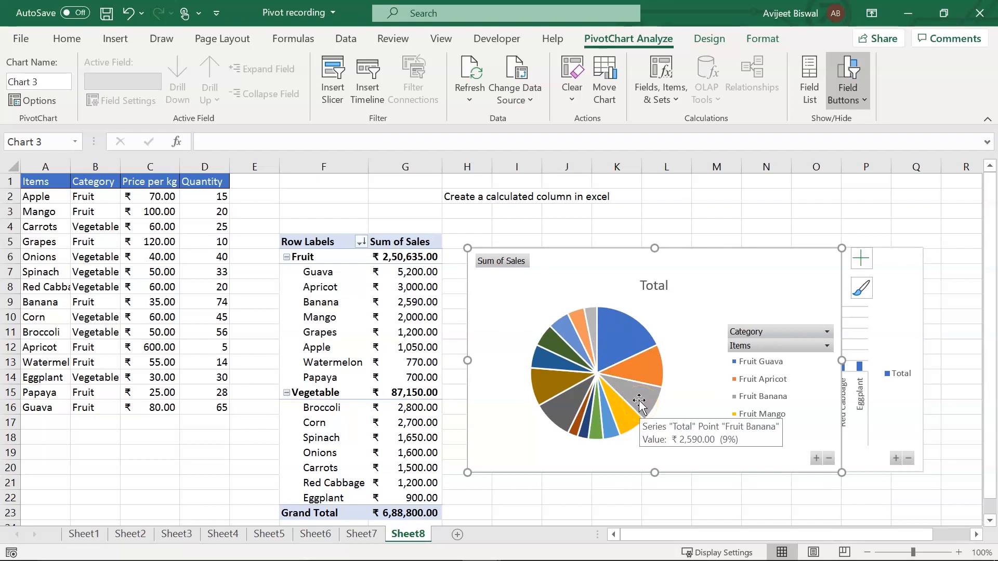
left_click(552, 391)
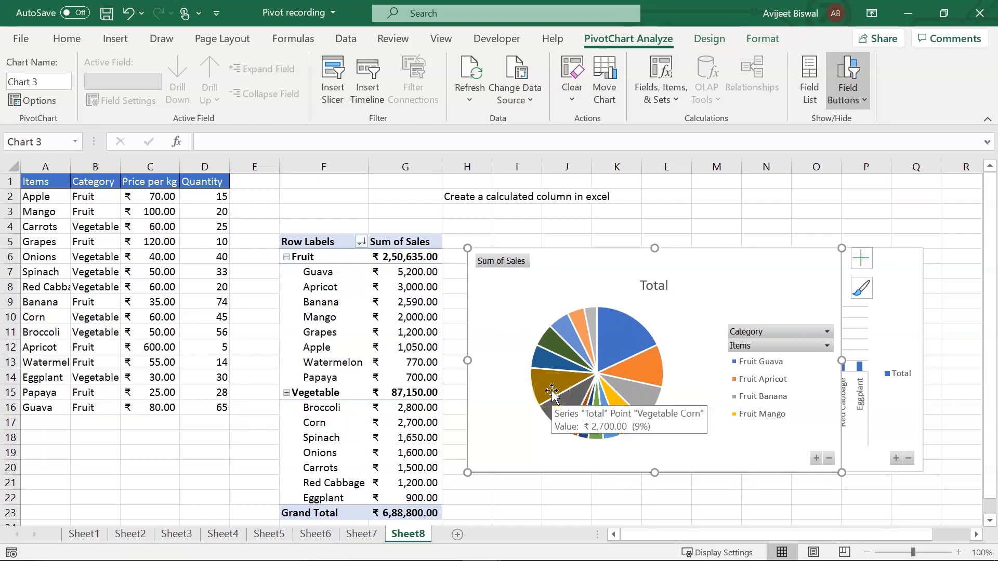
left_click(547, 366)
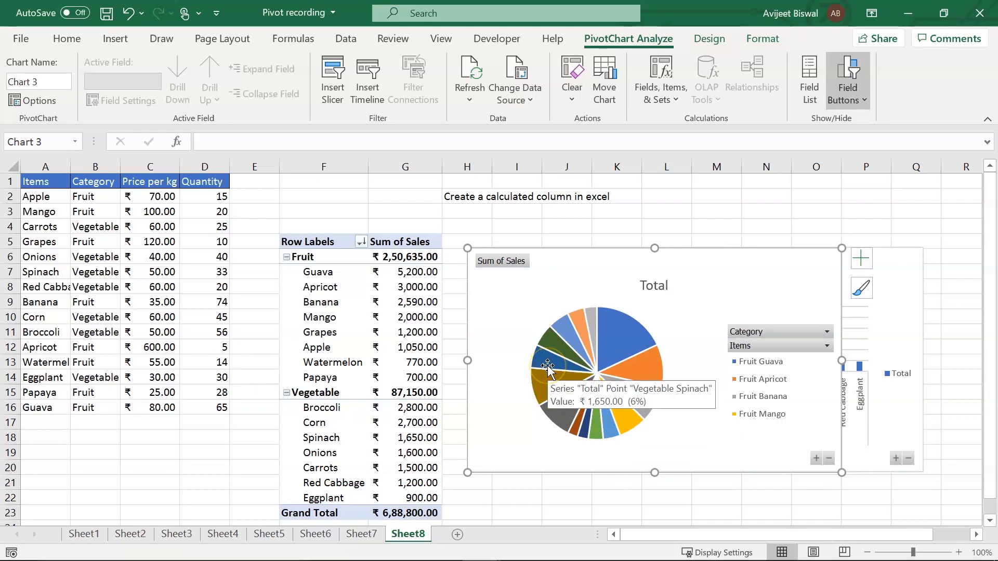
left_click(576, 410)
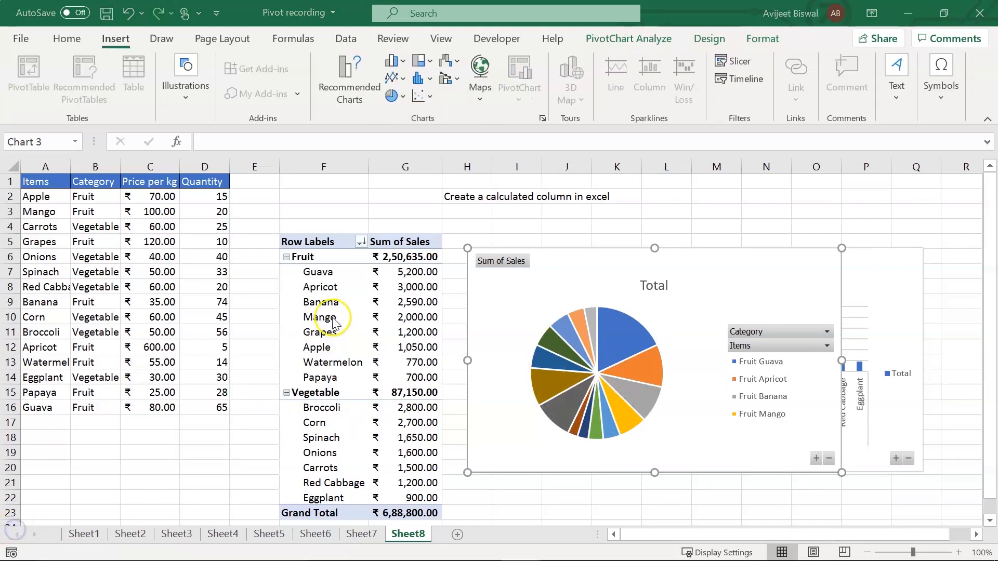
Step: Insert a line pivot chart from the Sales pivot table and place it over the pie chart, clear of the table
left_click(328, 318)
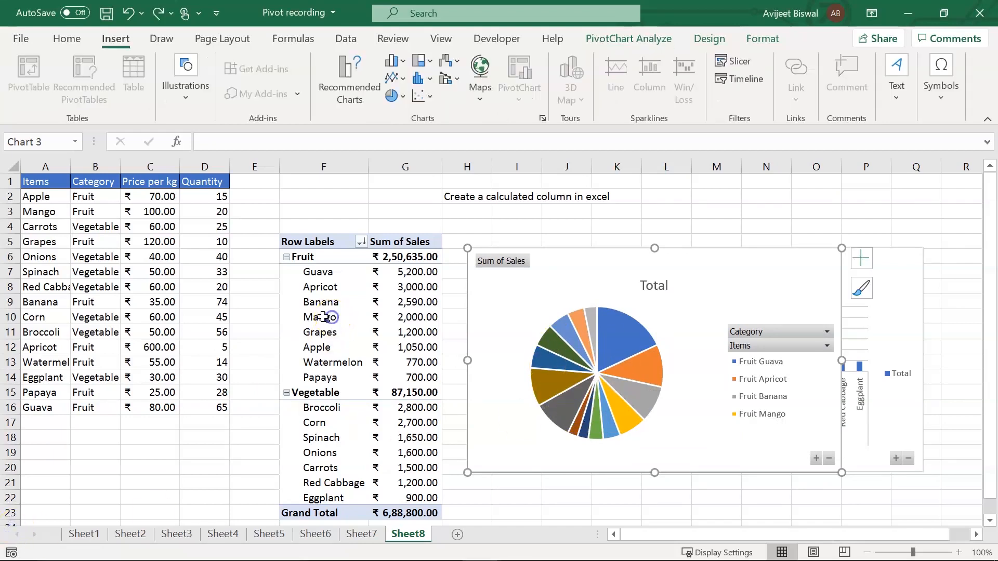
left_click(323, 317)
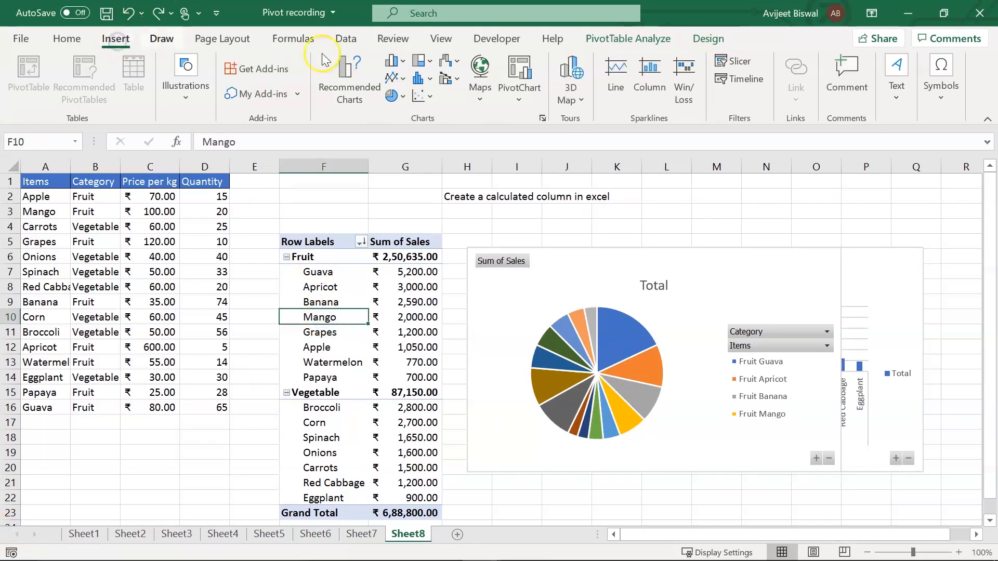
left_click(360, 90)
left_click(310, 161)
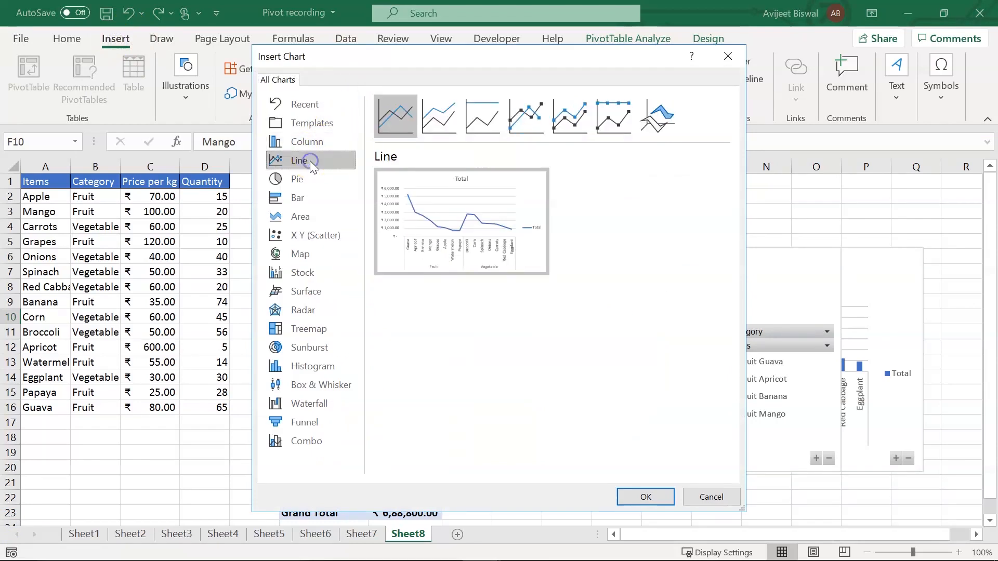
left_click(647, 498)
left_click_drag(585, 274, 767, 281)
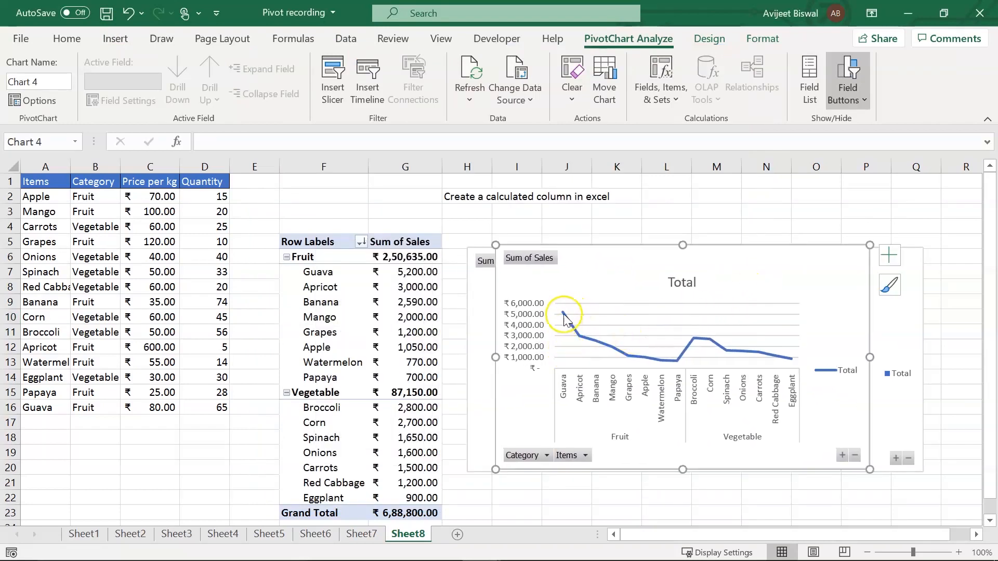
mouse_move(562, 312)
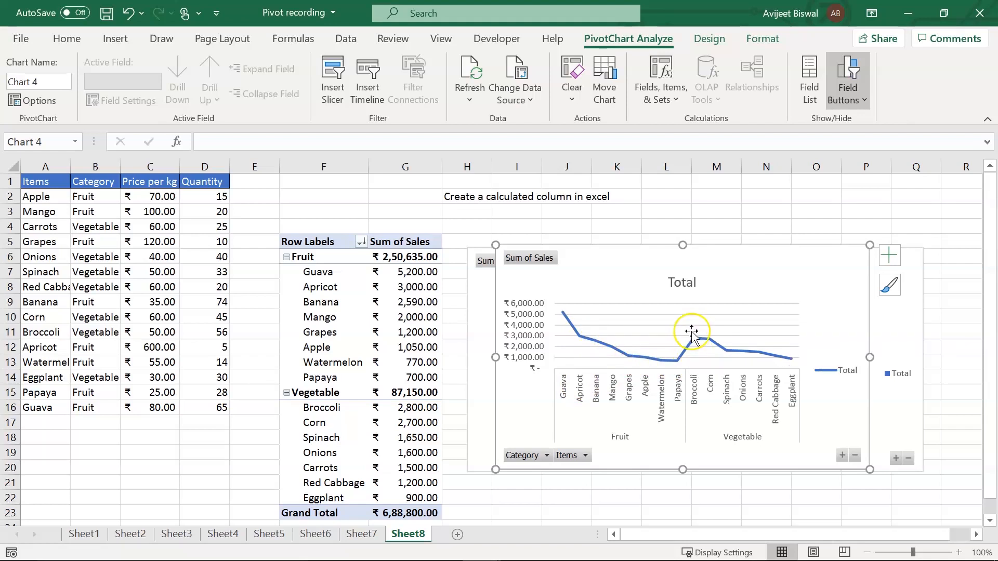
mouse_move(692, 337)
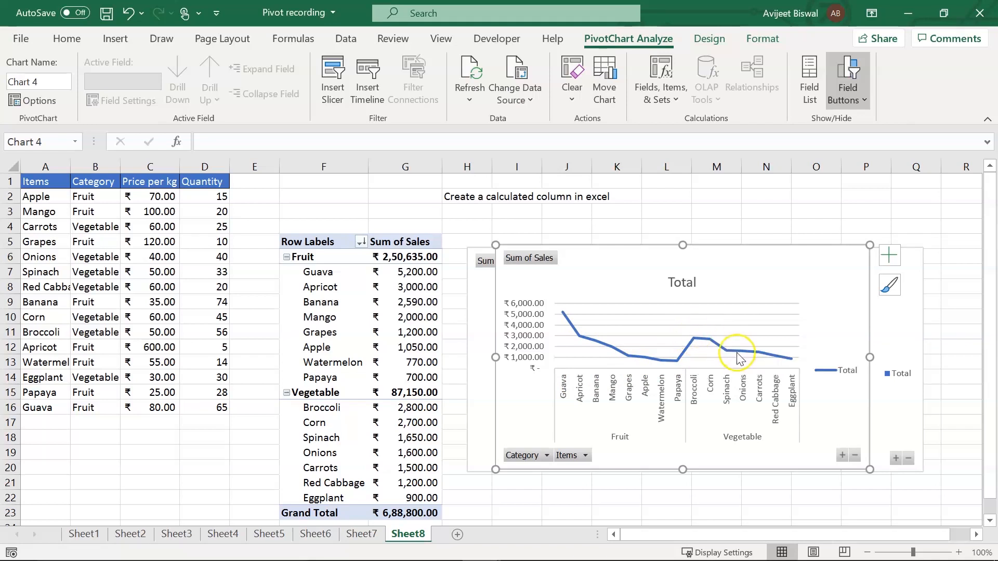
Step: Check the line chart's Papaya point, shift the chart down off the pie chart, and change it to a Clustered Bar chart
mouse_move(790, 363)
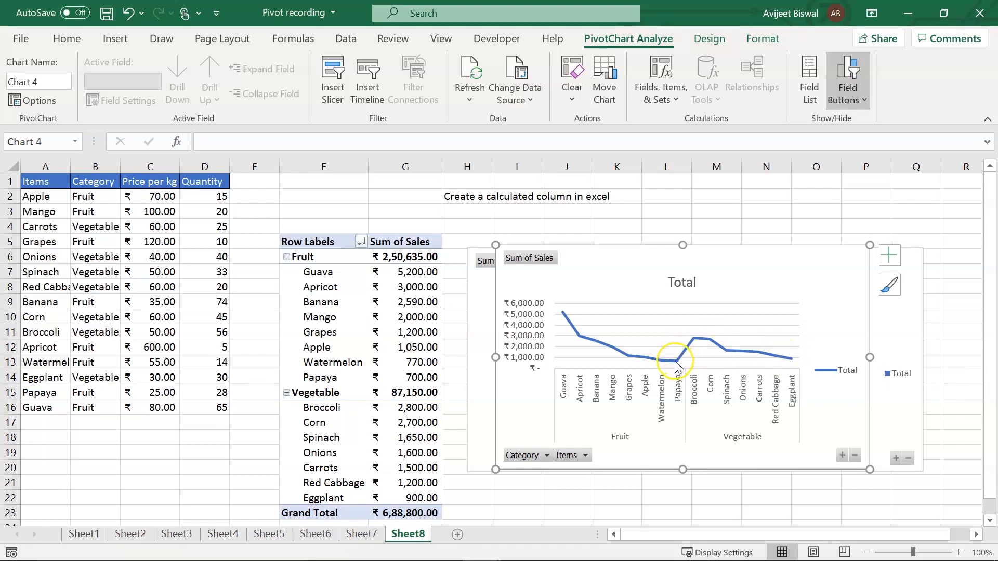
mouse_move(676, 364)
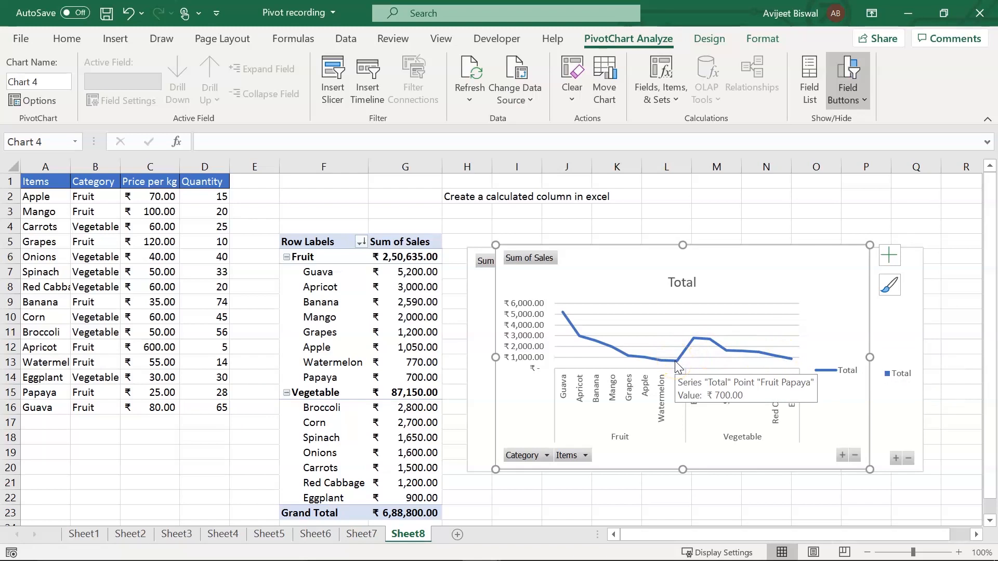
left_click_drag(639, 283, 686, 315)
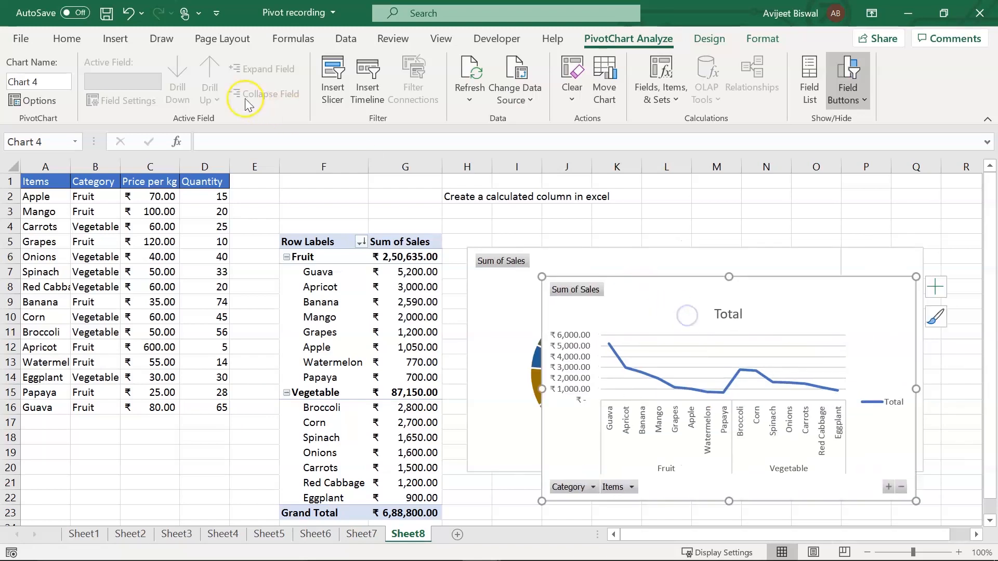
left_click(129, 45)
left_click(332, 75)
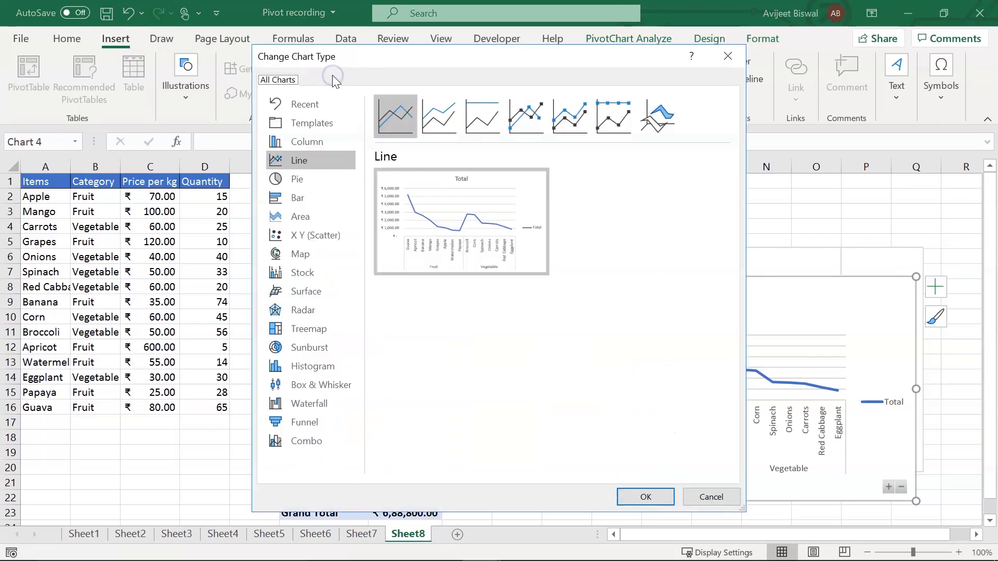
left_click(313, 195)
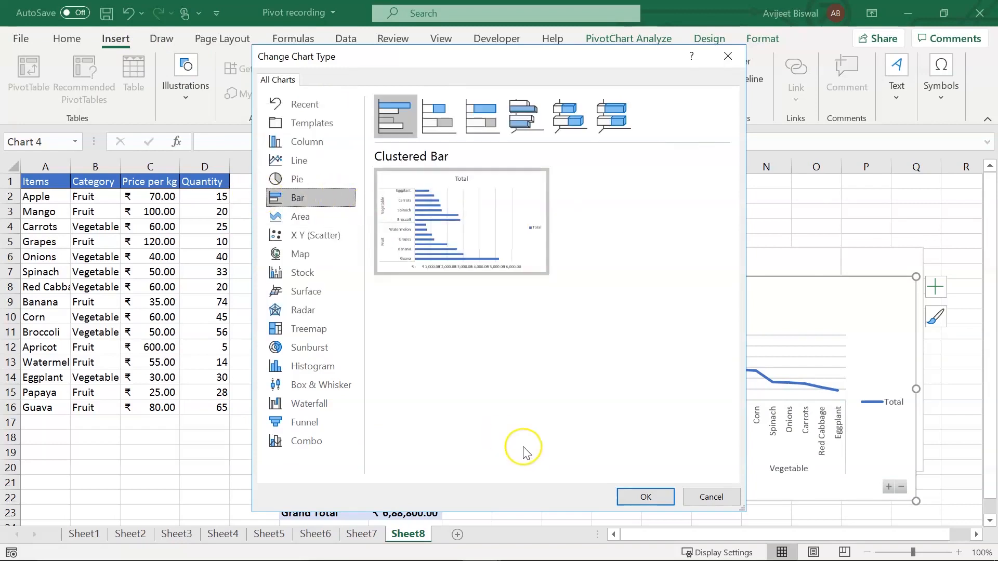
left_click(628, 496)
Step: Spread out the overlapping charts, with the bar and pie charts over the pivot table and the column chart starting near column L
left_click_drag(693, 312, 489, 315)
left_click_drag(800, 284, 630, 227)
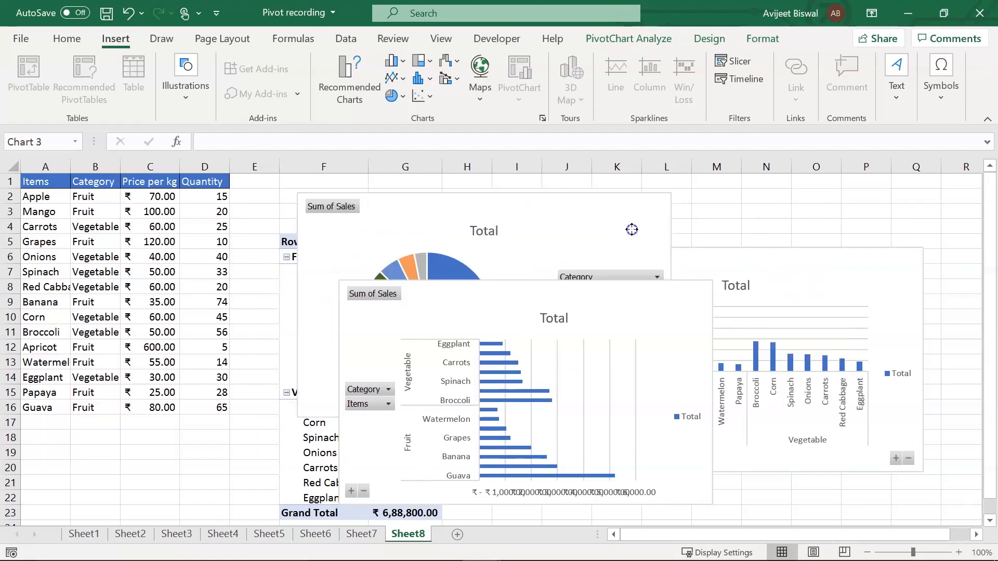
left_click_drag(827, 294, 889, 264)
left_click_drag(910, 249, 915, 229)
Step: Shrink the bar chart and place it below the column chart, starting around row 18
left_click_drag(607, 329, 798, 279)
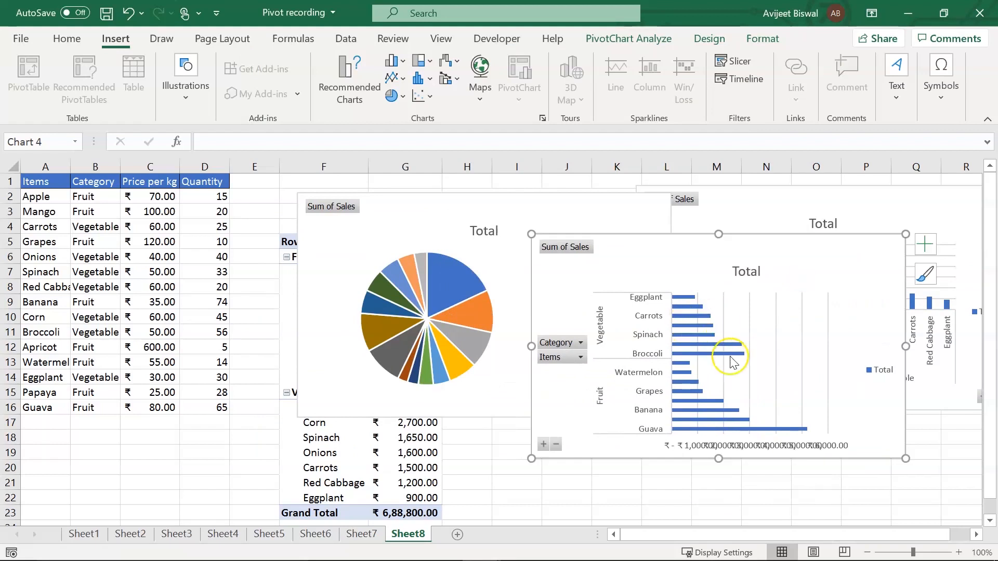
left_click_drag(905, 459, 797, 384)
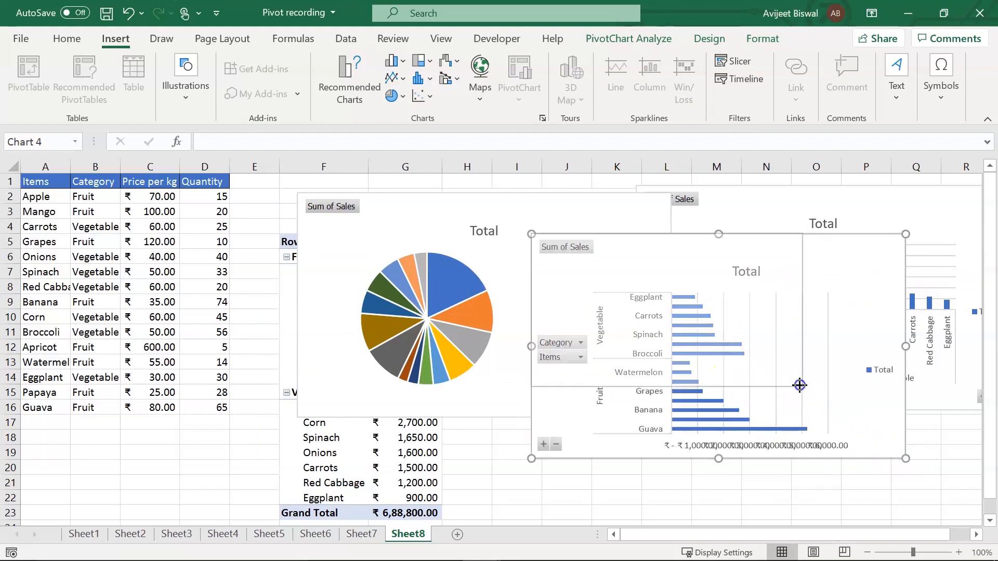
left_click_drag(744, 305, 814, 484)
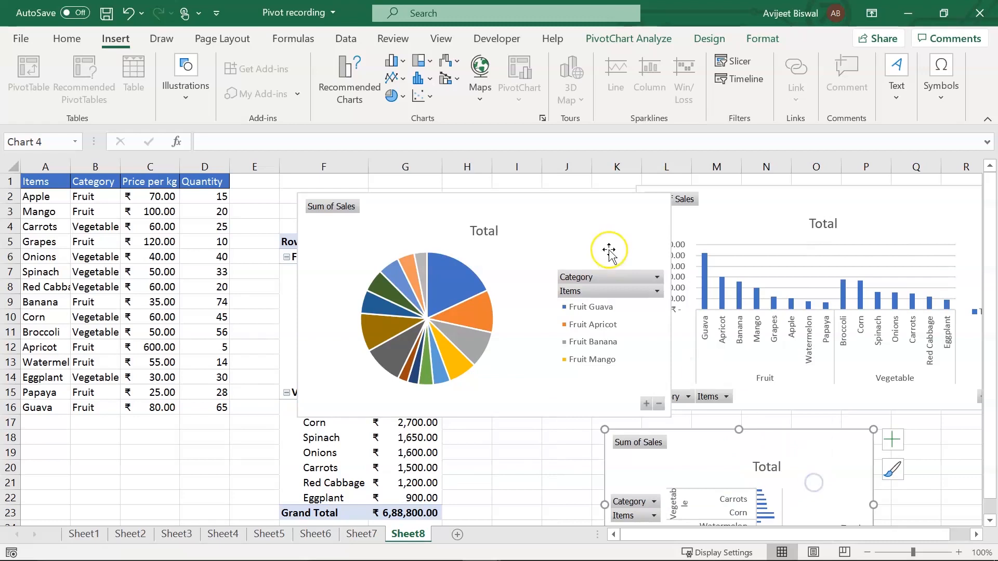
Step: Change the pie chart to an Area chart and place it beside the pivot table, clear of the Sum of Sales column
left_click_drag(606, 252, 729, 331)
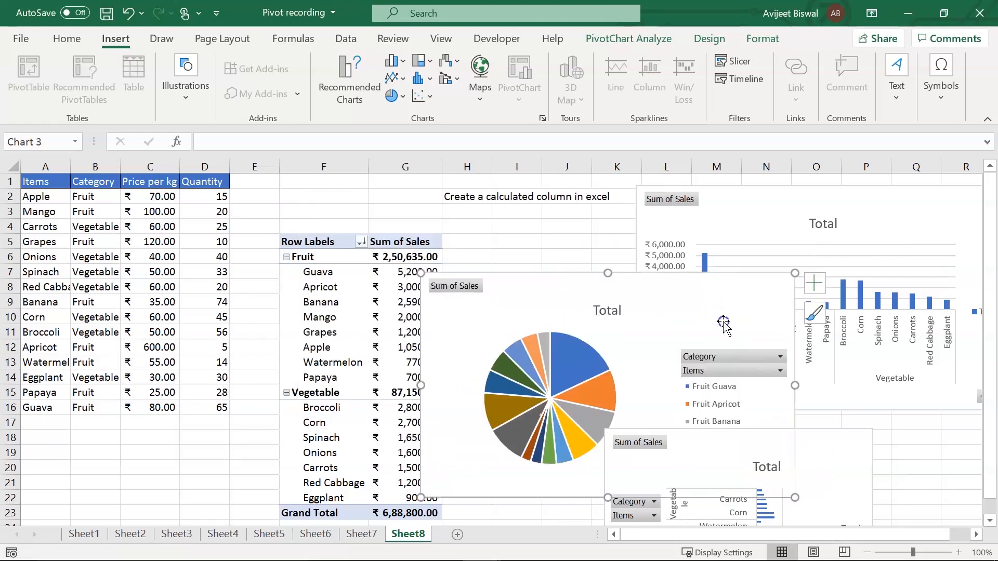
left_click(343, 82)
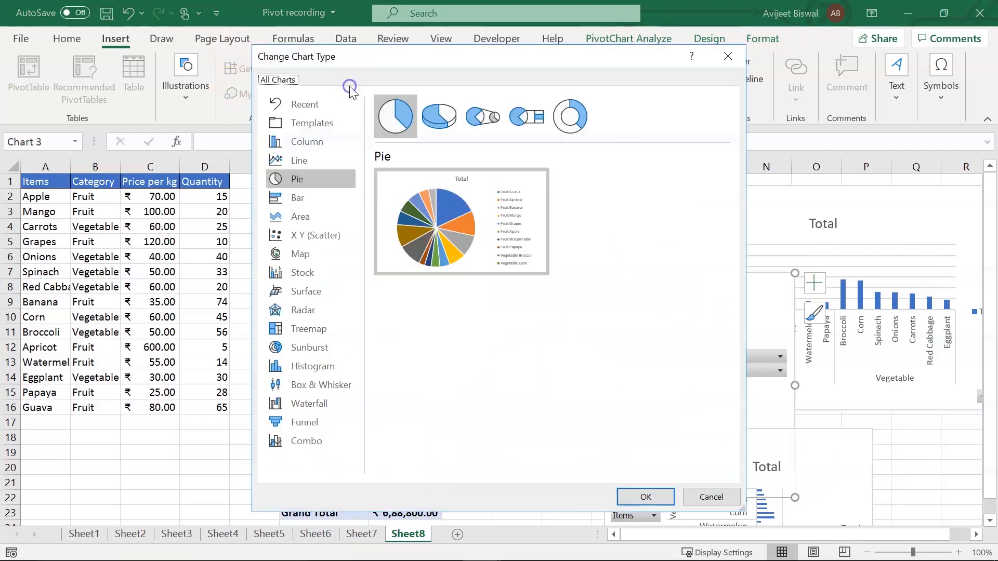
left_click(292, 213)
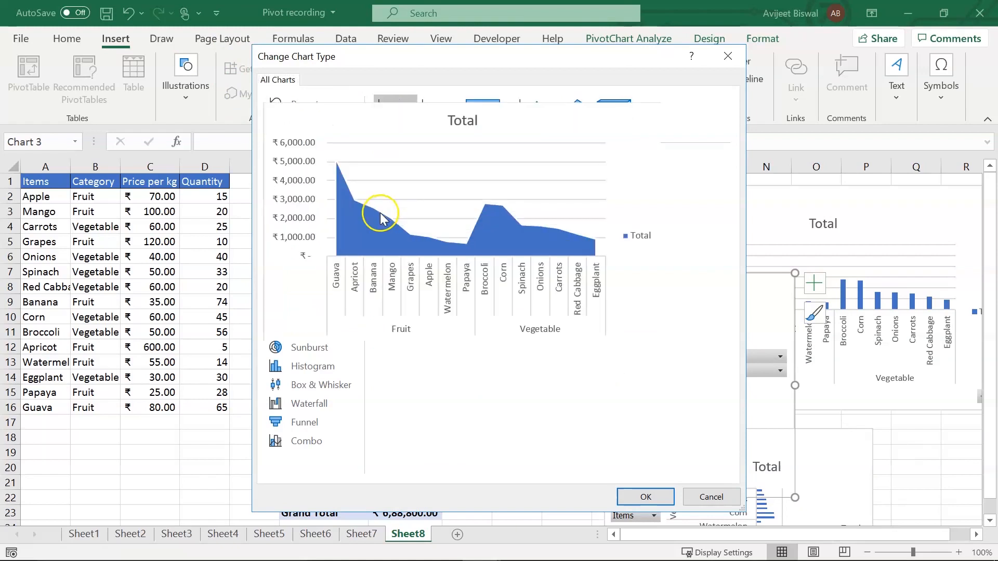
left_click(634, 498)
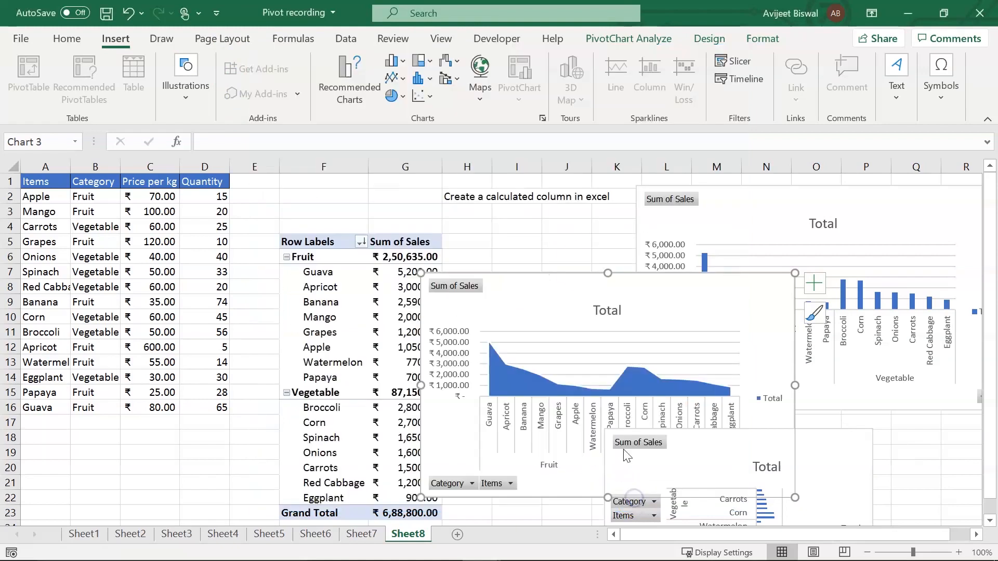
left_click_drag(559, 314, 588, 220)
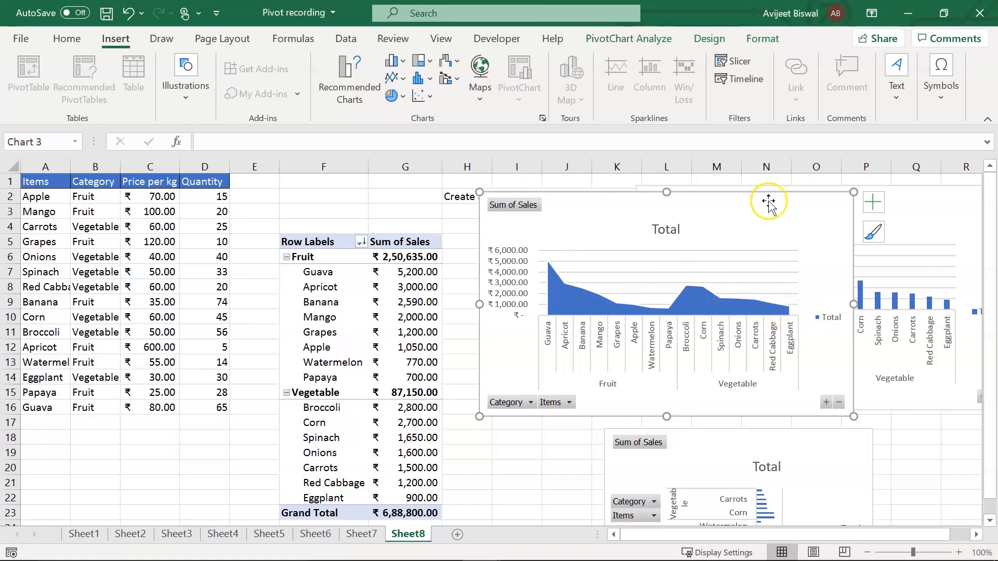
left_click(325, 305)
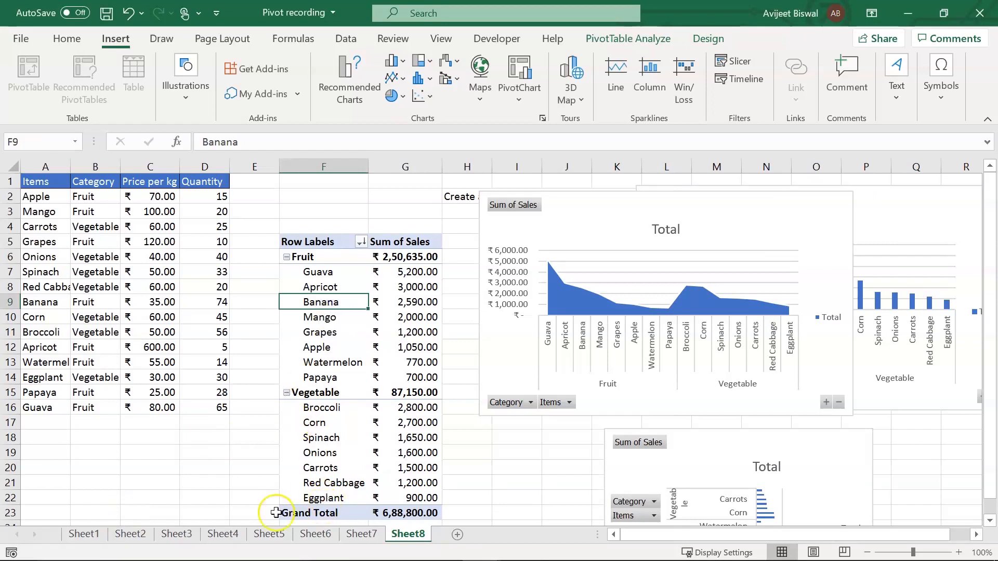
Step: Go to Sheet1 and look through the rows of the City column in the population dataset
left_click(85, 534)
left_click(213, 269)
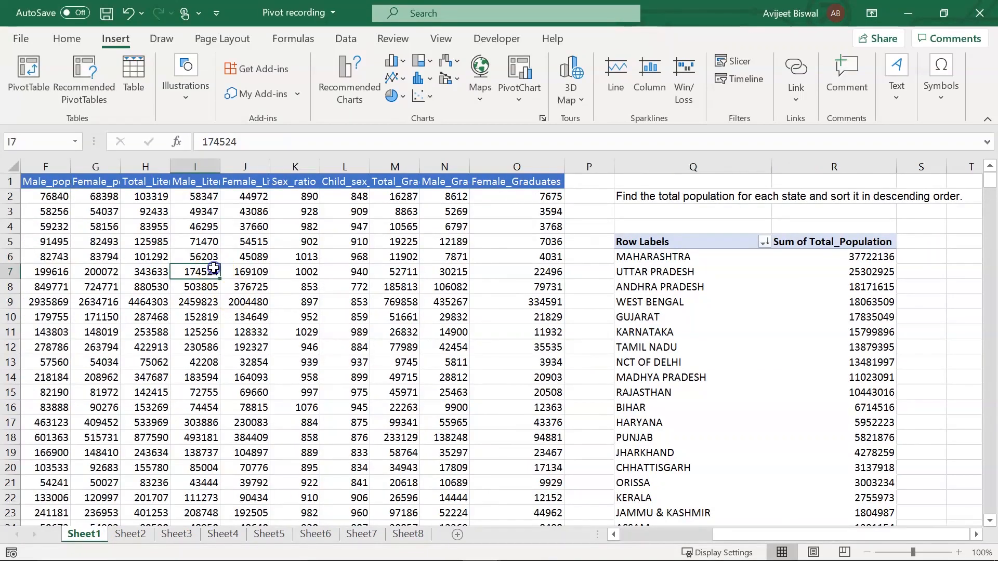
left_click(111, 183)
key("Left")
key("Left")
key("Left")
key("Left")
key("Left")
key("Left")
key("Down")
key("Down")
key("Down")
key("Down")
key("Down")
key("Down")
key("Down")
key("Down")
key("Down")
key("Down")
key("Down")
key("Down")
key("Down")
key("Down")
key("Down")
key("Down")
key("Down")
key("Down")
key("Down")
key("Down")
key("Up")
key("Up")
key("Up")
key("Up")
key("Up")
key("Up")
key("Up")
key("Up")
key("Up")
key("Up")
key("Up")
key("Up")
key("Up")
key("Up")
key("Up")
key("Up")
key("Up")
key("Up")
key("Up")
key("Up")
Step: Review the dataset's column headers from State_Code through Female_Graduates, then look down the Female_Graduates values
key("Right")
key("Down")
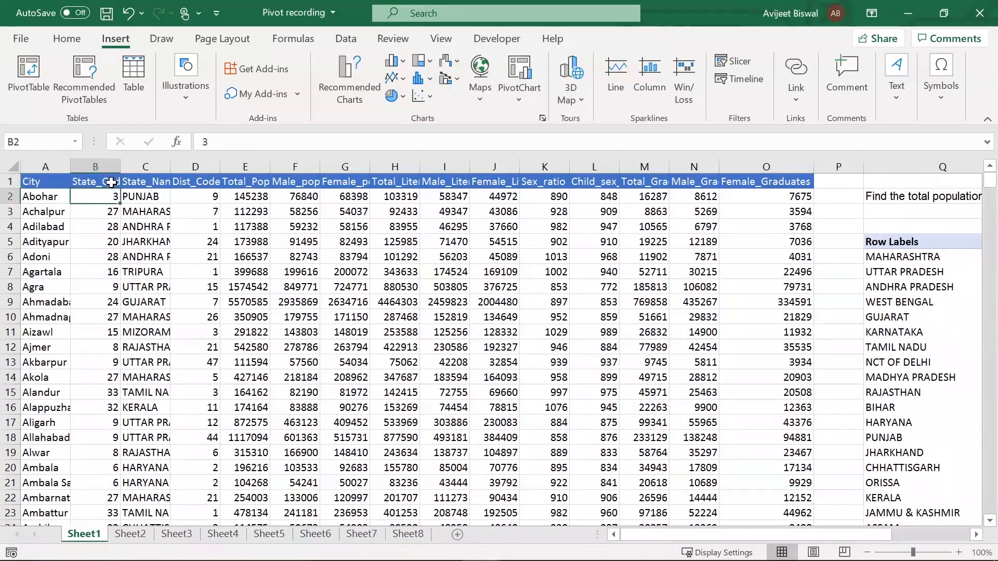
key("Left")
key("Down")
key("Up")
key("Right")
key("Right")
key("Right")
key("Right")
key("Up")
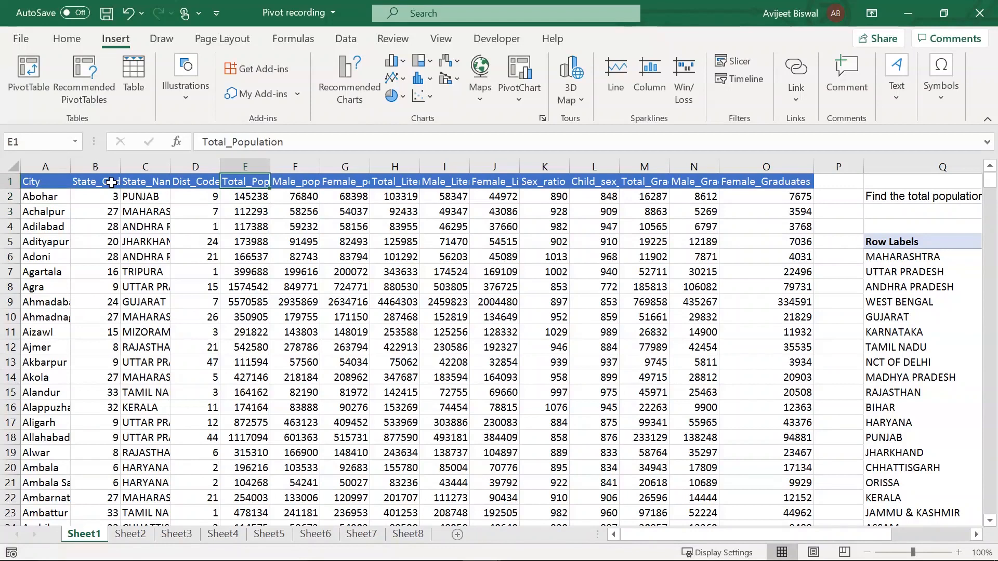
key("Right")
key("Right")
key("Right")
key("Right")
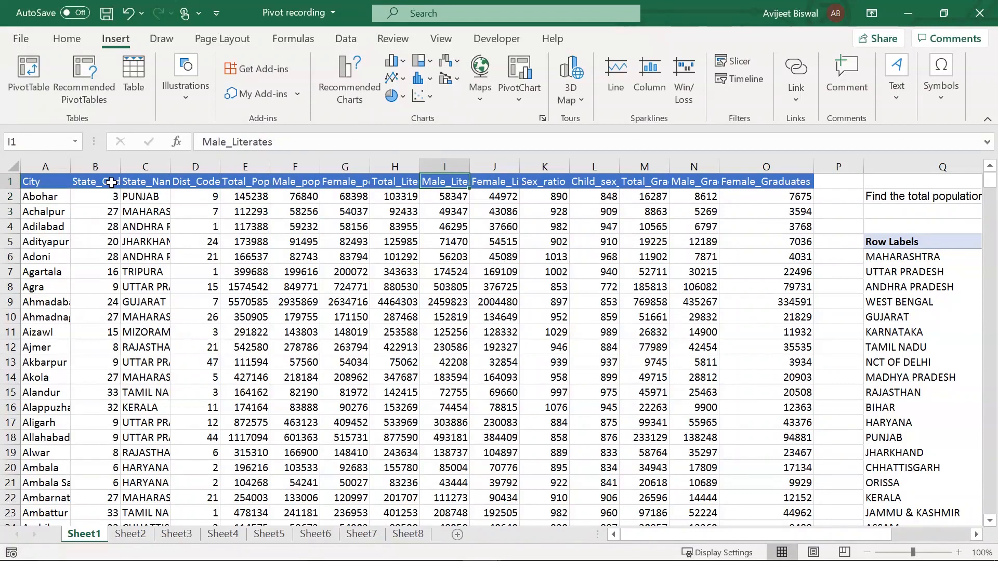
key("Right")
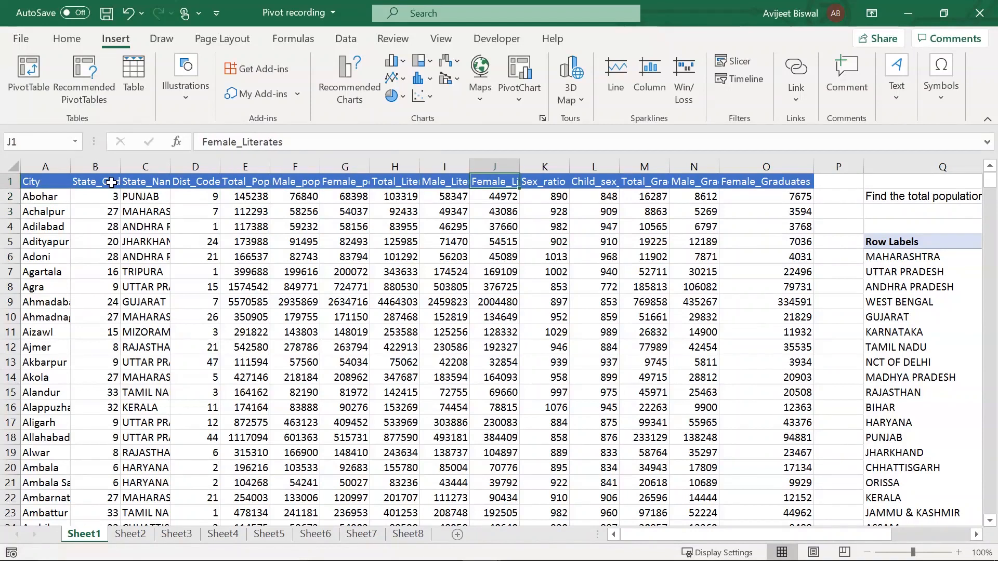
key("Right")
key("Right")
key("Right")
key("Right")
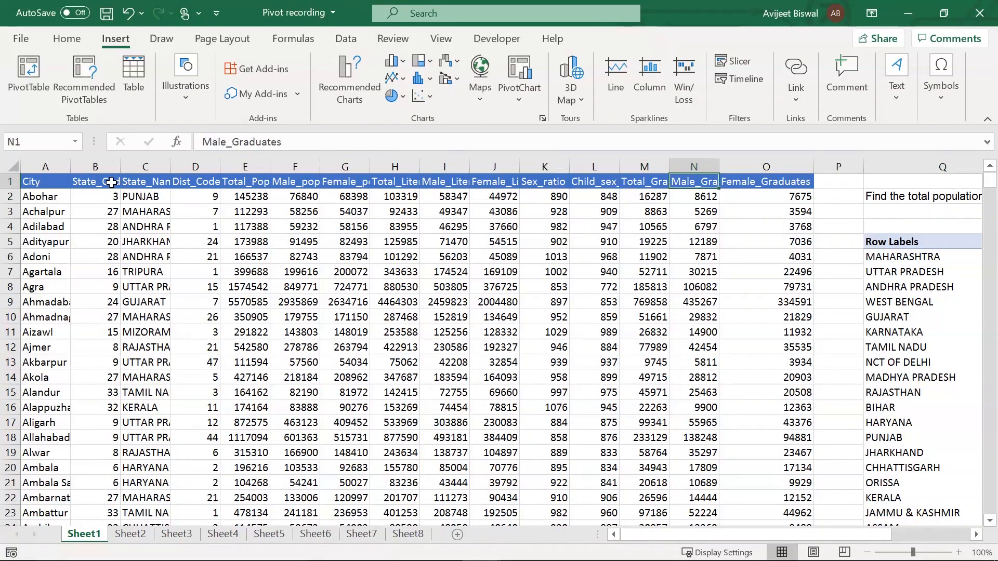
key("Right")
key("Down")
key("Down")
key("Down")
key("Down")
key("Down")
key("Down")
key("Down")
key("Down")
key("Down")
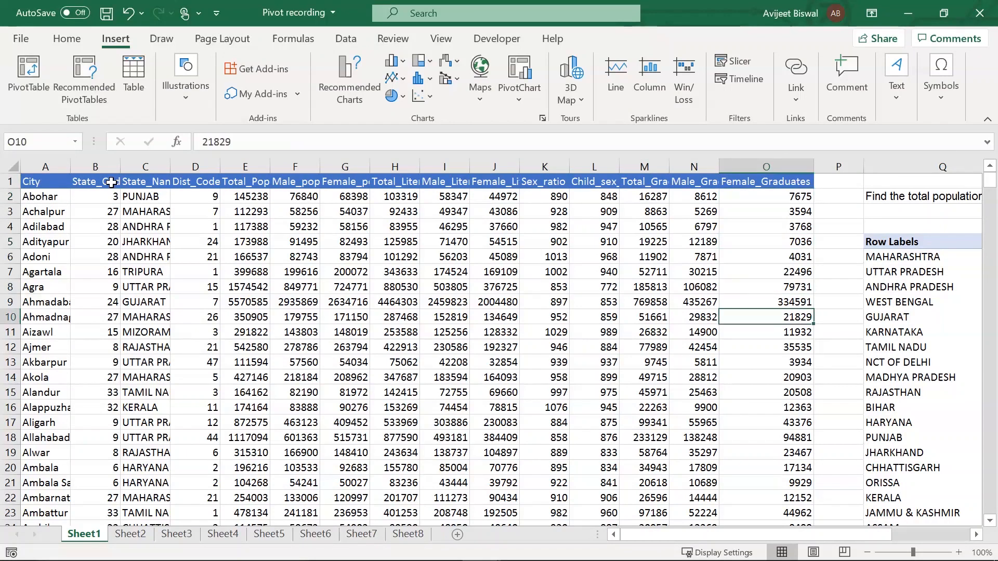
Step: Review Sheet1's pivot table of total population by state, including the Andhra Pradesh and Maharashtra entries
key("Right")
key("Right")
key("Right")
key("Right")
key("Right")
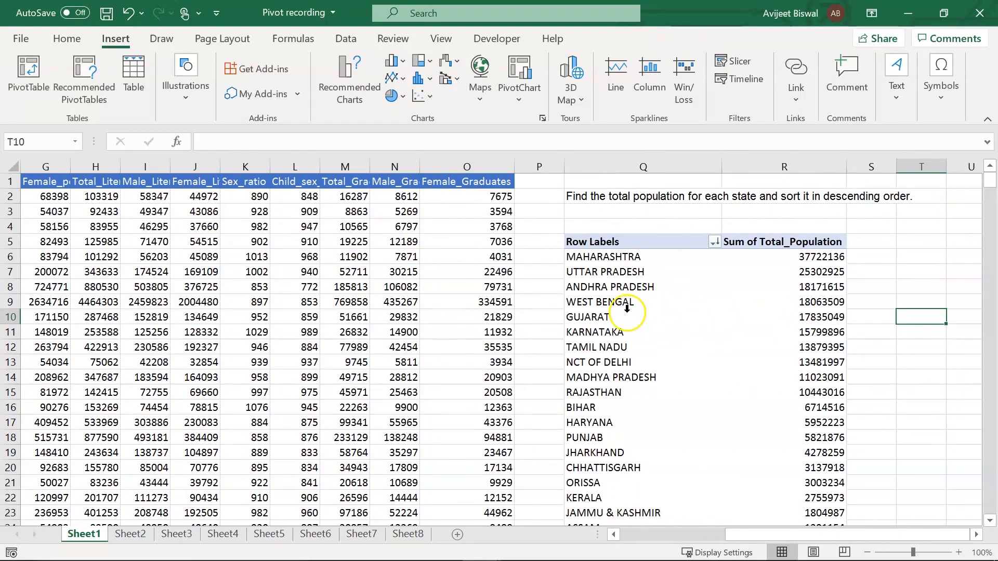
left_click(617, 290)
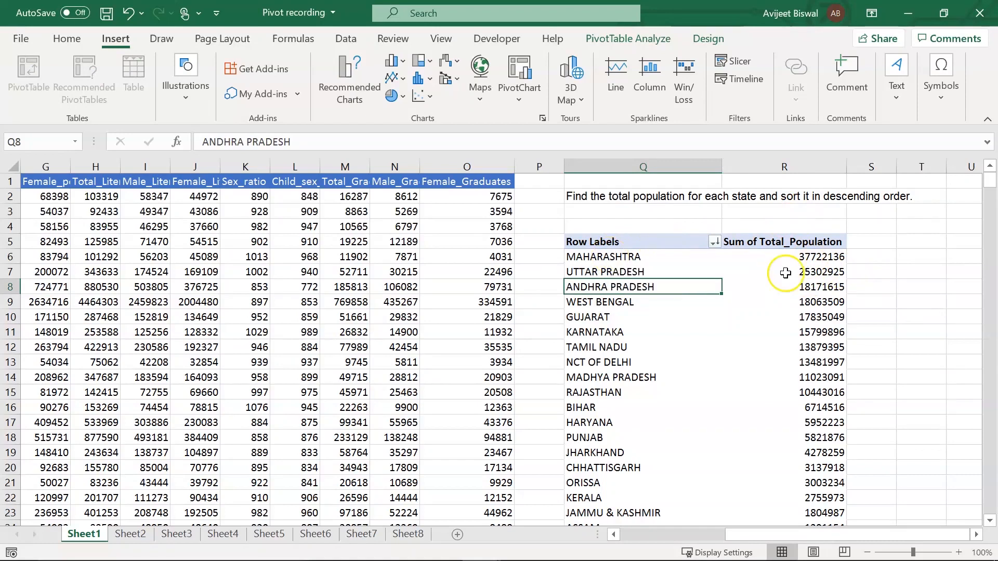
left_click(809, 255)
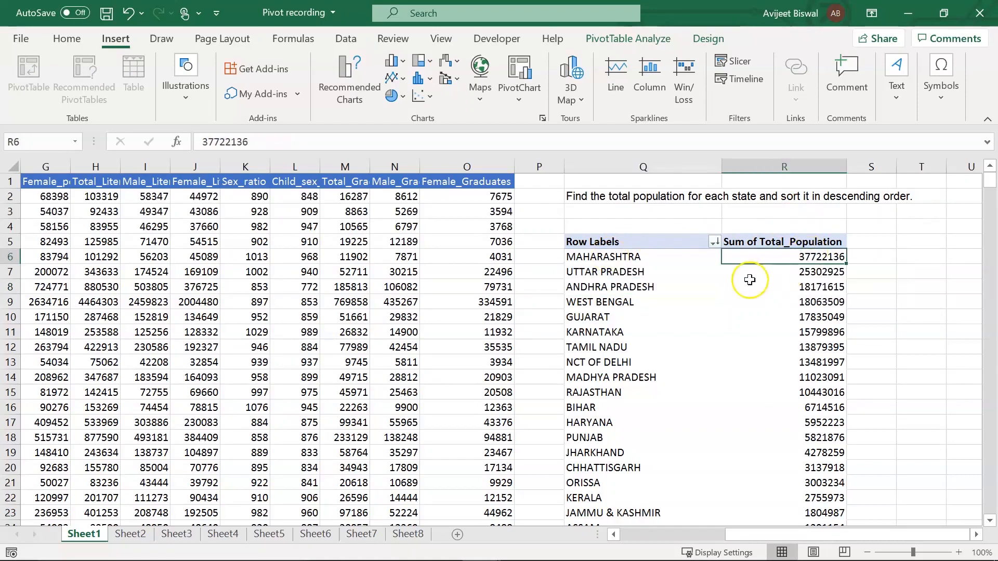
Step: Go to Sheet2 and review its pivot table of total literates by state and city, from the question text down to Kakinada
left_click(120, 537)
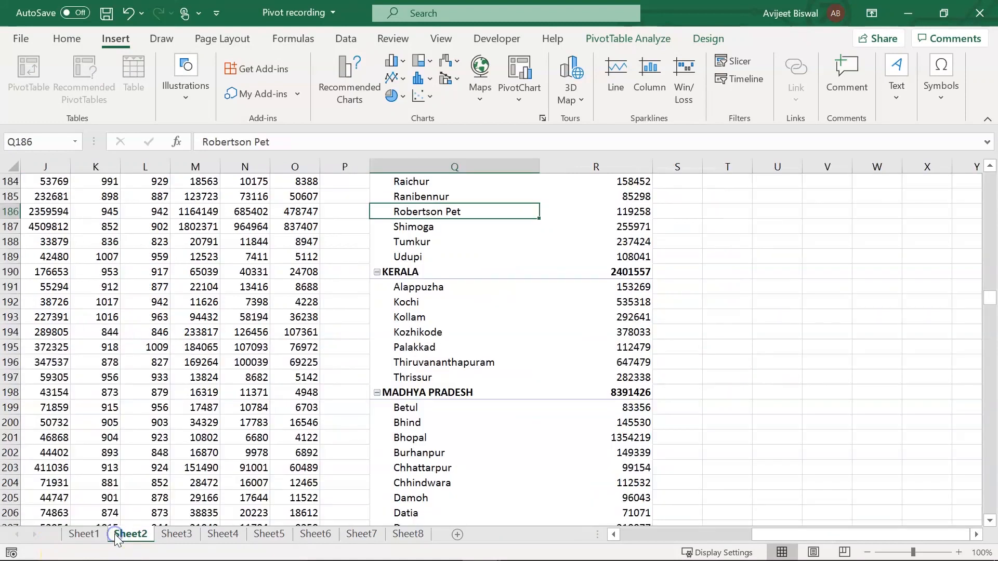
key("Up")
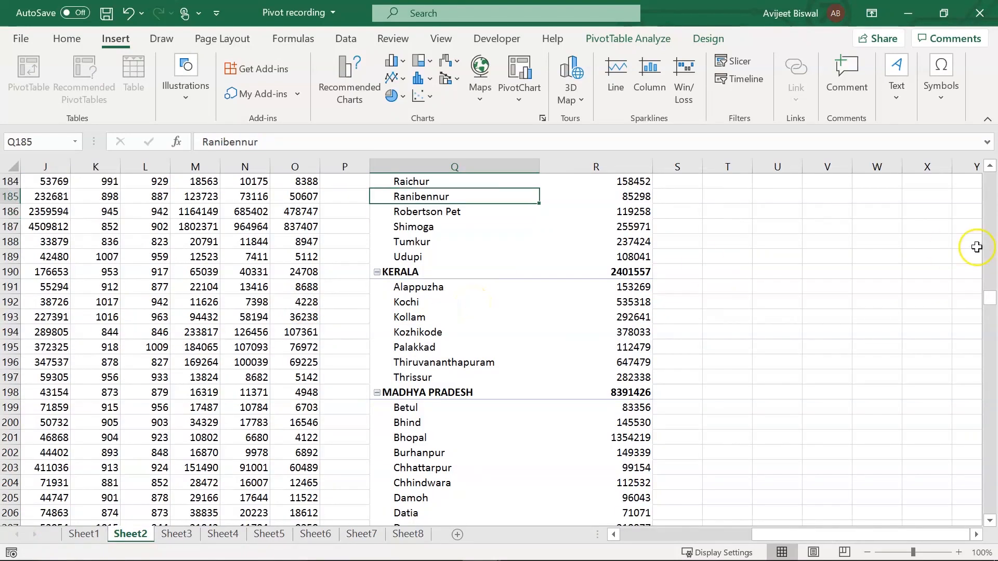
left_click_drag(989, 304, 992, 131)
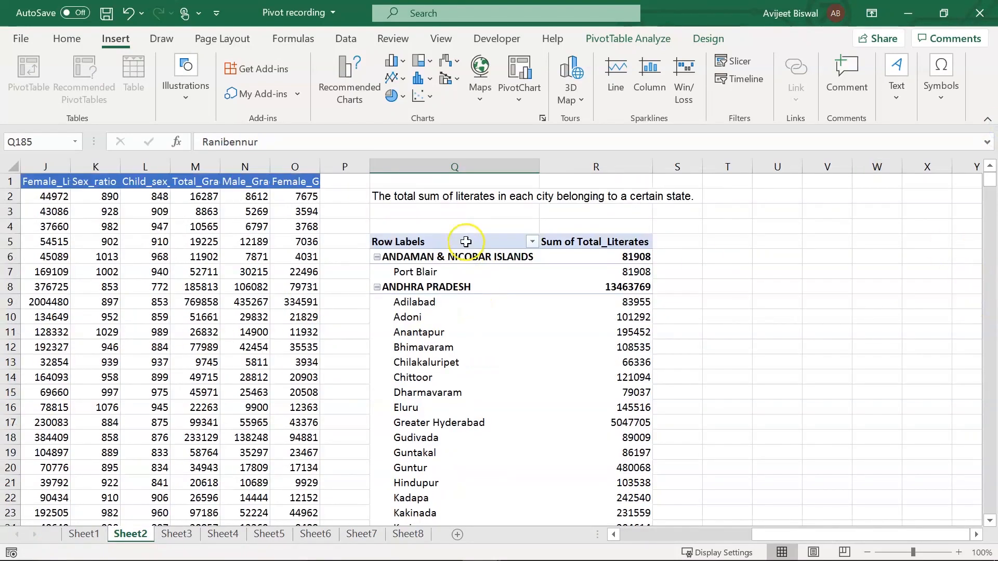
left_click(420, 195)
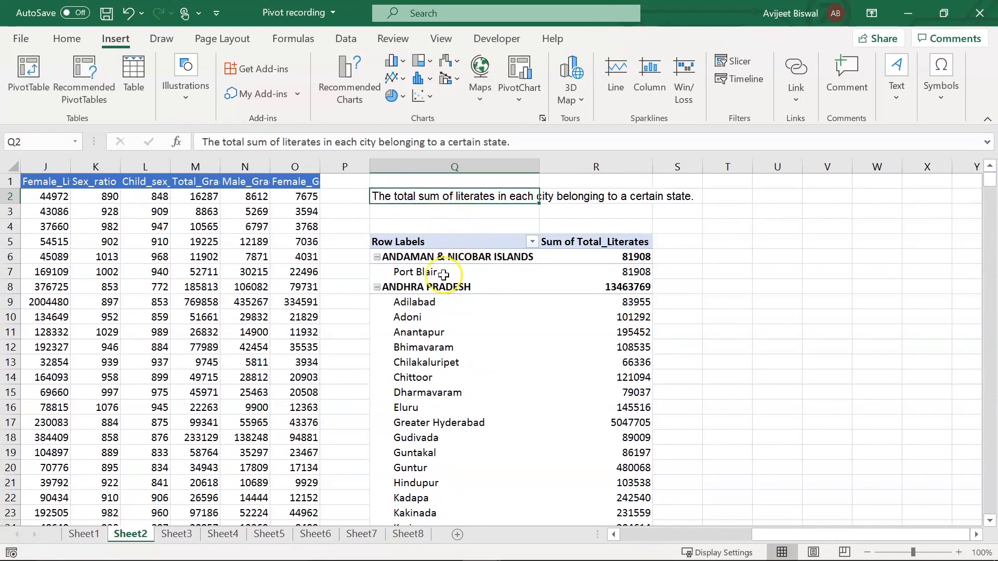
left_click(410, 272)
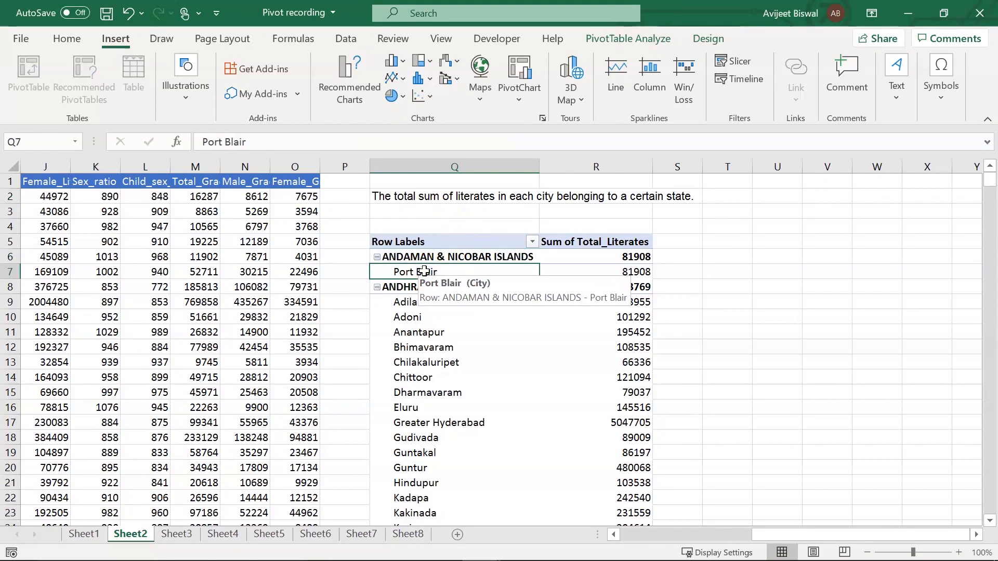
key("Down")
key("Down")
key("Down")
key("Down")
key("Down")
key("Down")
key("Down")
key("Down")
key("Down")
key("Down")
key("Down")
key("Down")
key("Down")
key("Down")
key("Down")
key("Down")
key("Down")
key("Down")
key("Down")
key("Down")
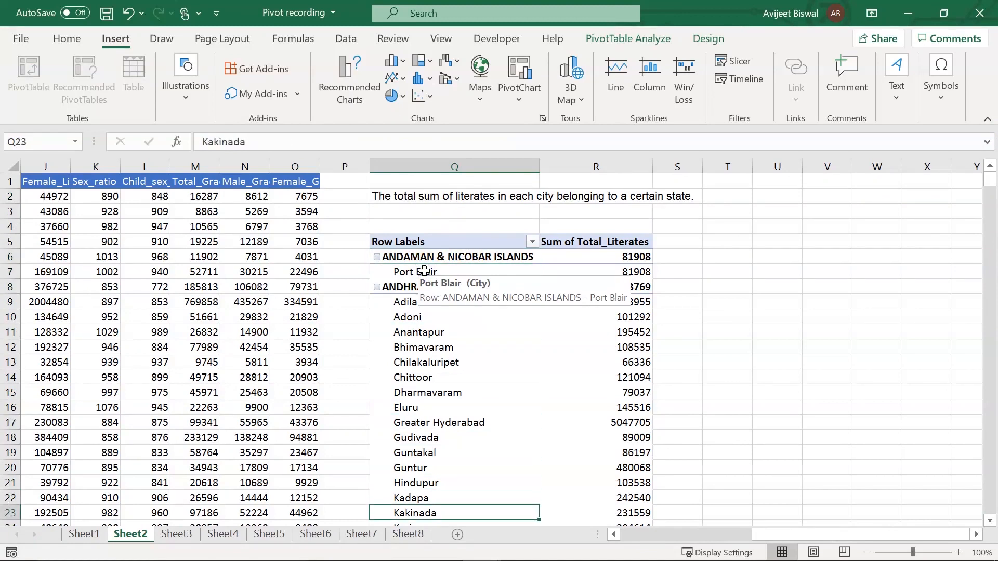
Step: Look through the Andhra Pradesh cities below Kakinada in Sheet2's pivot table and return towards Anantapur
key("Down")
key("Down")
key("Down")
key("Down")
key("Down")
key("Down")
key("Down")
key("Down")
key("Down")
key("Down")
key("Down")
key("Down")
key("Down")
key("Down")
key("Down")
key("Down")
key("Down")
key("Up")
key("Up")
key("Up")
key("Up")
key("Up")
key("Up")
key("Up")
key("Up")
key("Up")
key("Up")
key("Up")
key("Up")
key("Up")
key("Up")
key("Up")
key("Up")
key("Up")
key("Up")
key("Up")
key("Up")
key("Up")
key("Up")
key("Up")
key("Up")
key("Up")
key("Up")
key("Up")
key("Up")
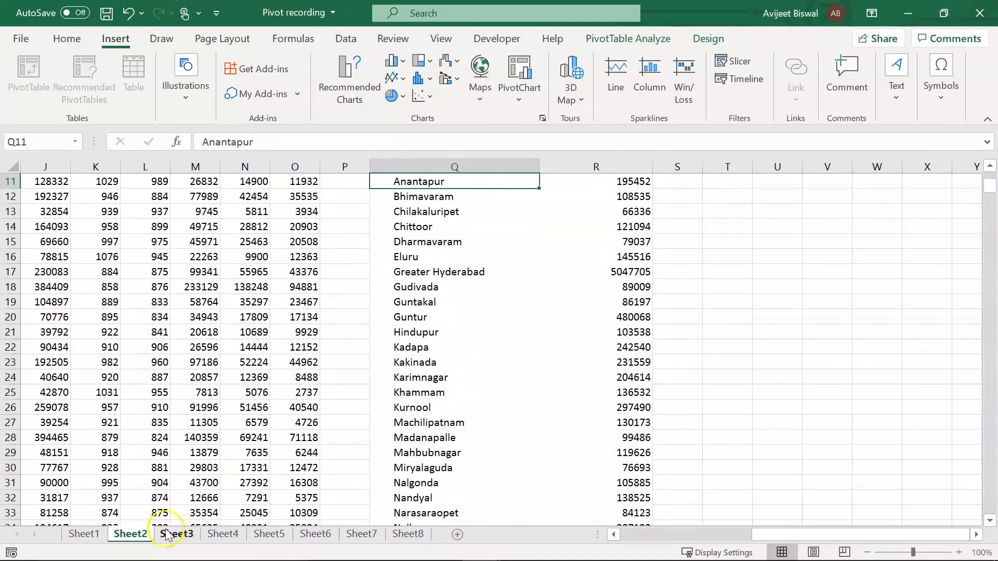
Step: Go to Sheet3 and review its question text and the pivot table of average sex ratio and child sex ratio by state
left_click(167, 538)
left_click(486, 302)
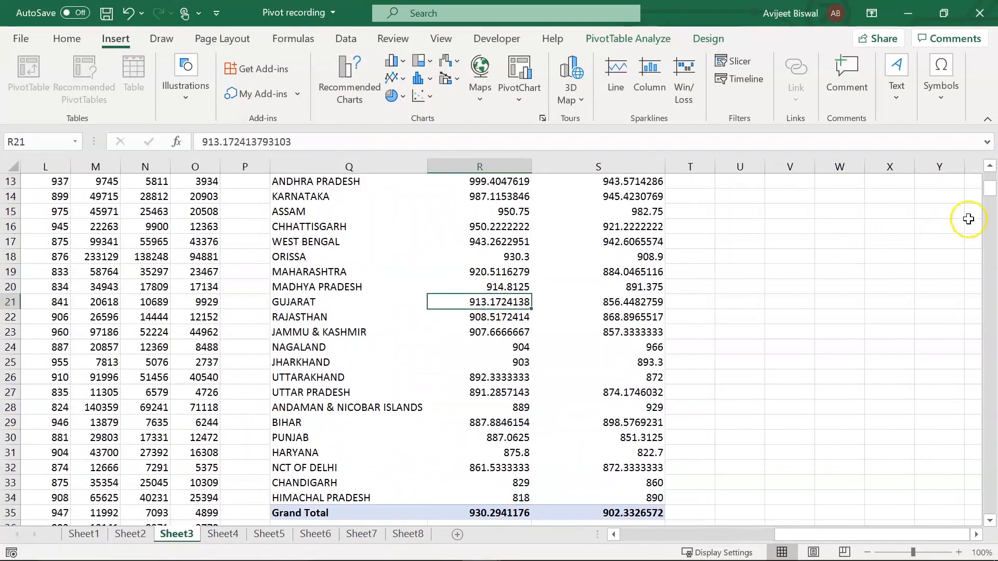
left_click_drag(989, 192, 989, 179)
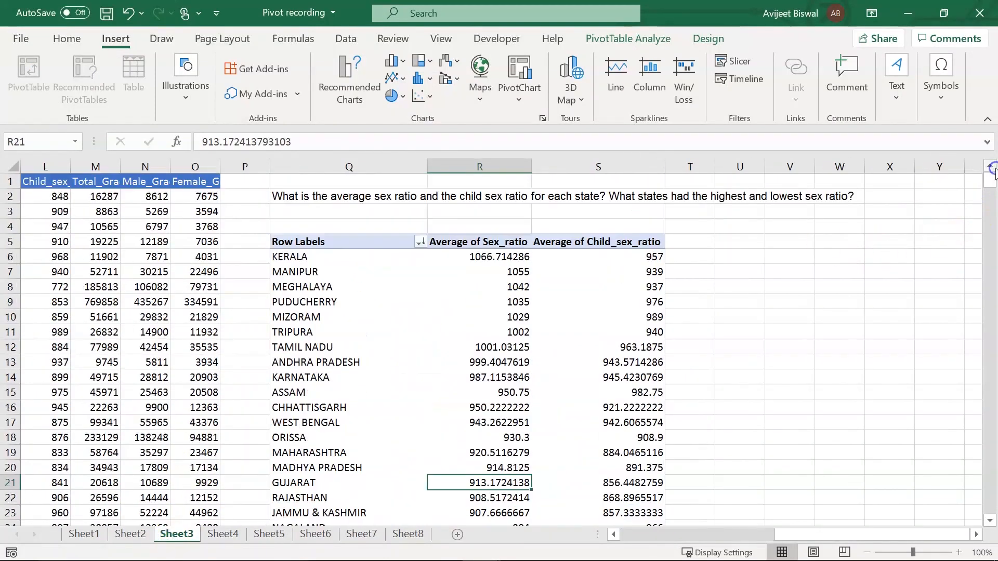
left_click(341, 195)
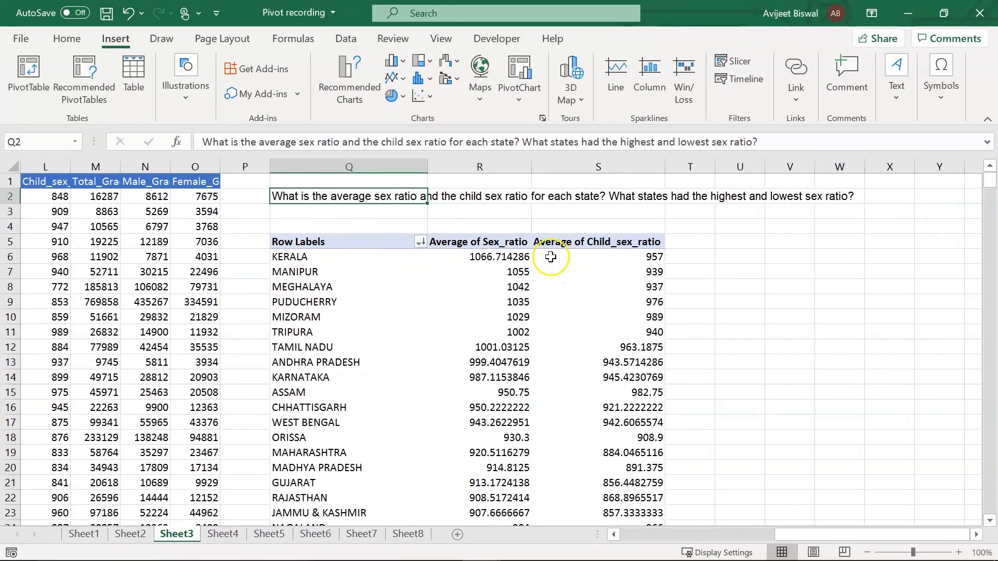
mouse_move(515, 267)
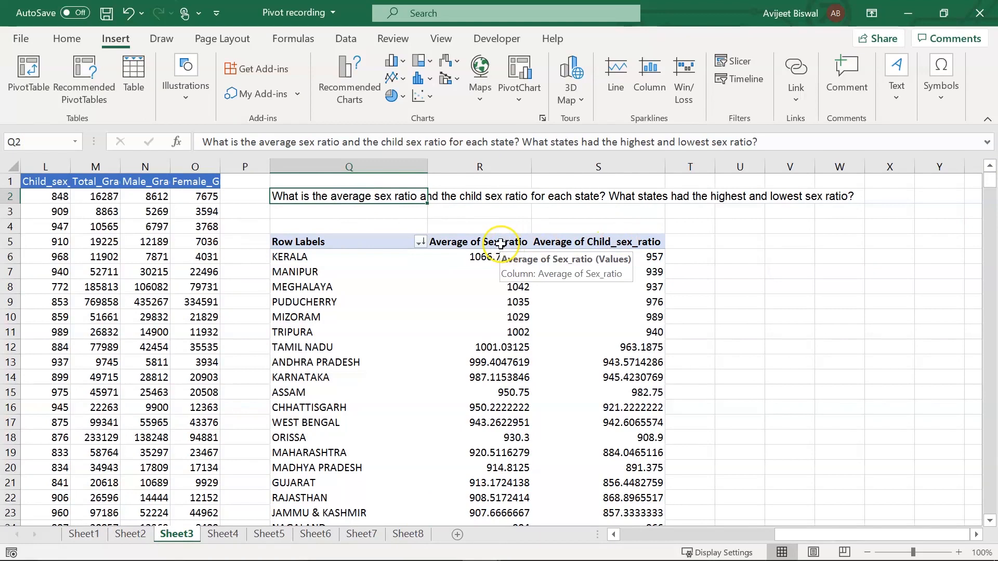
Step: Go to Sheet4 and bring its pivot table of female graduates by city fully into view beside the dataset
left_click(213, 536)
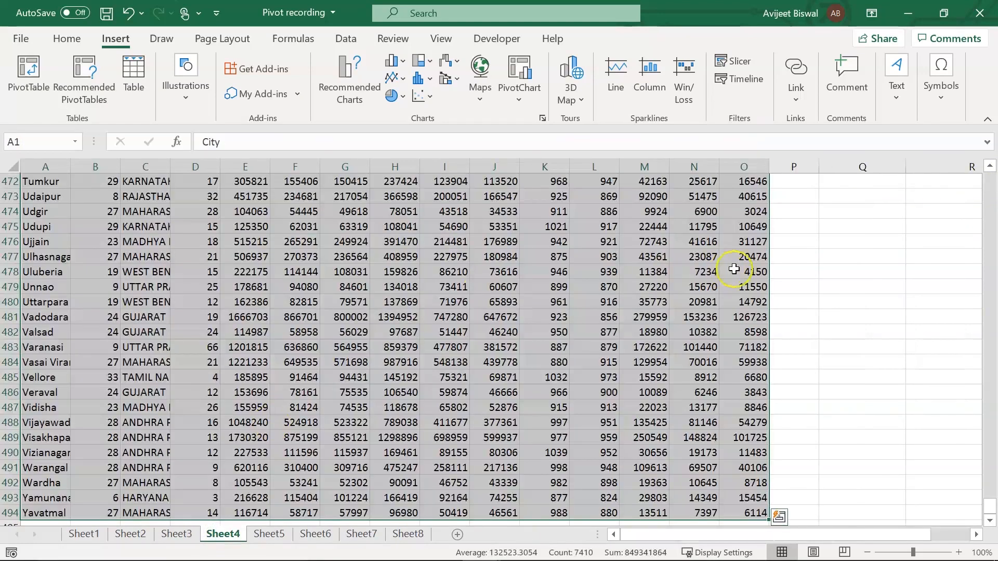
left_click_drag(993, 506, 990, 179)
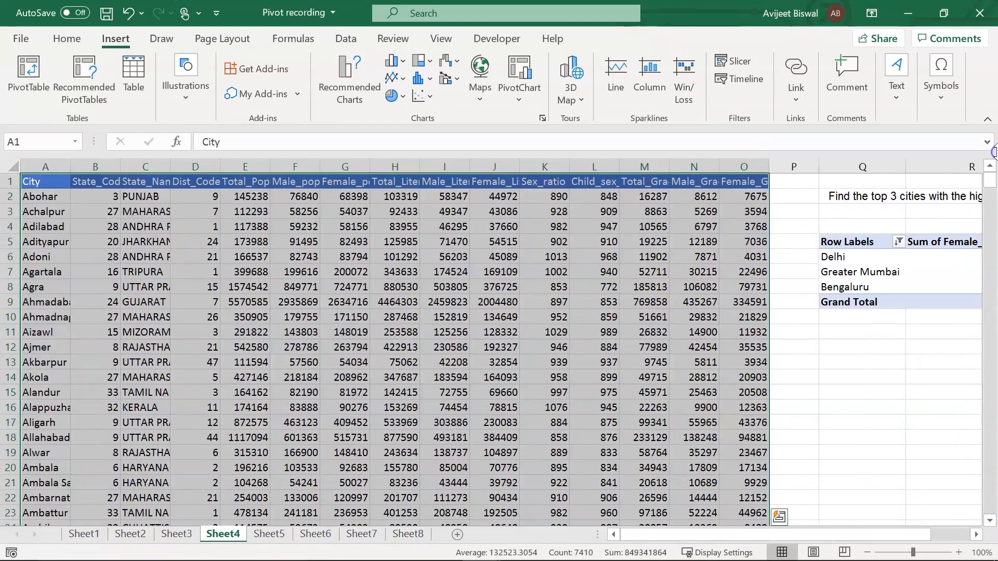
left_click(786, 249)
key("Right")
key("Right")
key("Right")
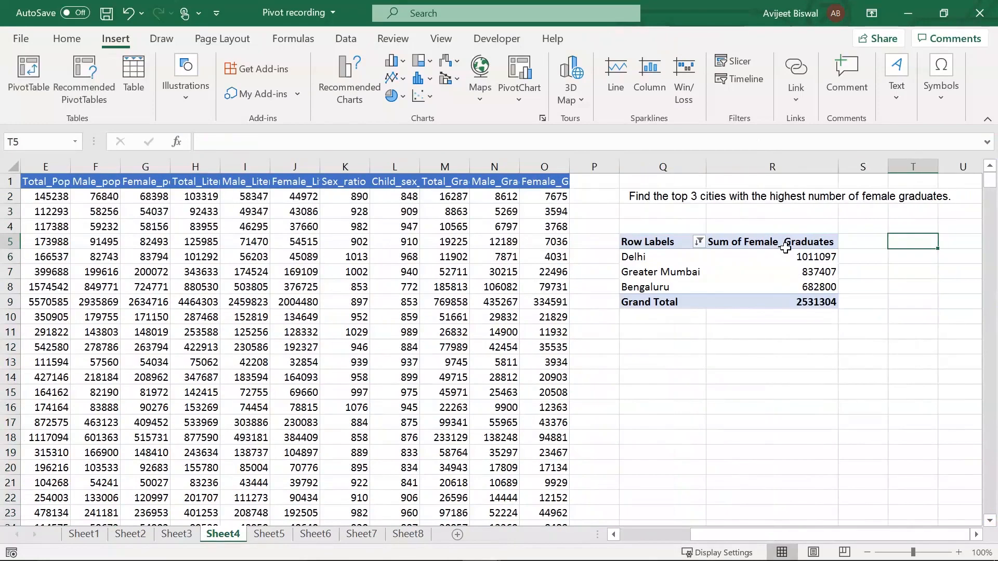
Step: Review Sheet4's question about the top 3 cities with the highest number of female graduates, including the Delhi entry
key("Left")
key("Left")
key("Left")
key("Up")
key("Up")
key("Up")
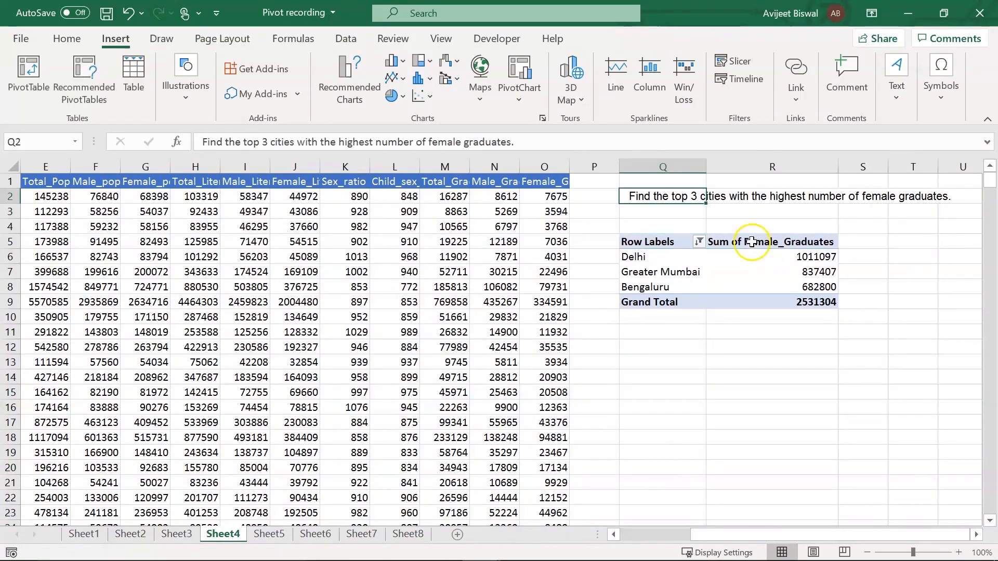
left_click(634, 256)
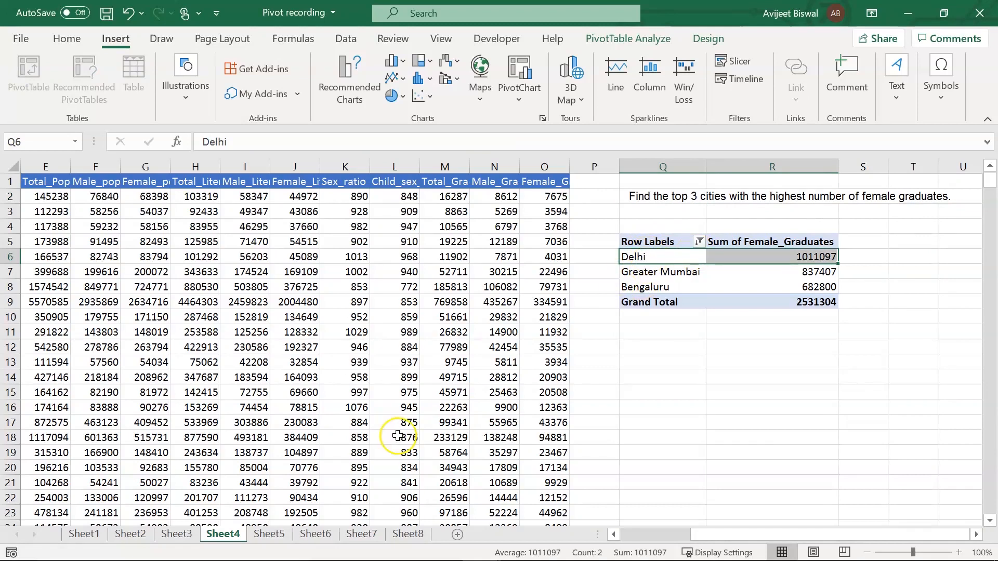
Step: Go to Sheet5 and review its pivot table of total population for Rajasthan and Karnataka cities along with the State_Name slicer
left_click(269, 534)
key("Left")
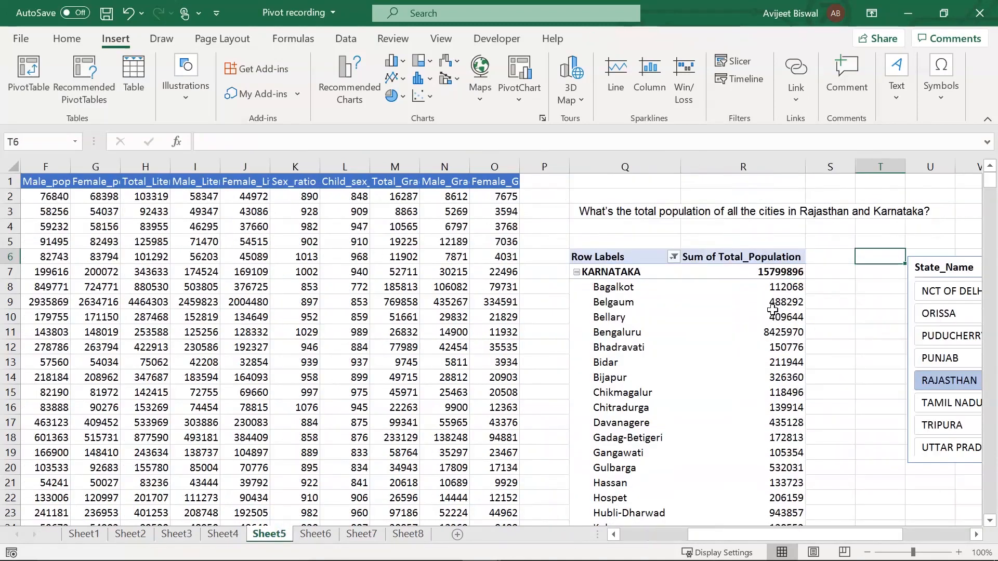
key("Right")
key("Right")
key("Right")
key("Right")
key("Right")
key("Right")
key("Right")
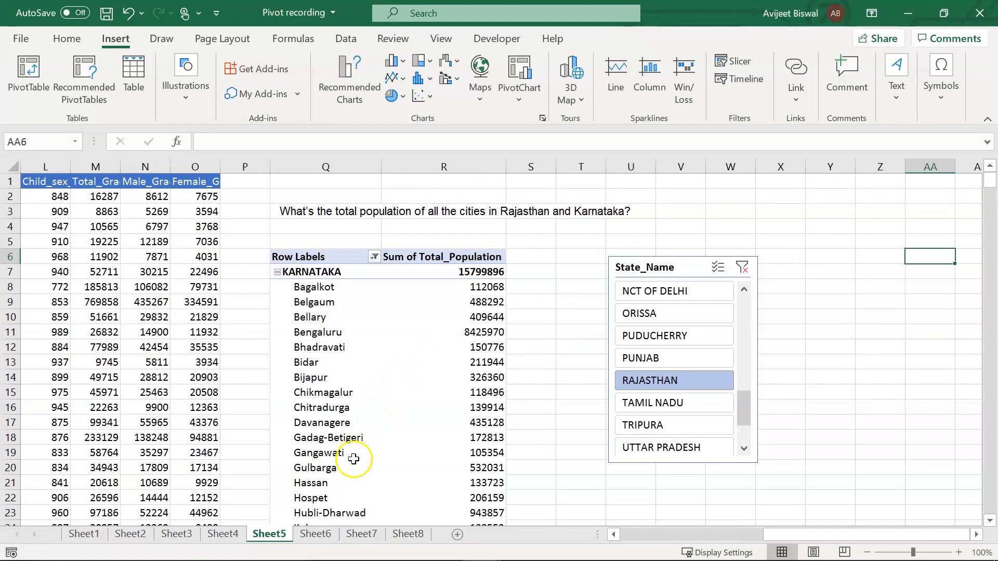
Step: Go to Sheet6 and review its pivot table of percentage contribution of male and female literates from each state
left_click(317, 535)
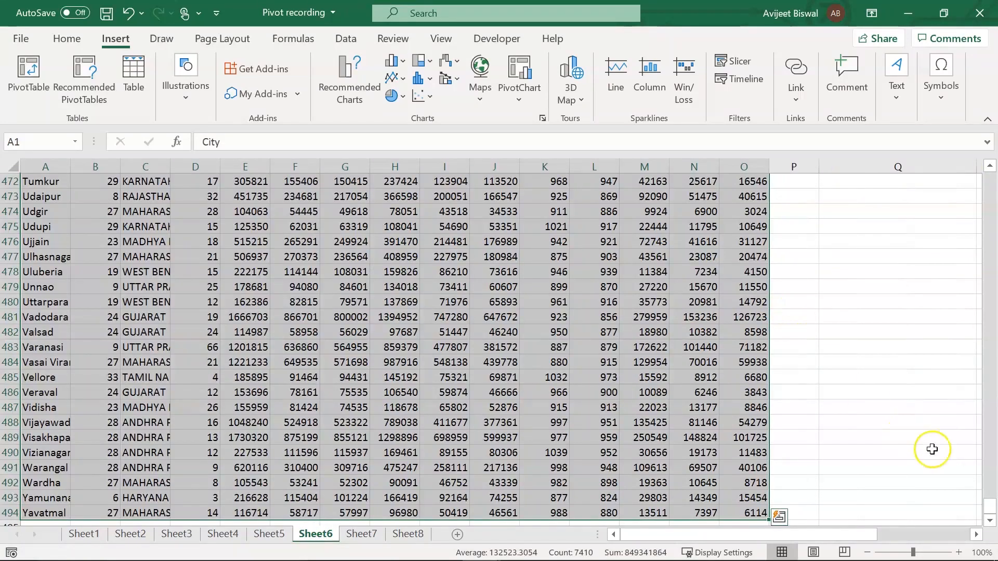
left_click_drag(989, 507, 996, 134)
left_click(833, 240)
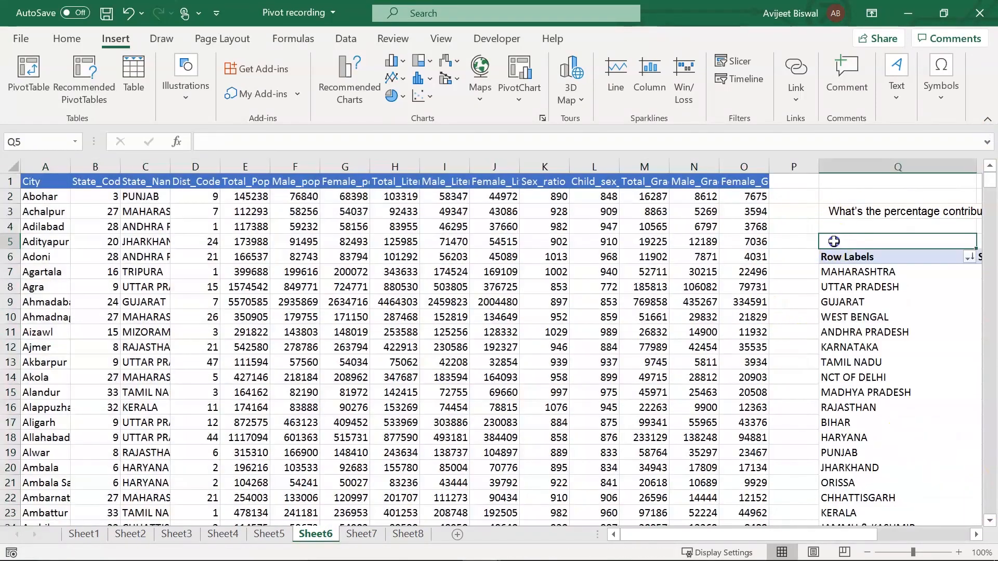
key("Right")
key("Right")
key("Right")
key("Left")
key("Left")
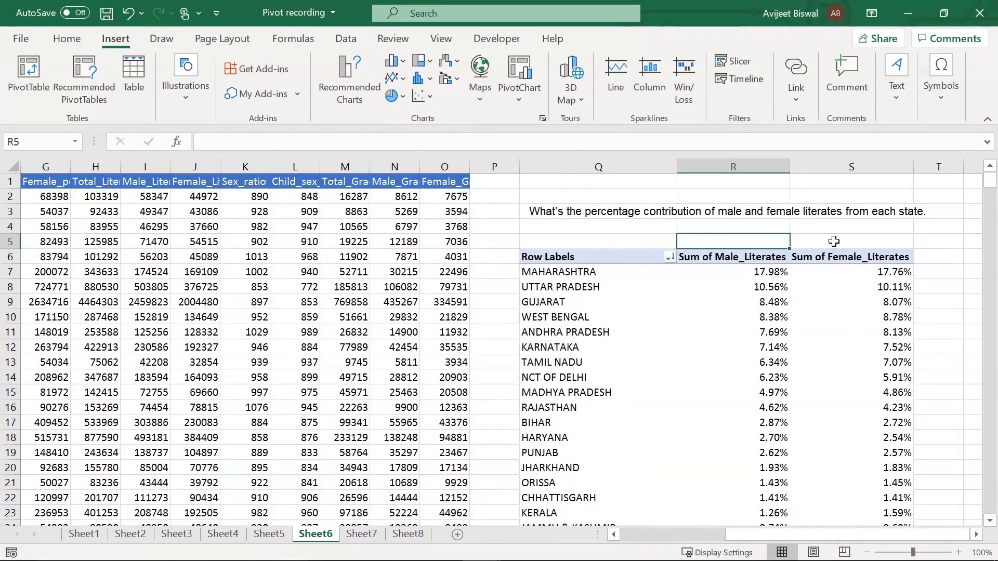
Step: Go to Sheet7 and review its pivot table of each state's bottom 3 cities by female graduates, including Port Blair and Dharmavaram
left_click(362, 534)
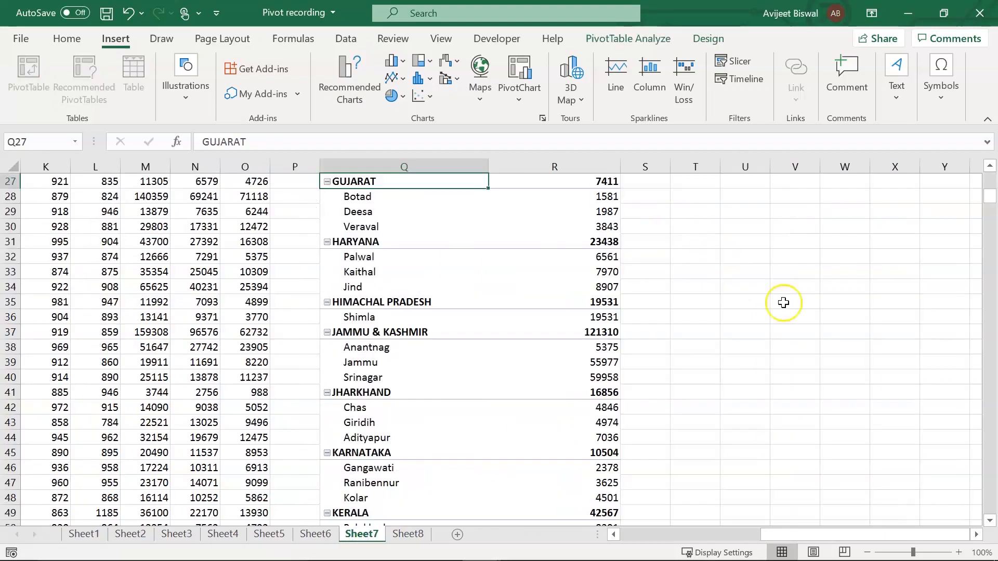
left_click_drag(992, 185, 990, 174)
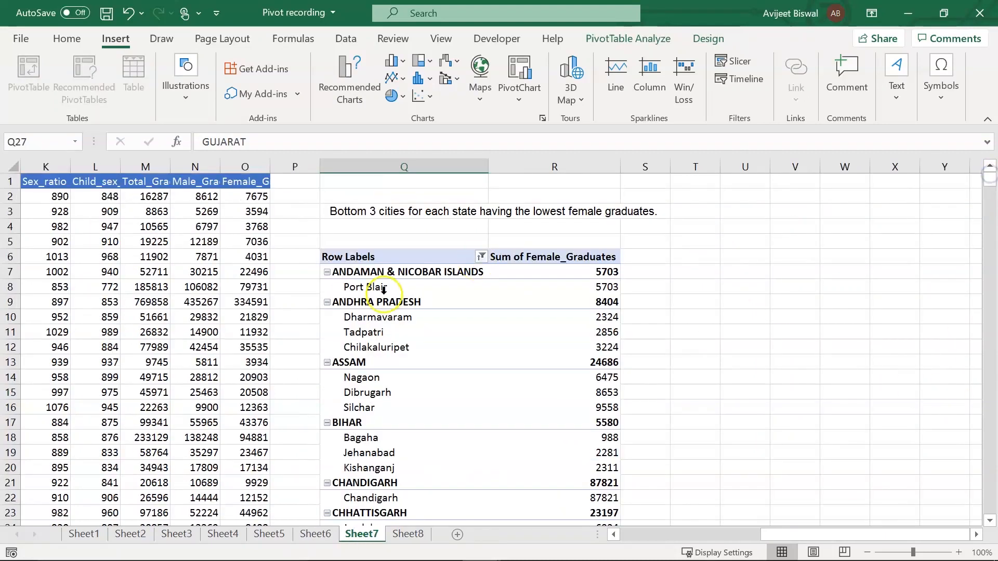
left_click(389, 222)
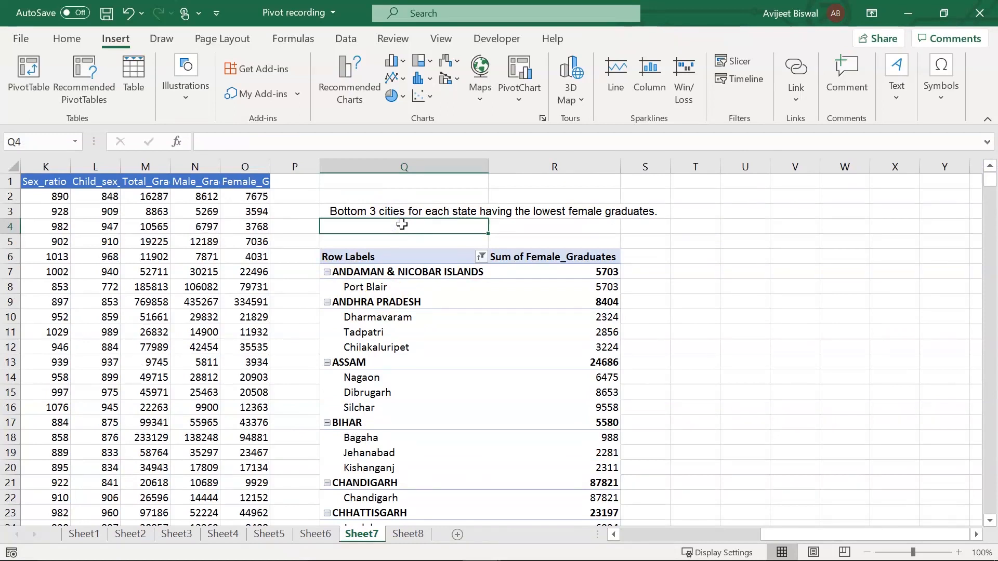
left_click(392, 281)
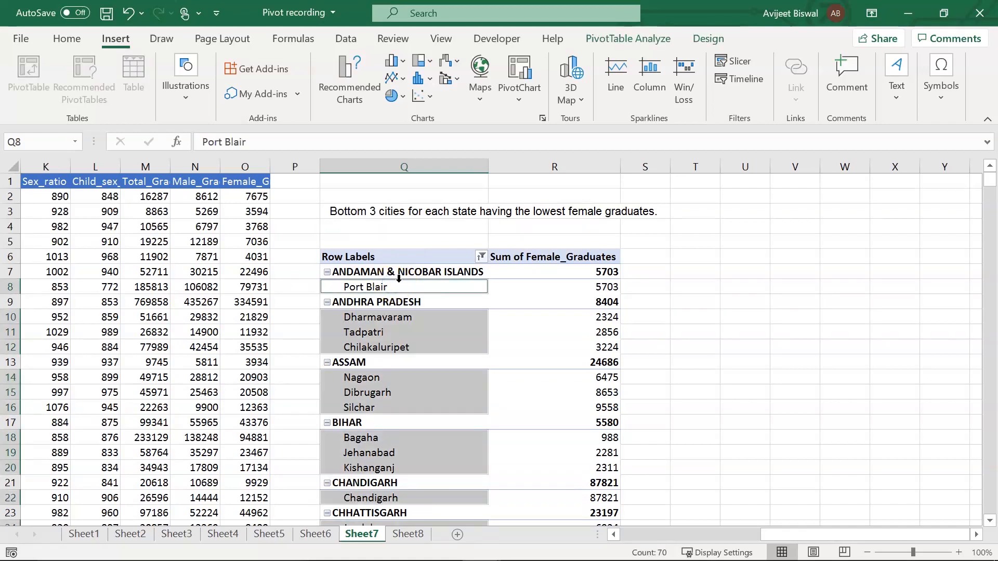
left_click(399, 279)
left_click(403, 289)
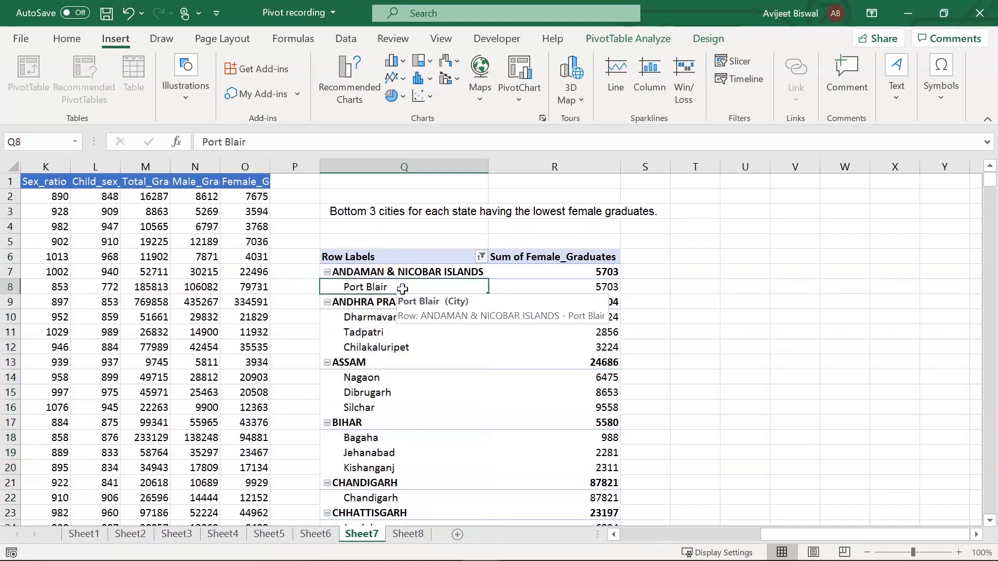
left_click(392, 290)
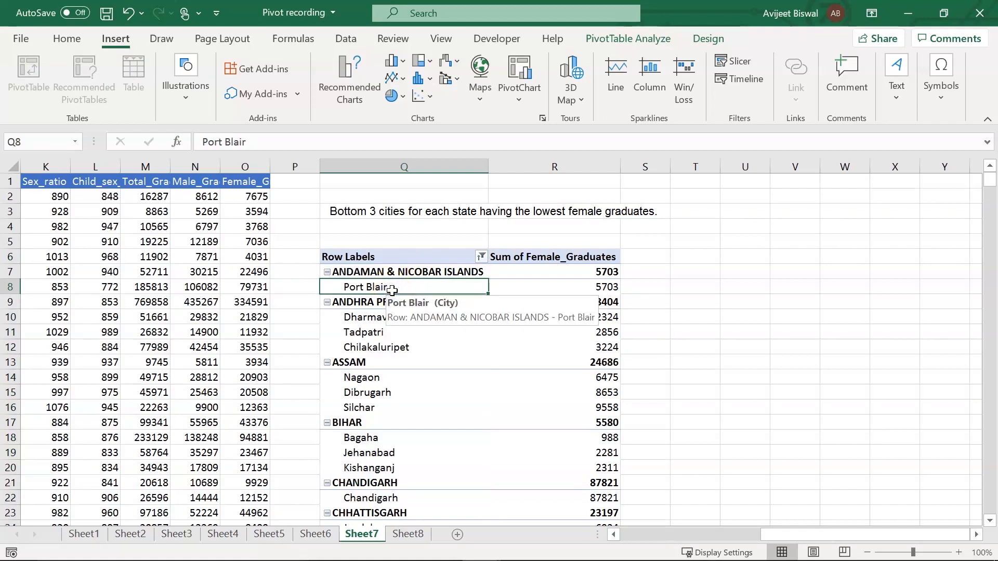
left_click(381, 324)
left_click(381, 320)
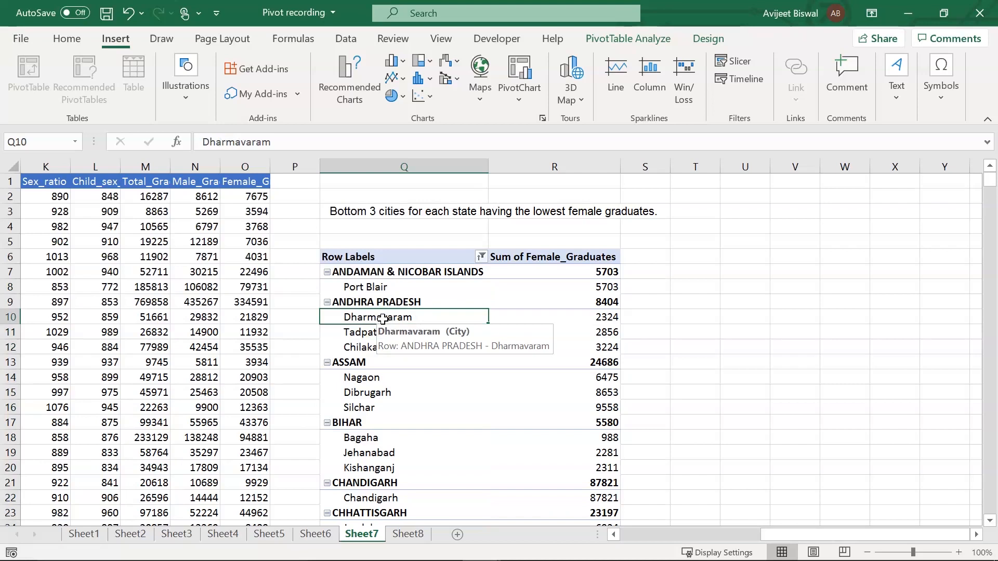
Step: Go to Sheet8 and show the field list of its Sales pivot table
left_click(408, 536)
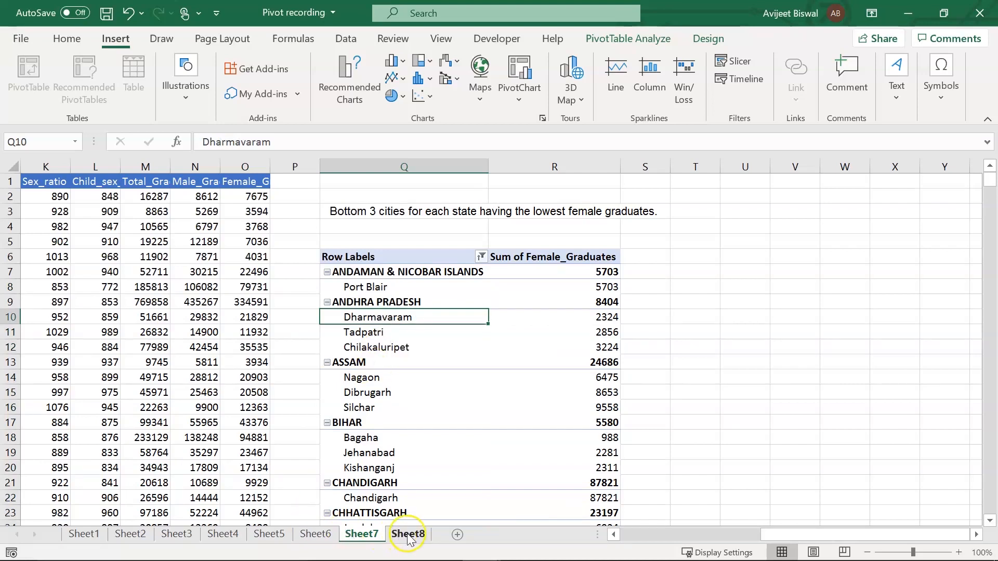
left_click(279, 218)
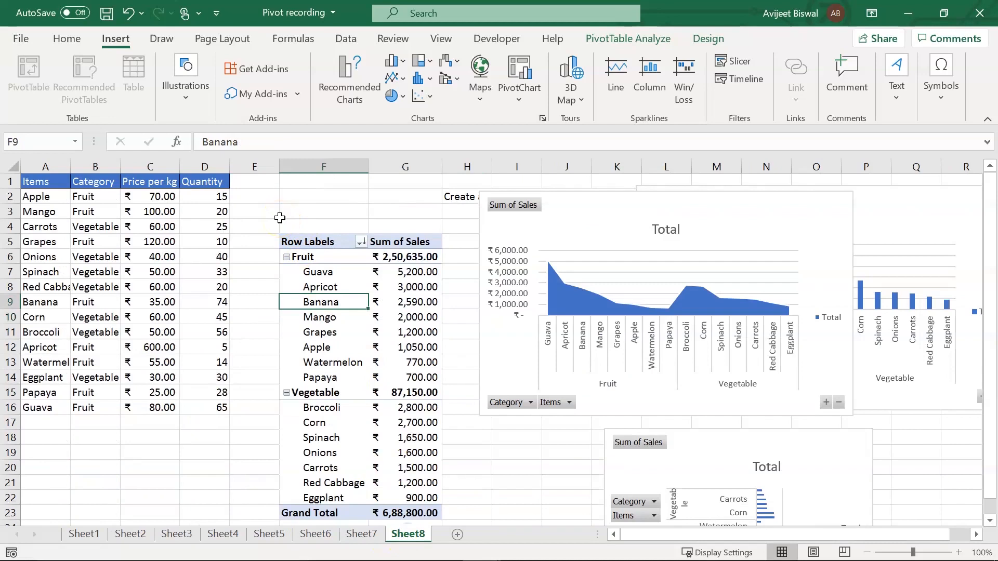
left_click(324, 343)
right_click(322, 331)
left_click(347, 549)
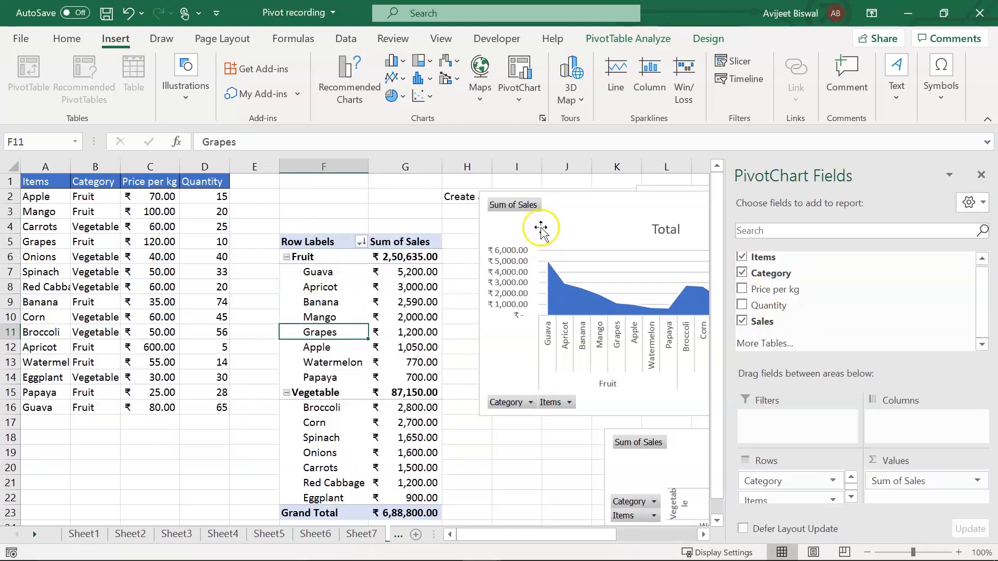
Step: Hide the field list and move the area and column charts so that they sit side by side without overlapping
left_click_drag(508, 205, 396, 222)
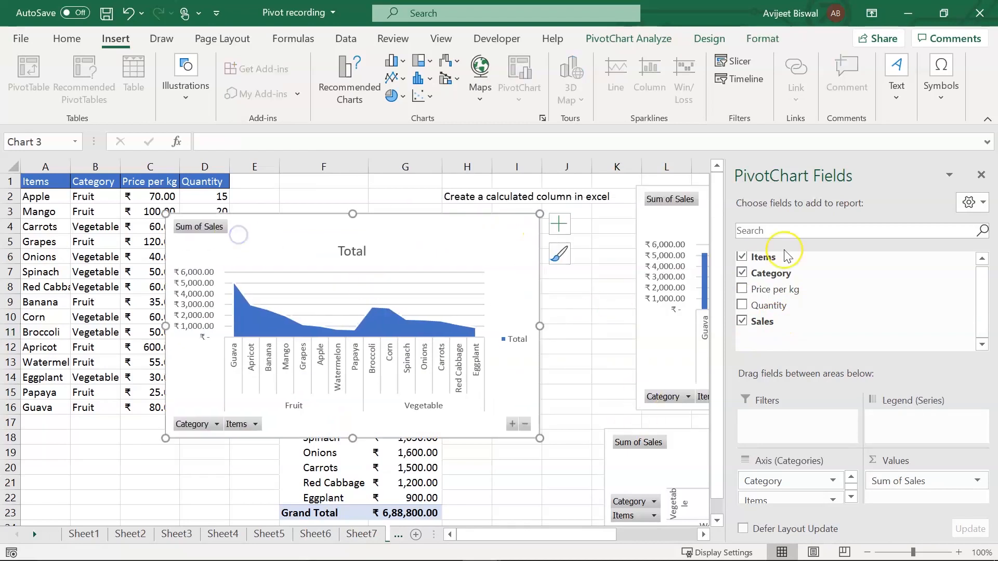
left_click(981, 176)
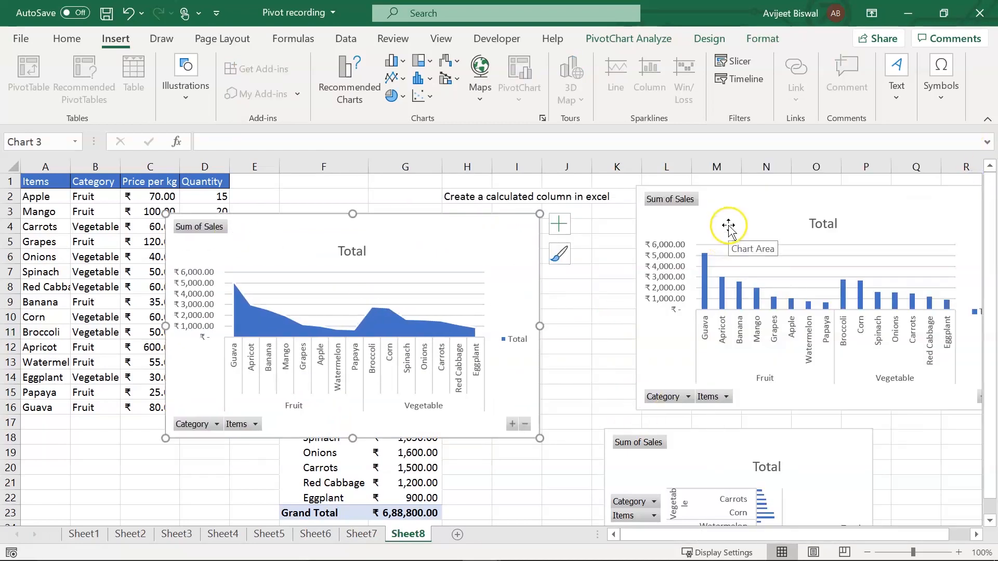
left_click(646, 214)
left_click(362, 264)
left_click_drag(362, 264, 320, 264)
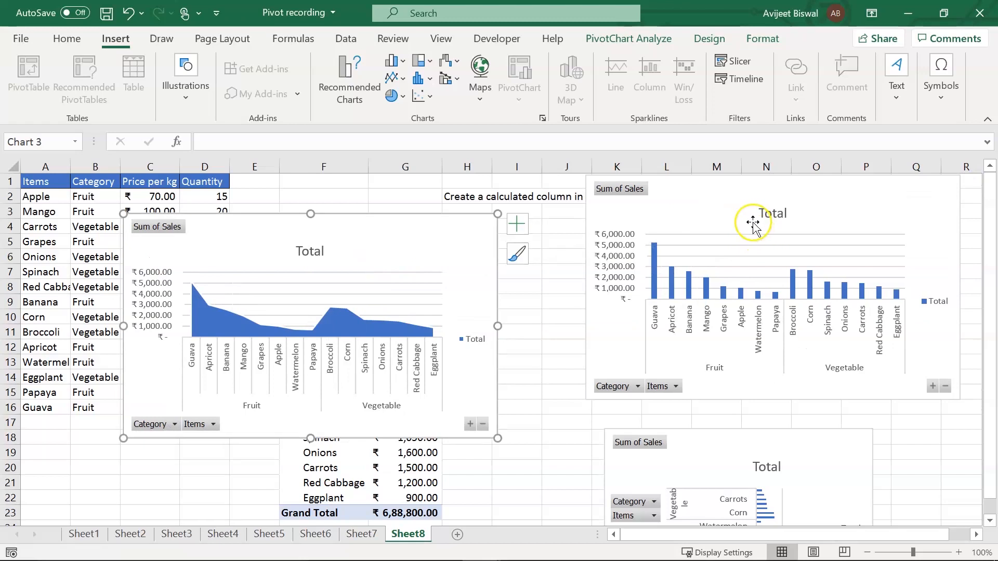
Step: Reposition the column, bar and area charts, placing the column chart lower and the area chart between the pivot table and it
left_click_drag(749, 222, 617, 227)
left_click_drag(706, 431, 657, 428)
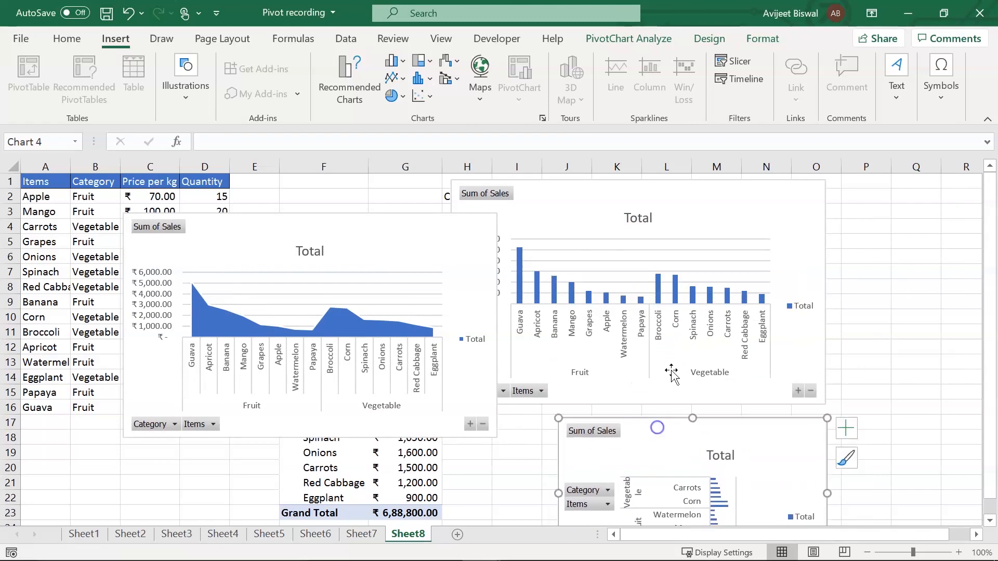
left_click_drag(697, 198, 803, 300)
left_click_drag(404, 232, 589, 238)
left_click_drag(987, 297, 986, 301)
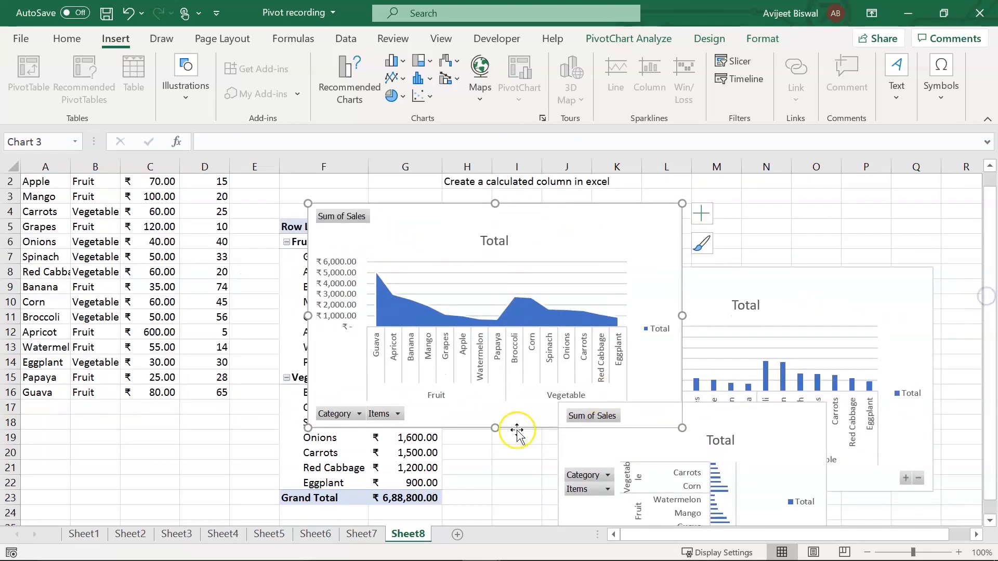